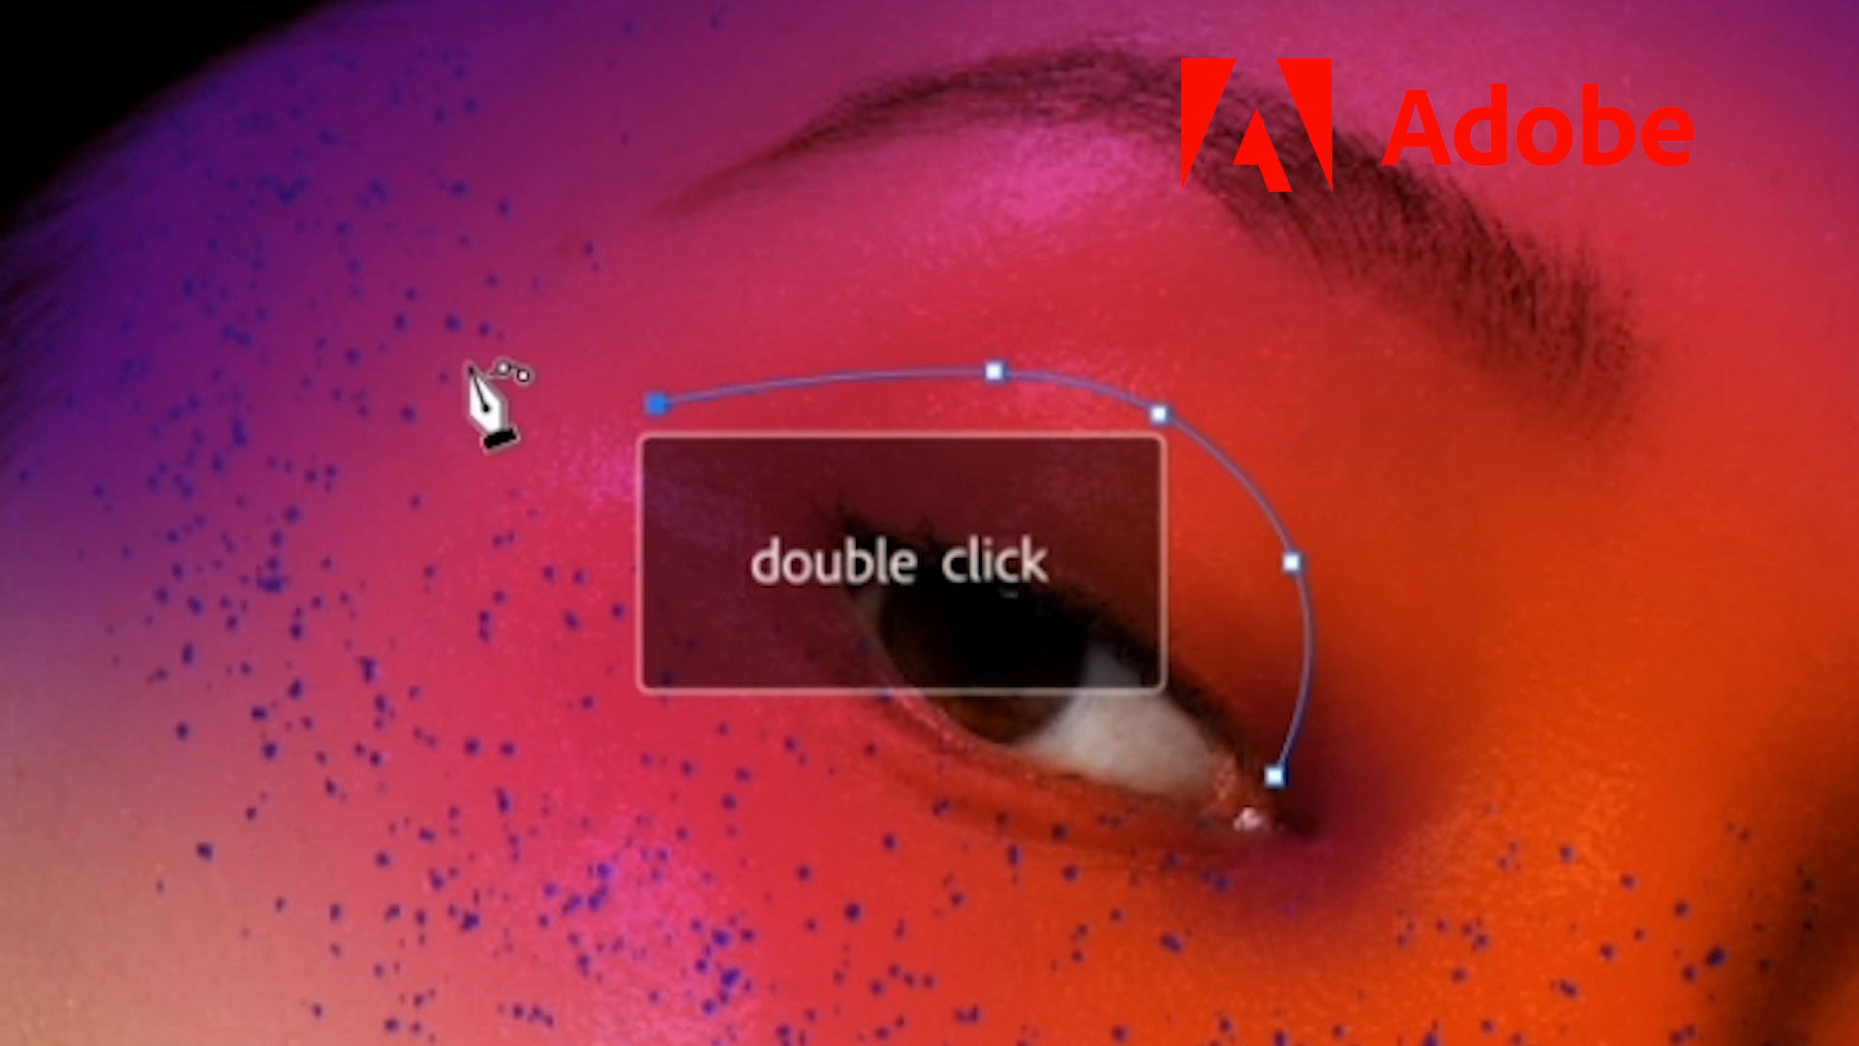
- Finish the curved path with a sharp outer corner, following the upper lash line back to its starting point at the inner eye corner
{"action": "double_click", "coordinate": [471, 364]}
{"action": "left_click", "coordinate": [735, 535]}
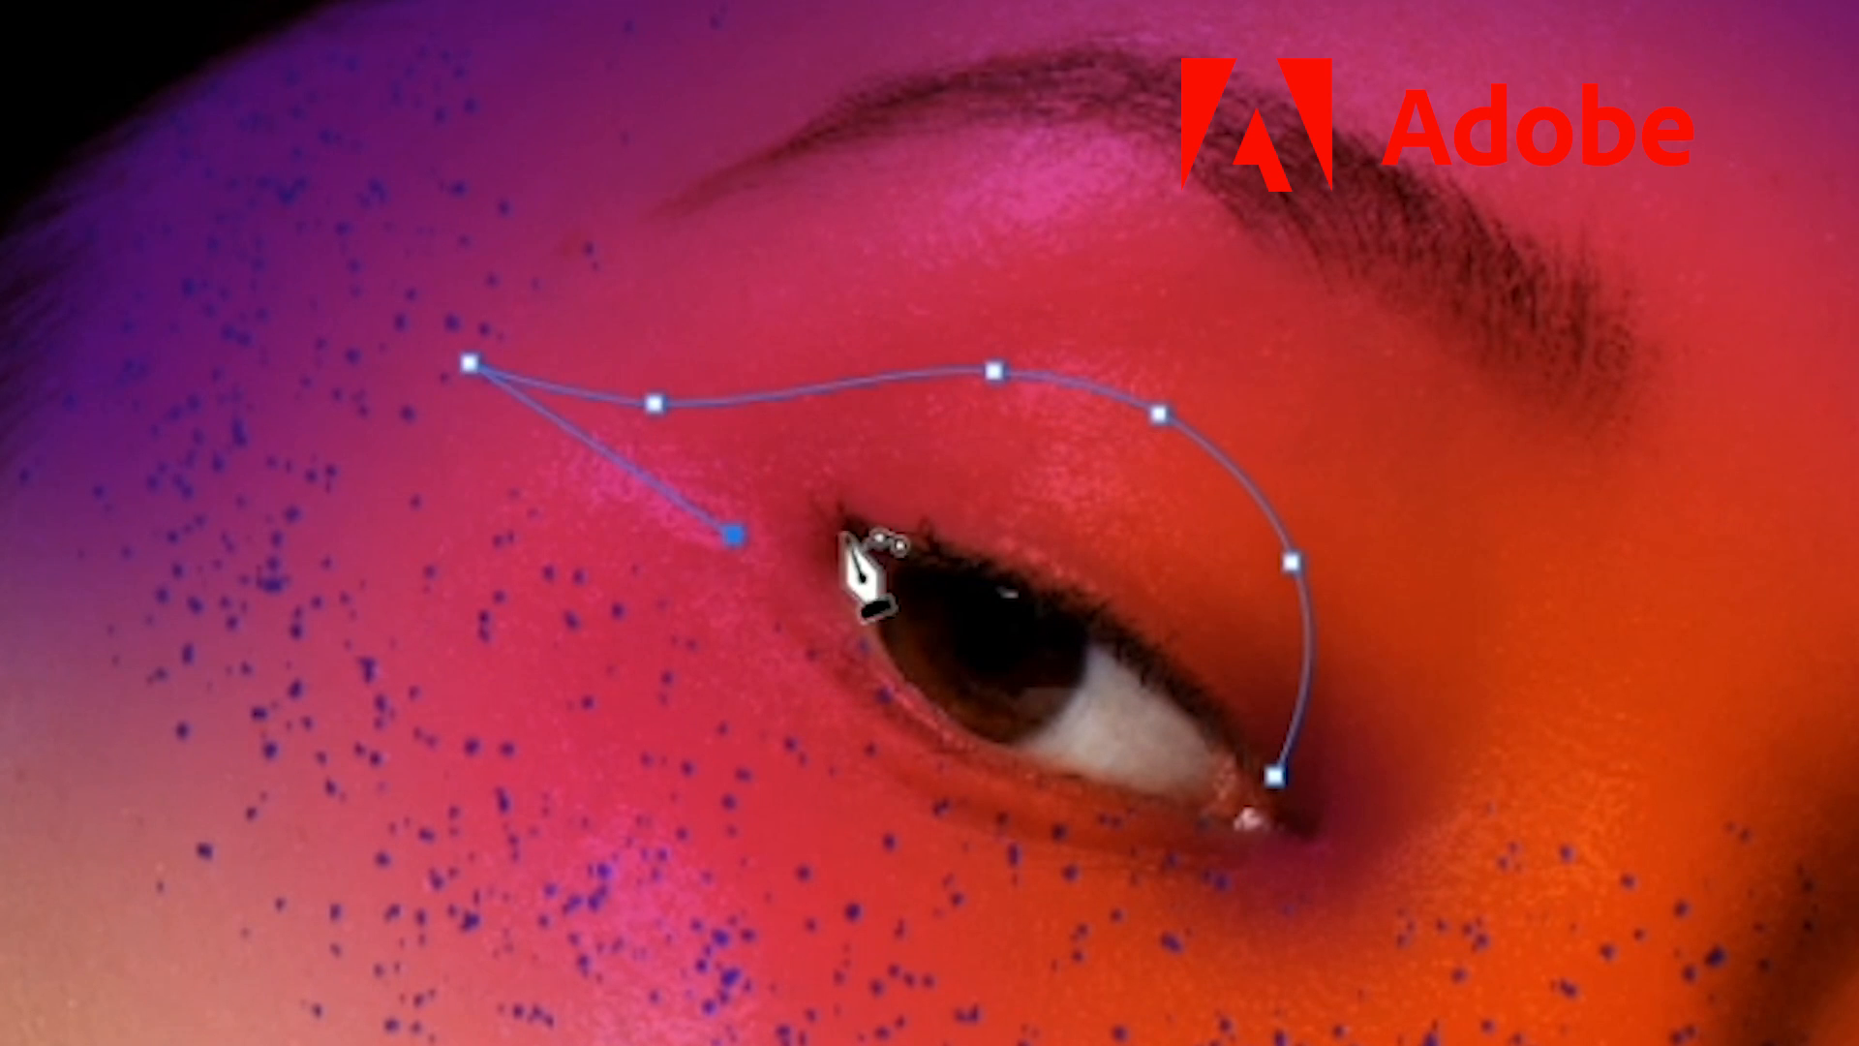
{"action": "left_click", "coordinate": [917, 535]}
{"action": "left_click", "coordinate": [1066, 585]}
{"action": "left_click", "coordinate": [1275, 774]}
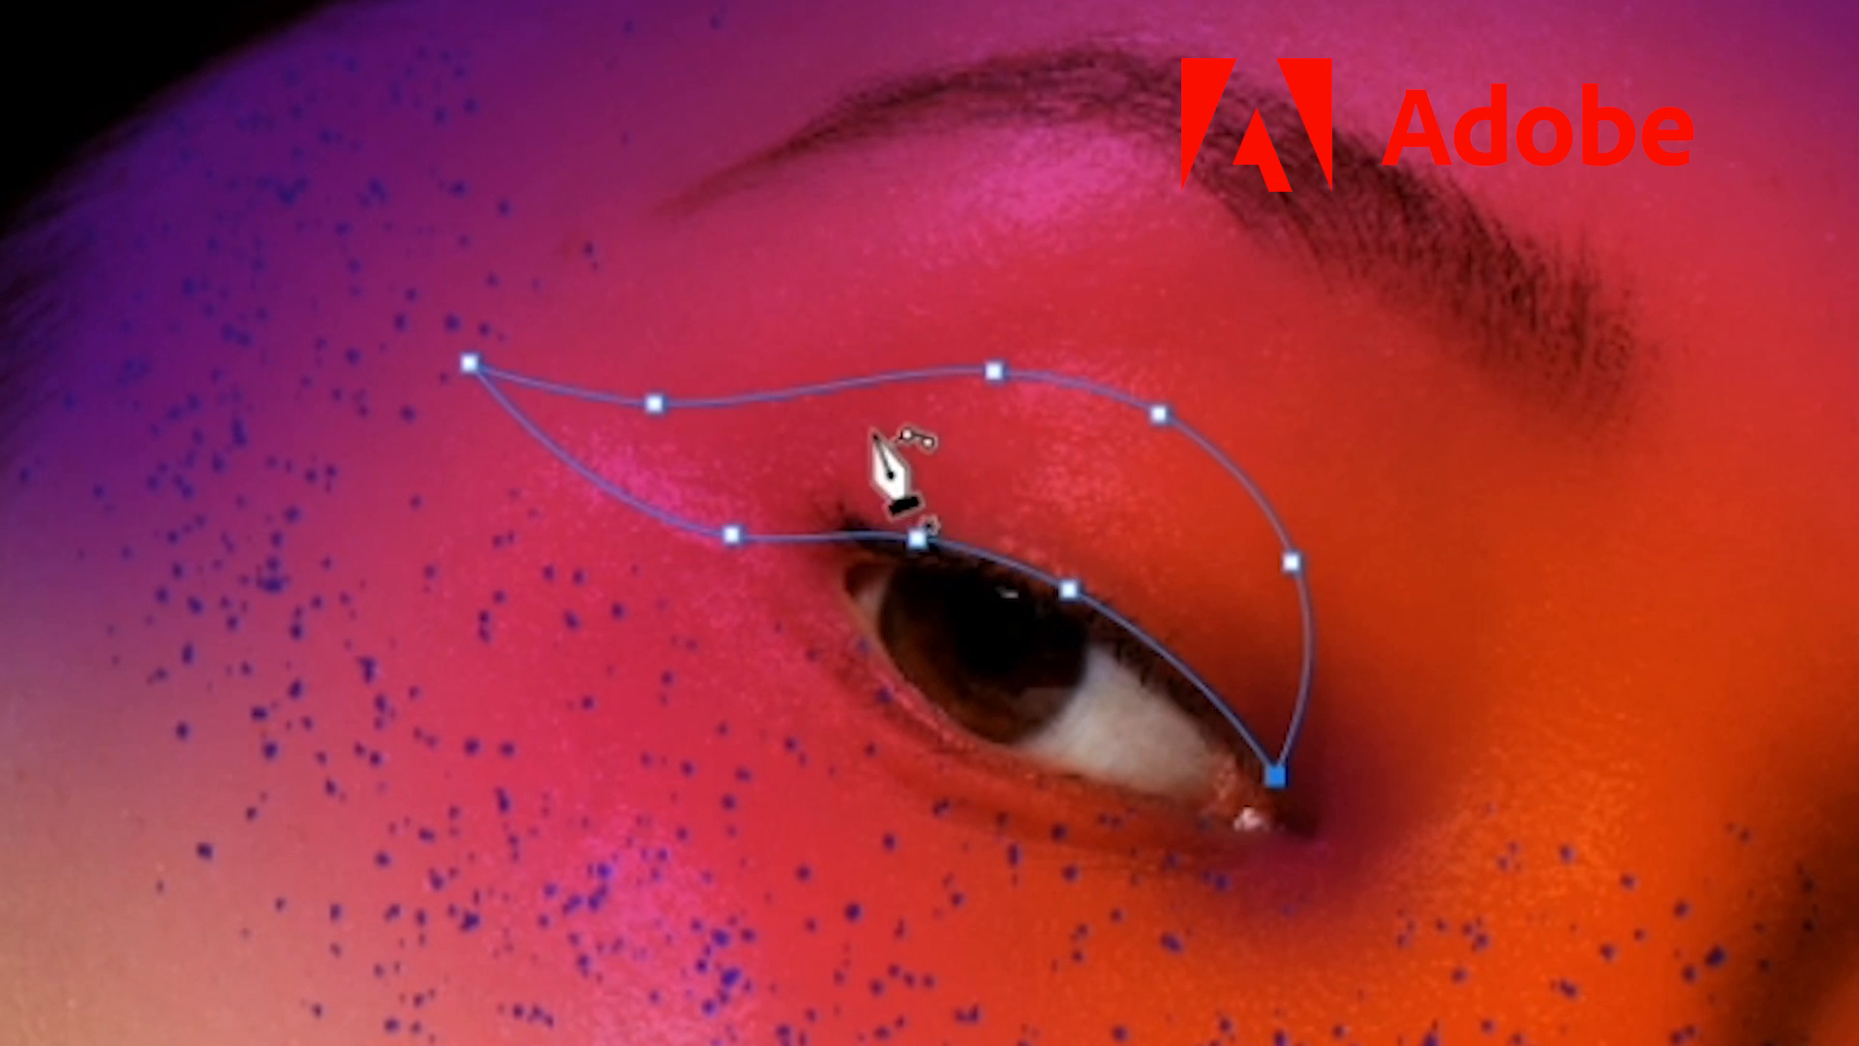
- Turn the eyelid path into a new anti-aliased selection with a 0-pixel feather and mask out the makeup inside it
{"action": "right_click", "coordinate": [870, 428]}
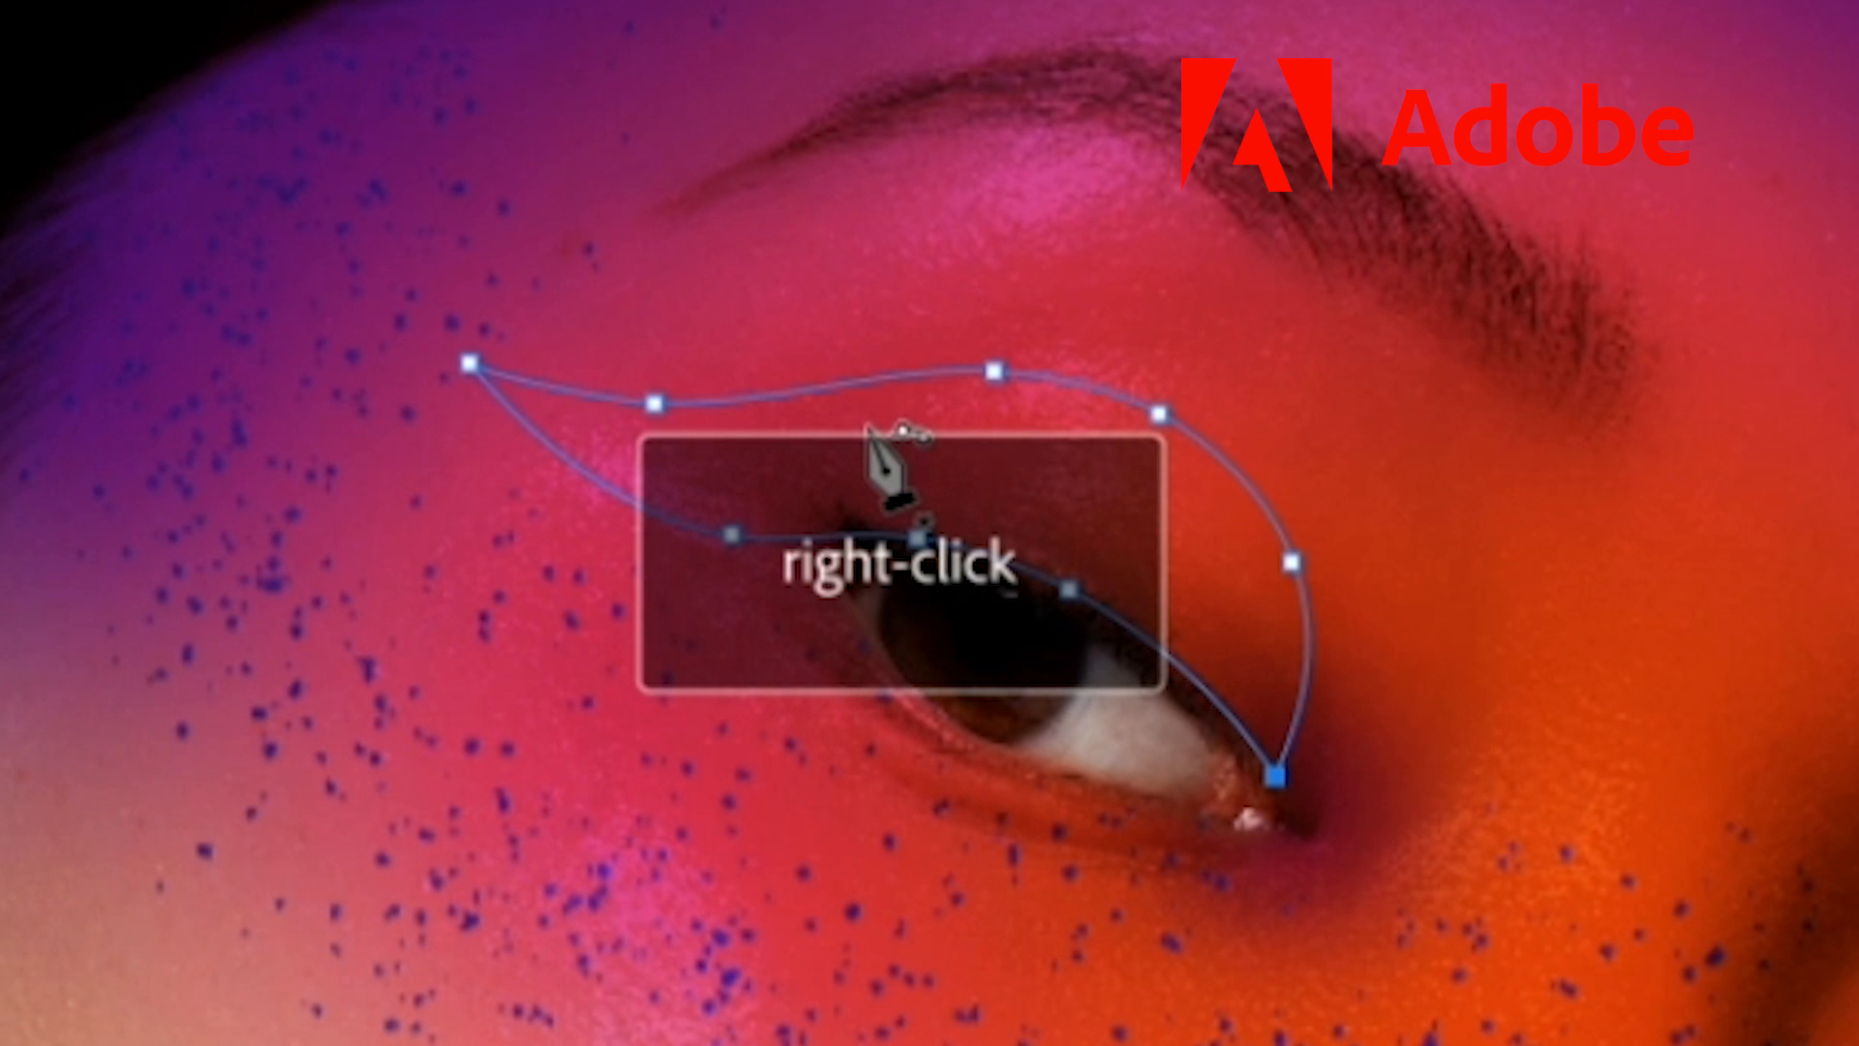
{"action": "right_click", "coordinate": [870, 428]}
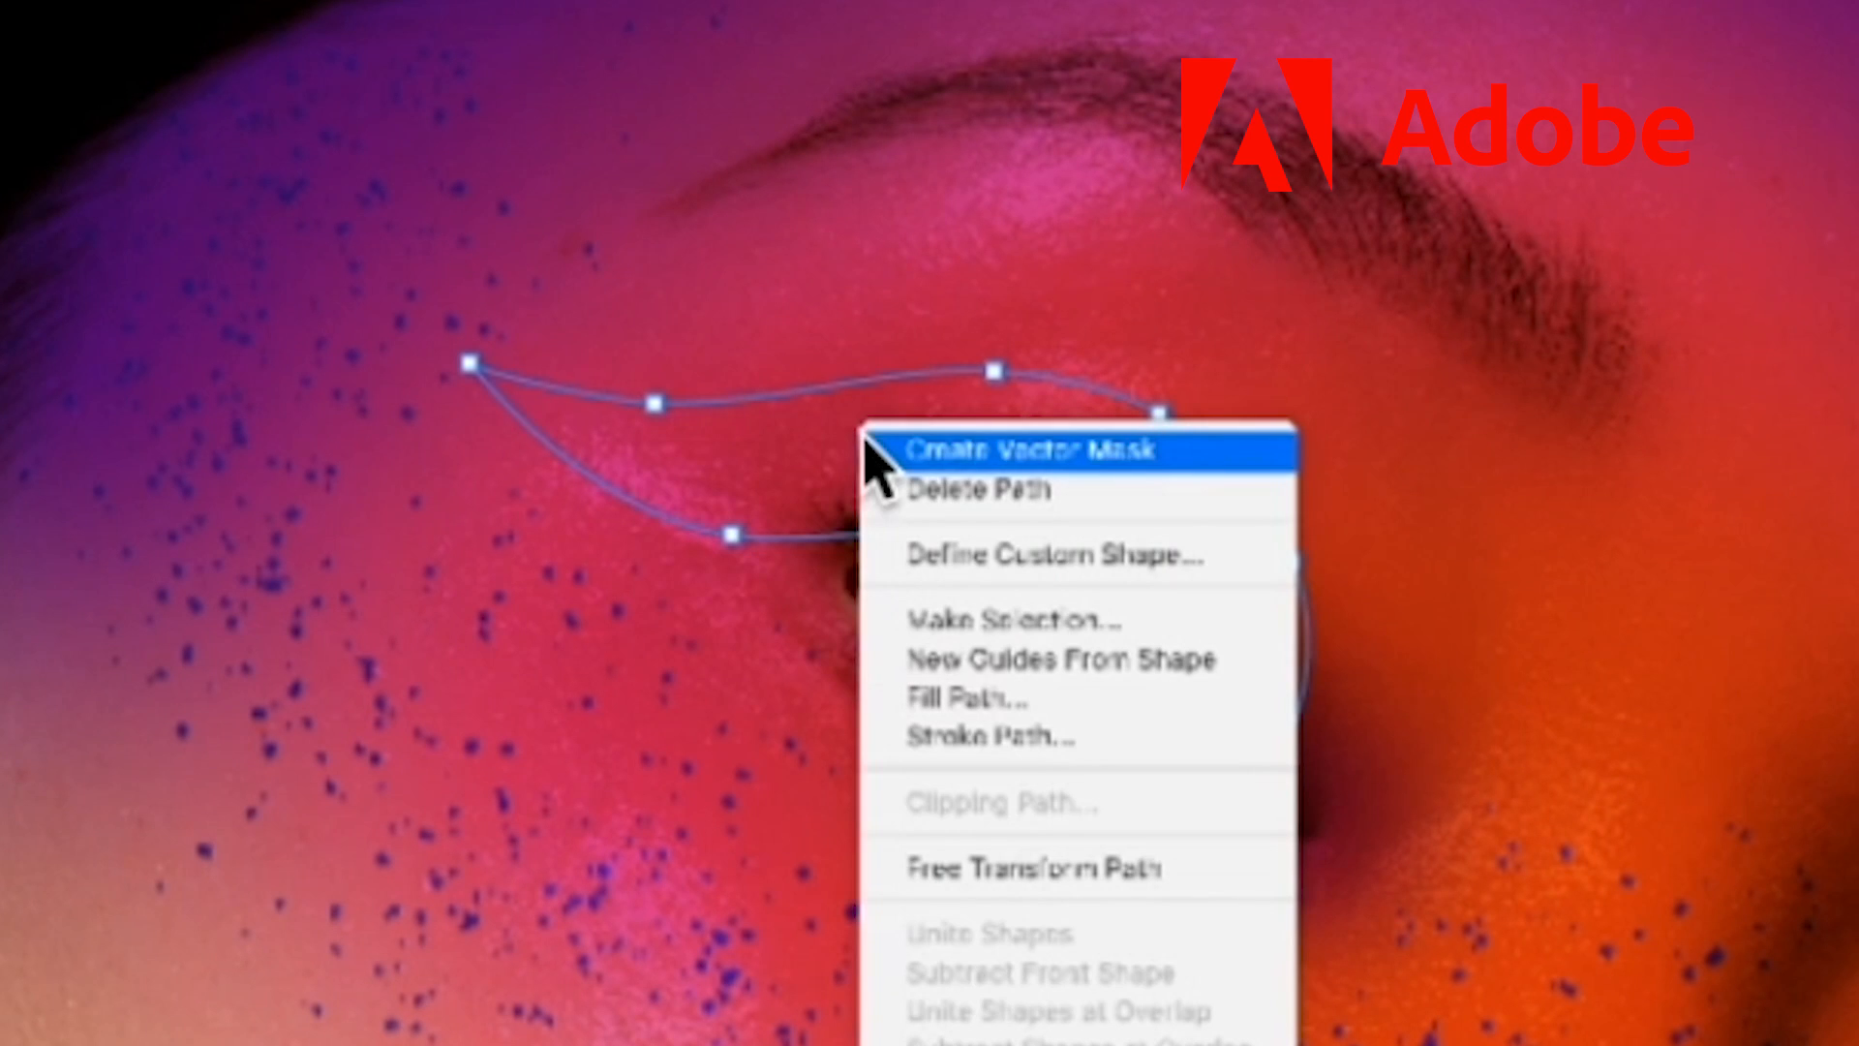
{"action": "left_click", "coordinate": [1147, 624]}
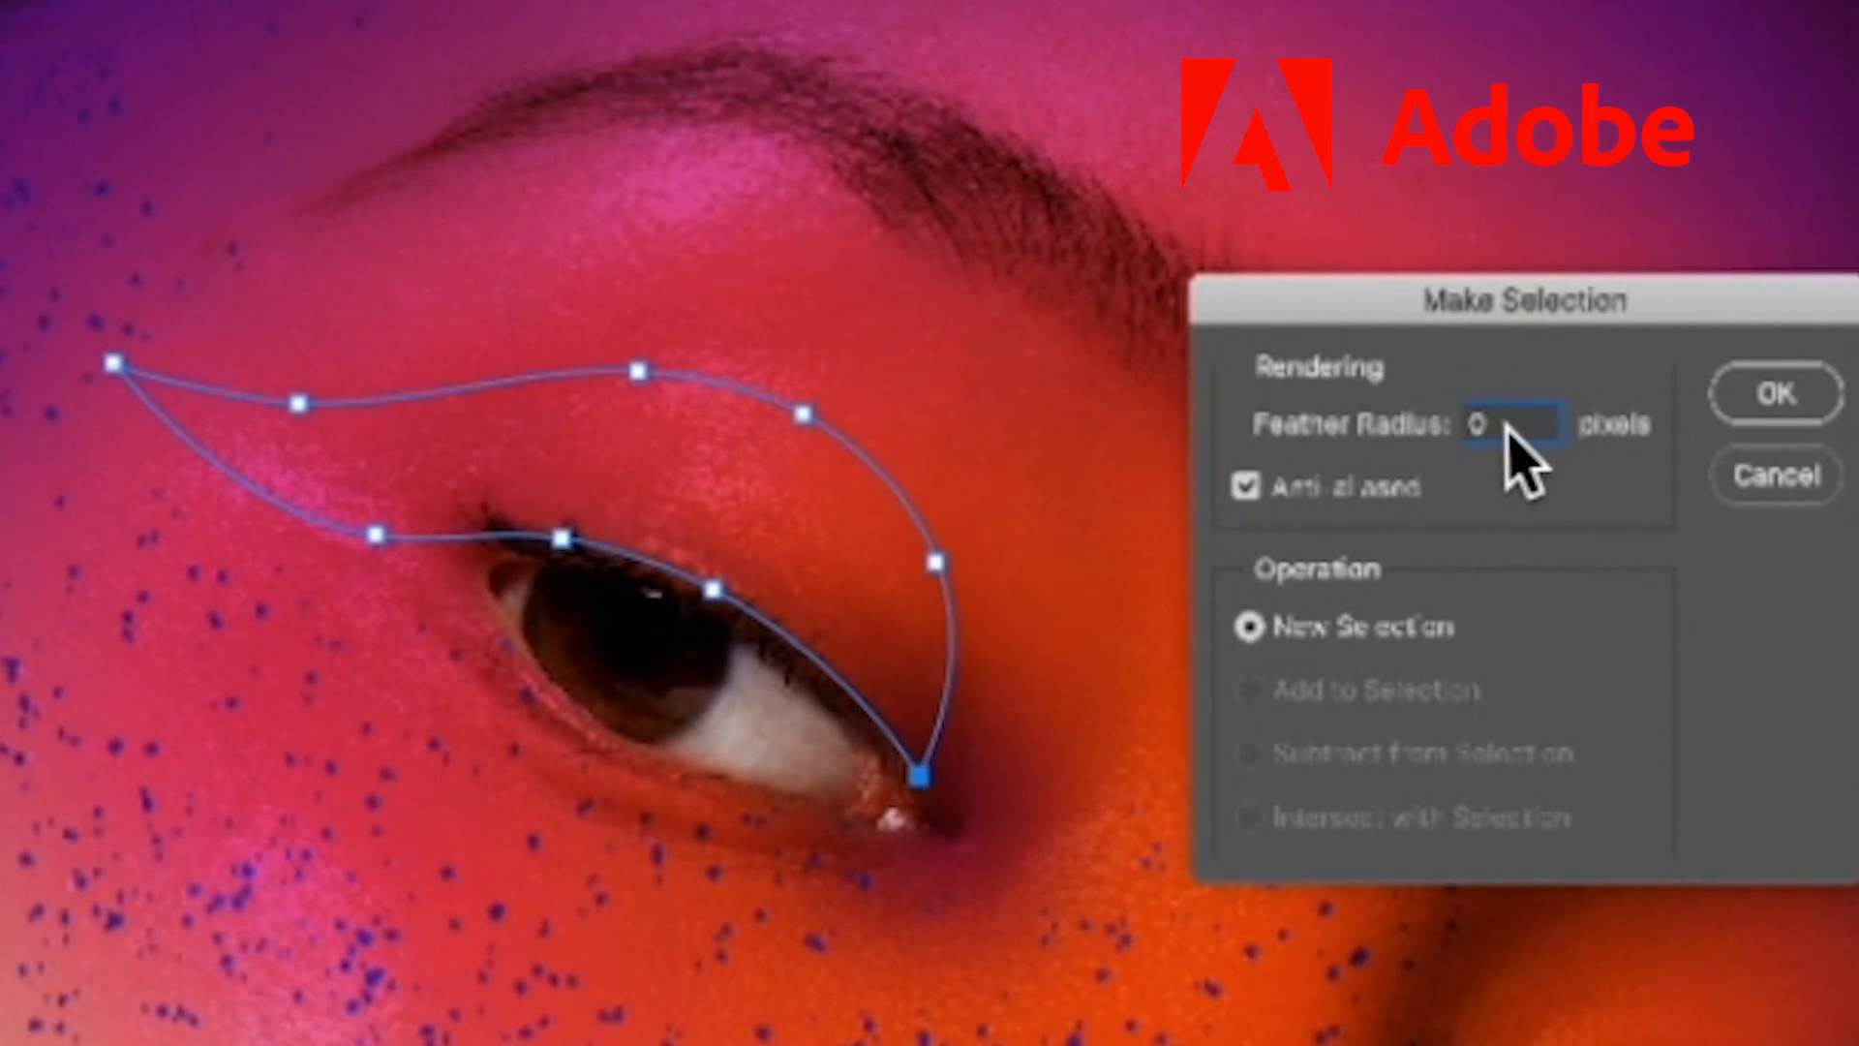
{"action": "left_click", "coordinate": [1748, 402]}
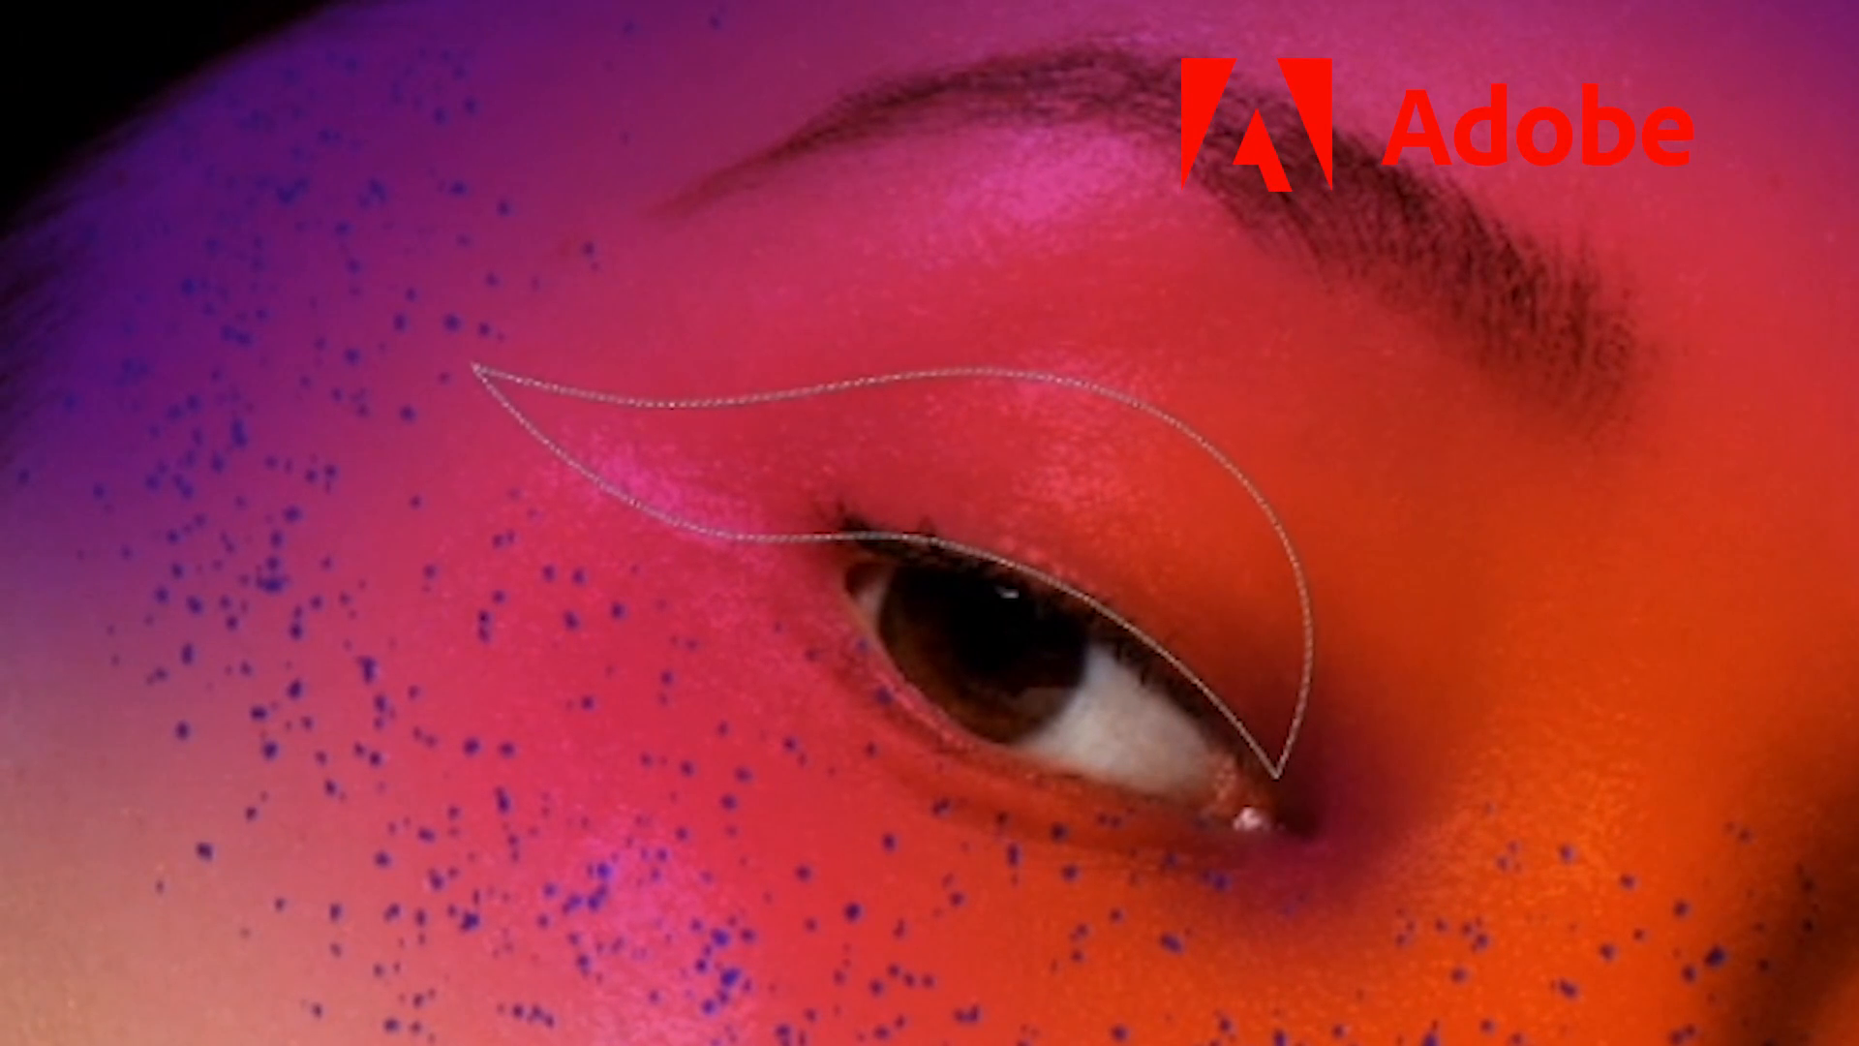
{"action": "mouse_move", "coordinate": [439, 342]}
{"action": "left_mouse_down"}
{"action": "mouse_move", "coordinate": [844, 412]}
{"action": "mouse_move", "coordinate": [1087, 511]}
{"action": "left_mouse_up"}
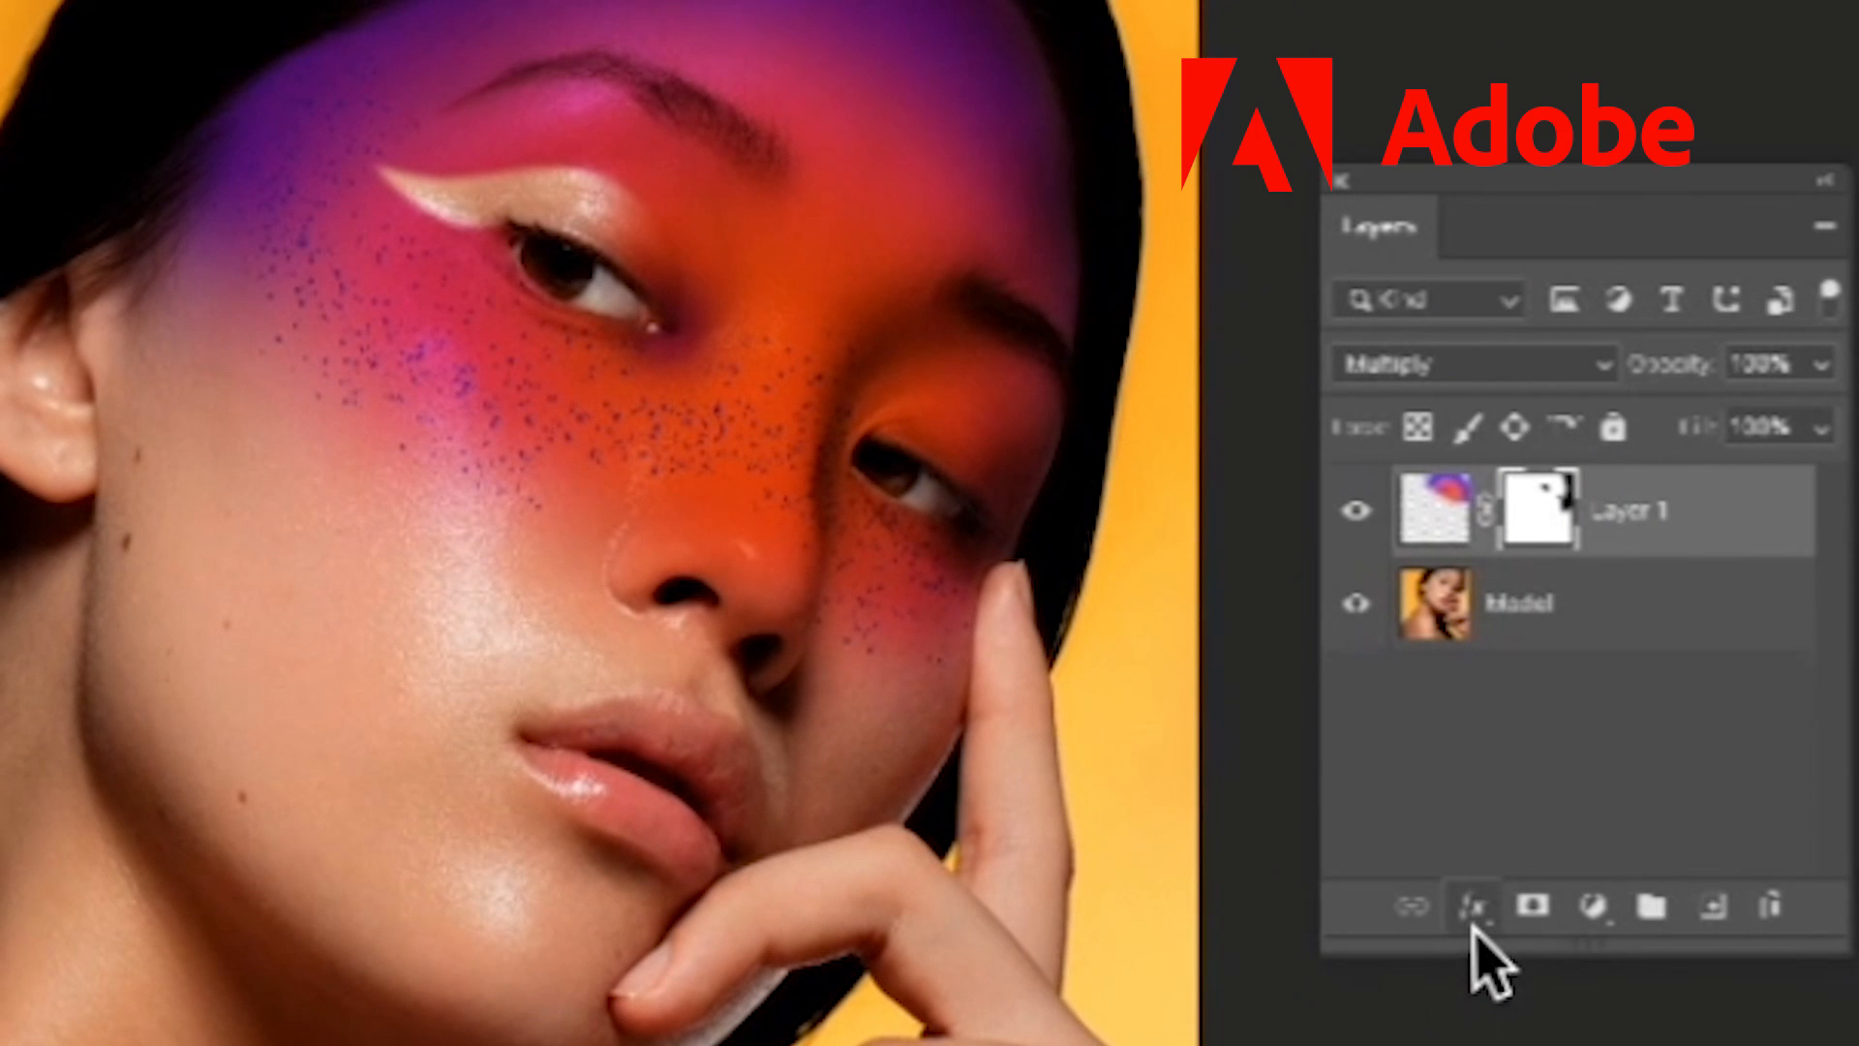
- In the blending options of Layer 1, split the white slider of the underlying layer and lower its inner half
{"action": "left_click", "coordinate": [1468, 902]}
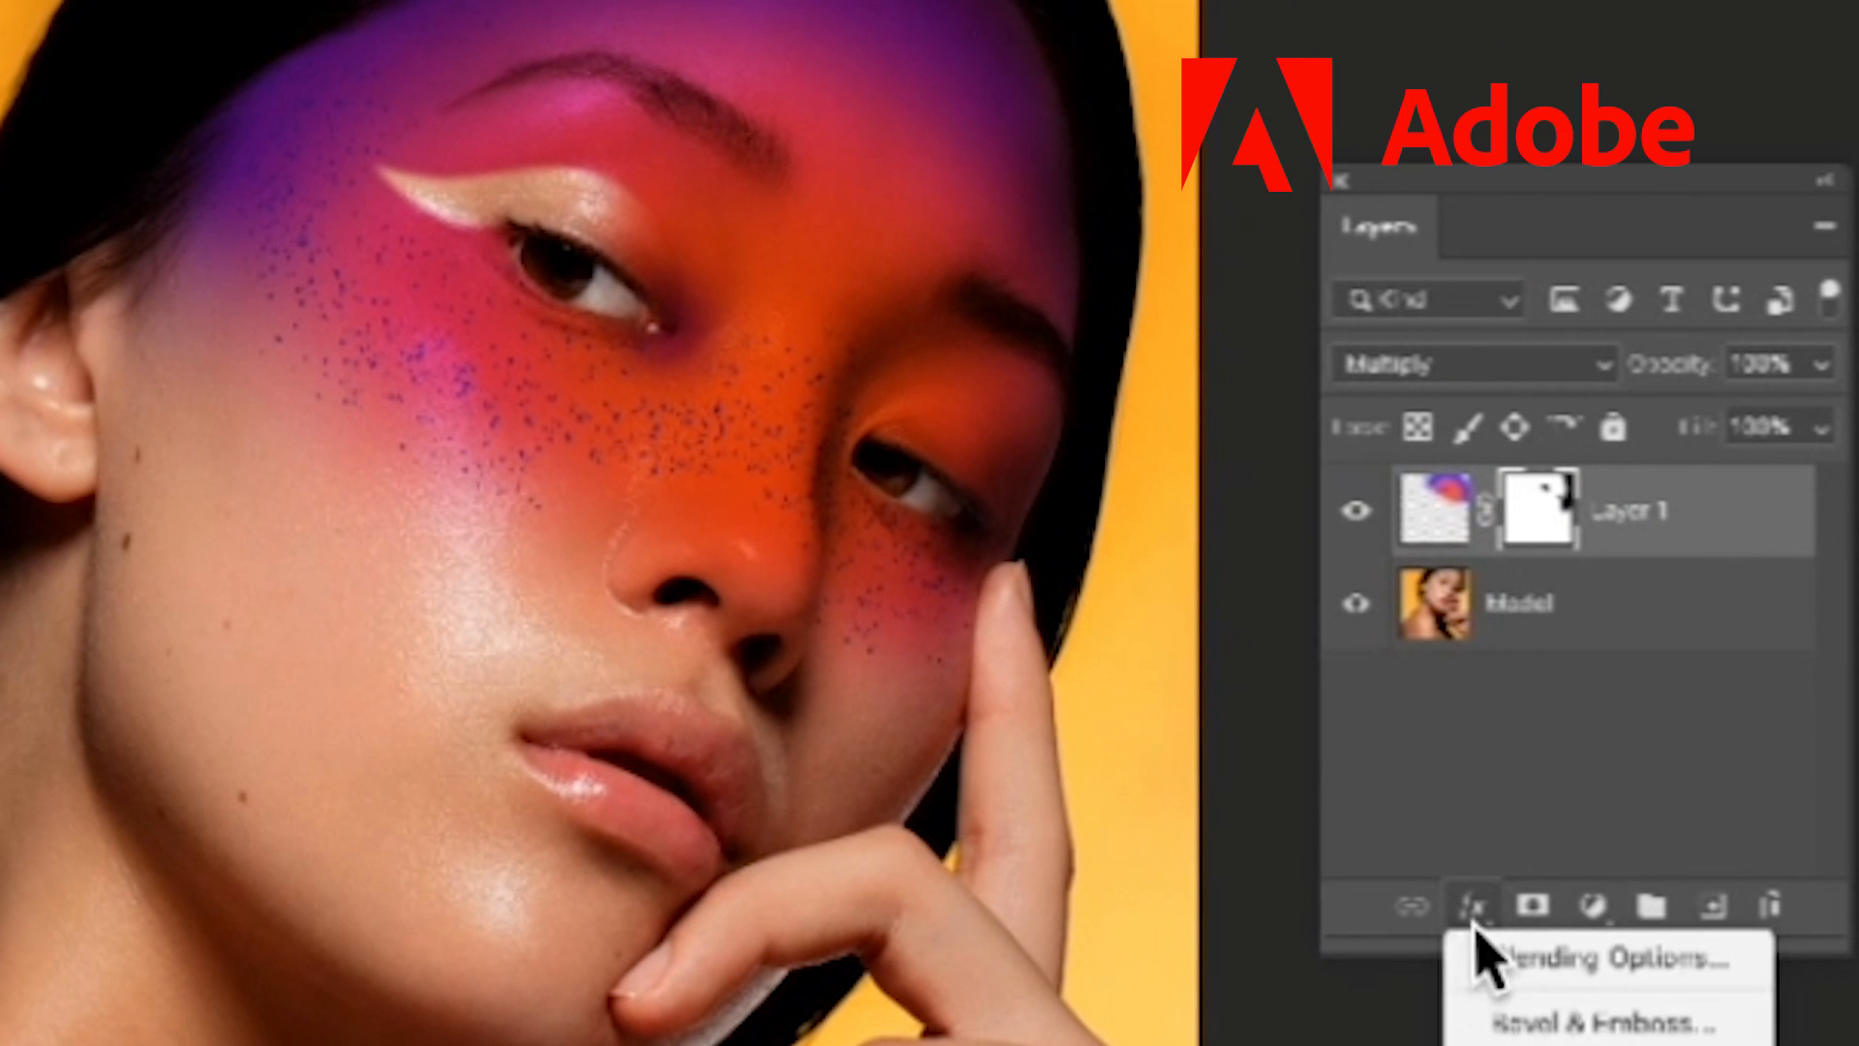
{"action": "left_click", "coordinate": [1726, 960]}
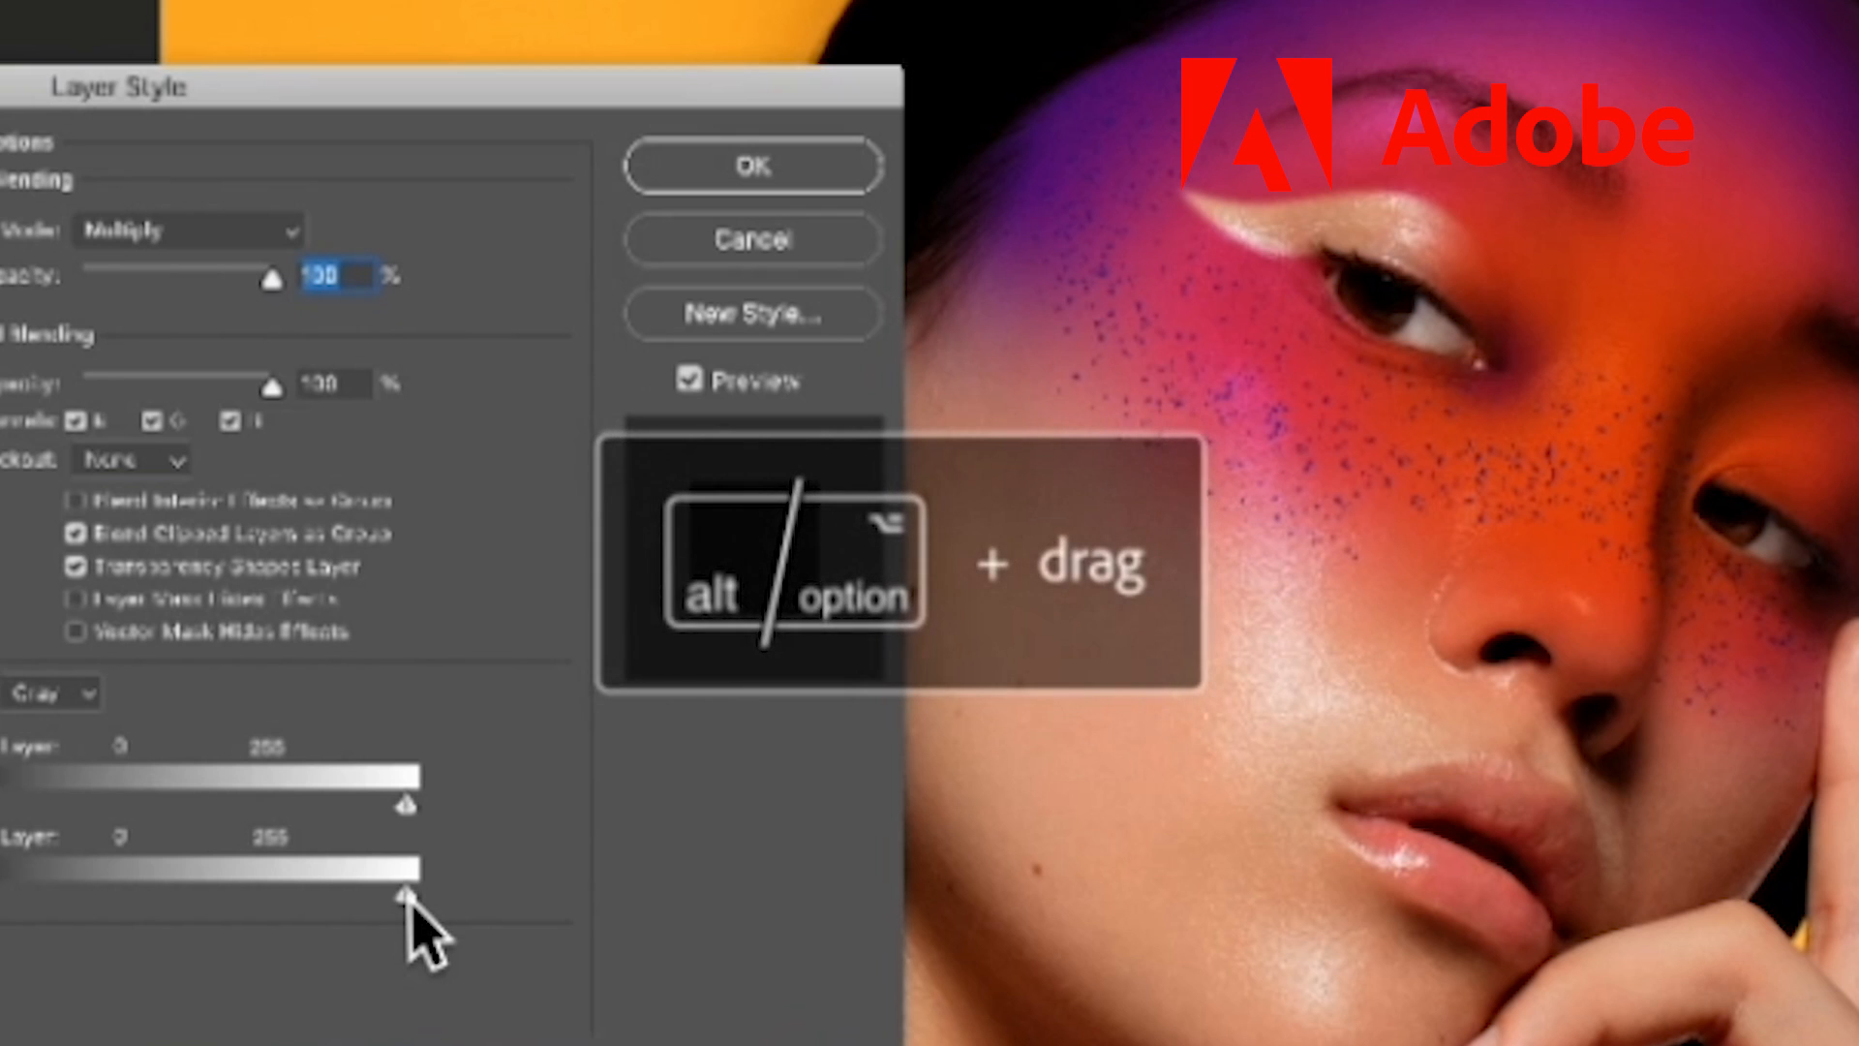
{"action": "left_click_drag", "start_coordinate": [406, 898], "coordinate": [254, 898]}
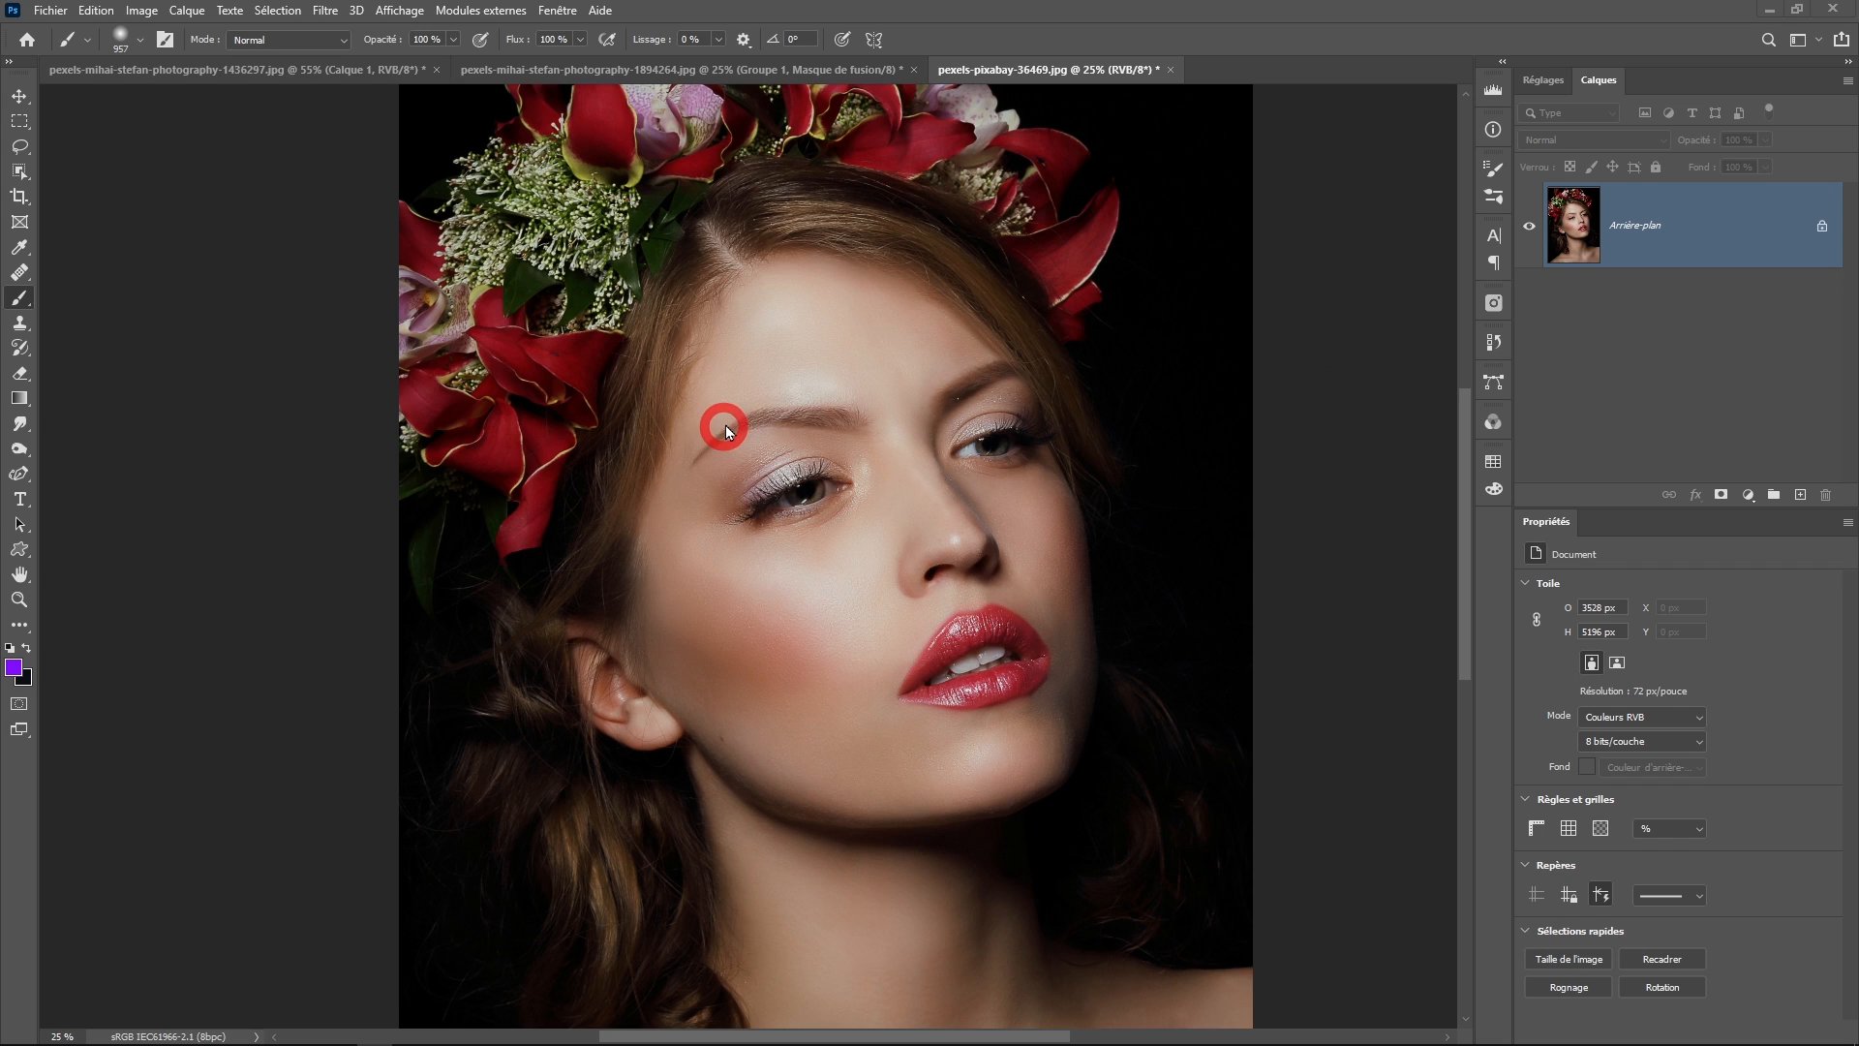
- Add a new layer above the Arrière-plan portrait and set its blend mode to Produit
{"action": "left_click", "coordinate": [1801, 496]}
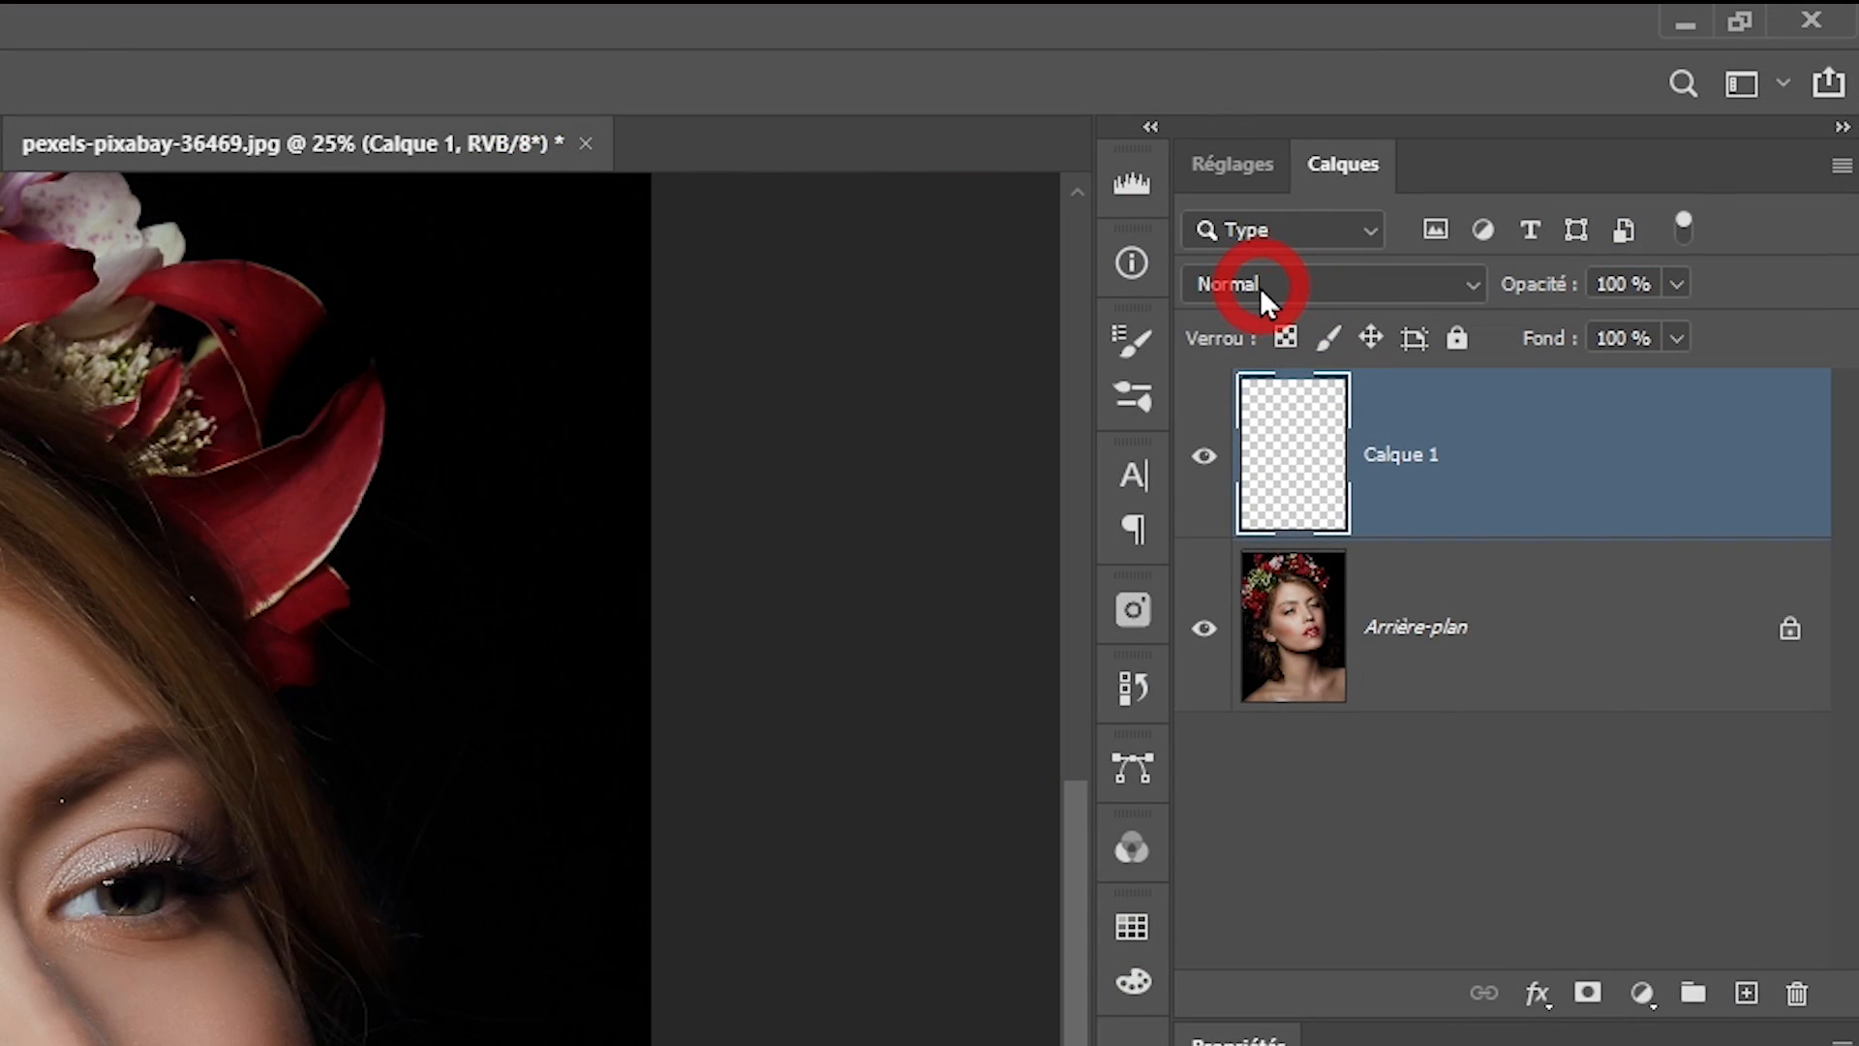
{"action": "left_click", "coordinate": [1258, 287]}
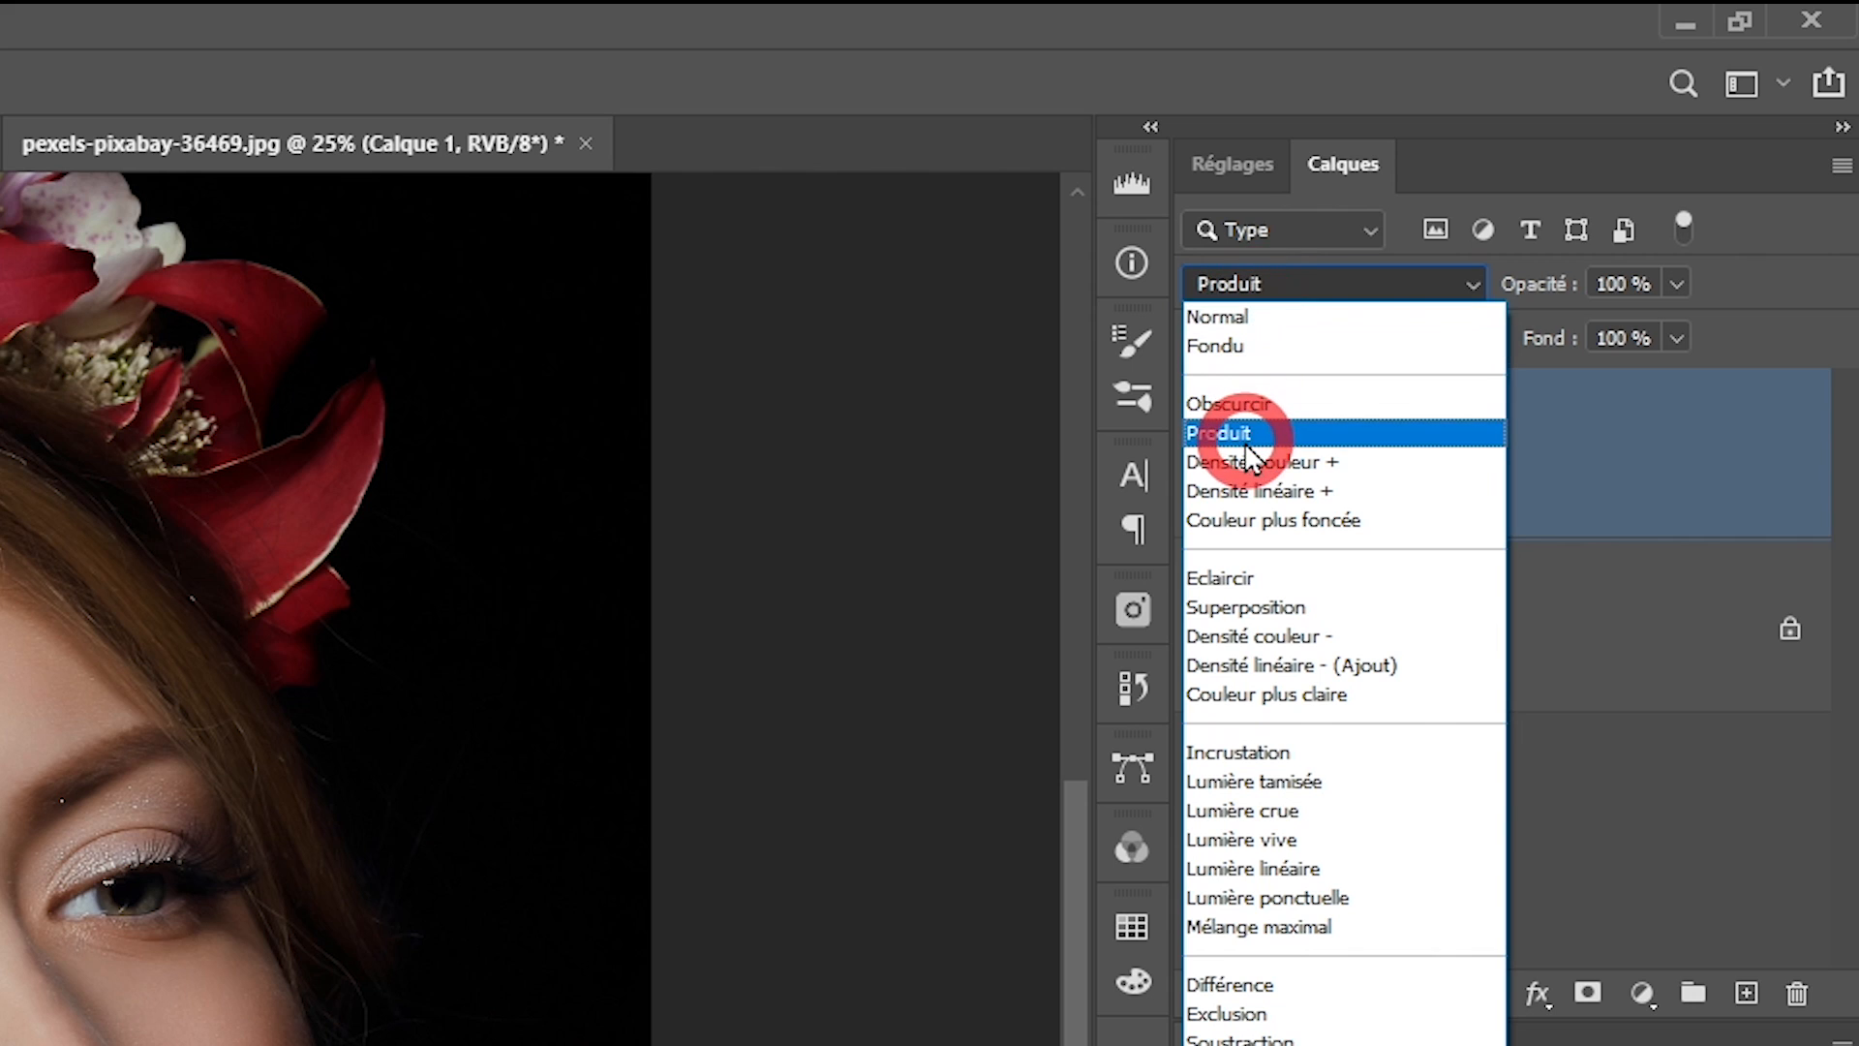
{"action": "left_click", "coordinate": [1244, 429]}
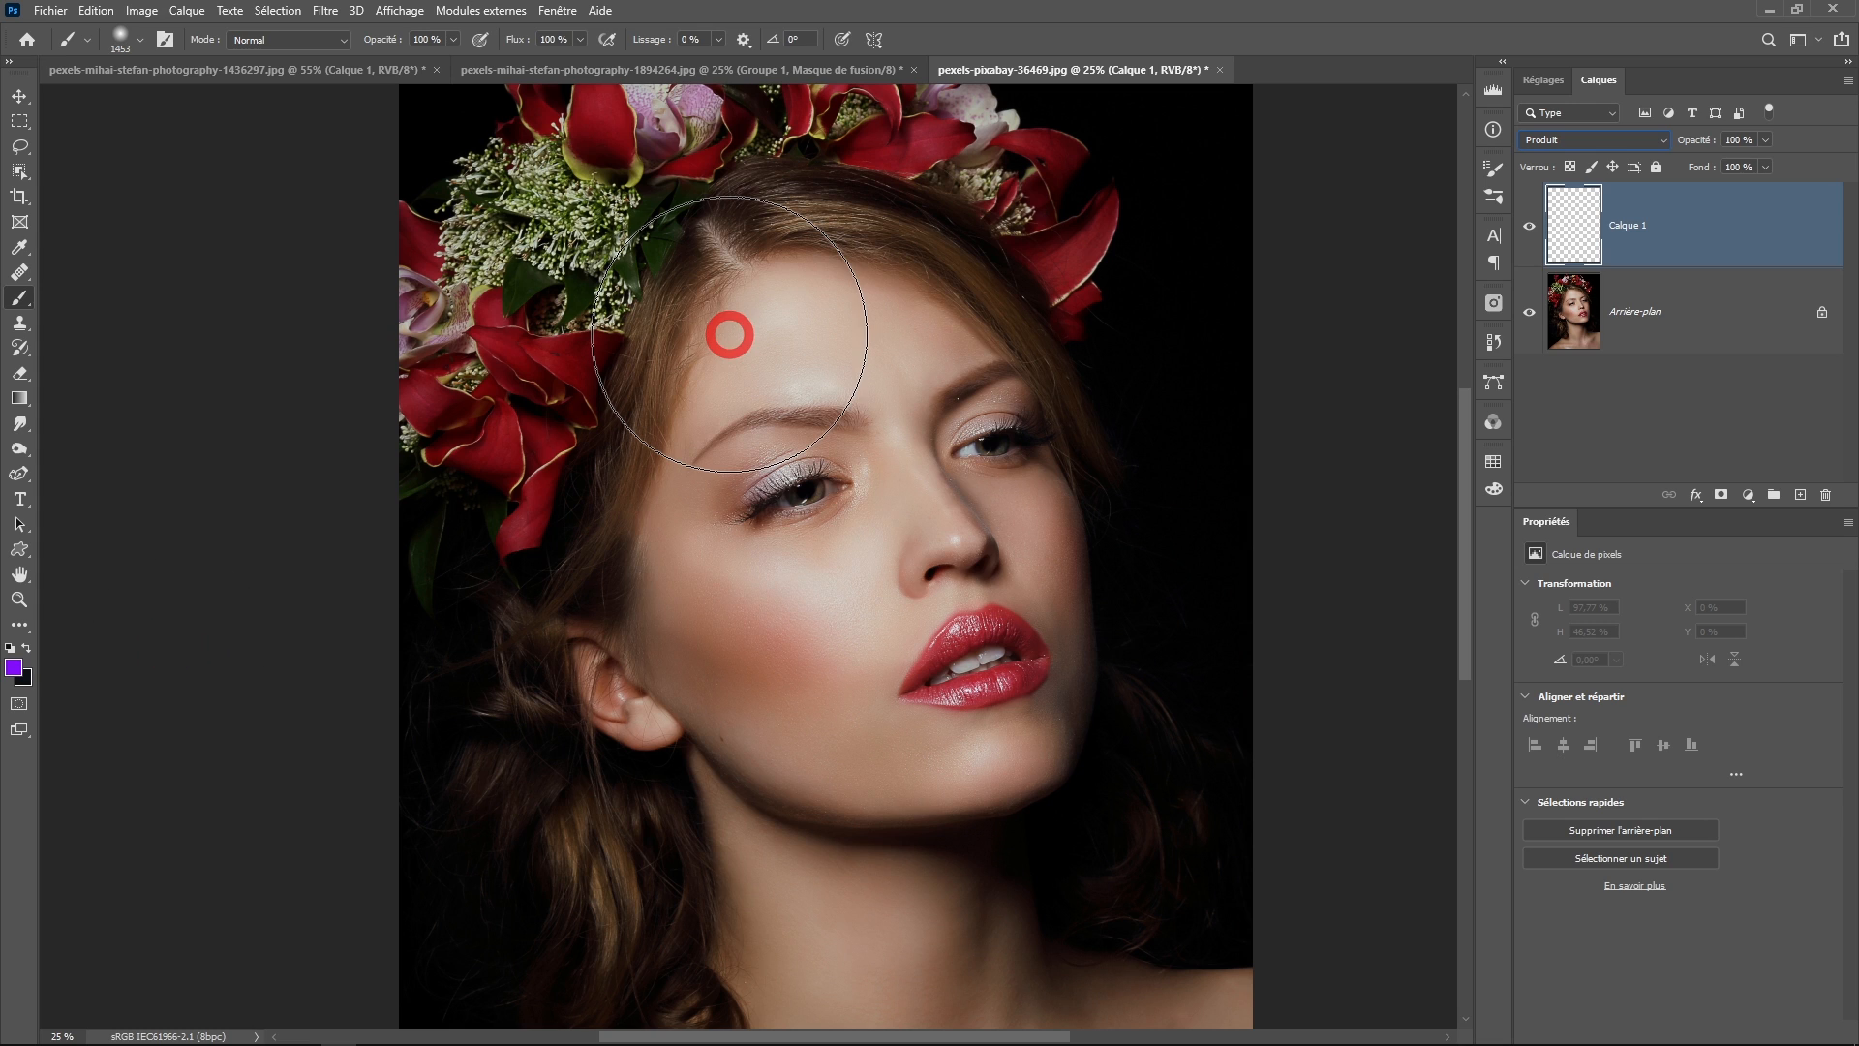
- Choose the Arrondi flou brush with 0 % hardness and a size of 1453 px
{"action": "right_click", "coordinate": [727, 332]}
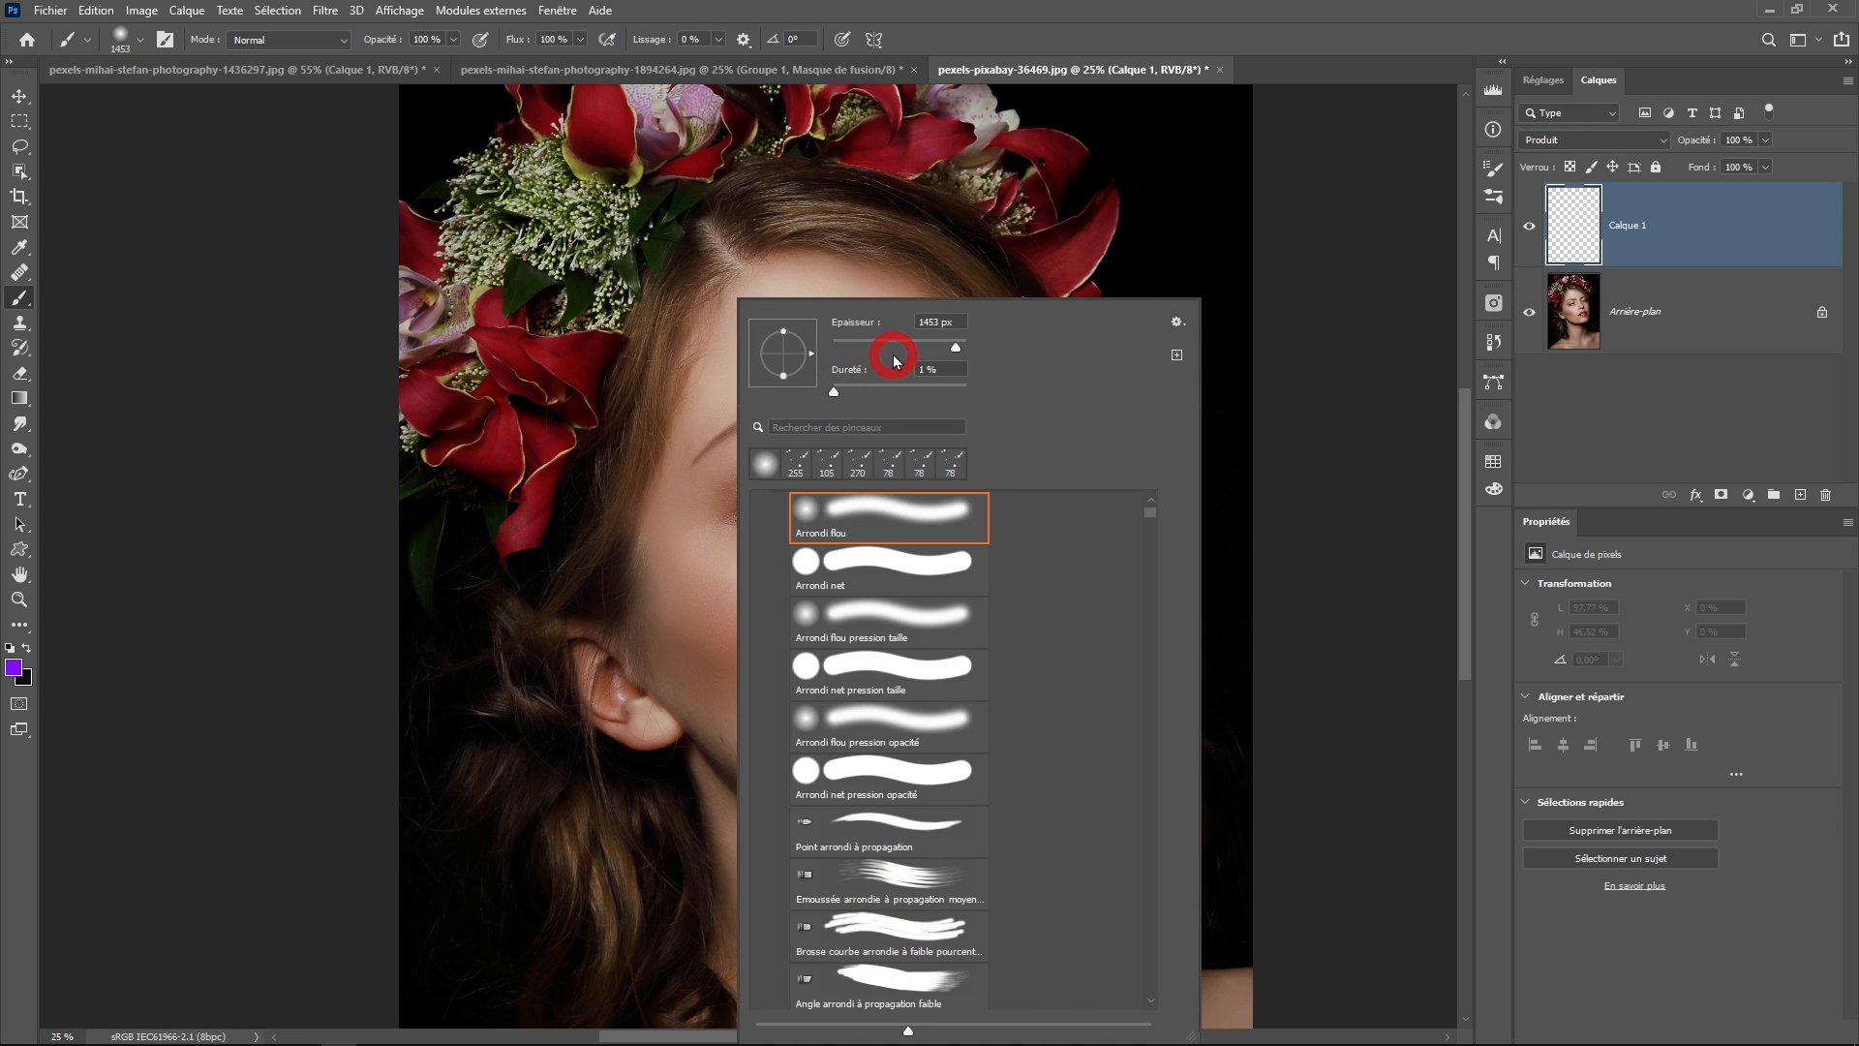
{"action": "key", "text": "Return"}
{"action": "right_click", "coordinate": [788, 340]}
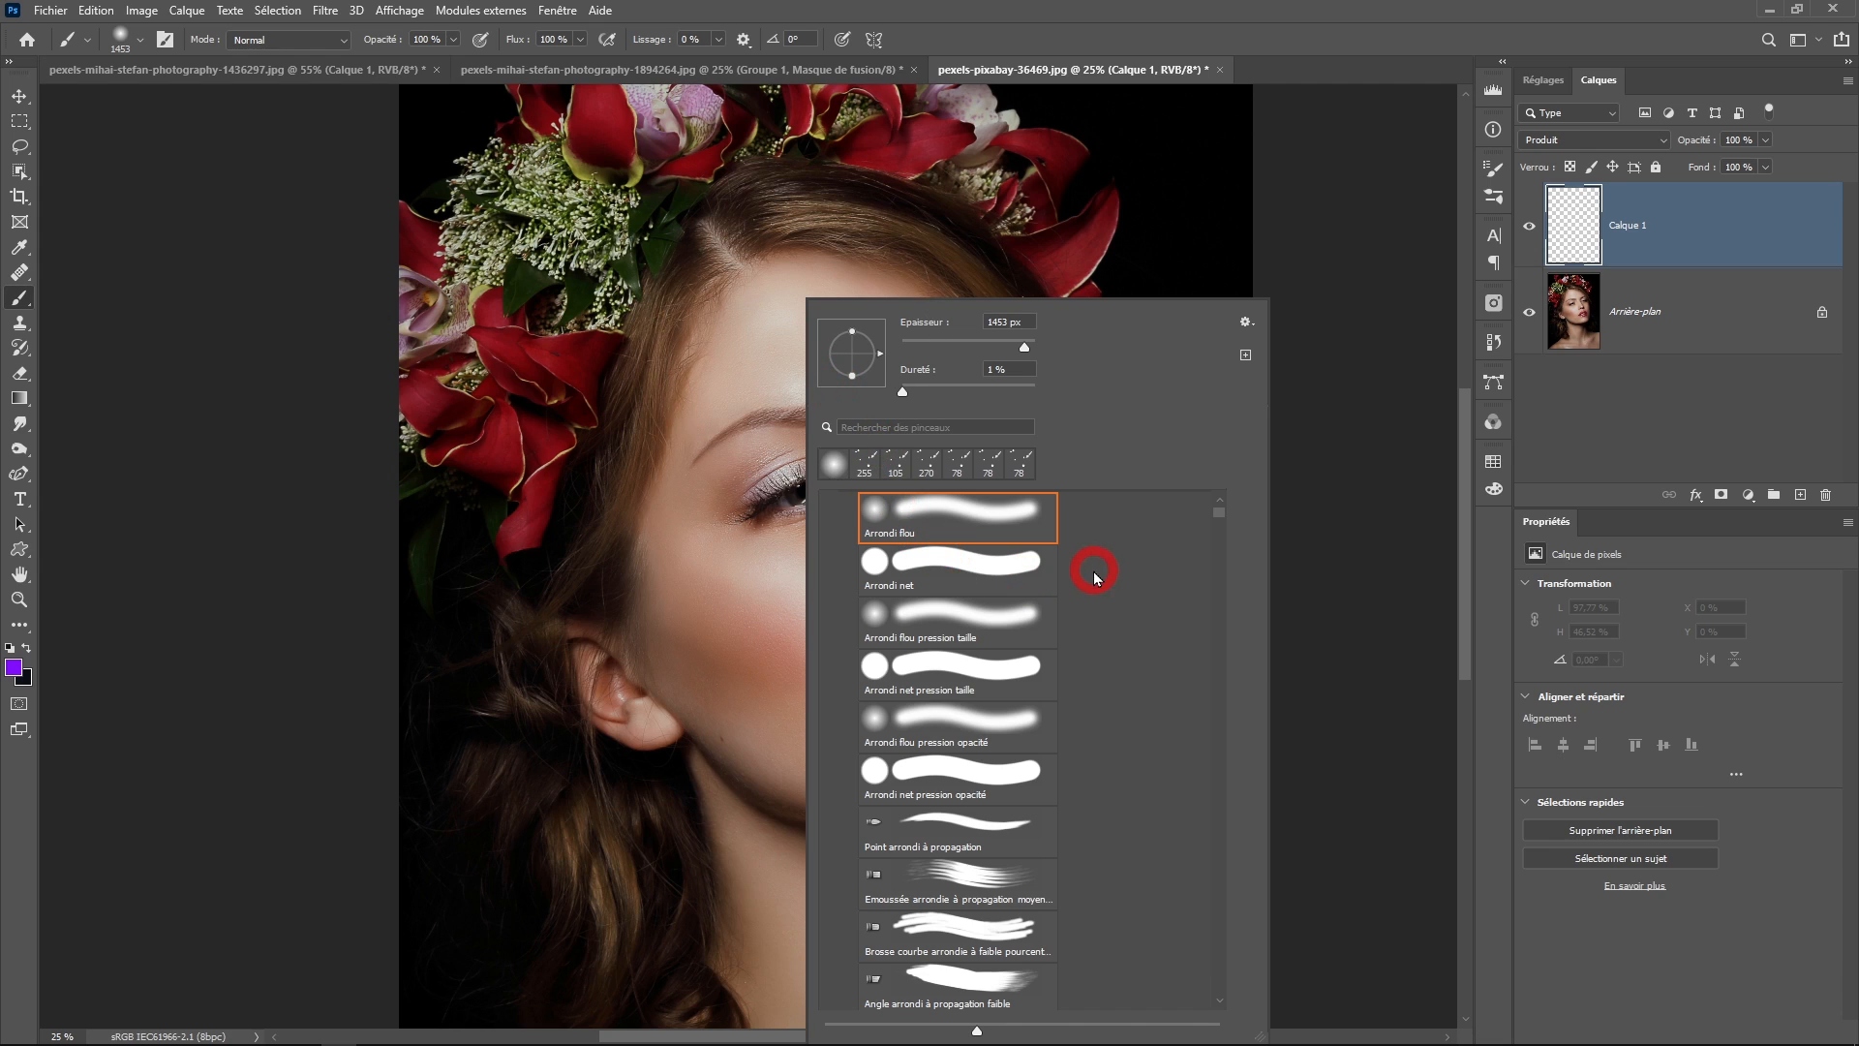
{"action": "scroll", "coordinate": [1094, 566], "scroll_direction": "up", "scroll_amount": 2}
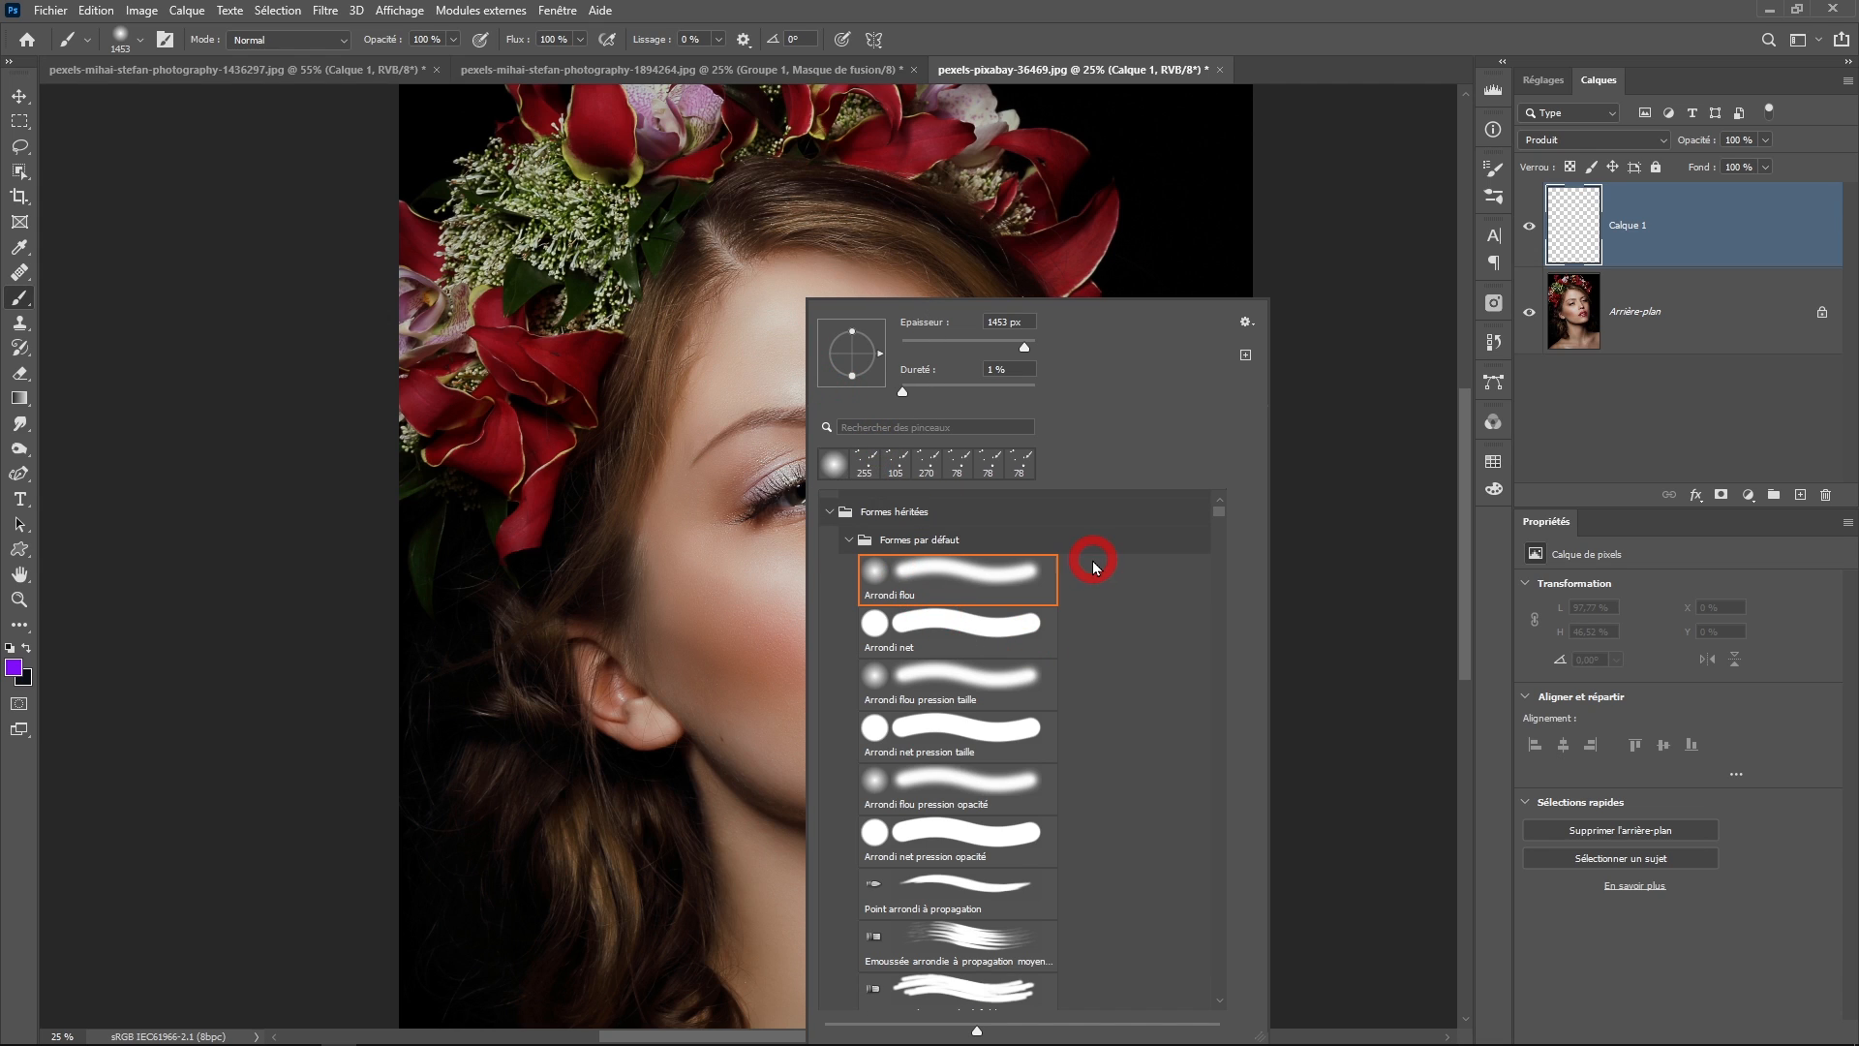
{"action": "left_click", "coordinate": [947, 577]}
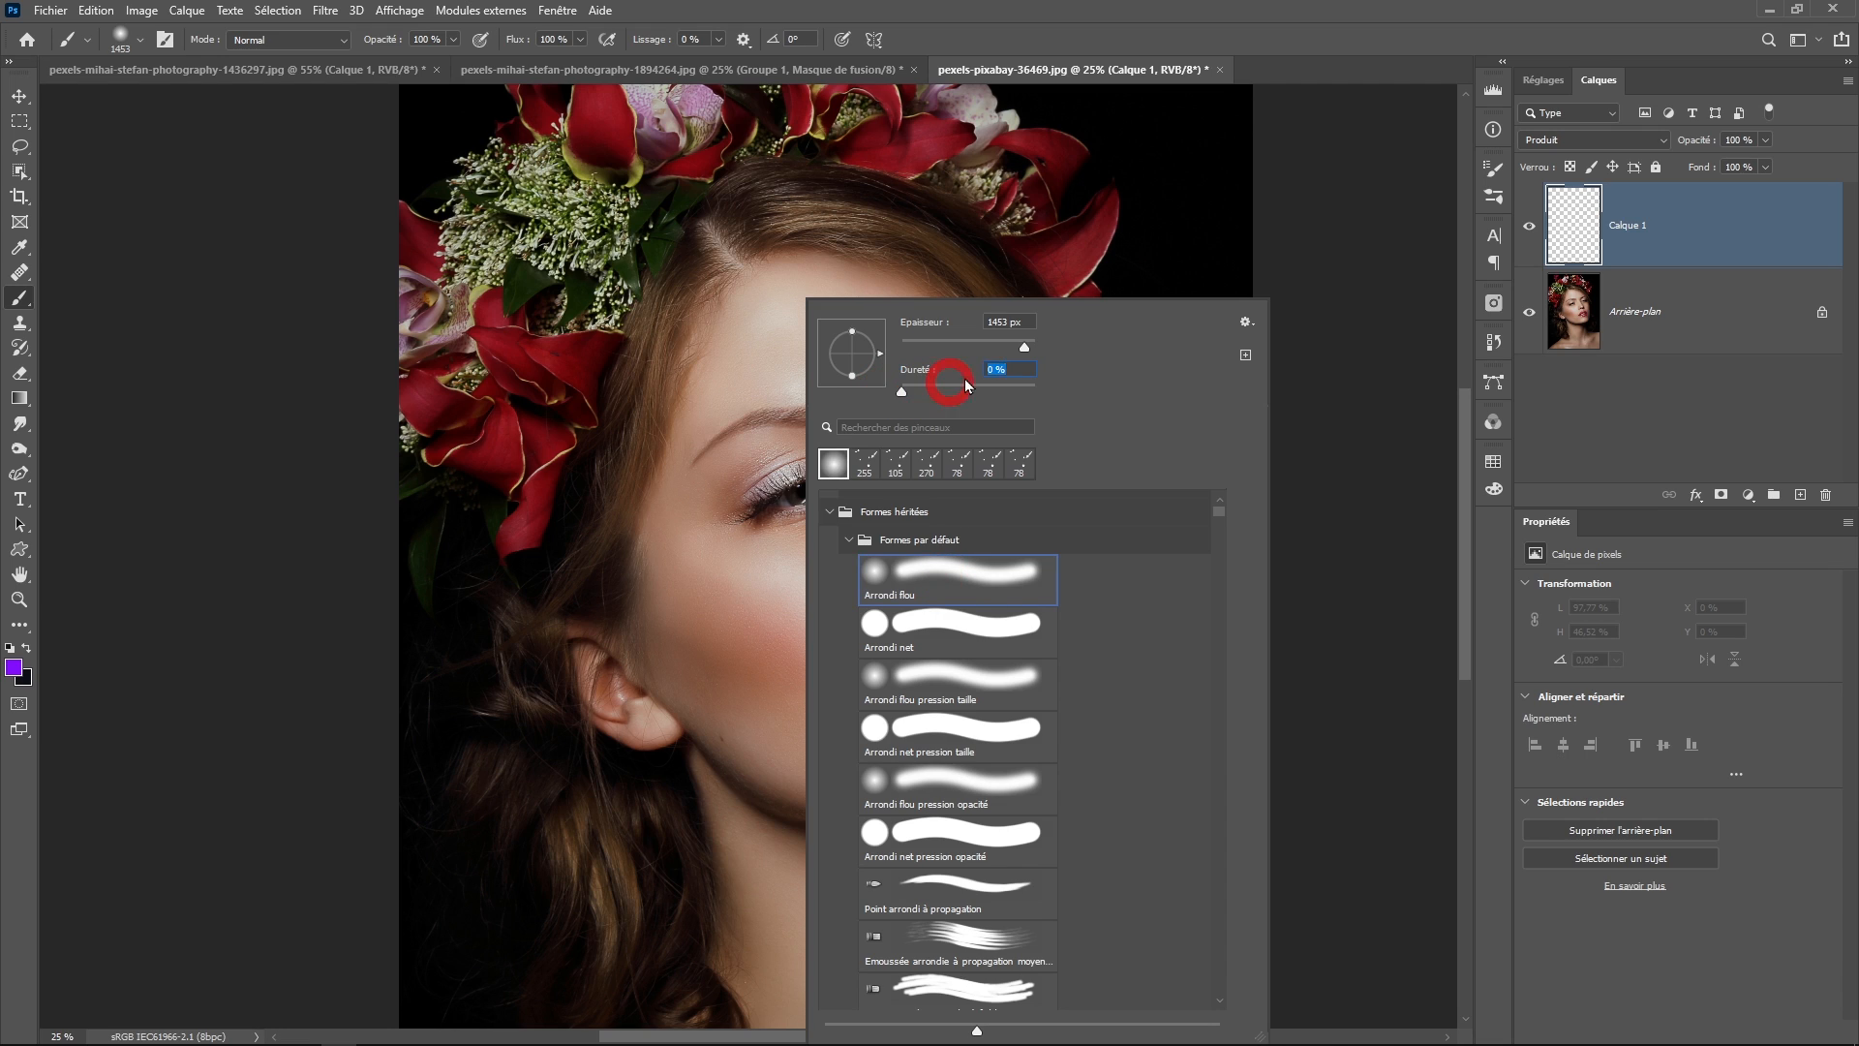
{"action": "left_click_drag", "start_coordinate": [1025, 349], "coordinate": [1019, 350]}
{"action": "left_click", "coordinate": [1024, 347]}
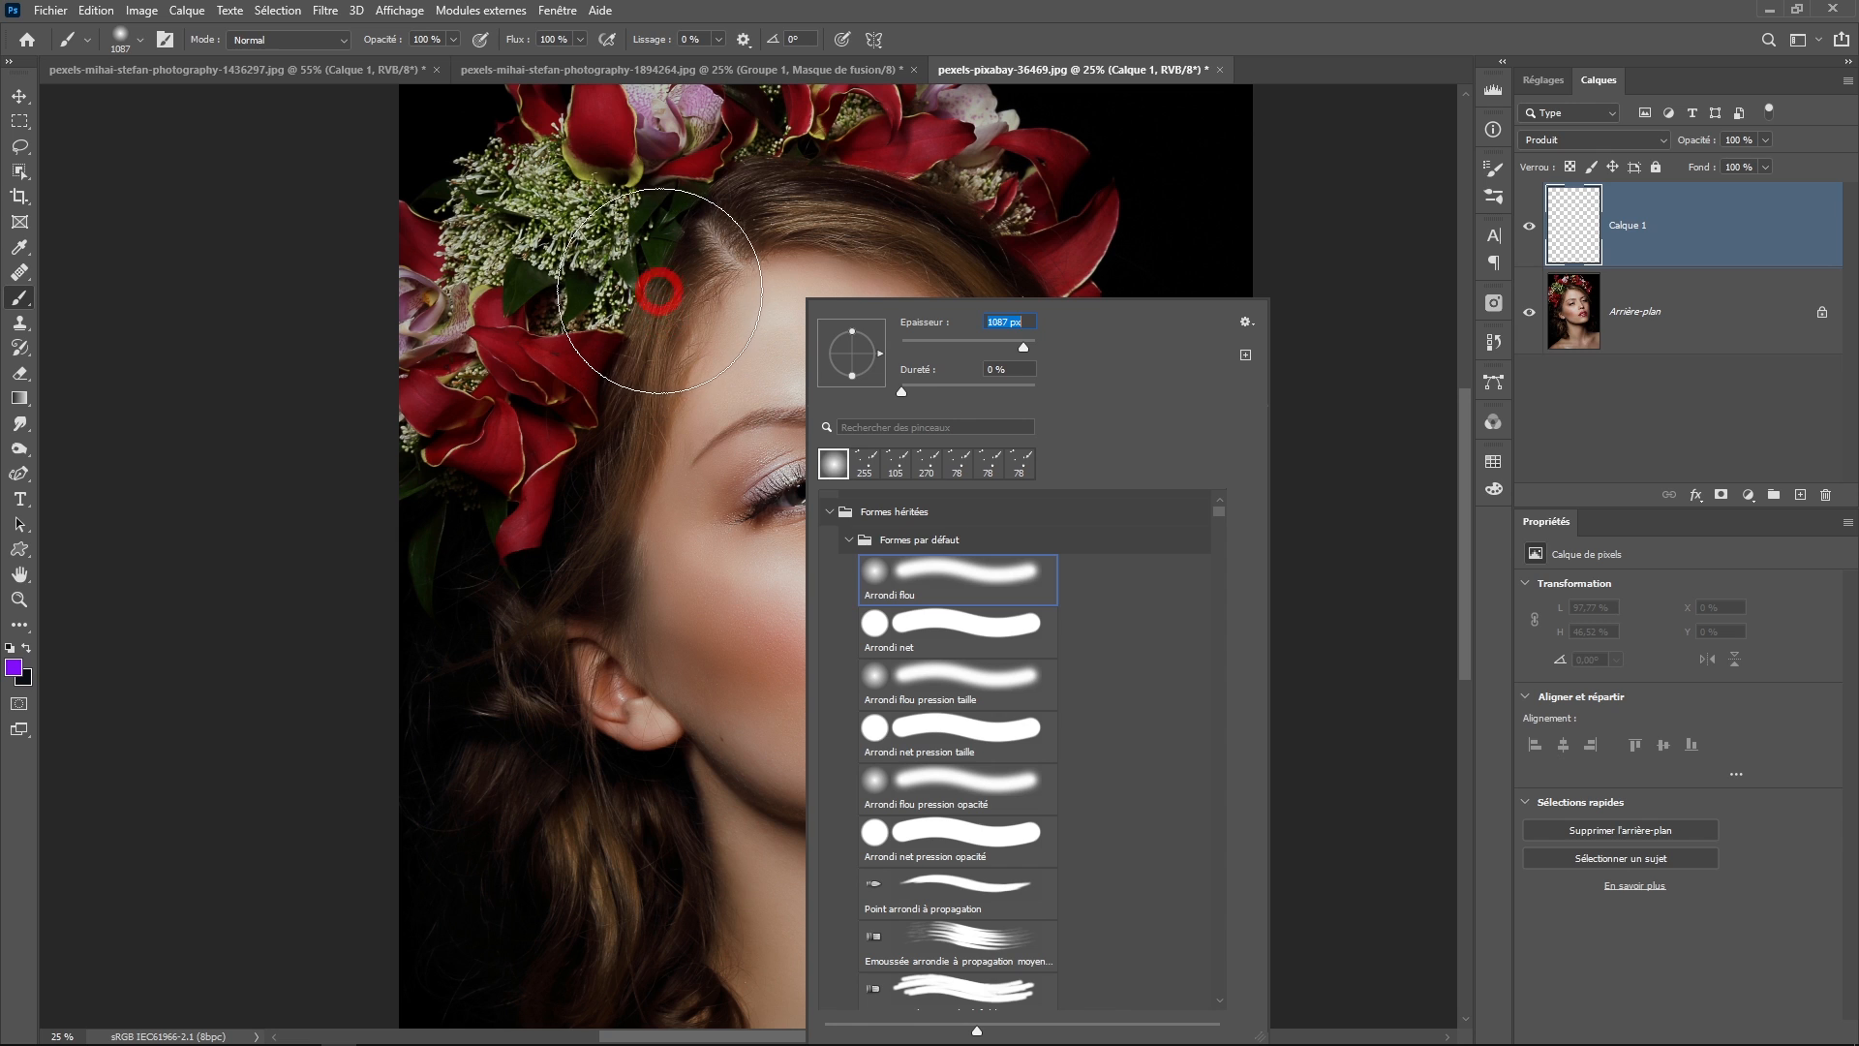
{"action": "key", "text": "Escape"}
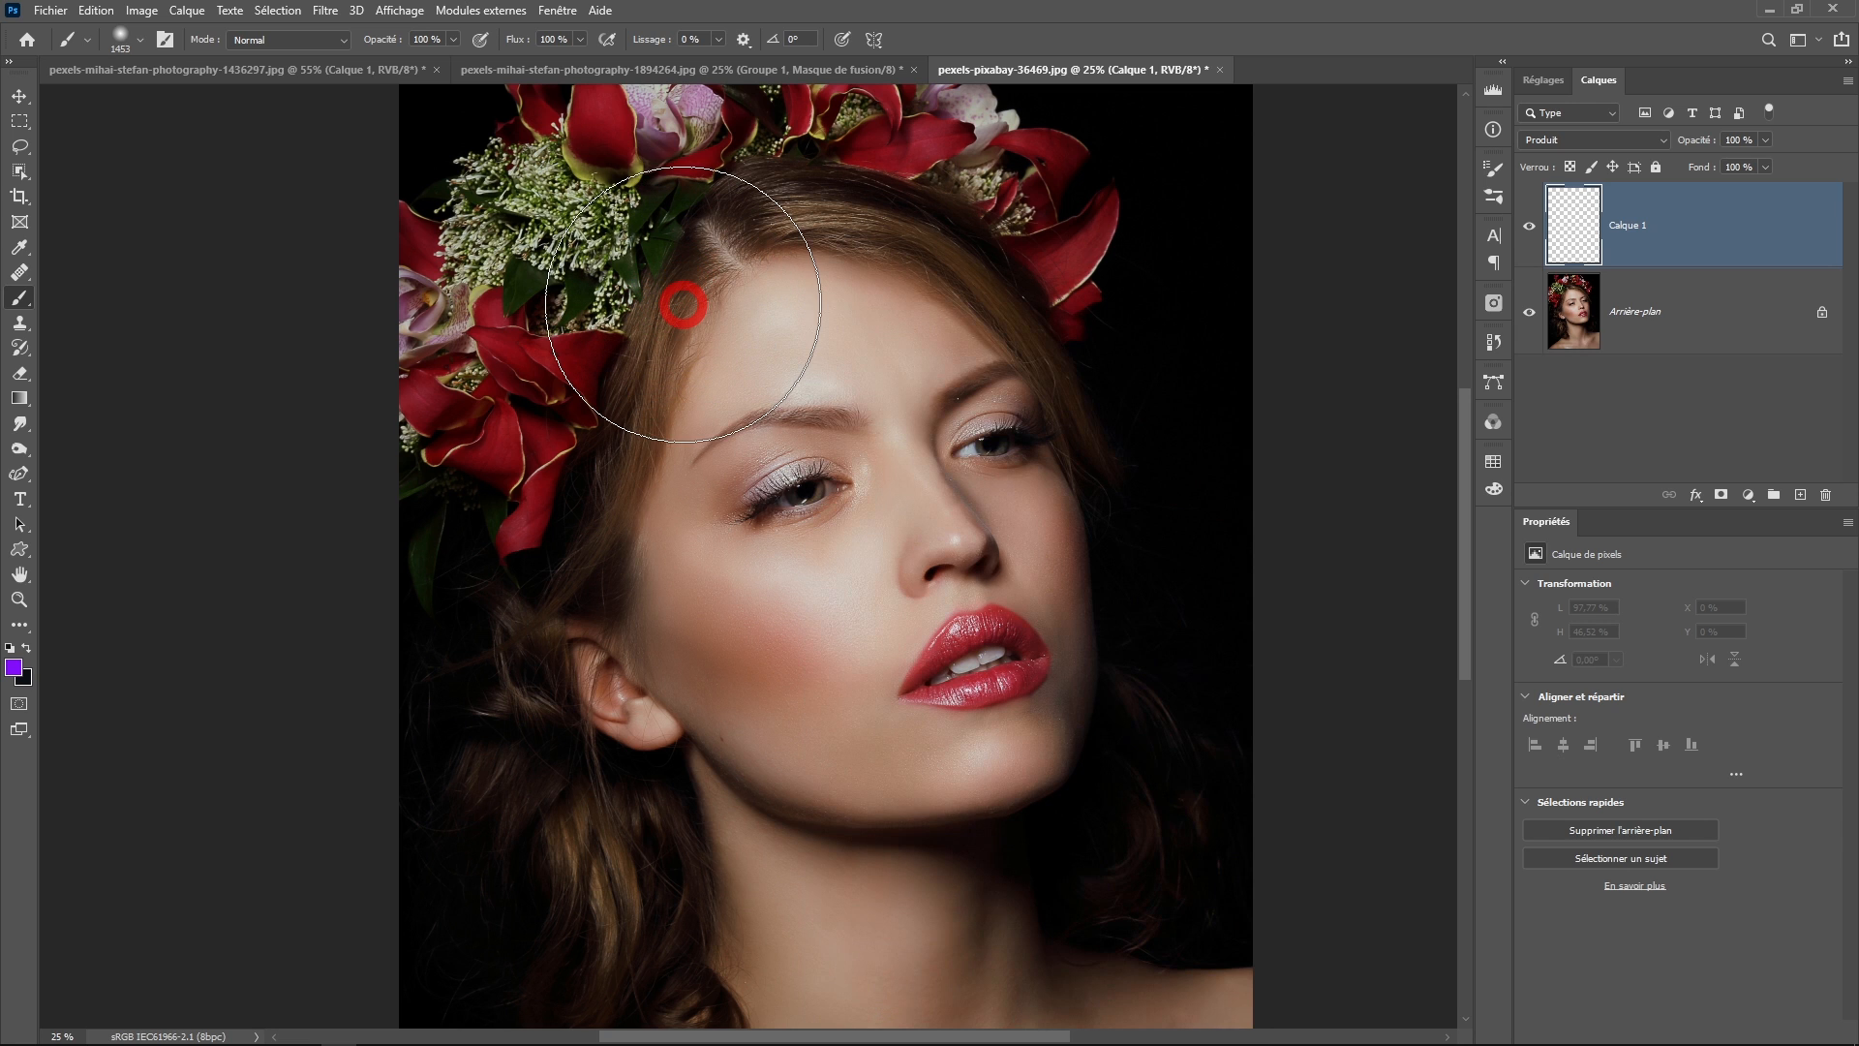
- Paint a broad purple stroke across the hair and upper forehead on Calque 1
{"action": "key", "text": "ctrl+minus"}
{"action": "mouse_move", "coordinate": [604, 373]}
{"action": "left_mouse_down"}
{"action": "mouse_move", "coordinate": [741, 280]}
{"action": "mouse_move", "coordinate": [918, 287]}
{"action": "mouse_move", "coordinate": [1074, 319]}
{"action": "left_mouse_up"}
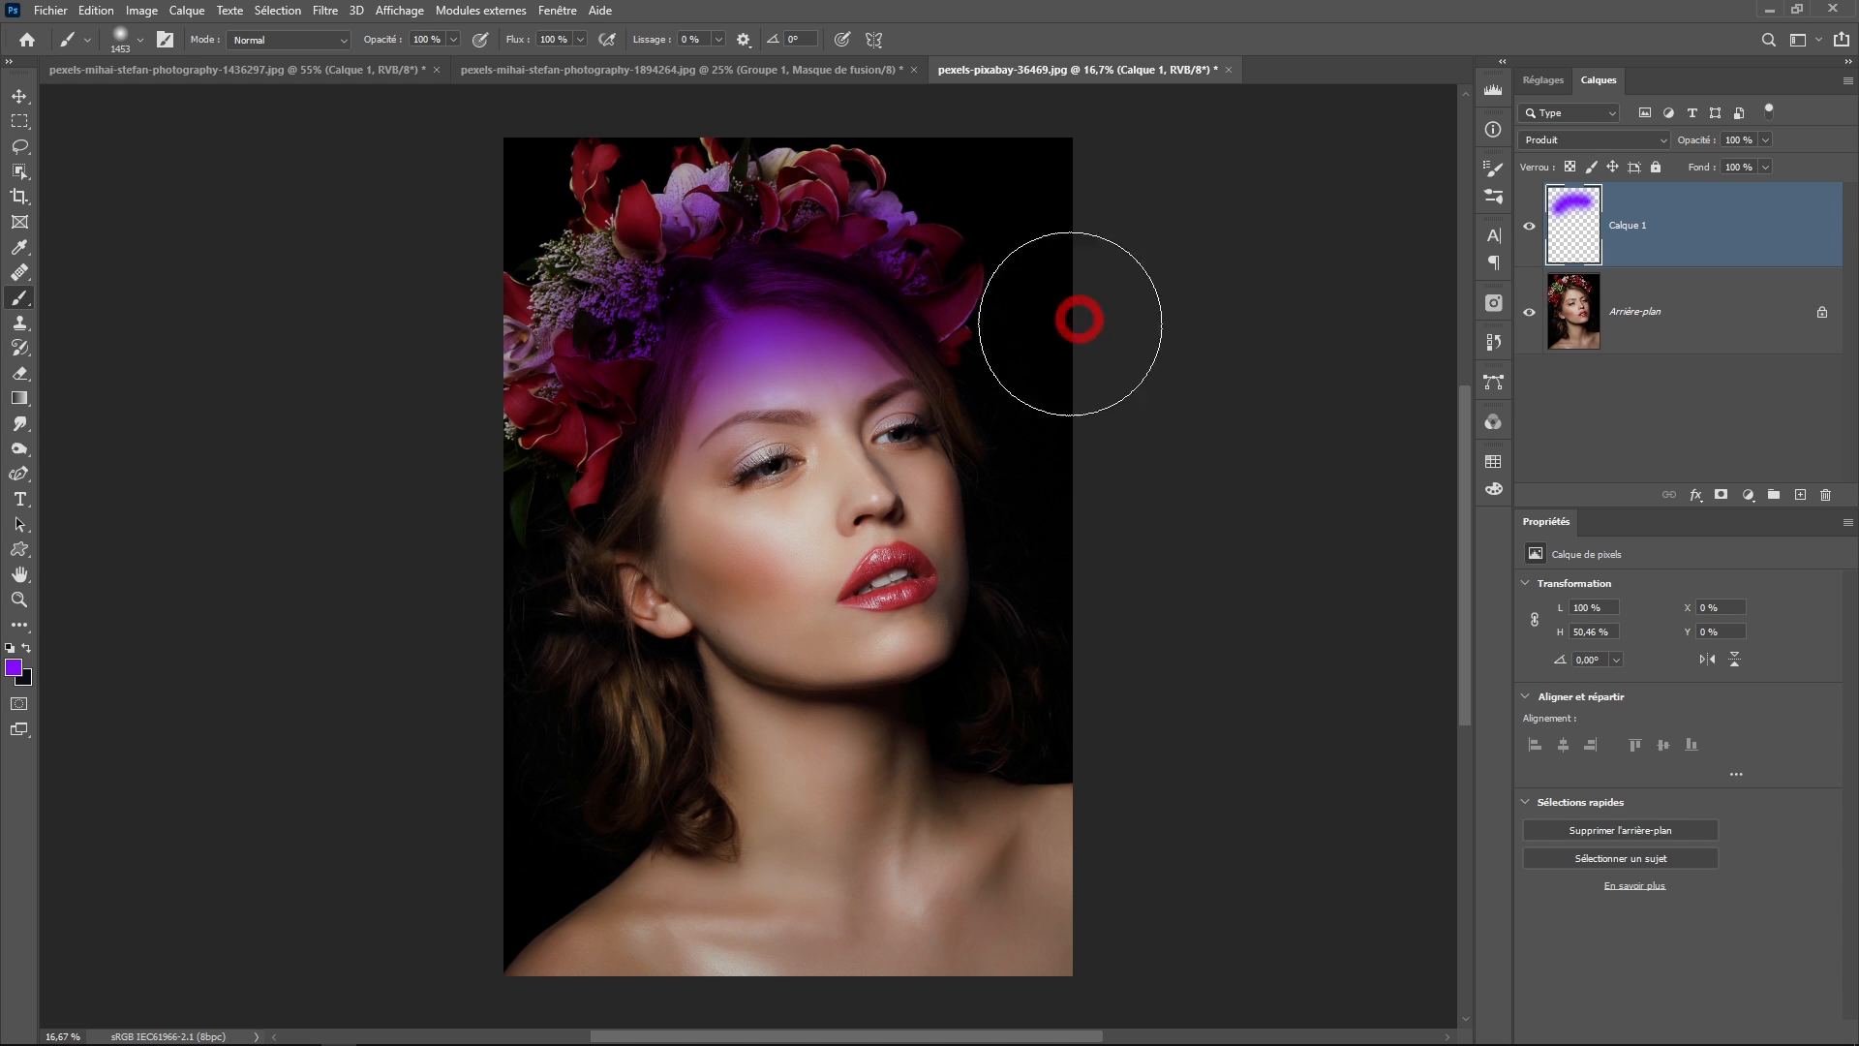
- Choose the saved red swatch and paint a broad red band across the cheek, eyes and lower forehead on Calque 1
{"action": "key", "text": "ctrl+plus"}
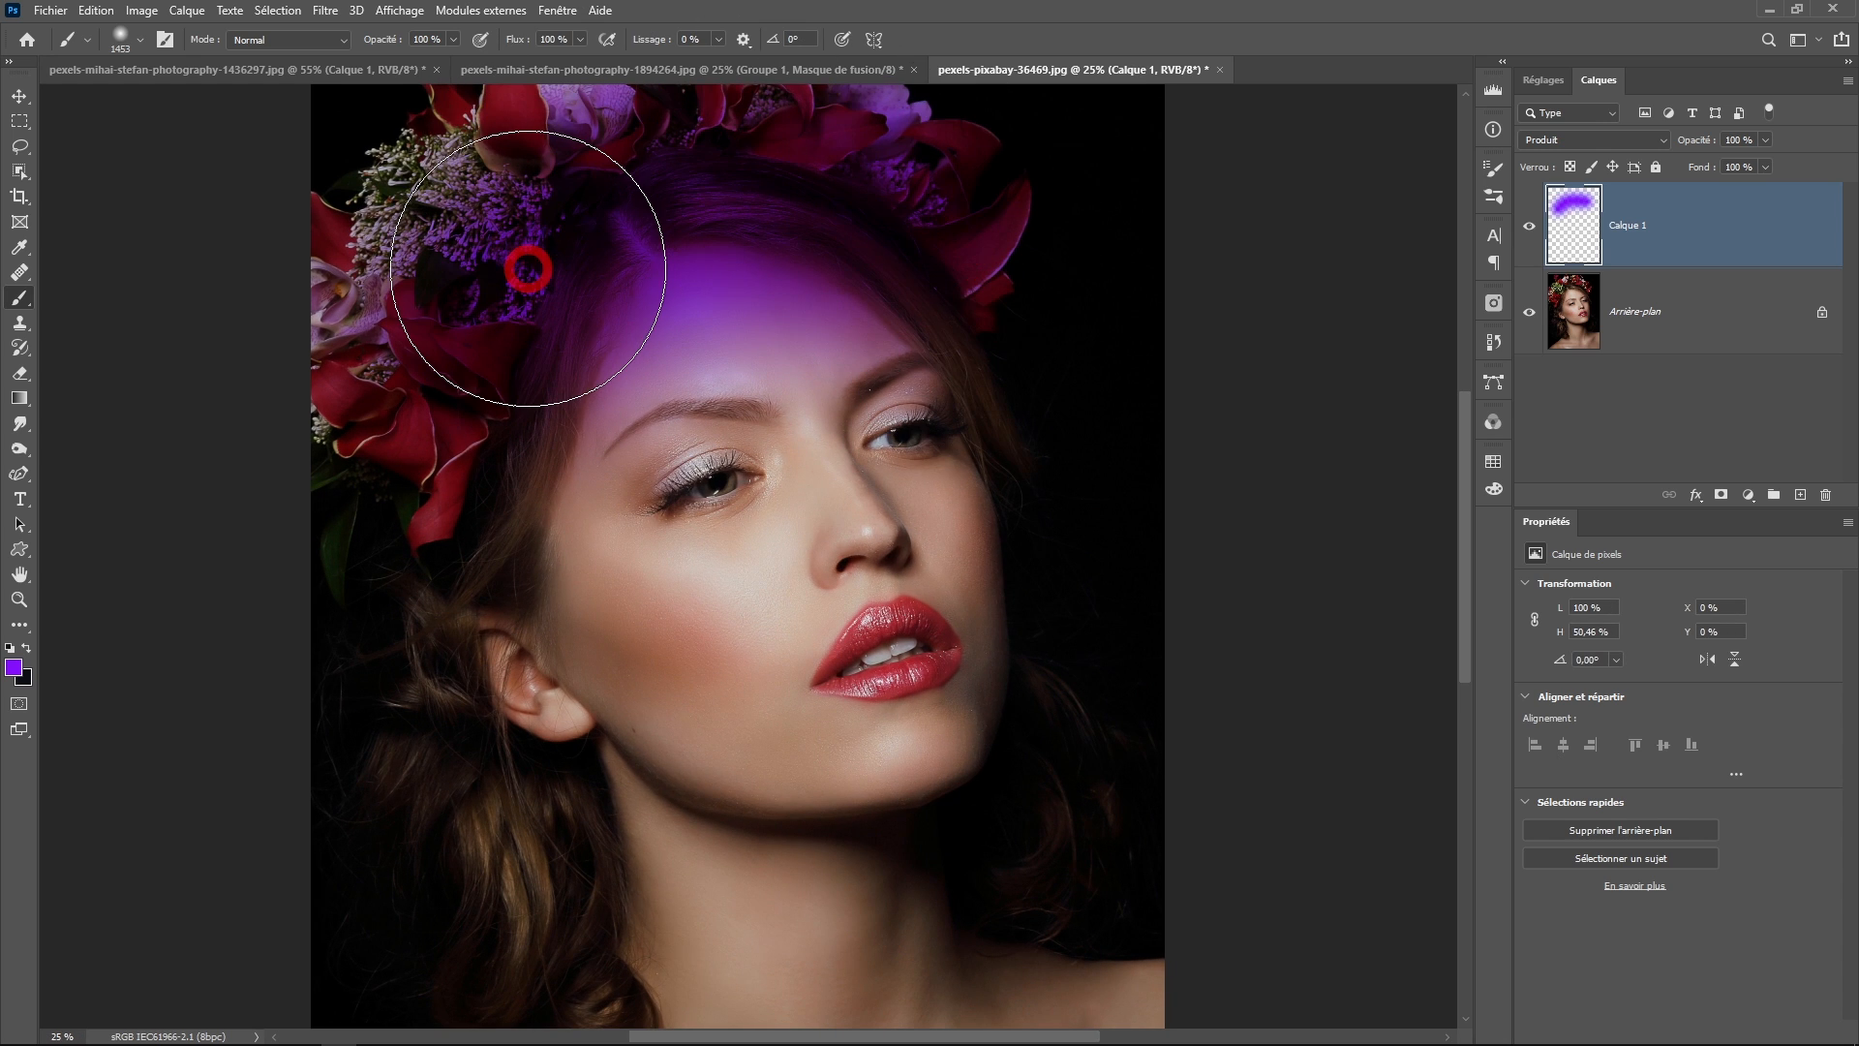
{"action": "left_click", "coordinate": [736, 352], "text": "ctrl"}
{"action": "left_click", "coordinate": [788, 311], "text": "ctrl"}
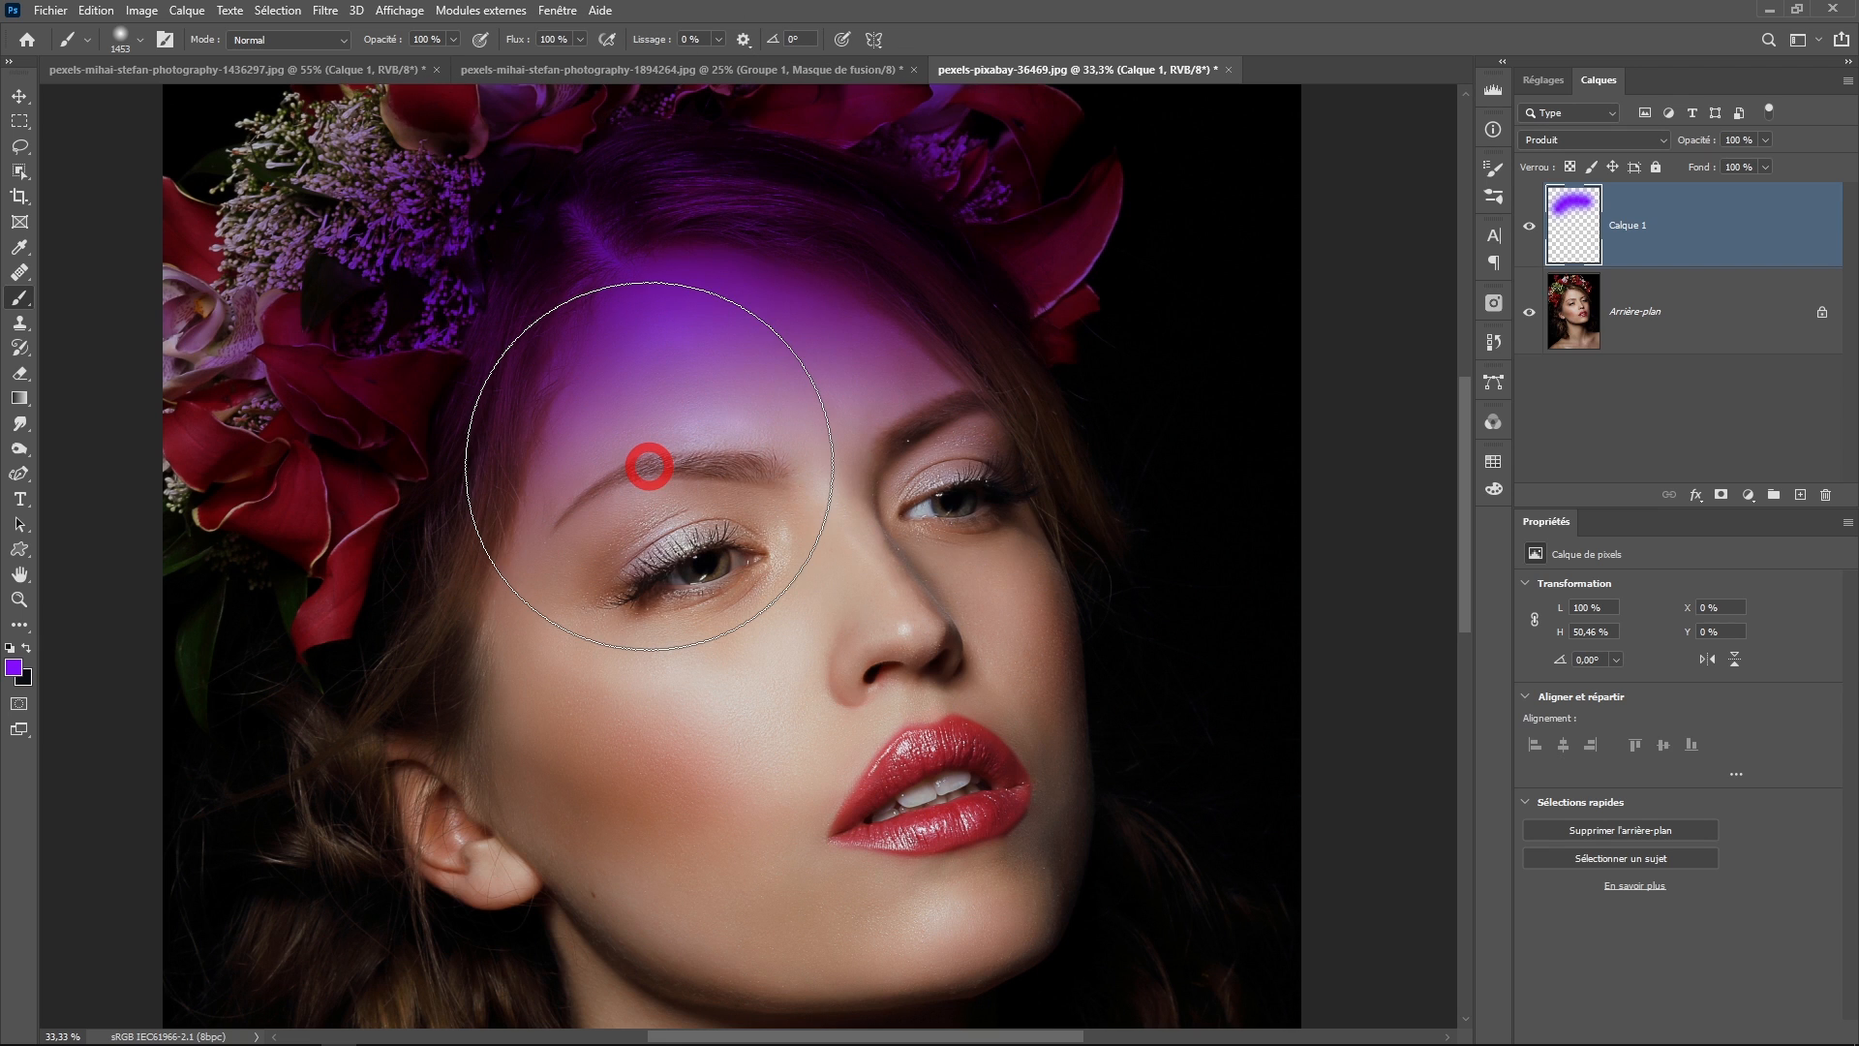
{"action": "left_click", "coordinate": [1492, 463]}
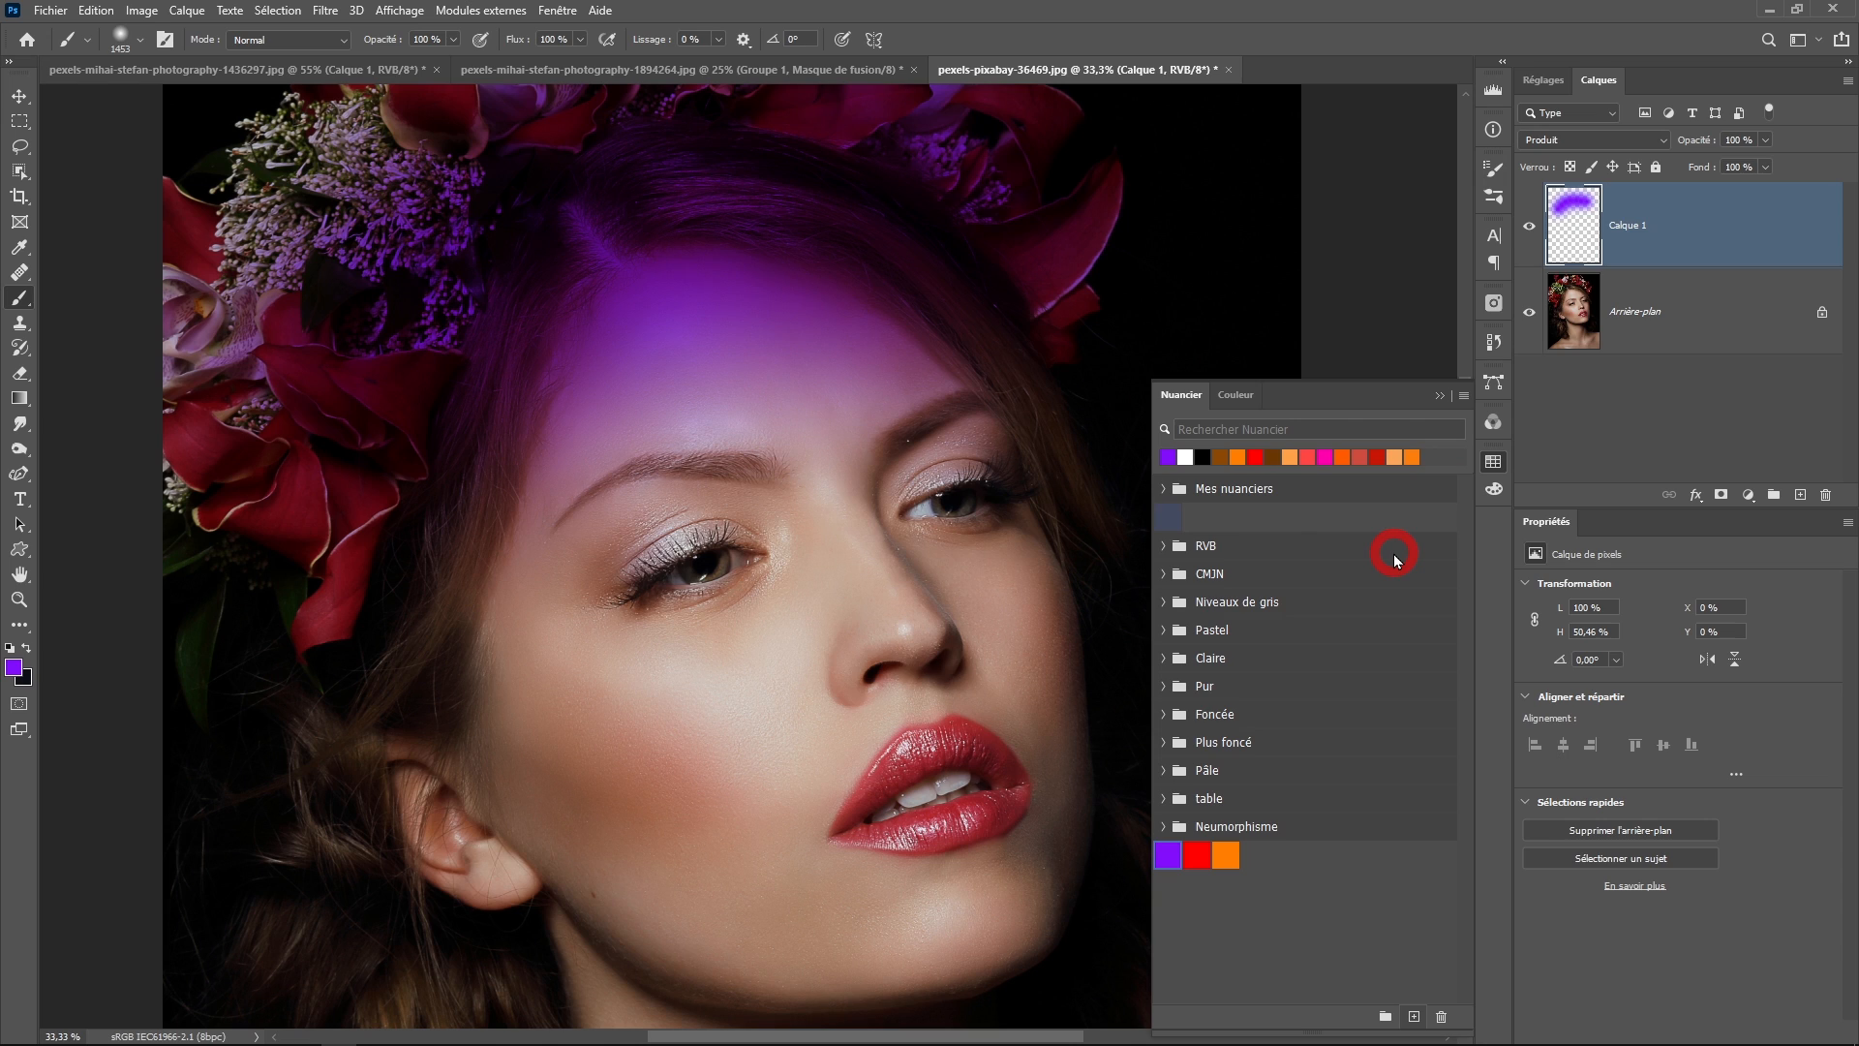
{"action": "left_click", "coordinate": [1198, 854]}
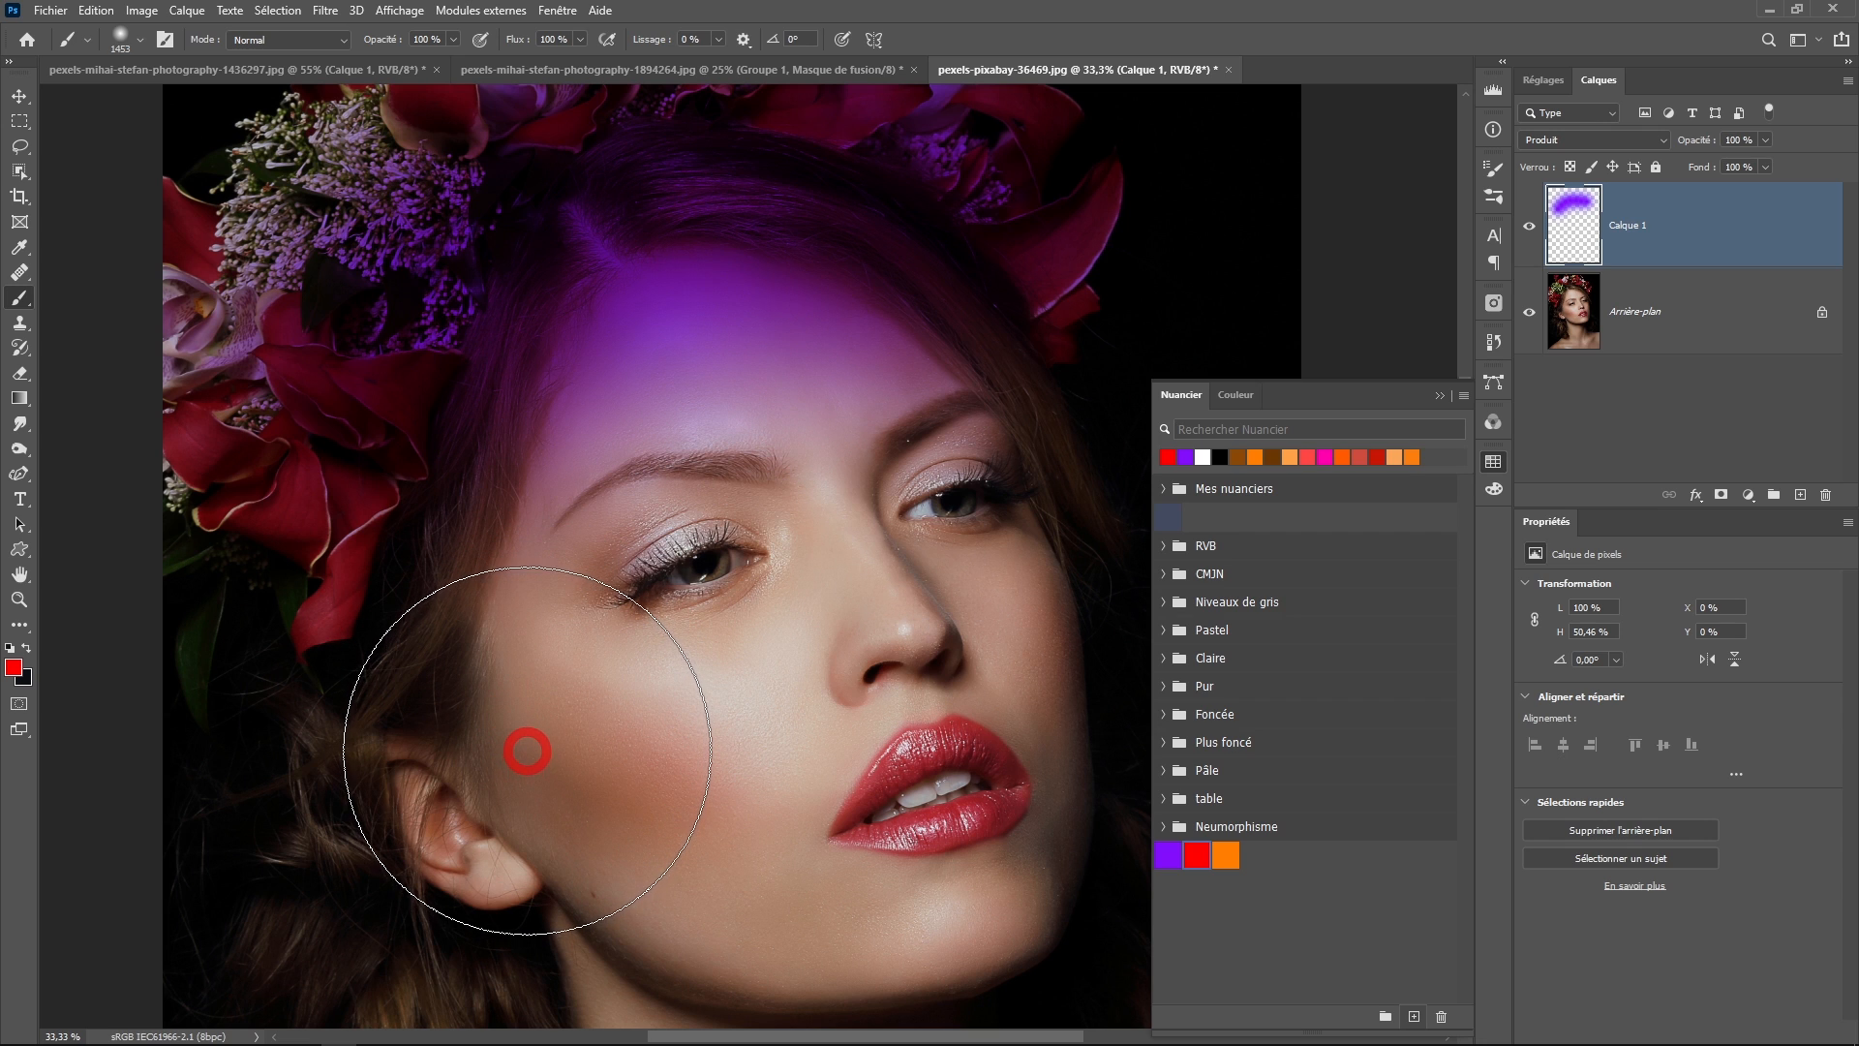
{"action": "mouse_move", "coordinate": [536, 671]}
{"action": "left_mouse_down"}
{"action": "mouse_move", "coordinate": [676, 548]}
{"action": "mouse_move", "coordinate": [800, 509]}
{"action": "mouse_move", "coordinate": [969, 515]}
{"action": "mouse_move", "coordinate": [1218, 604]}
{"action": "mouse_move", "coordinate": [1388, 636]}
{"action": "left_mouse_up"}
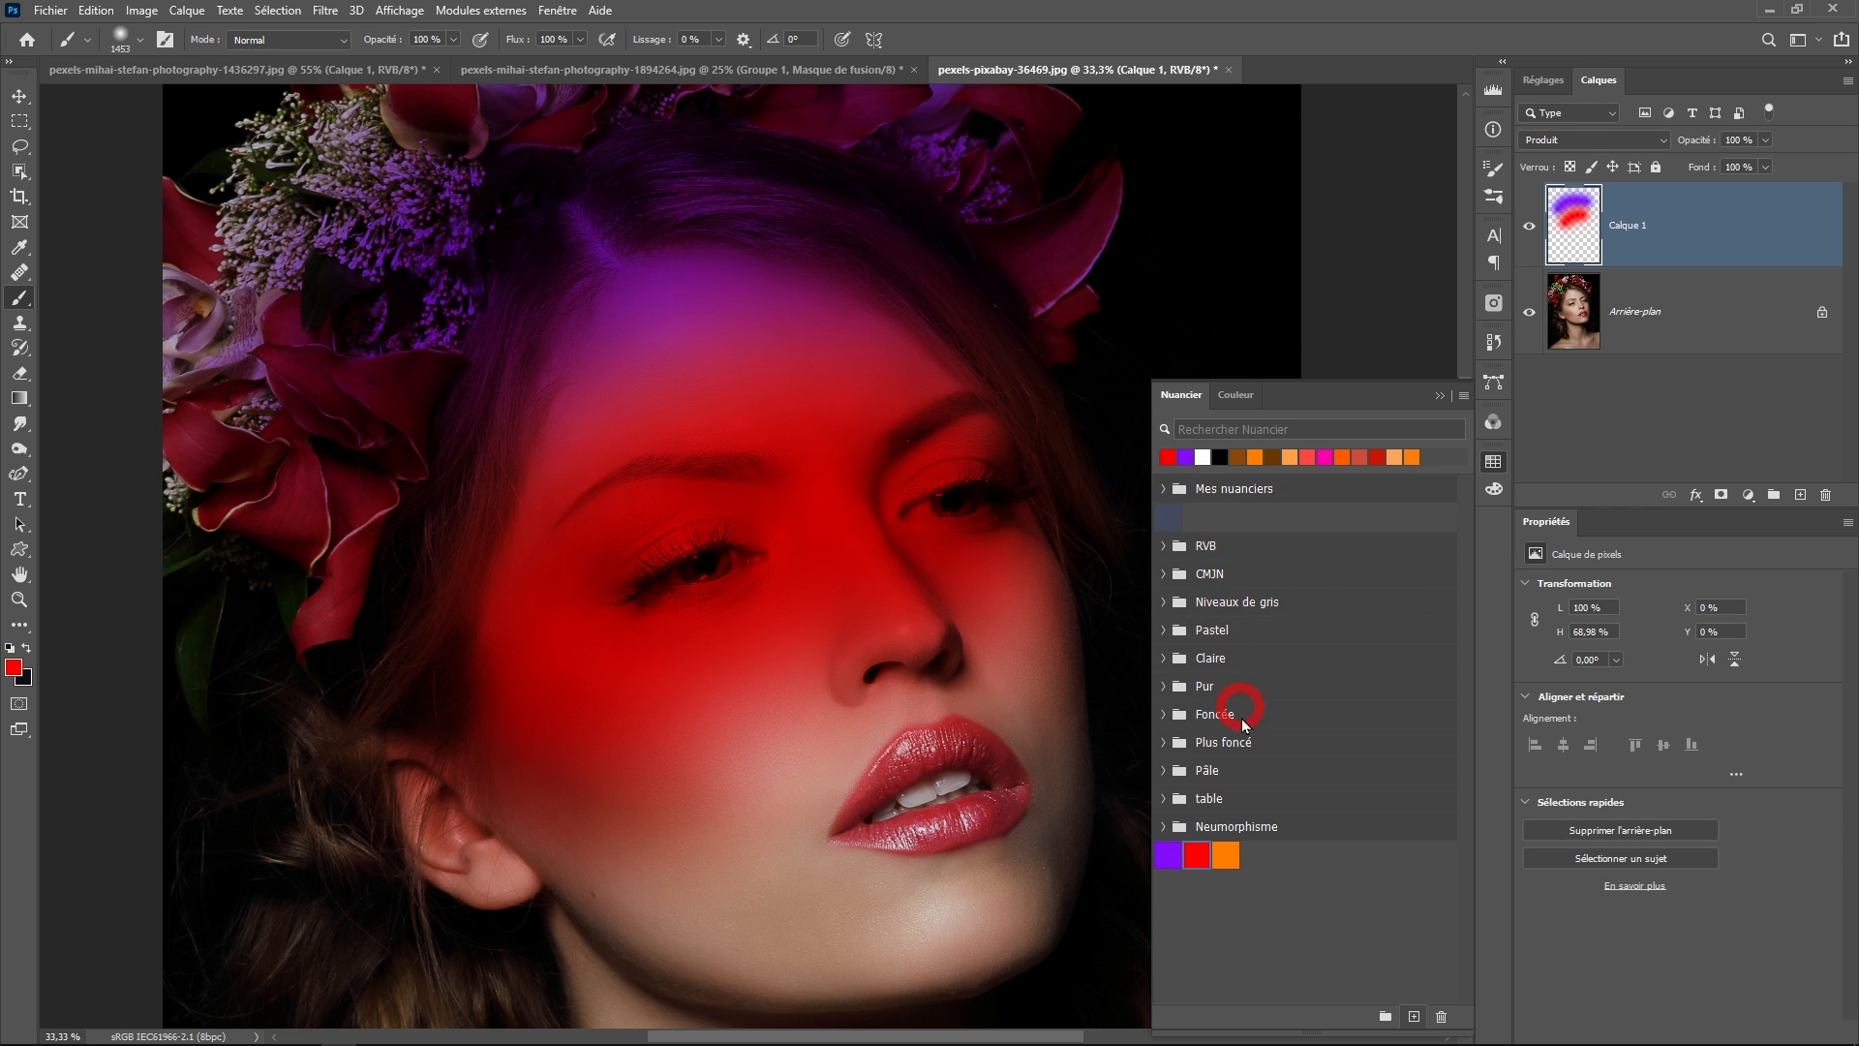
- Choose the orange swatch, reduce the brush to 961 px and dab orange over the nose
{"action": "left_click", "coordinate": [1225, 854]}
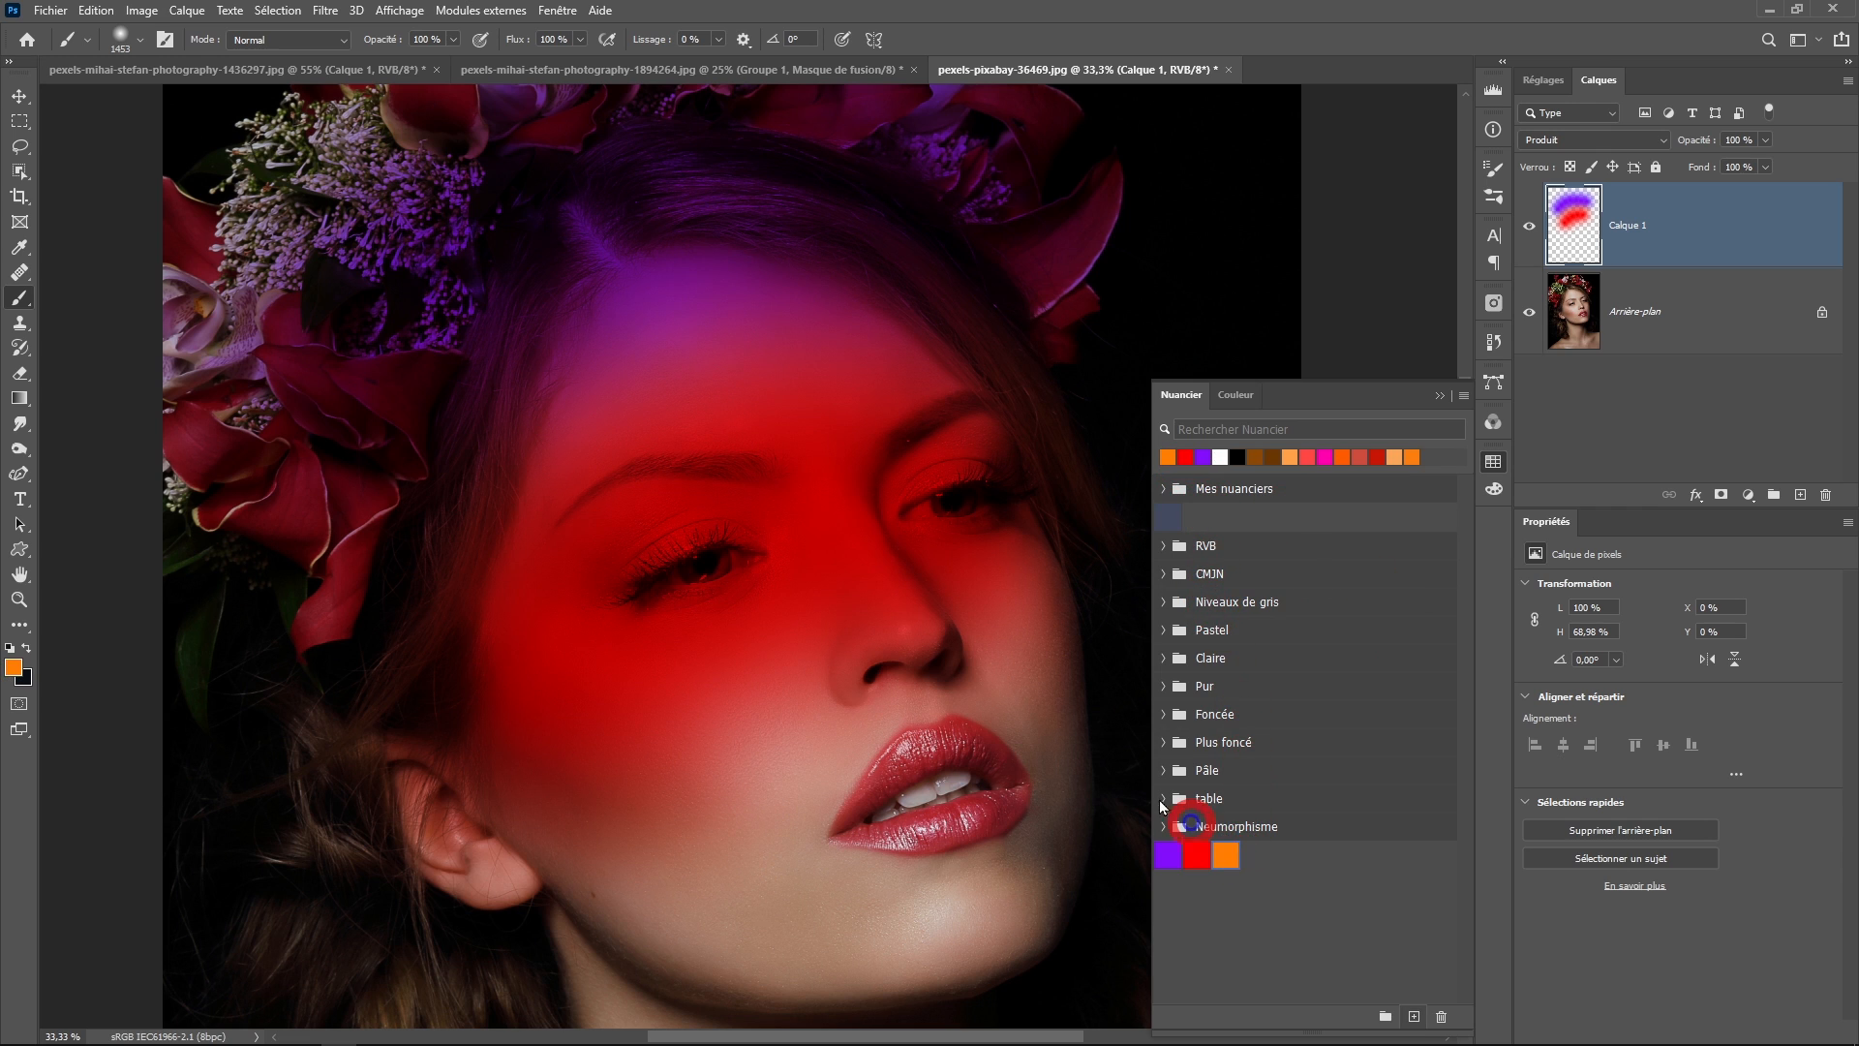
{"action": "left_click_drag", "start_coordinate": [850, 539], "coordinate": [867, 601]}
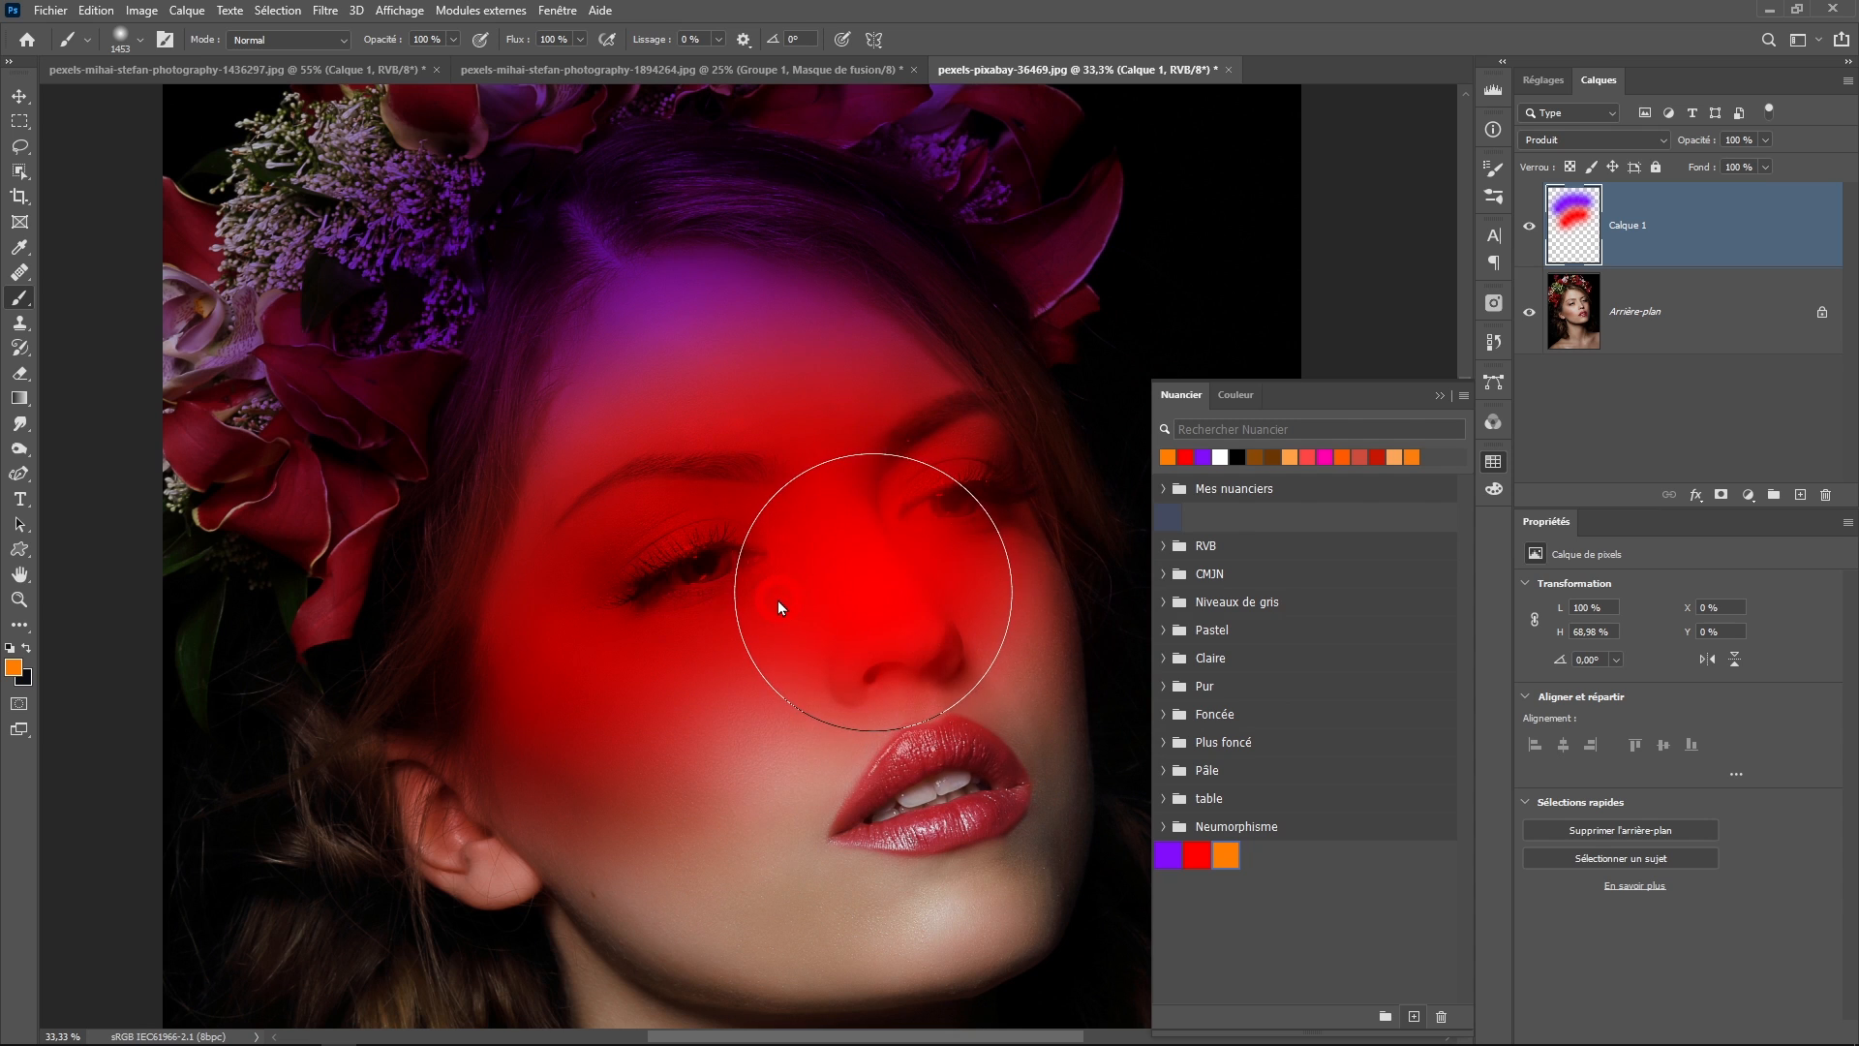
{"action": "key", "text": "ctrl+z"}
{"action": "left_click", "coordinate": [875, 587], "text": "alt"}
{"action": "left_click", "coordinate": [874, 587]}
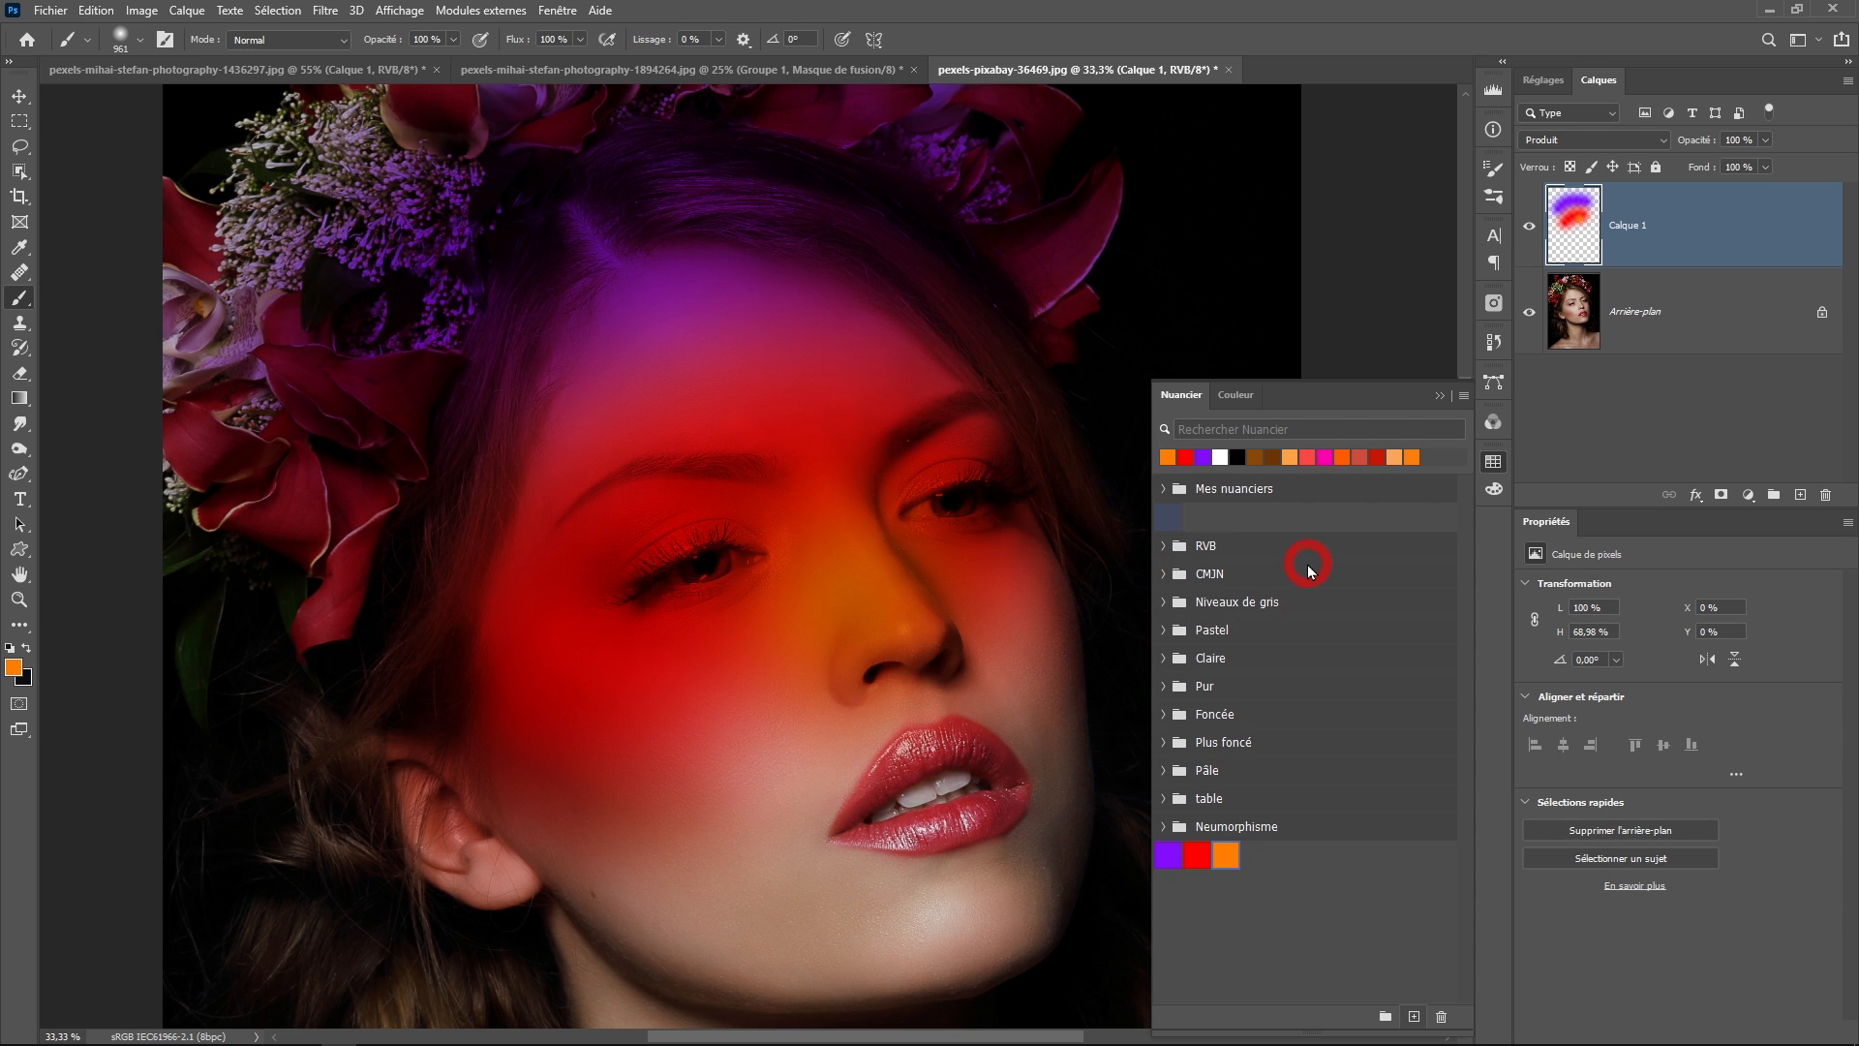
- Collapse the swatches and reduce the brush to 229 px for detail work around the eyes
{"action": "left_click", "coordinate": [754, 554], "text": "ctrl"}
{"action": "left_click", "coordinate": [753, 554], "text": "ctrl"}
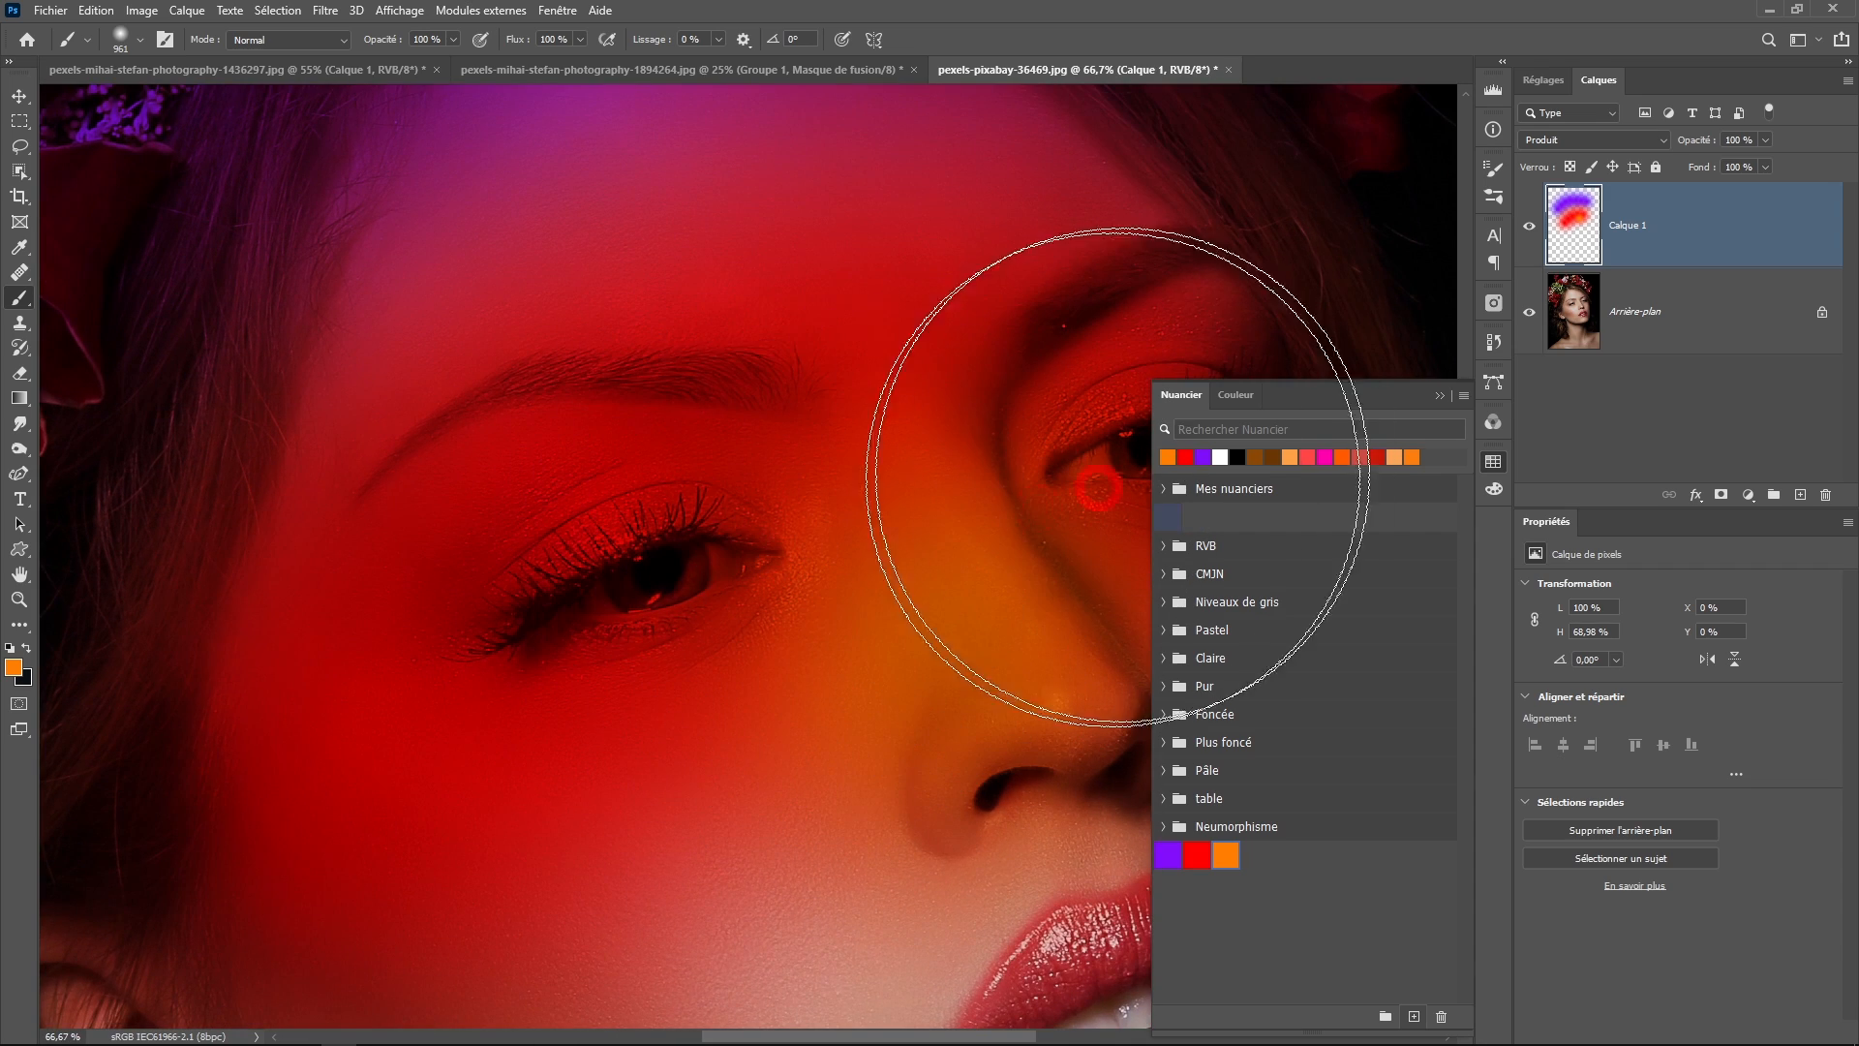
{"action": "left_click", "coordinate": [1439, 395]}
{"action": "left_click_drag", "start_coordinate": [759, 551], "coordinate": [544, 567], "text": "alt"}
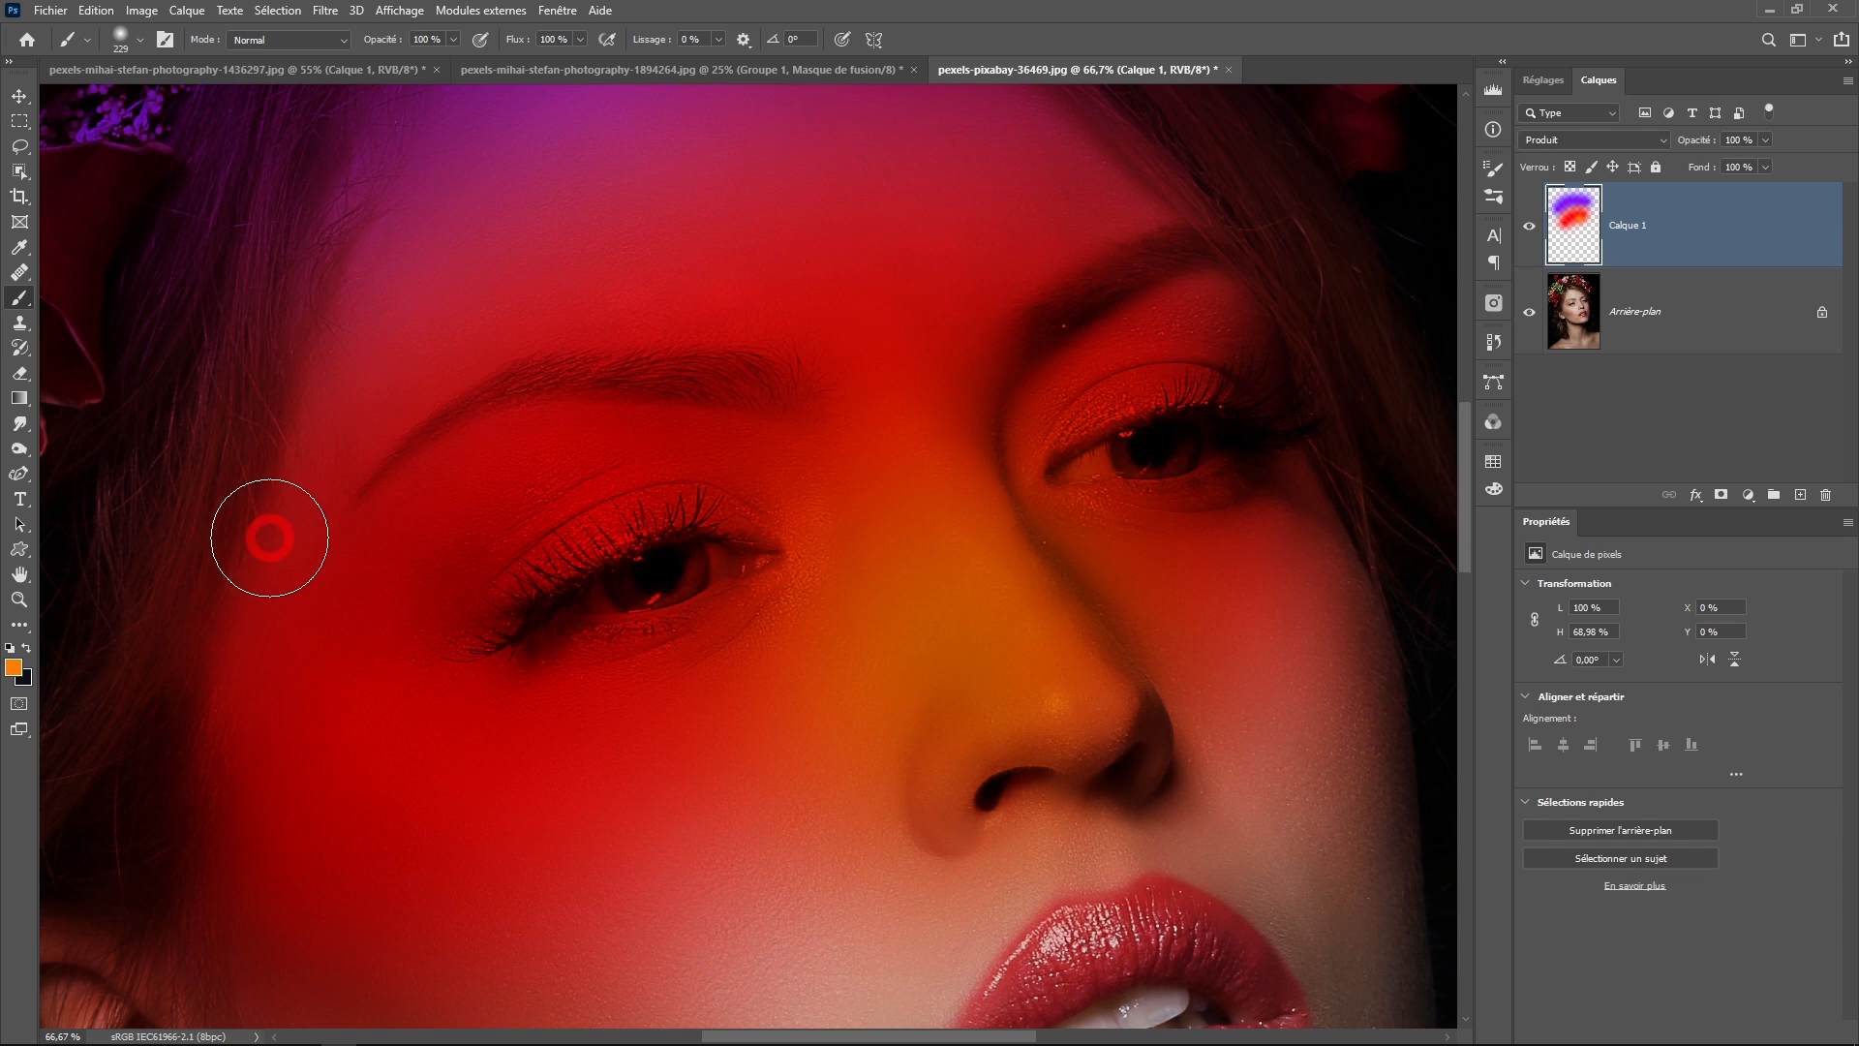
- Set the foreground color to dark reddish brown 752306 and try shading the inner eye corner with the brush
{"action": "left_click", "coordinate": [13, 670]}
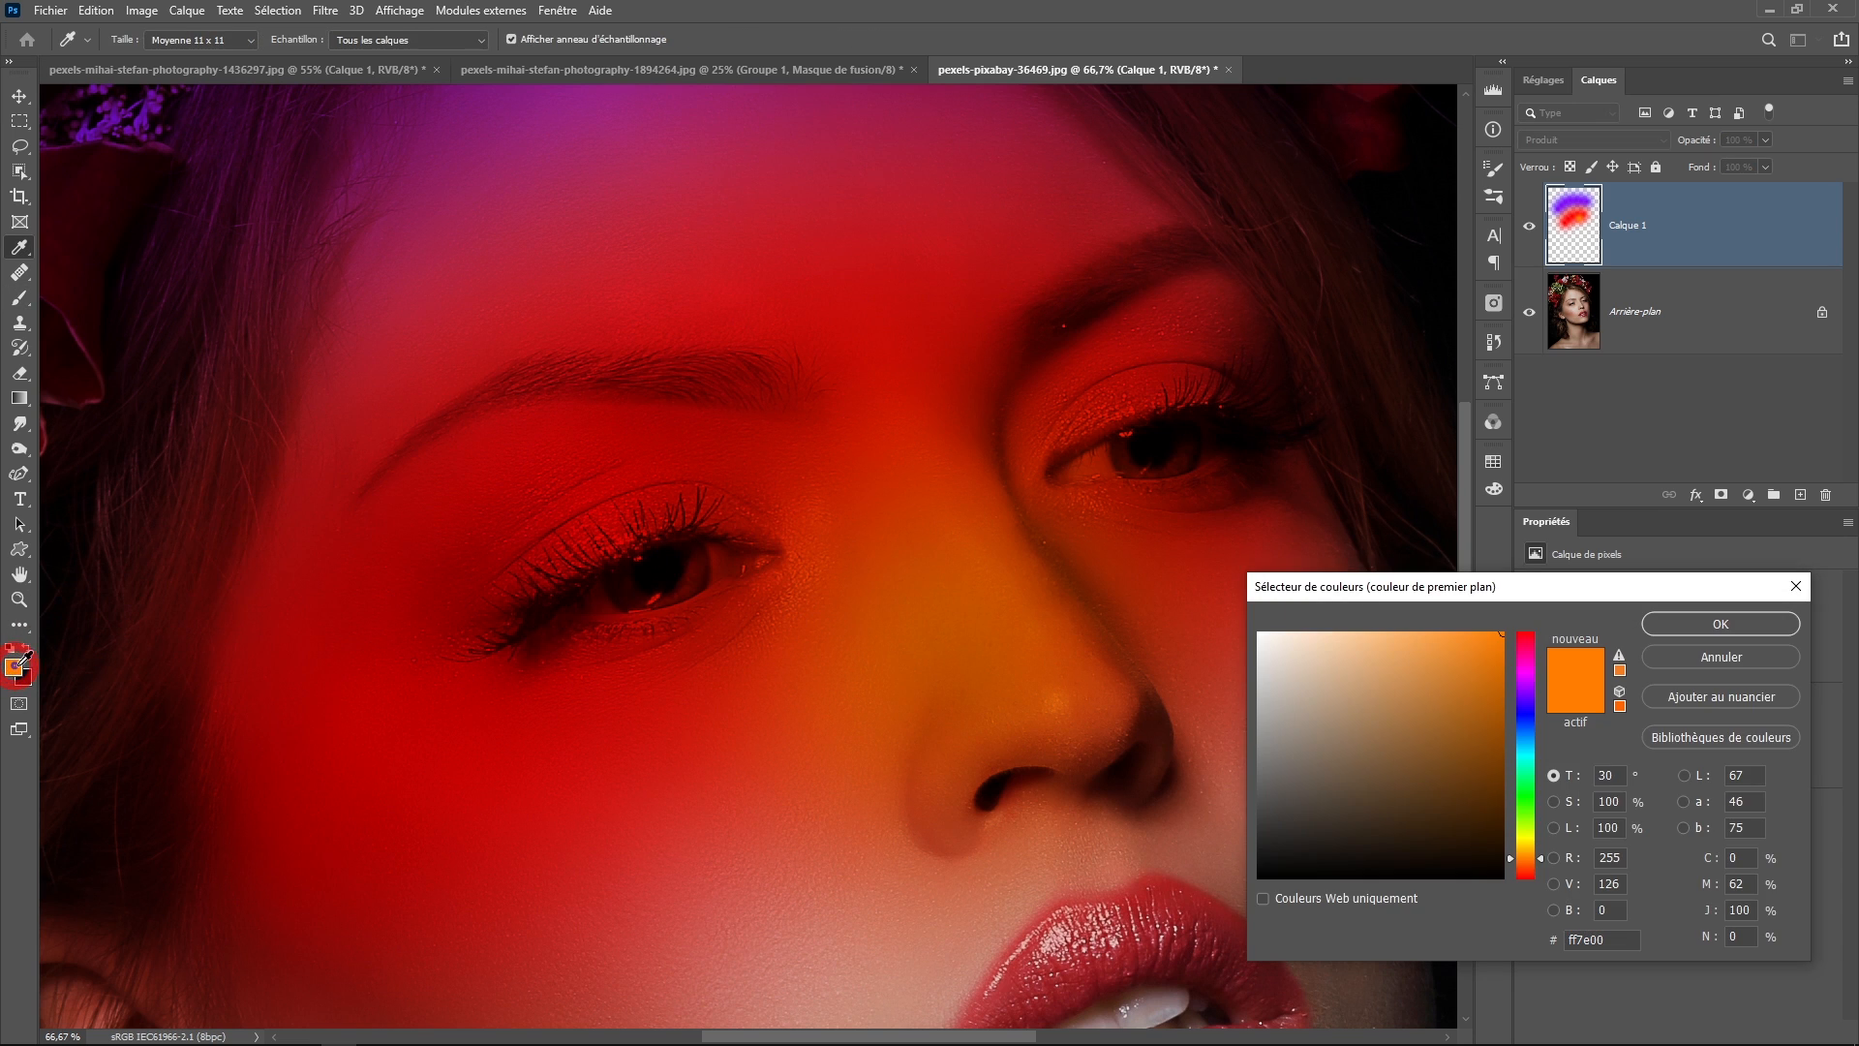
{"action": "mouse_move", "coordinate": [1507, 660]}
{"action": "left_mouse_down"}
{"action": "mouse_move", "coordinate": [1500, 742]}
{"action": "mouse_move", "coordinate": [1507, 620]}
{"action": "mouse_move", "coordinate": [1524, 636]}
{"action": "mouse_move", "coordinate": [1493, 651]}
{"action": "mouse_move", "coordinate": [1489, 756]}
{"action": "left_mouse_up"}
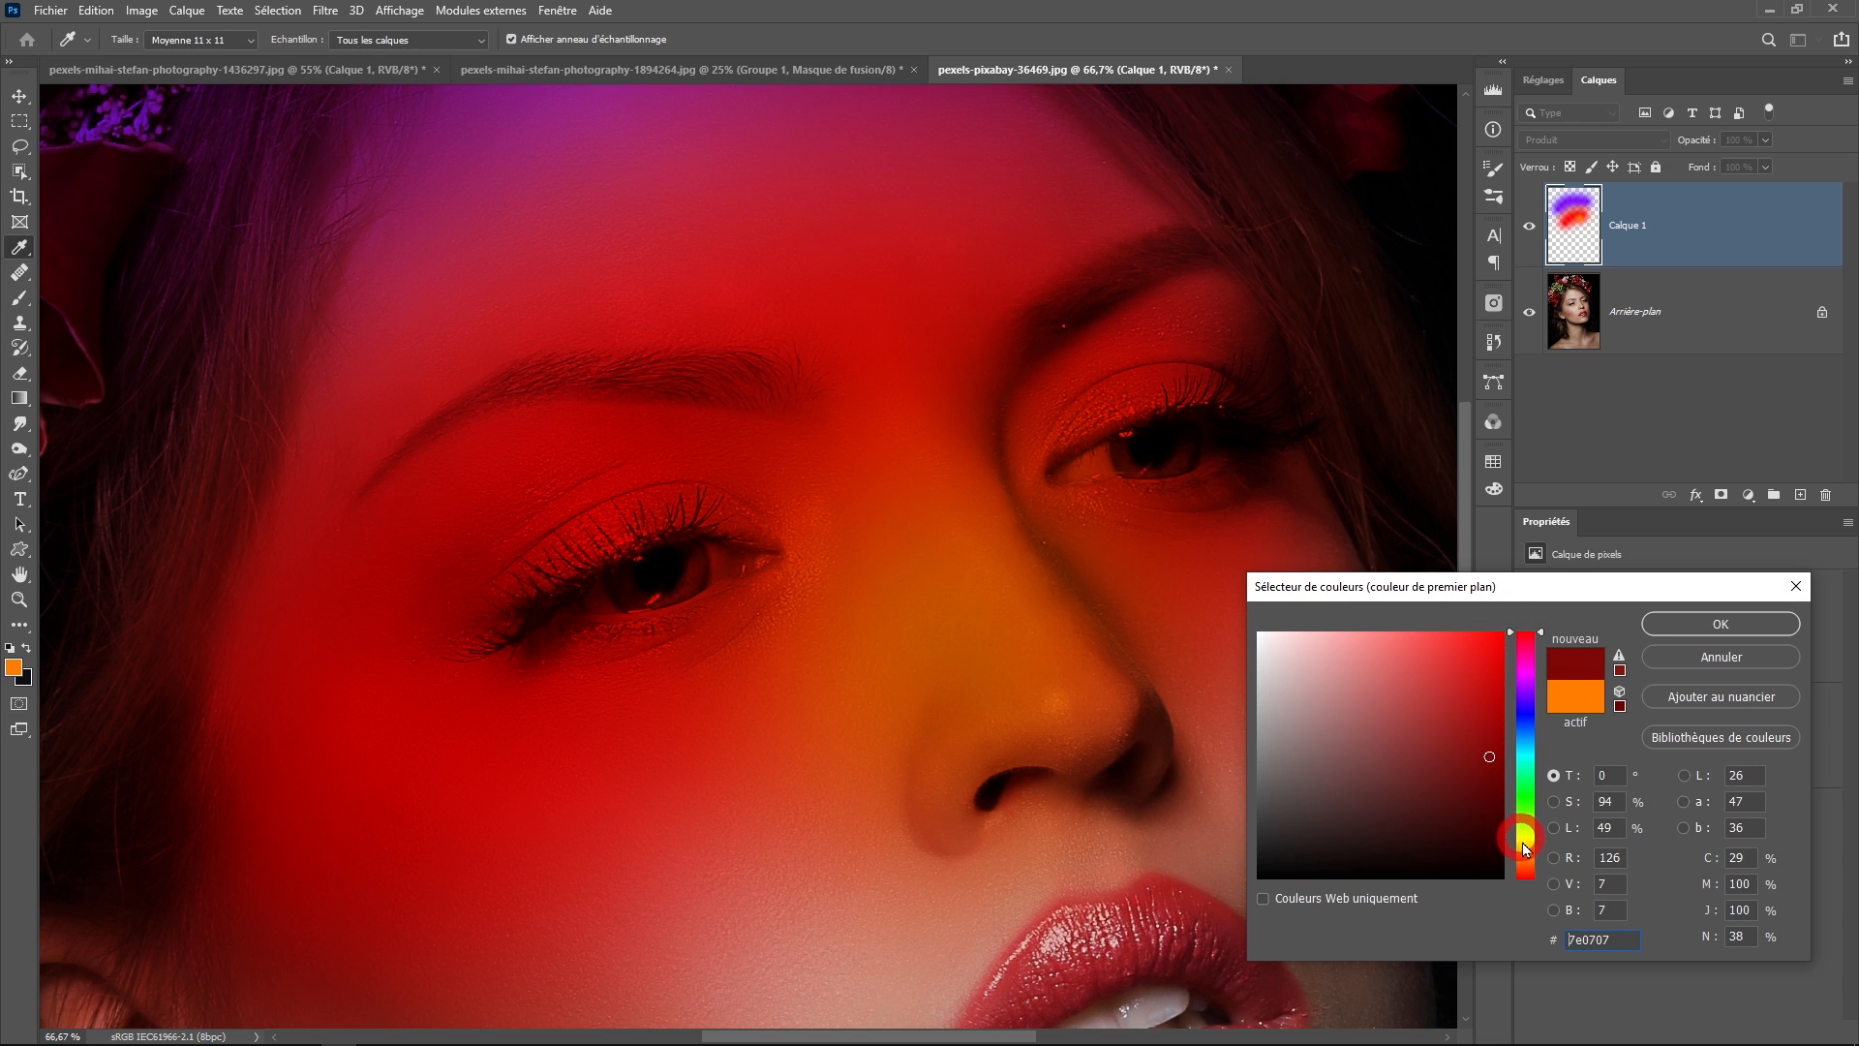
{"action": "left_click_drag", "start_coordinate": [1522, 847], "coordinate": [1525, 865]}
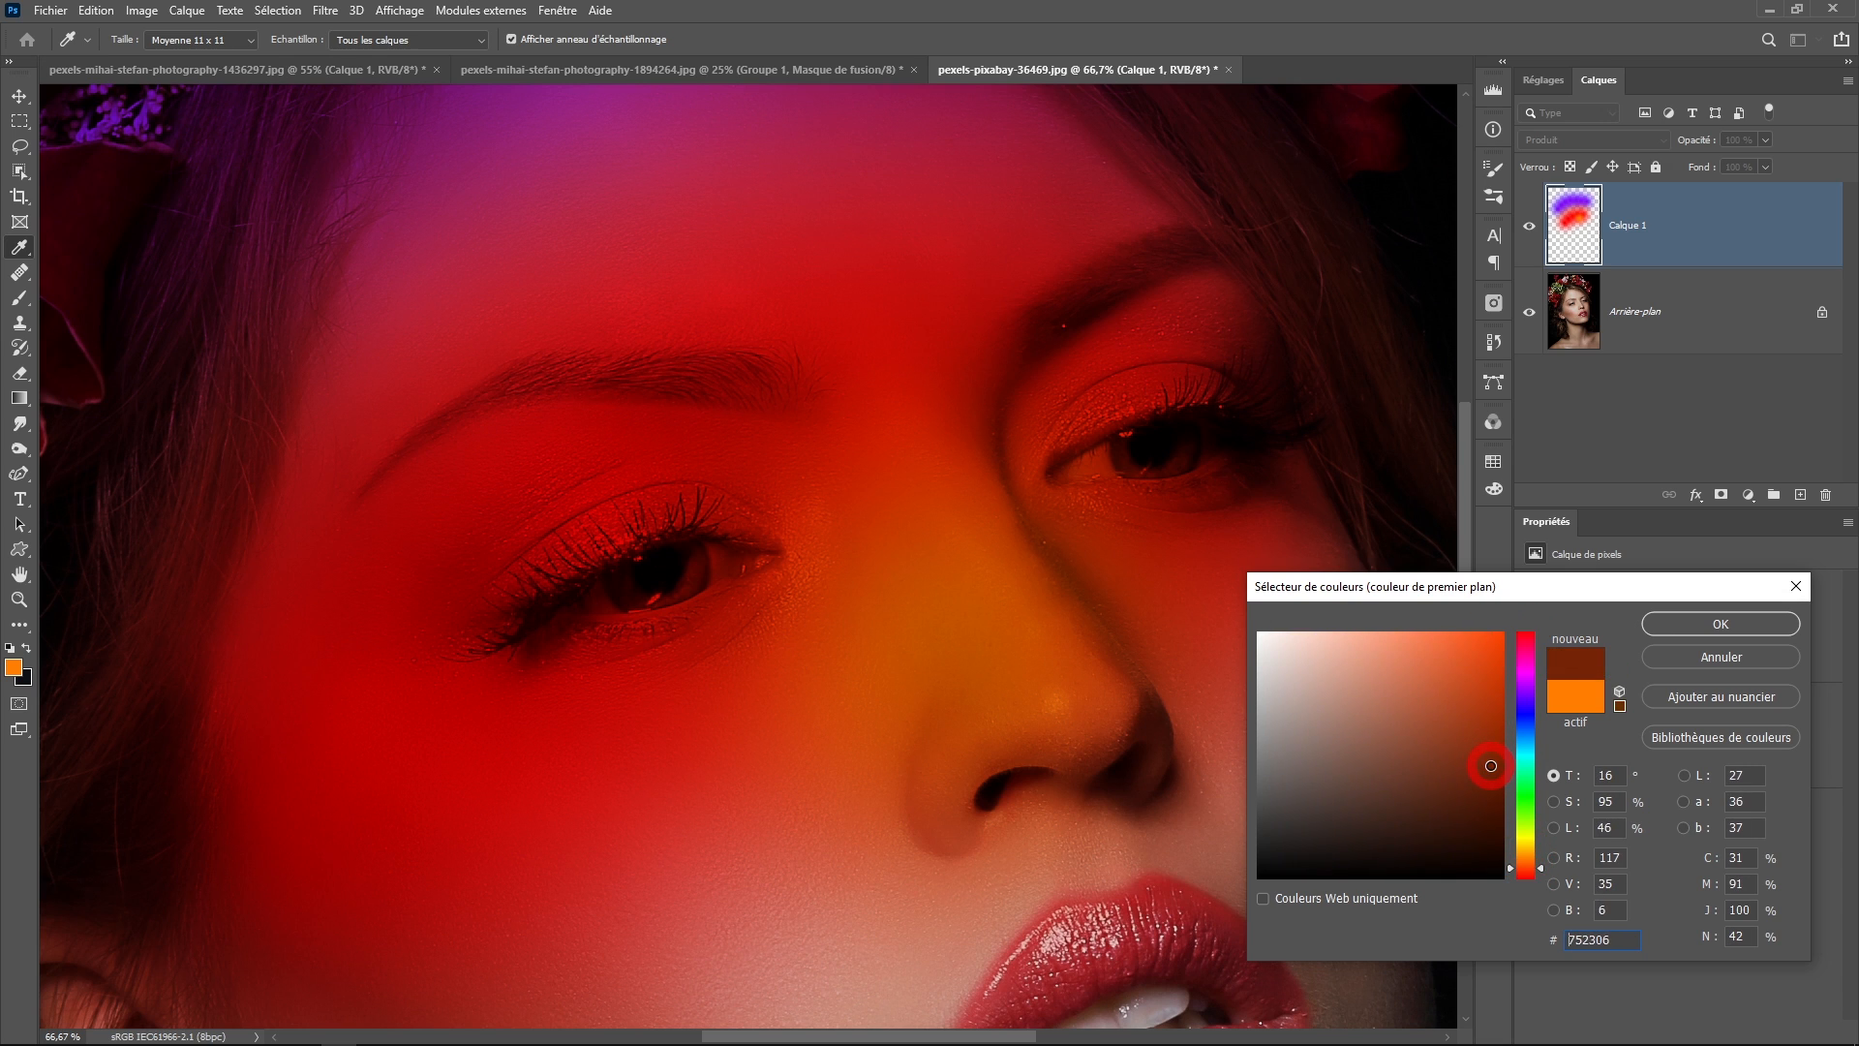
{"action": "left_click", "coordinate": [1680, 625]}
{"action": "key", "text": "b"}
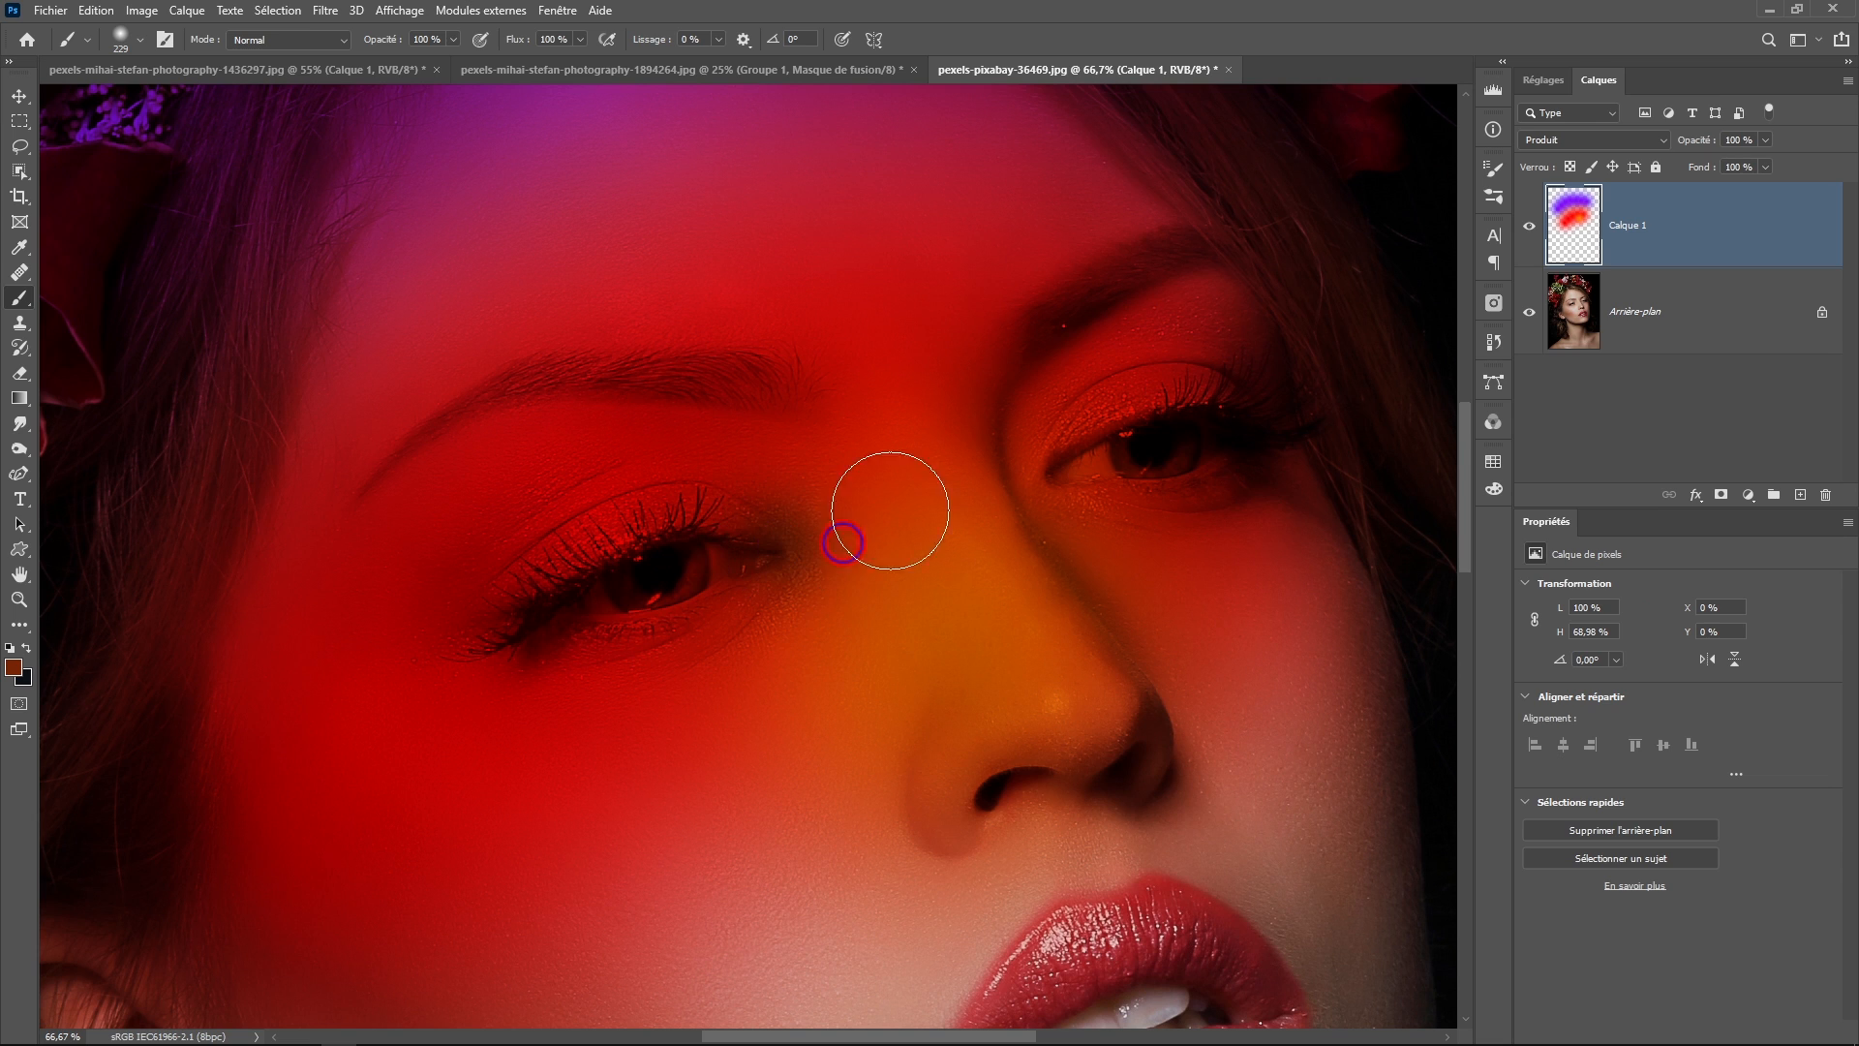
{"action": "left_click", "coordinate": [1160, 487]}
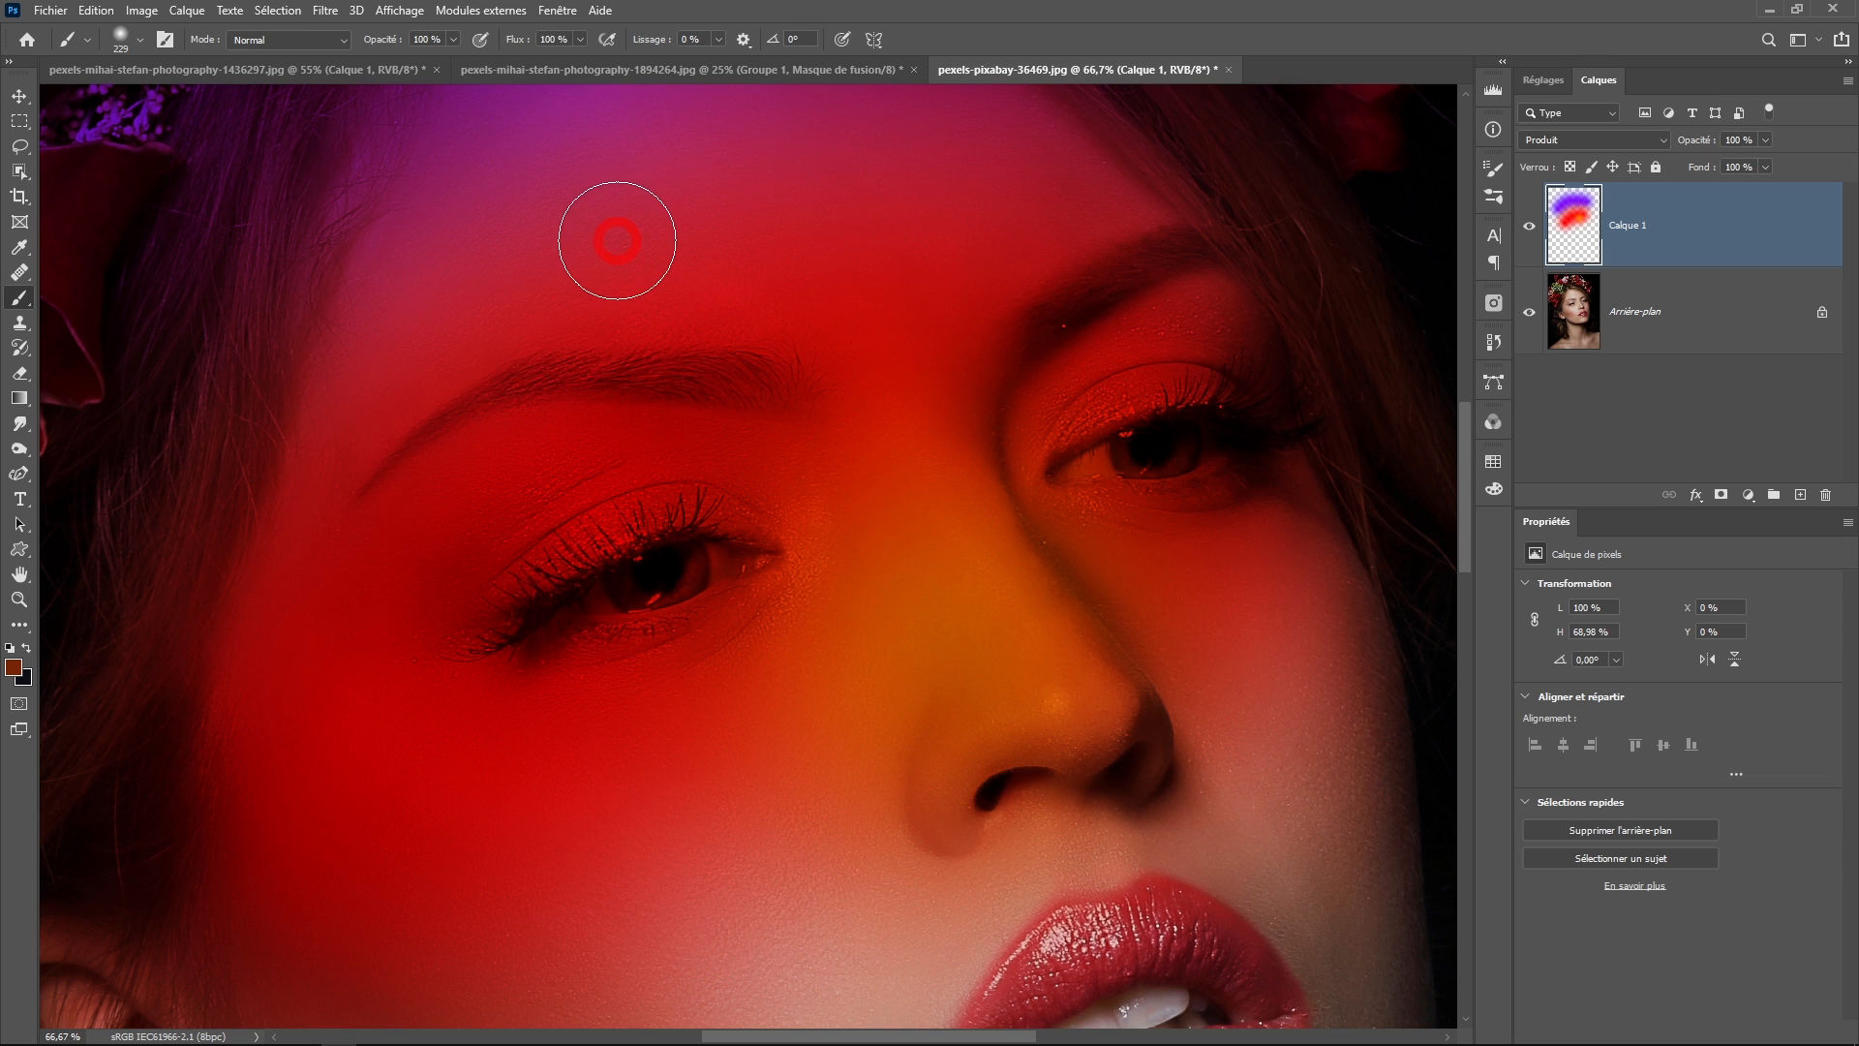
- Lower the brush opacity to 66 %, shade the inner corners of both eyes with dark brown, and reduce the brush to 169 px
{"action": "left_click", "coordinate": [395, 44]}
{"action": "left_click_drag", "start_coordinate": [395, 45], "coordinate": [371, 42]}
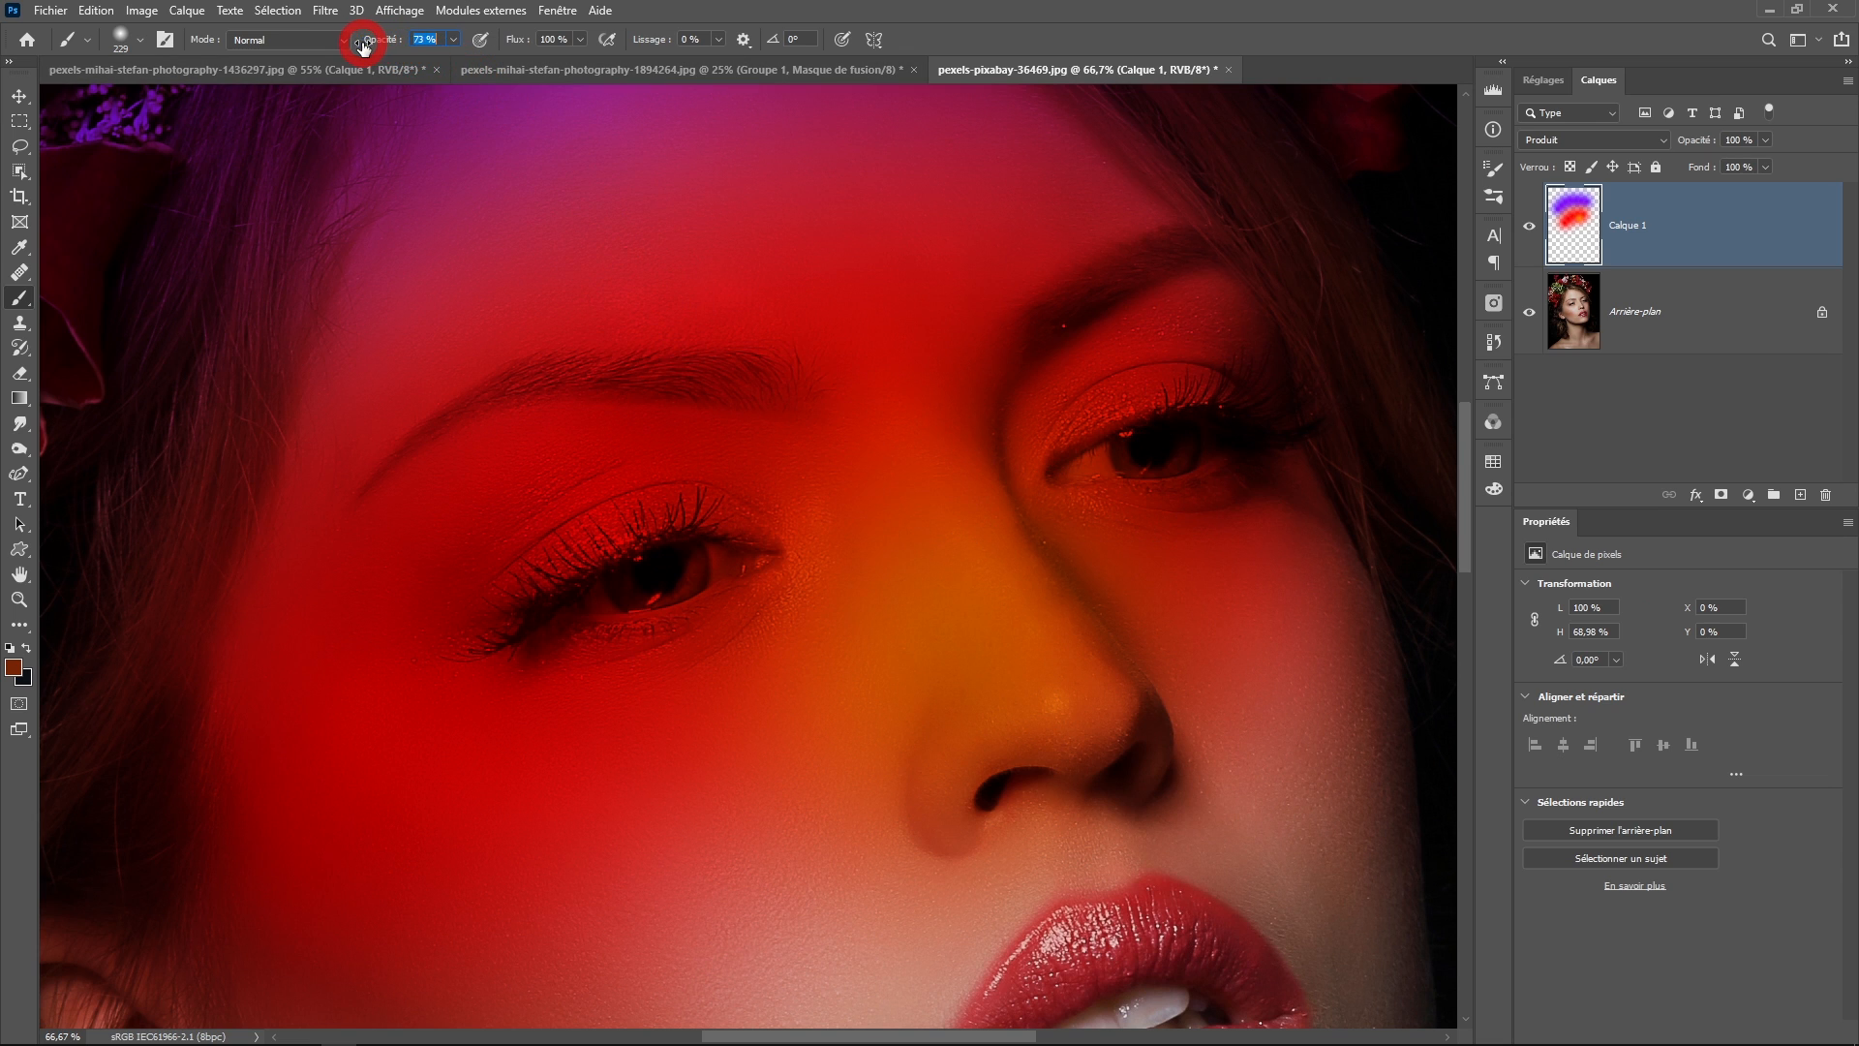
{"action": "left_click", "coordinate": [769, 539]}
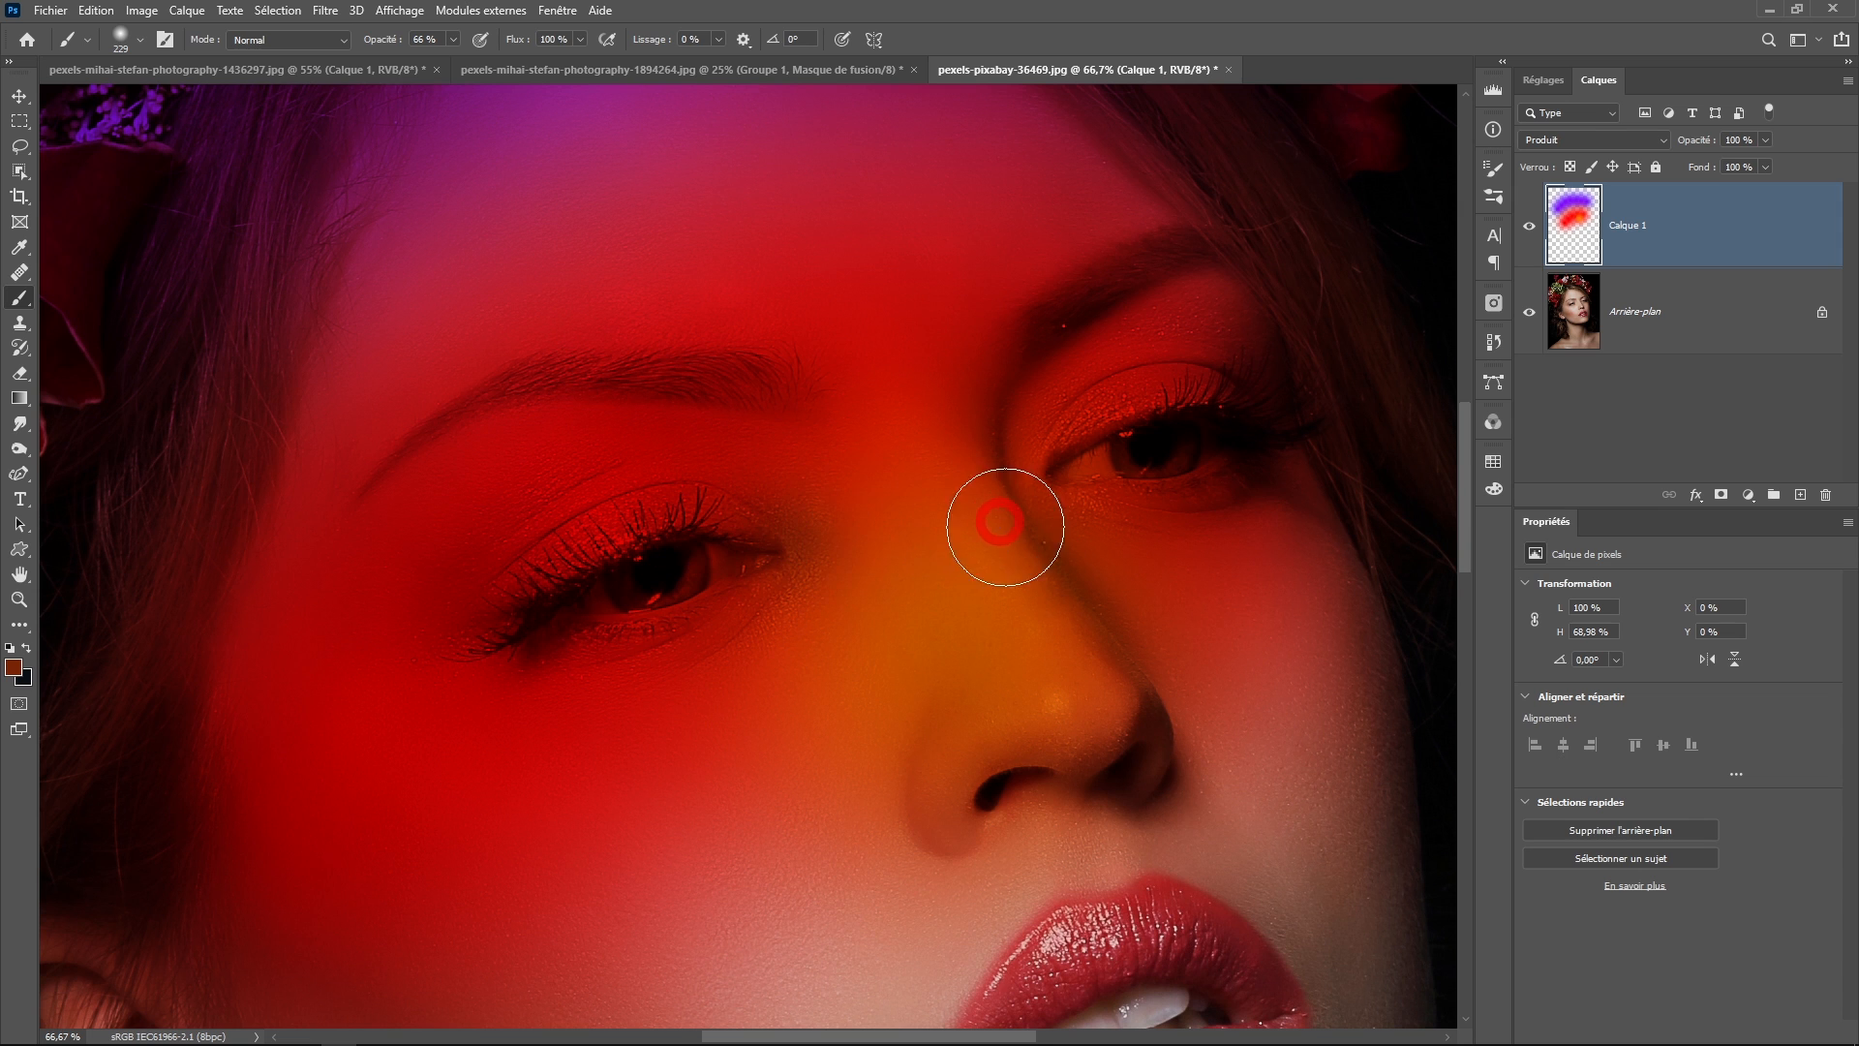
{"action": "left_click", "coordinate": [1135, 503]}
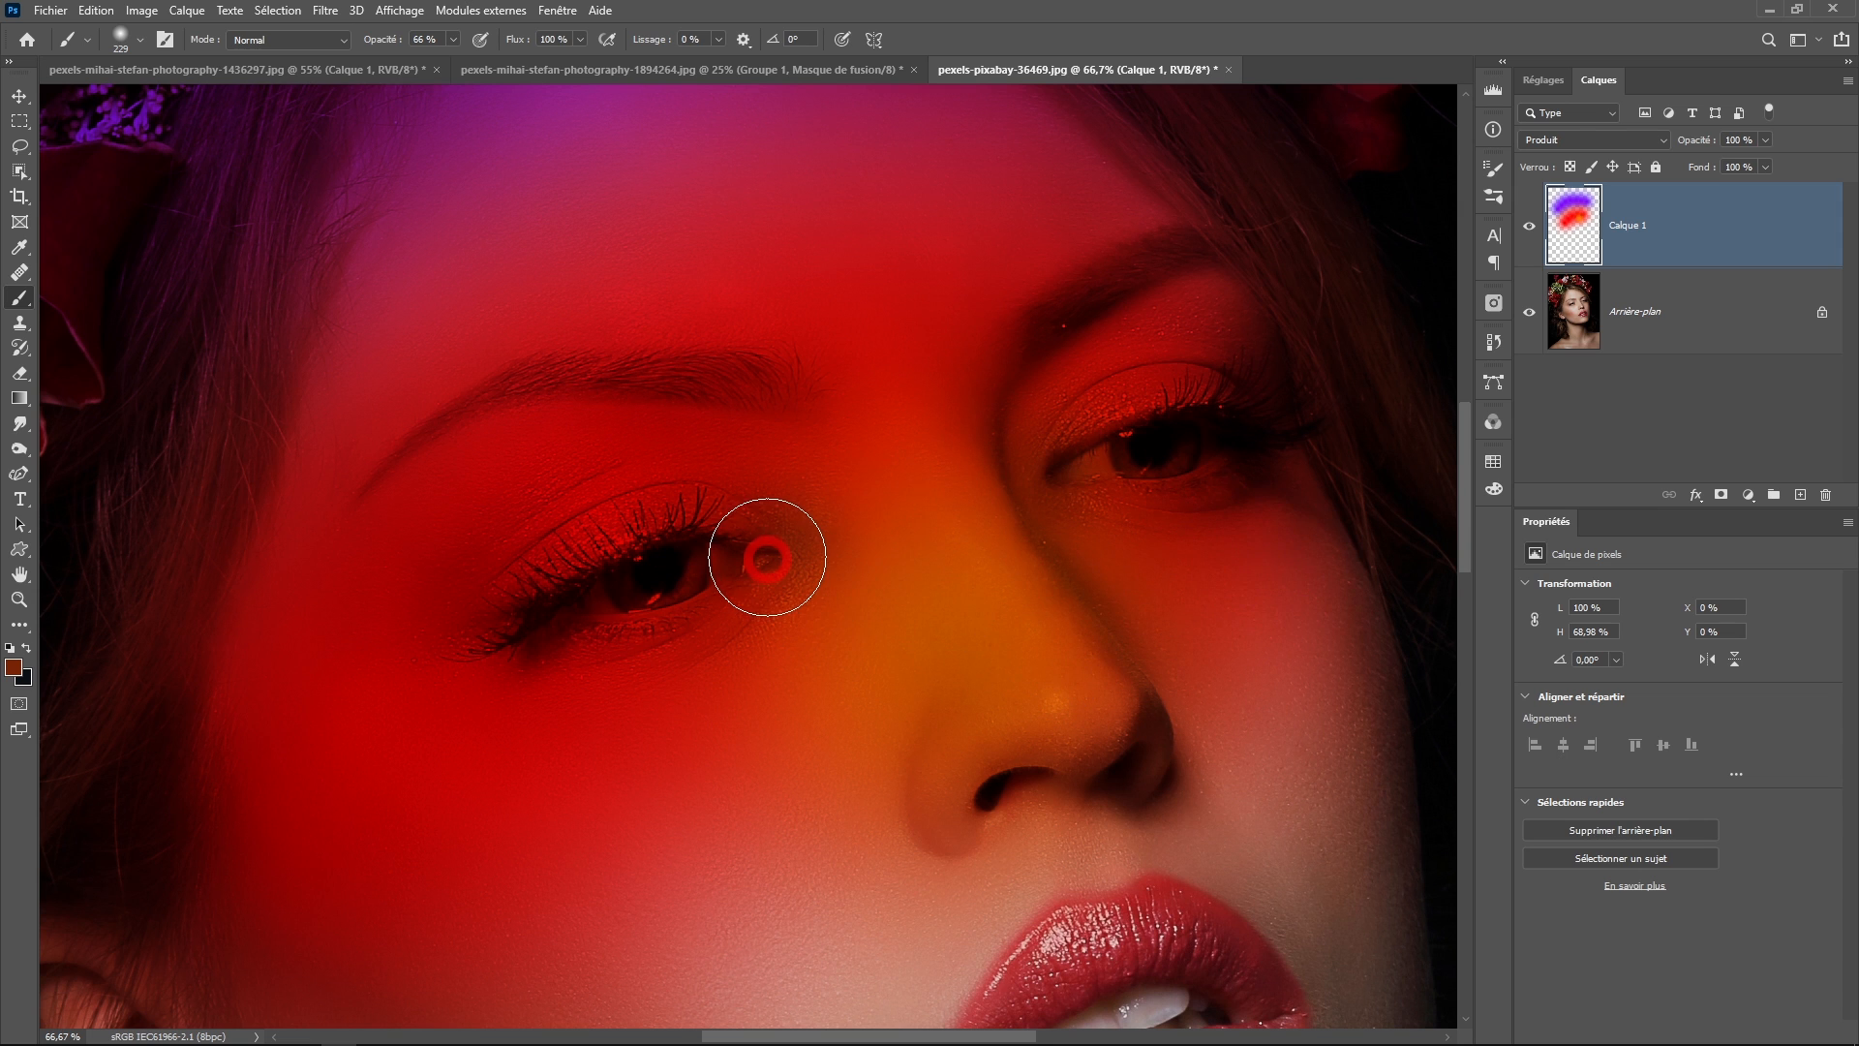
{"action": "left_click", "coordinate": [885, 585], "text": "alt"}
{"action": "left_click", "coordinate": [892, 585], "text": "alt"}
{"action": "left_click", "coordinate": [884, 580], "text": "ctrl"}
{"action": "left_click", "coordinate": [884, 581], "text": "ctrl"}
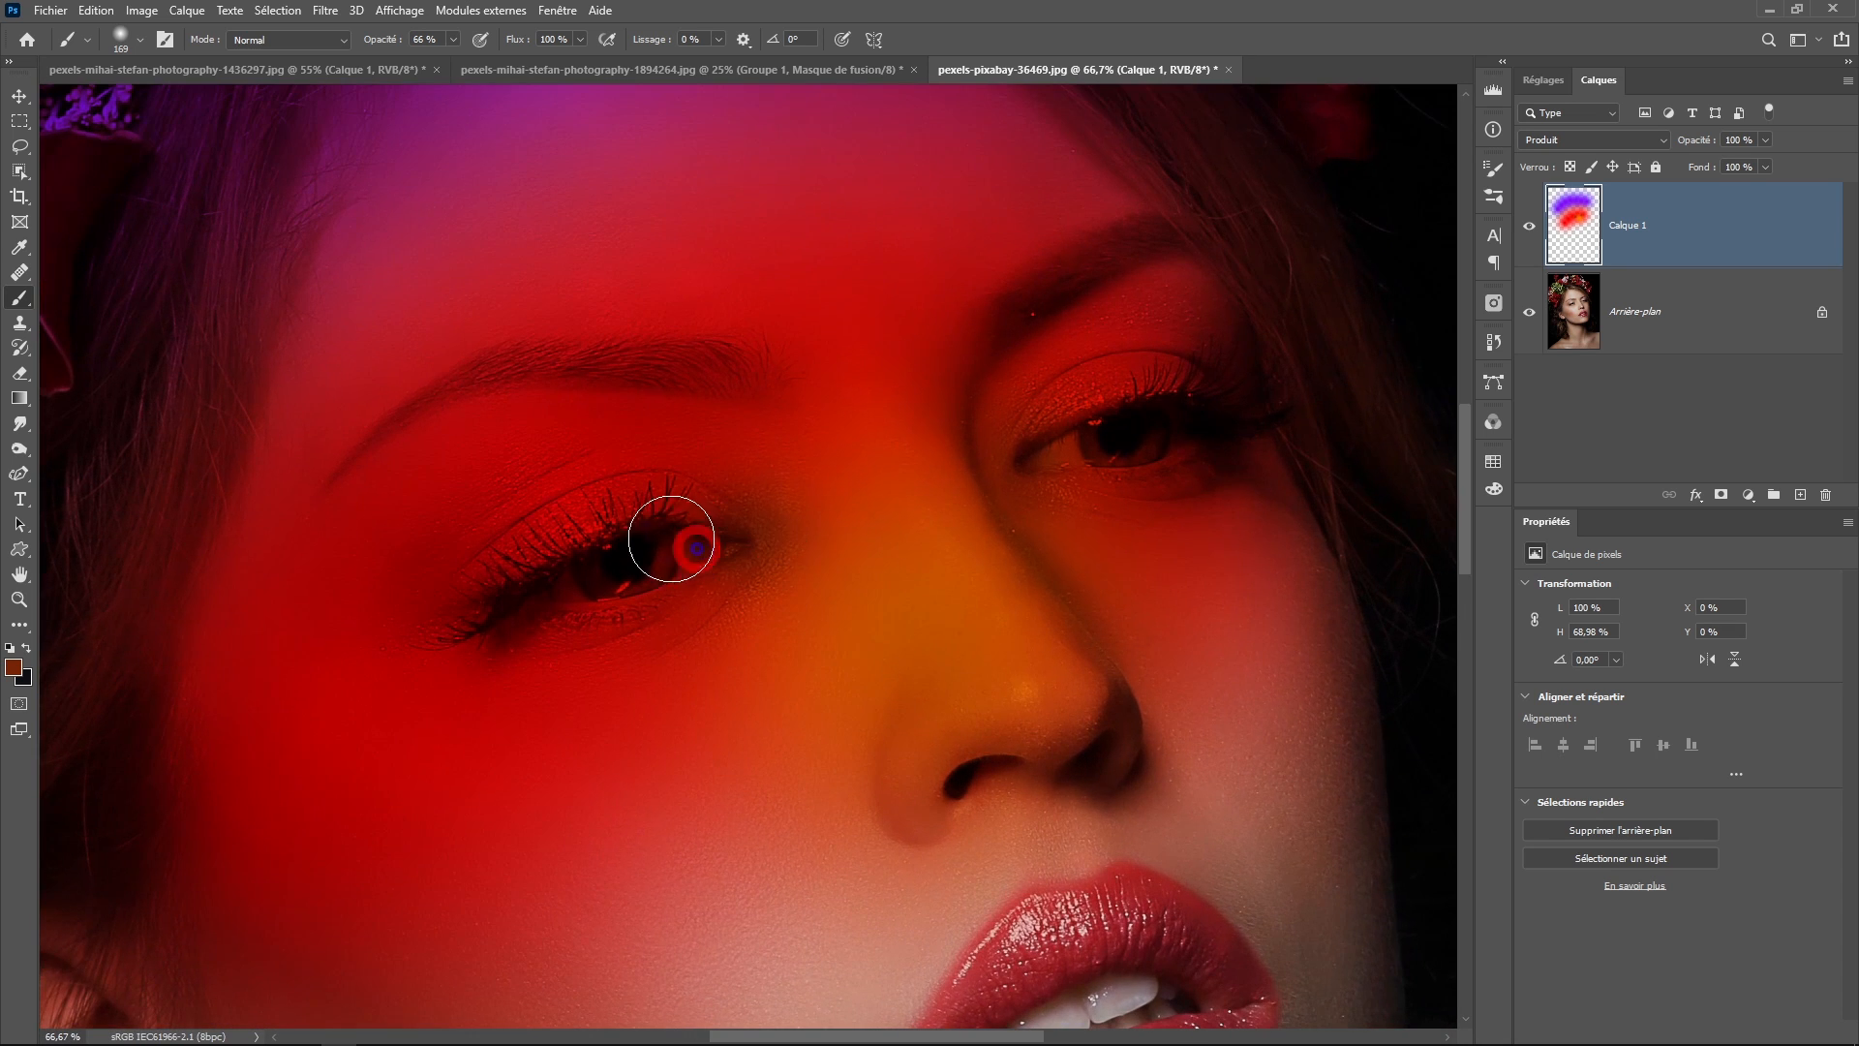
{"action": "left_click", "coordinate": [845, 603], "text": "alt"}
{"action": "left_click", "coordinate": [845, 602], "text": "alt"}
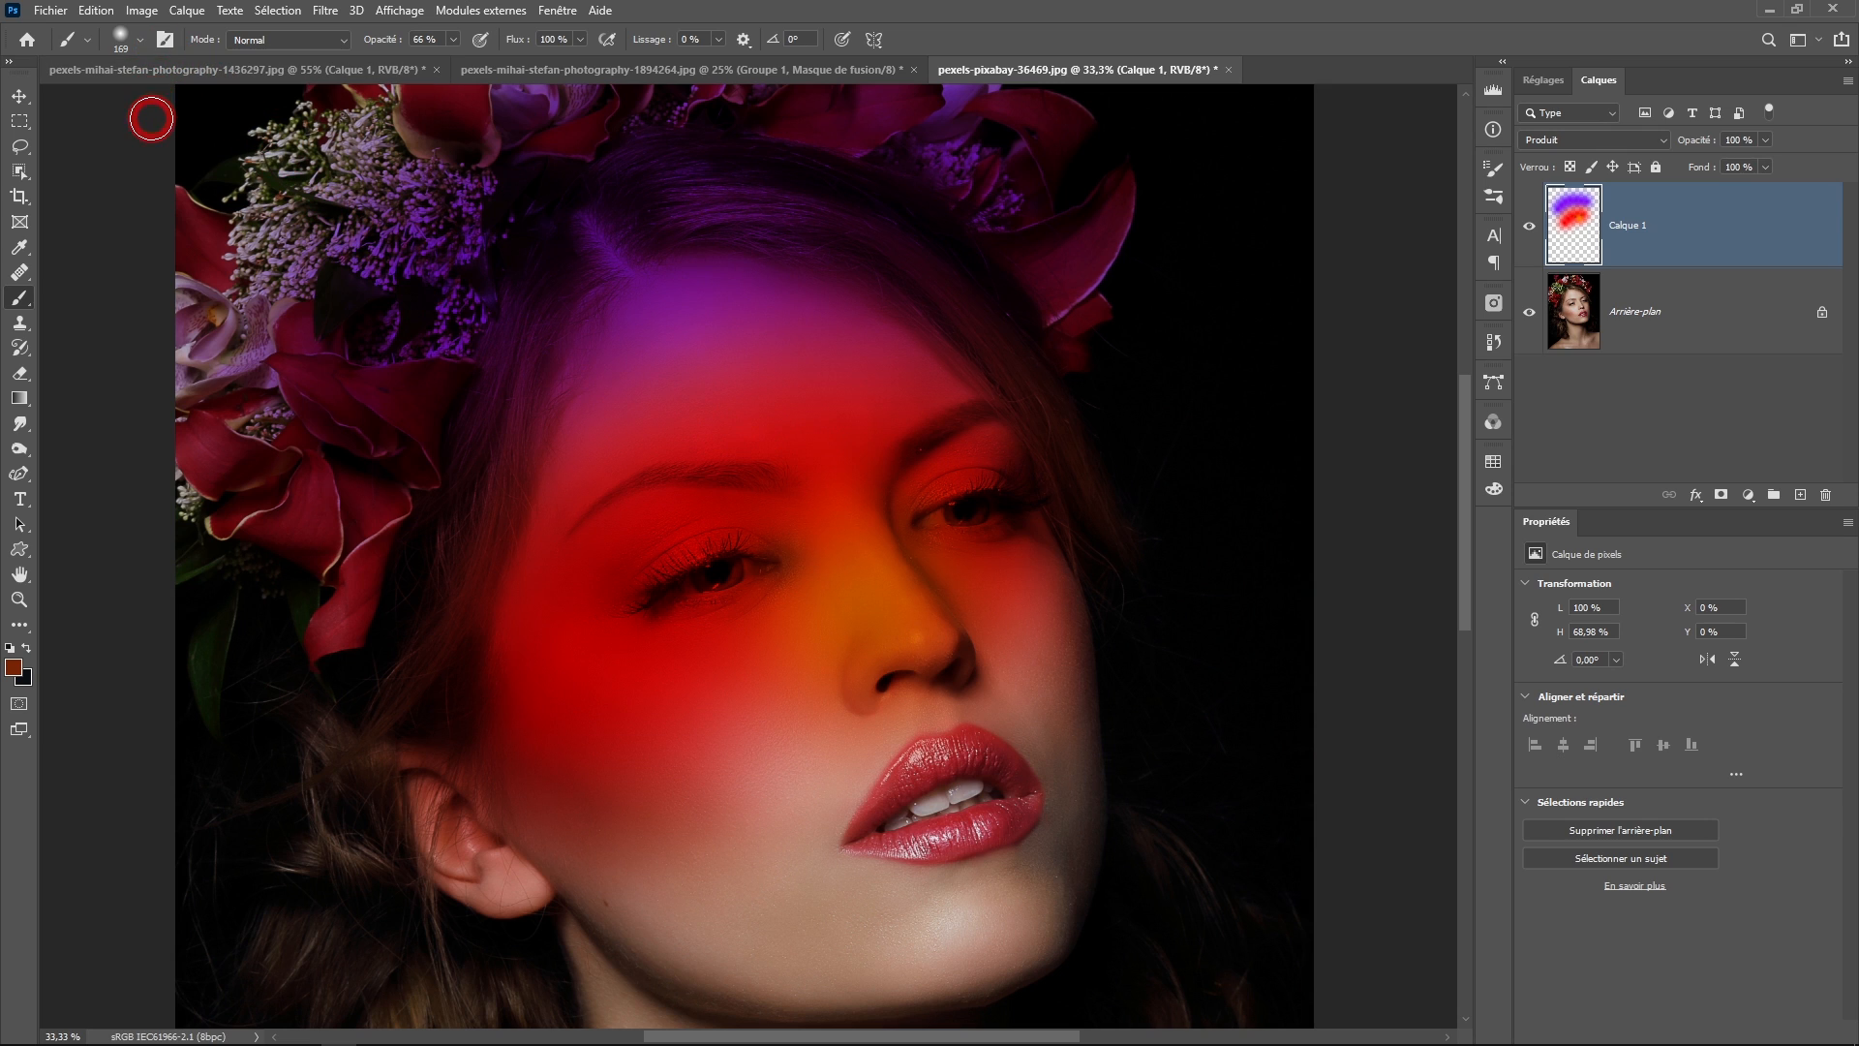
- Open Adobe's web page for downloading additional Photoshop brushes from the brush preset options
{"action": "left_click", "coordinate": [32, 308]}
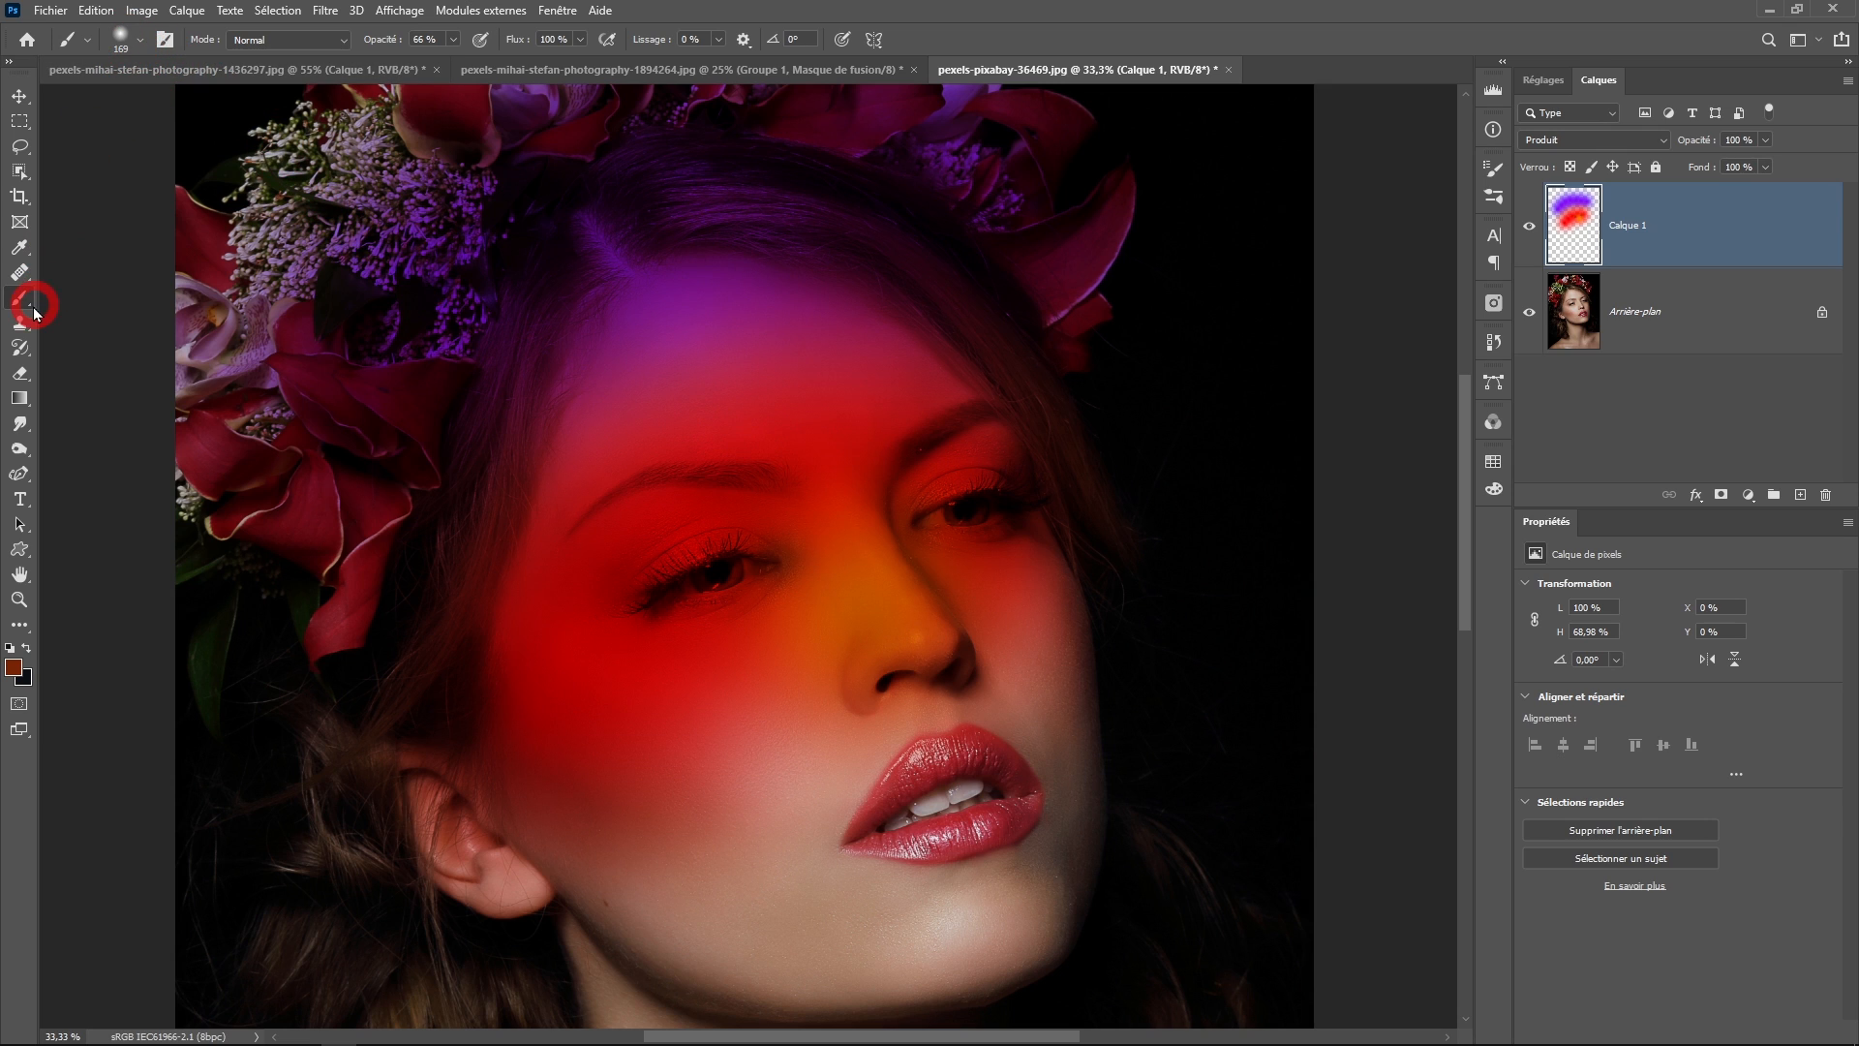
{"action": "left_click", "coordinate": [145, 45]}
{"action": "left_click", "coordinate": [141, 44]}
{"action": "left_click", "coordinate": [141, 44]}
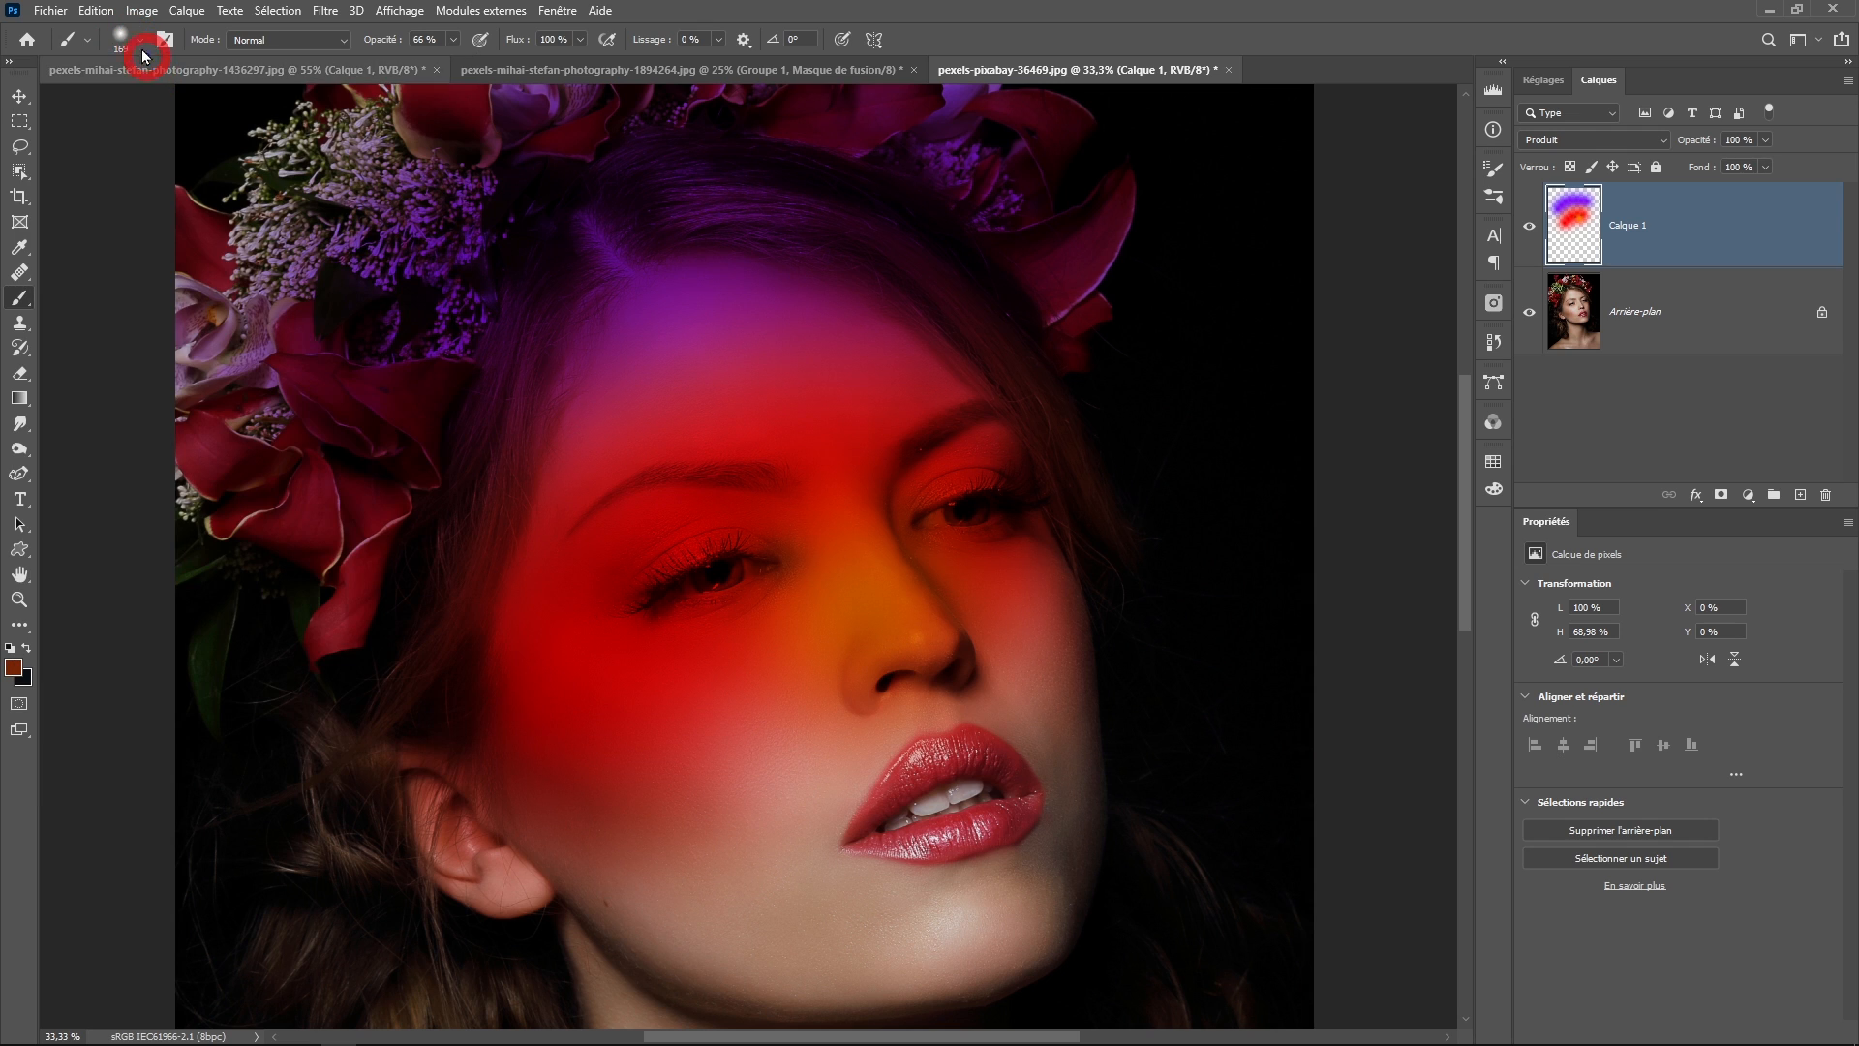
{"action": "left_click", "coordinate": [146, 44]}
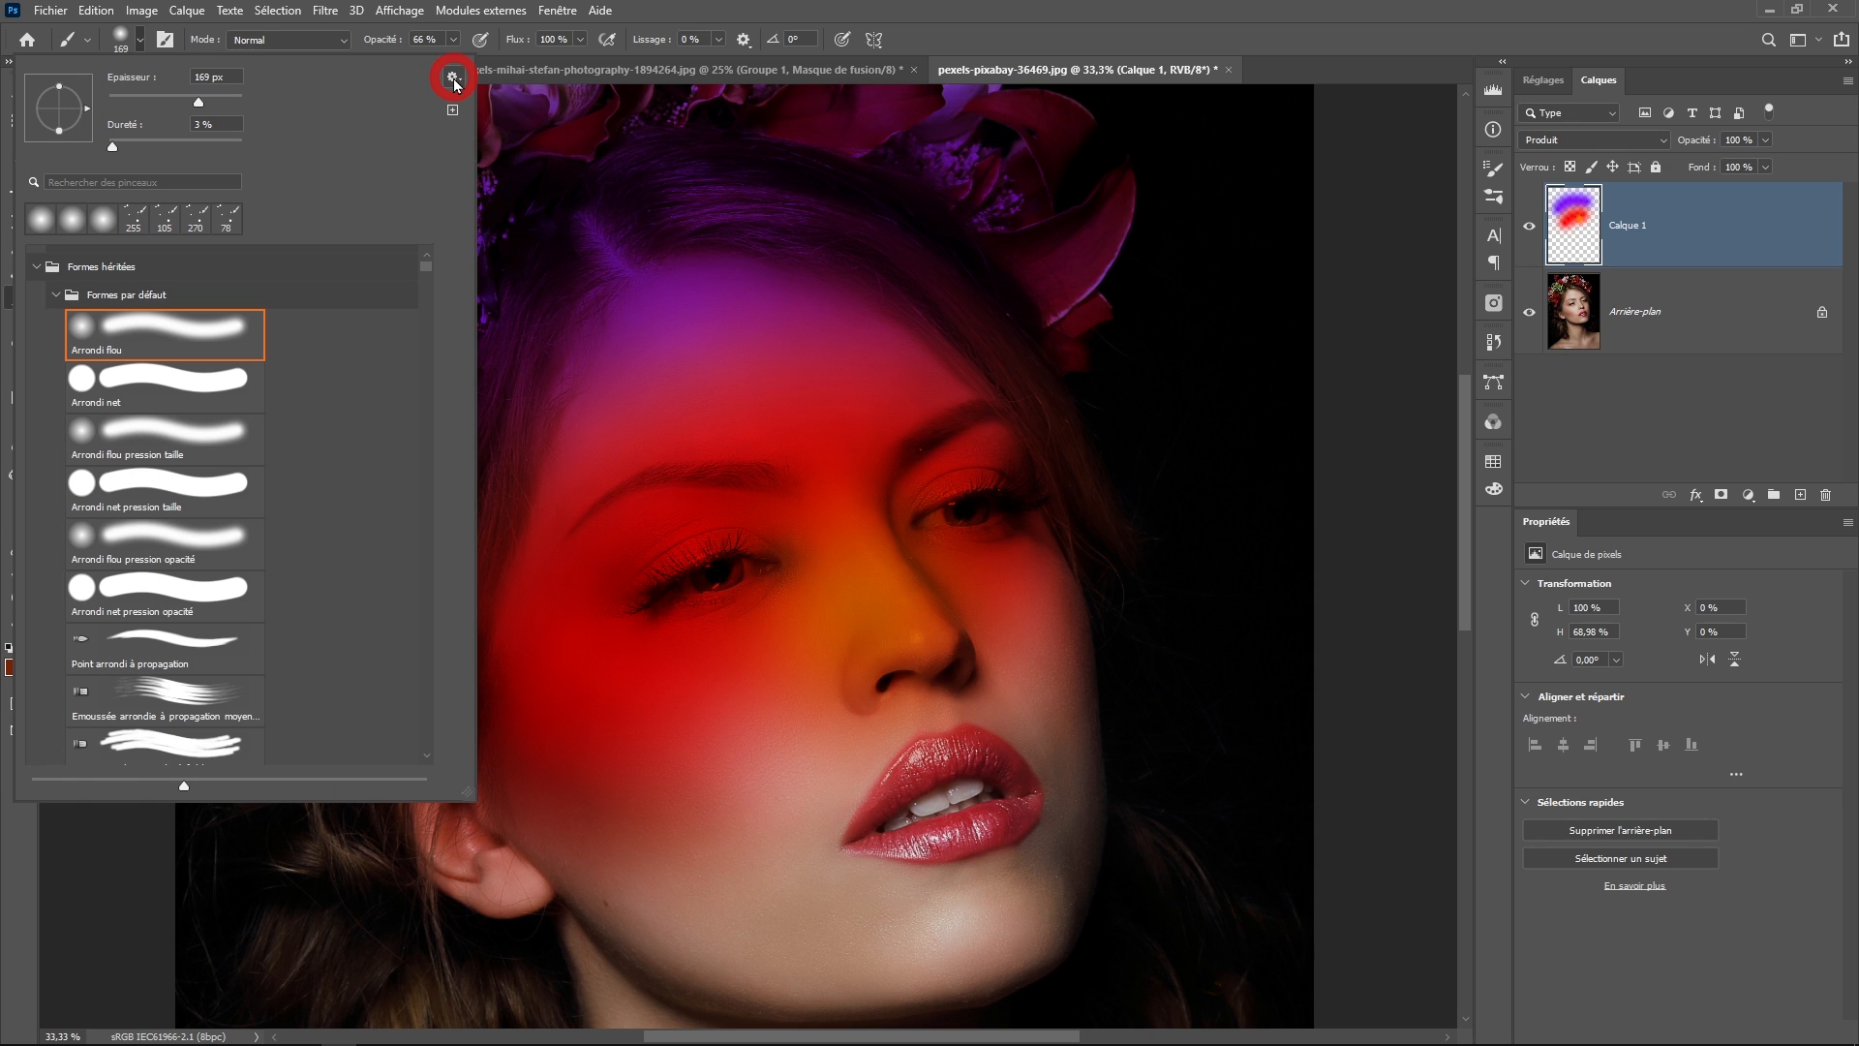
{"action": "left_click", "coordinate": [452, 77]}
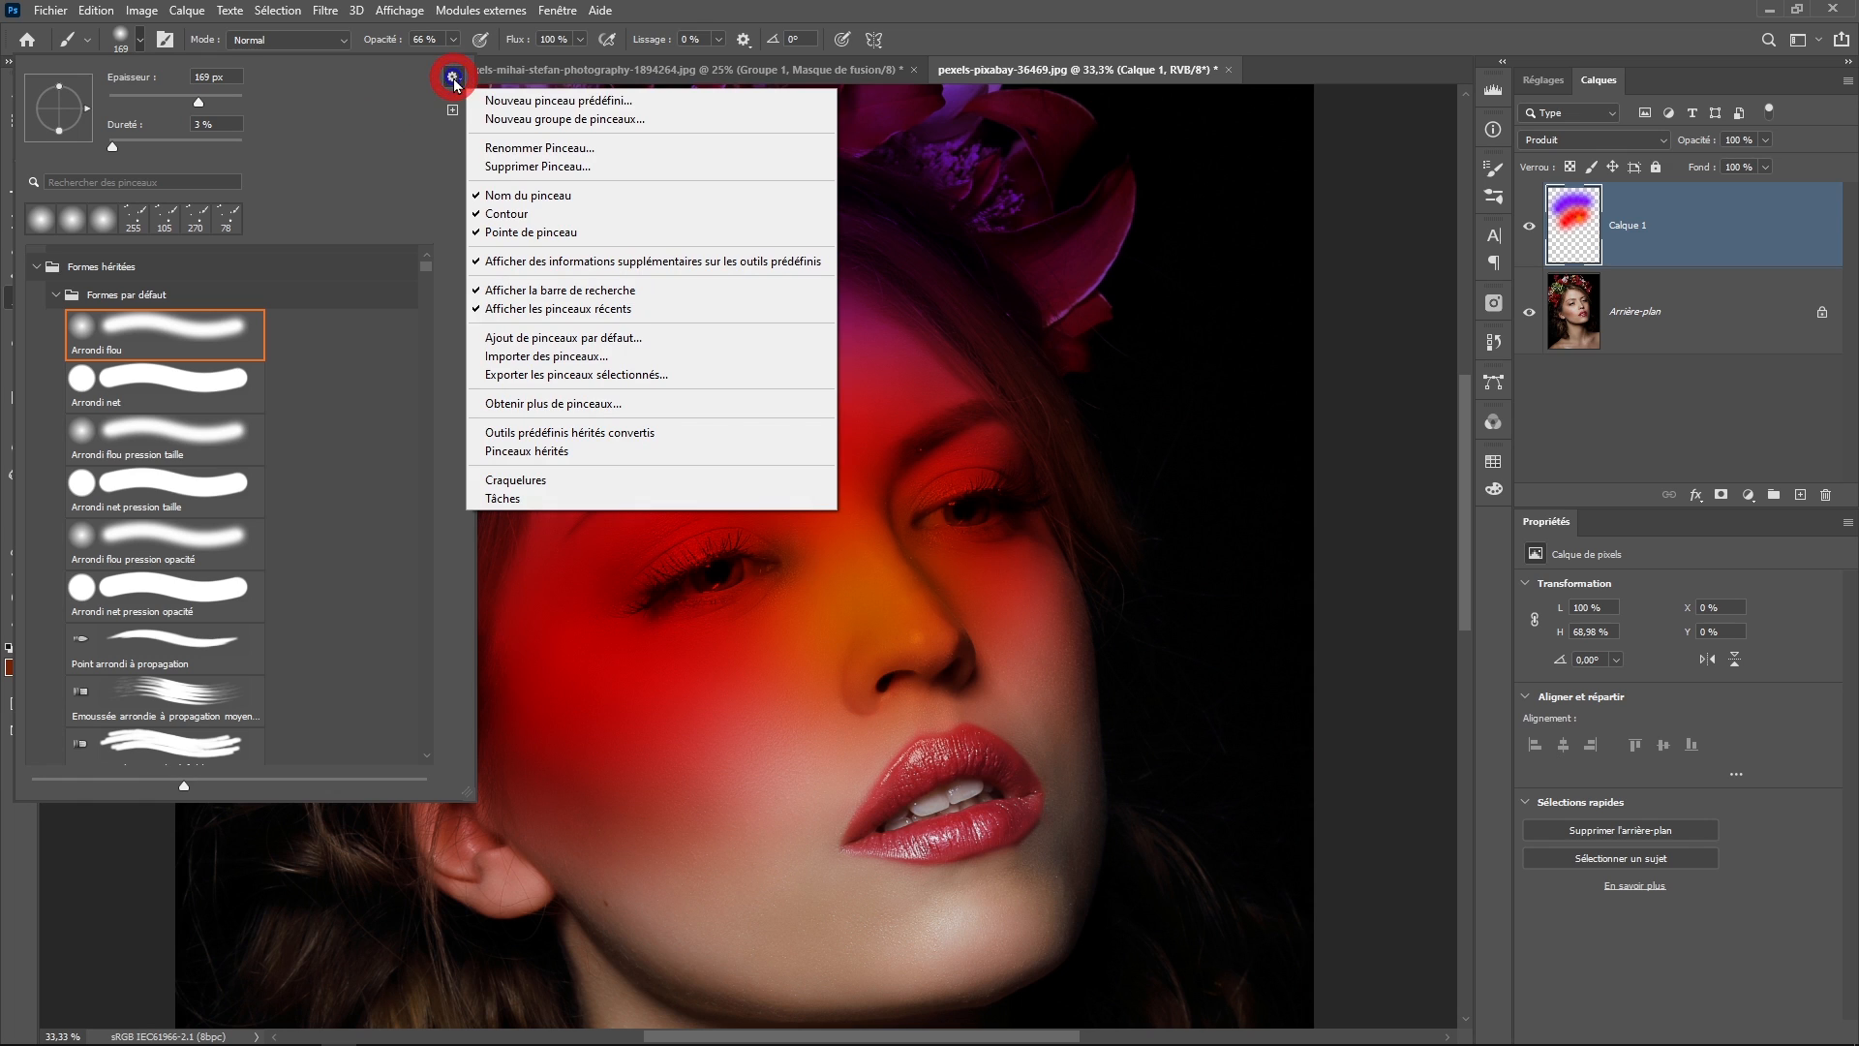
{"action": "left_click", "coordinate": [601, 405]}
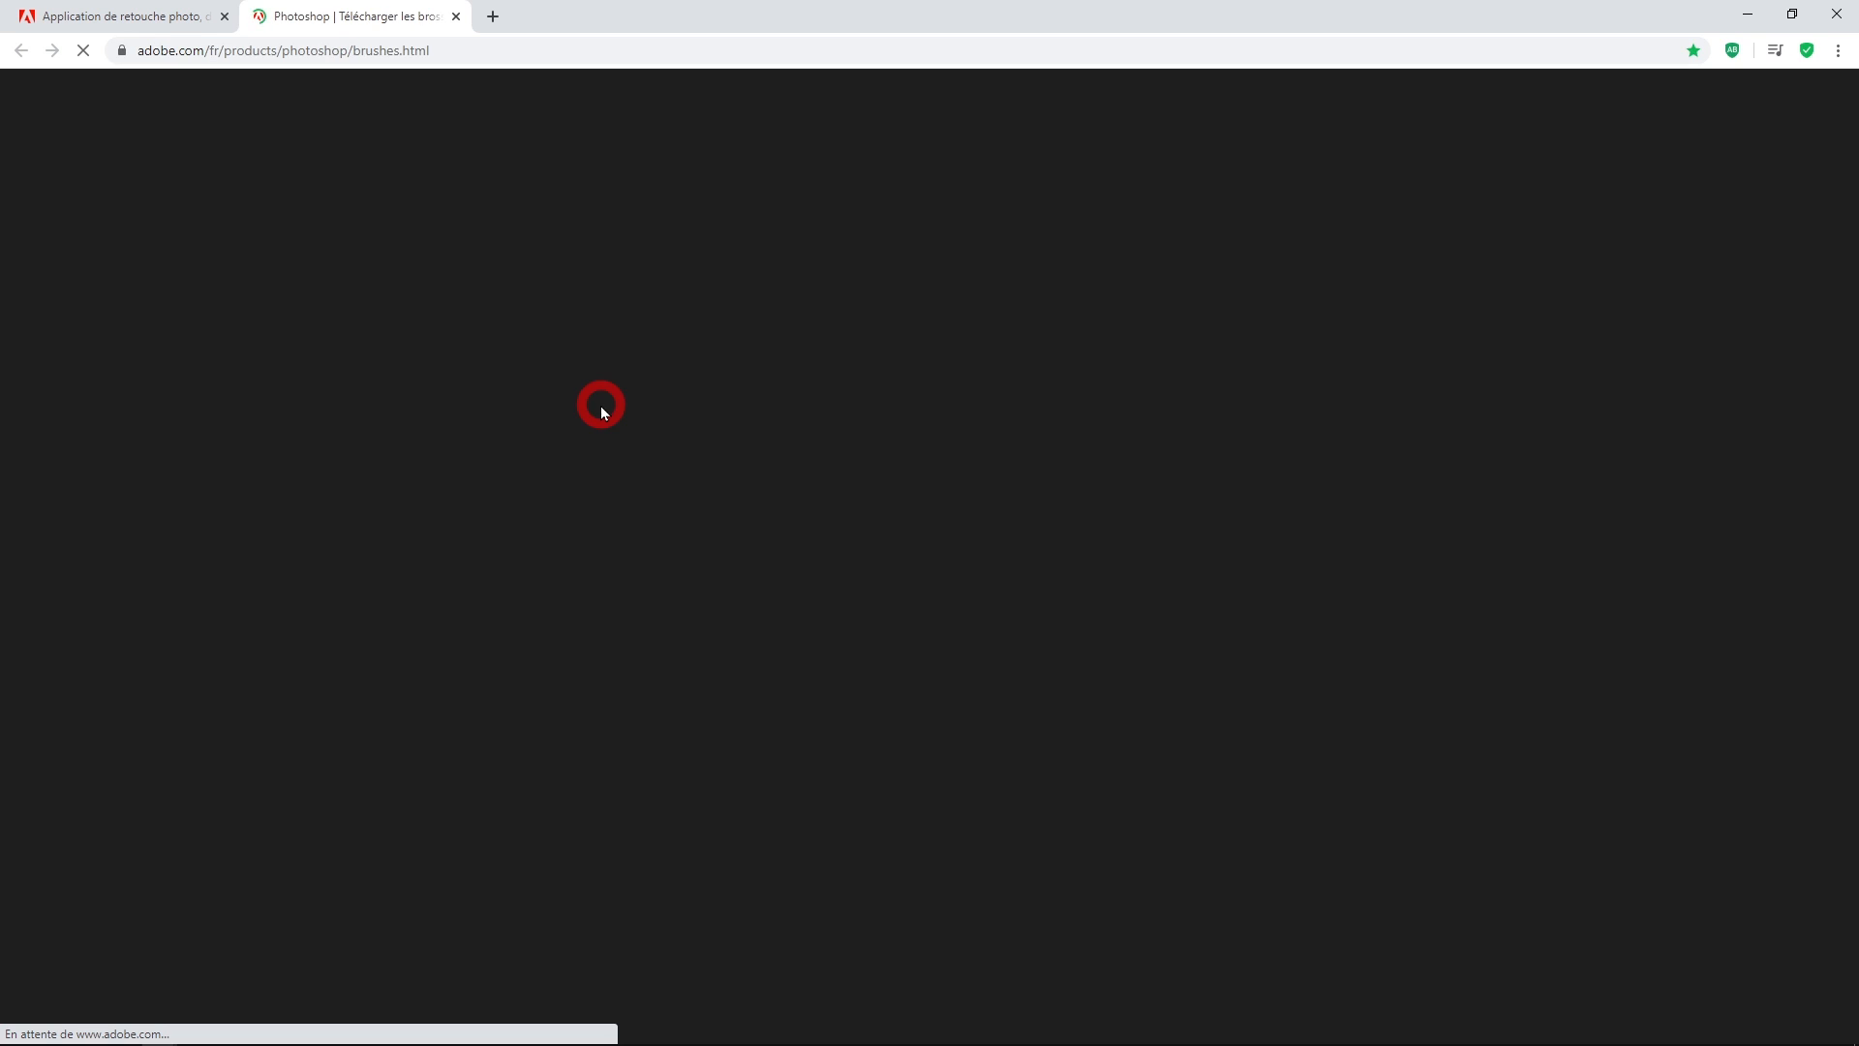
- Look through the brush packs on the Adobe page and download the Éclaboussures pack
{"action": "scroll", "coordinate": [600, 407], "scroll_direction": "down", "scroll_amount": 5}
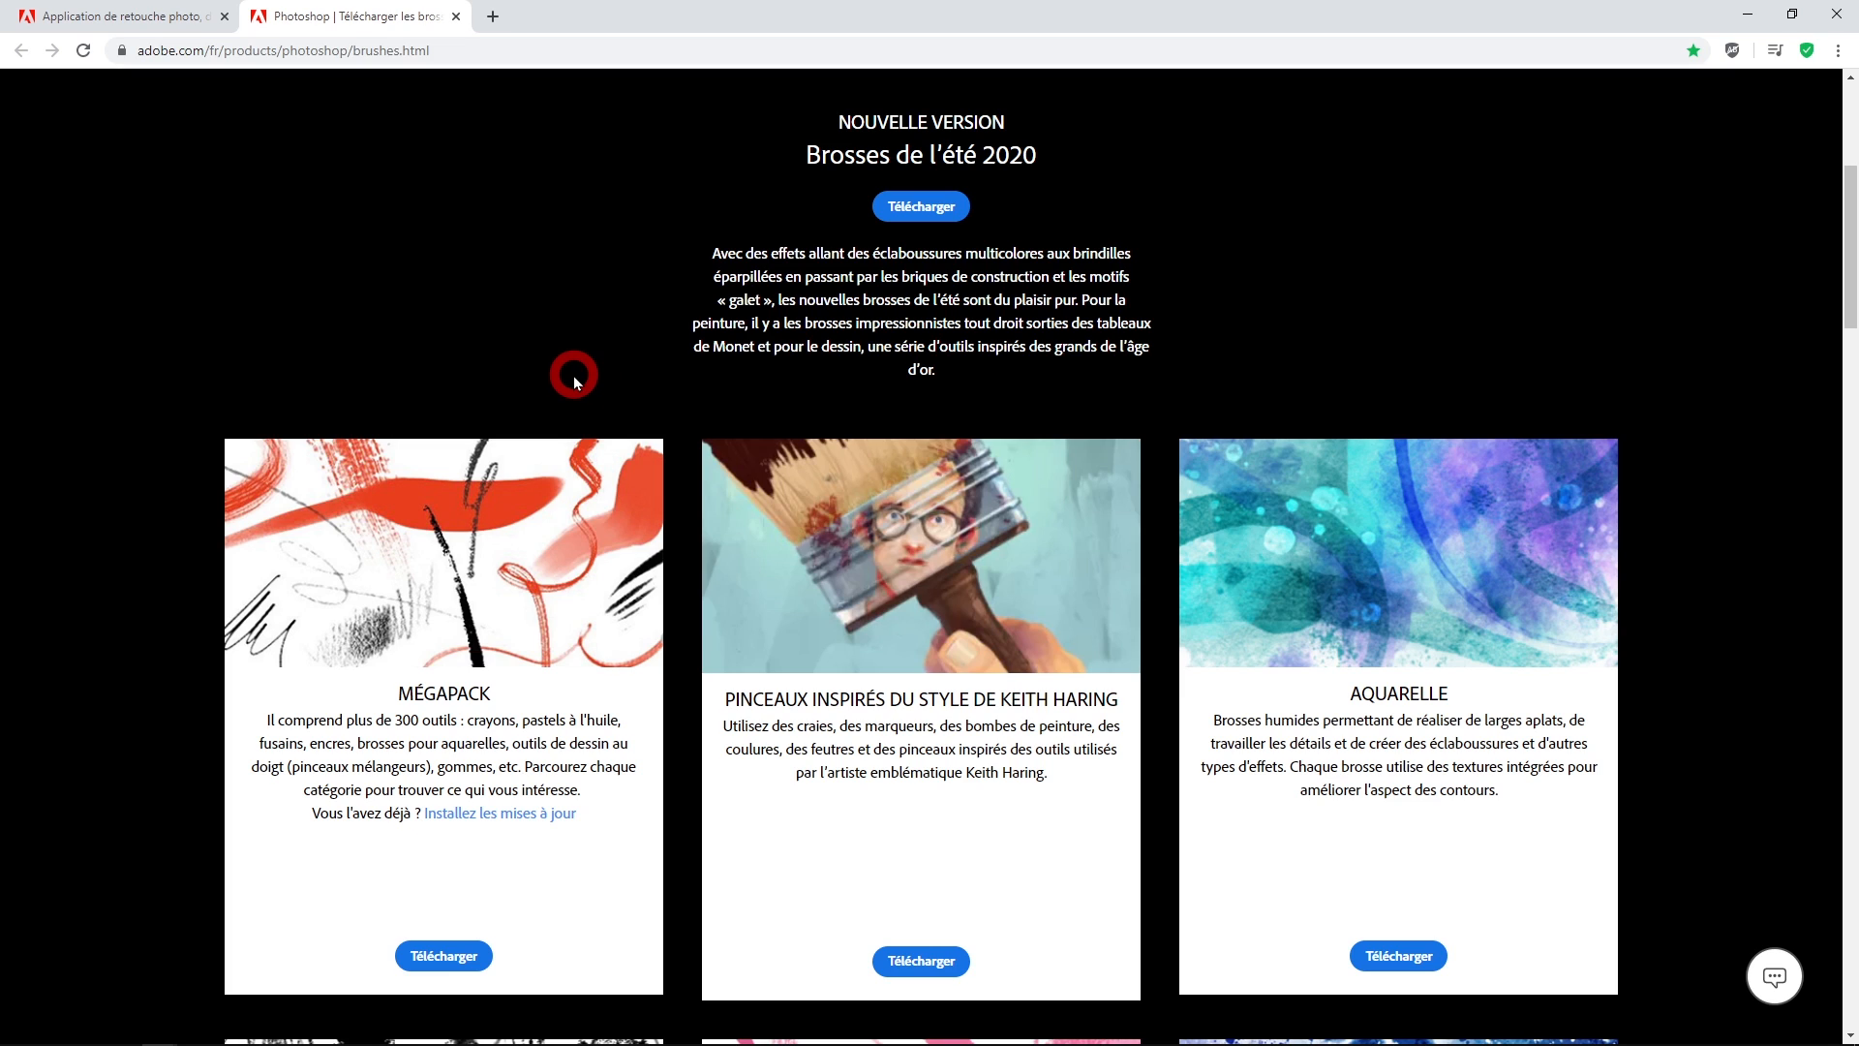
{"action": "scroll", "coordinate": [574, 376], "scroll_direction": "down", "scroll_amount": 1}
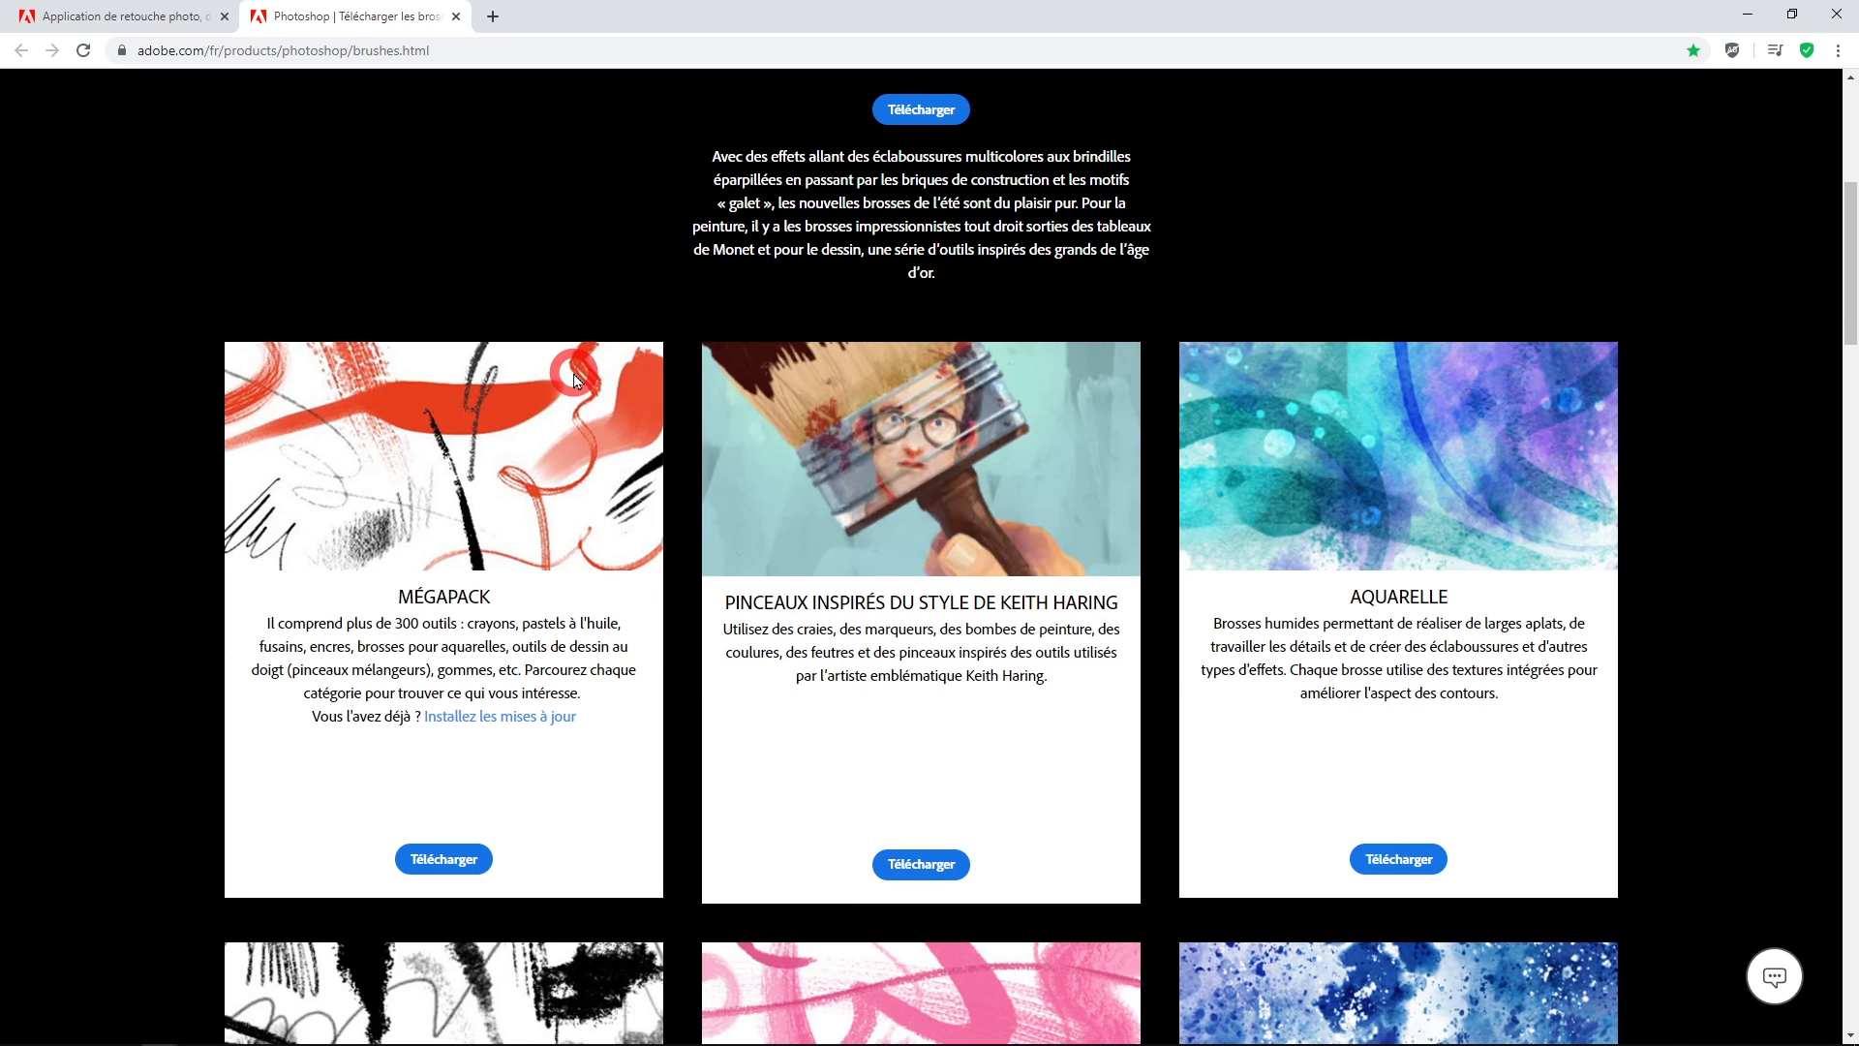
{"action": "scroll", "coordinate": [575, 379], "scroll_direction": "down", "scroll_amount": 3}
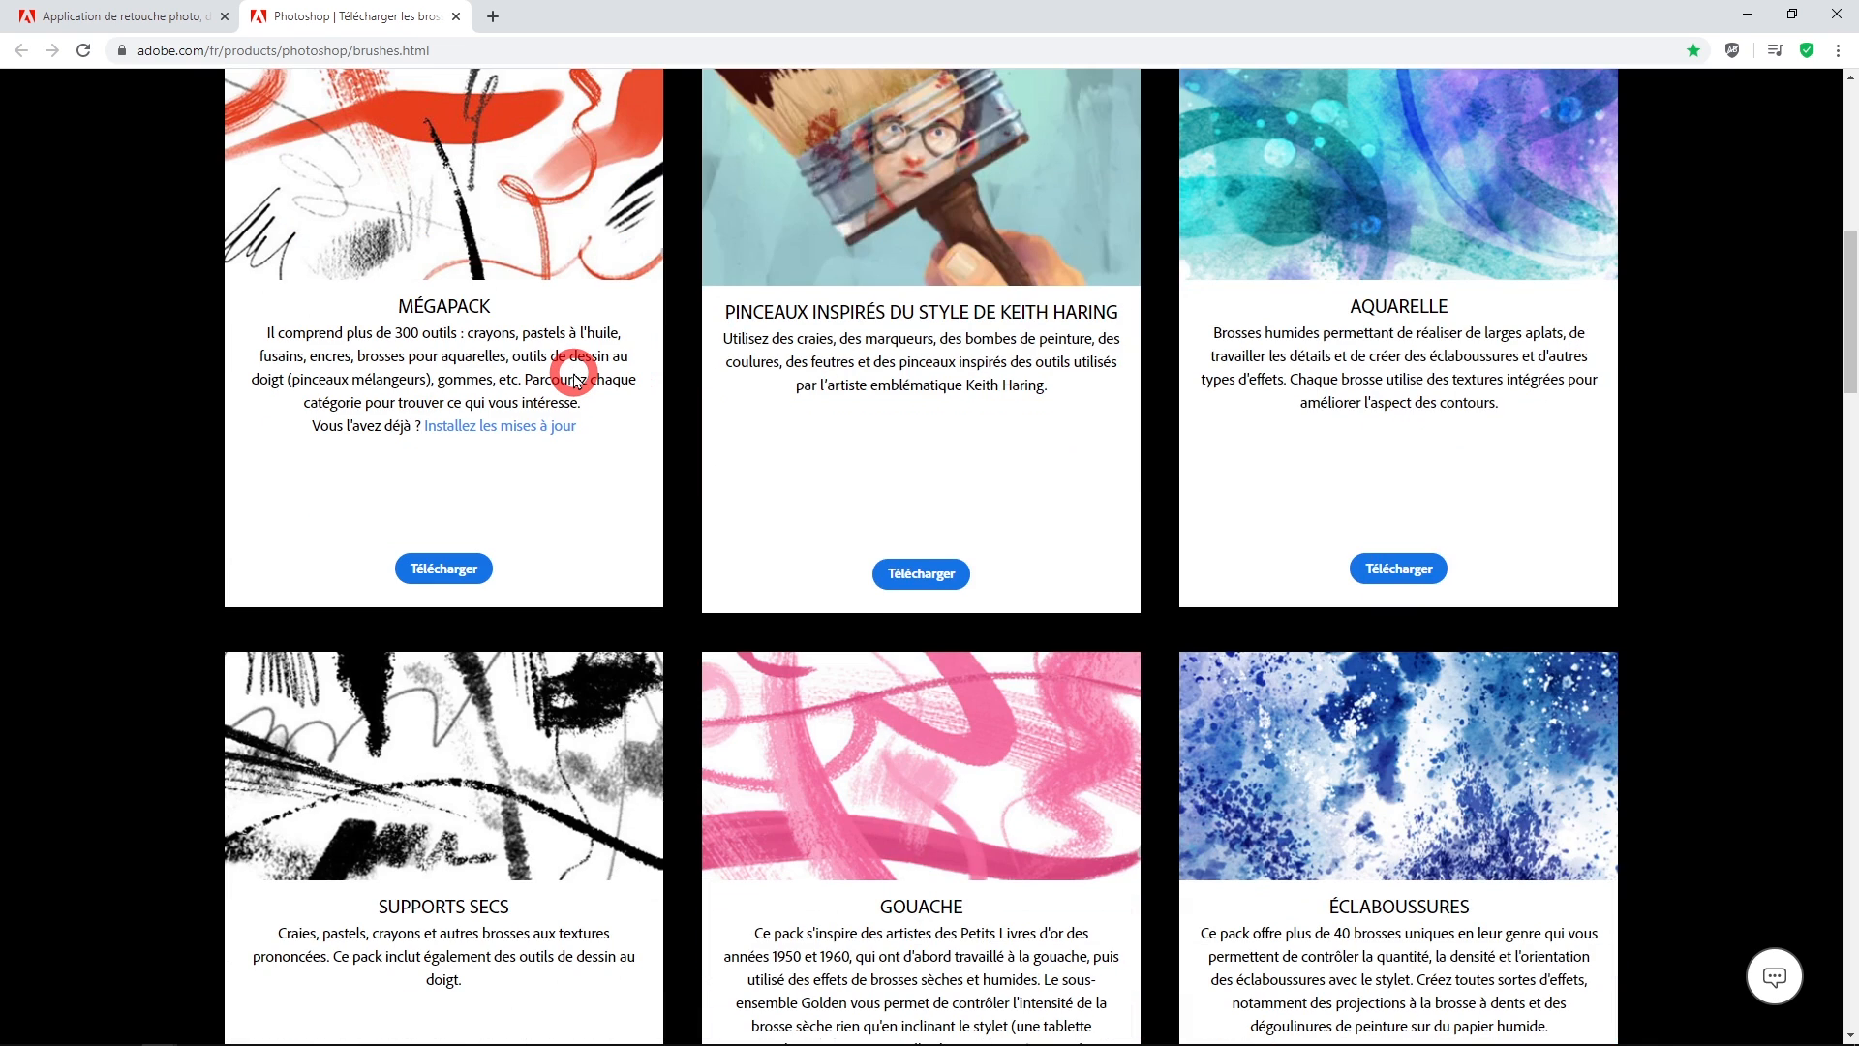
{"action": "scroll", "coordinate": [574, 372], "scroll_direction": "down", "scroll_amount": 6}
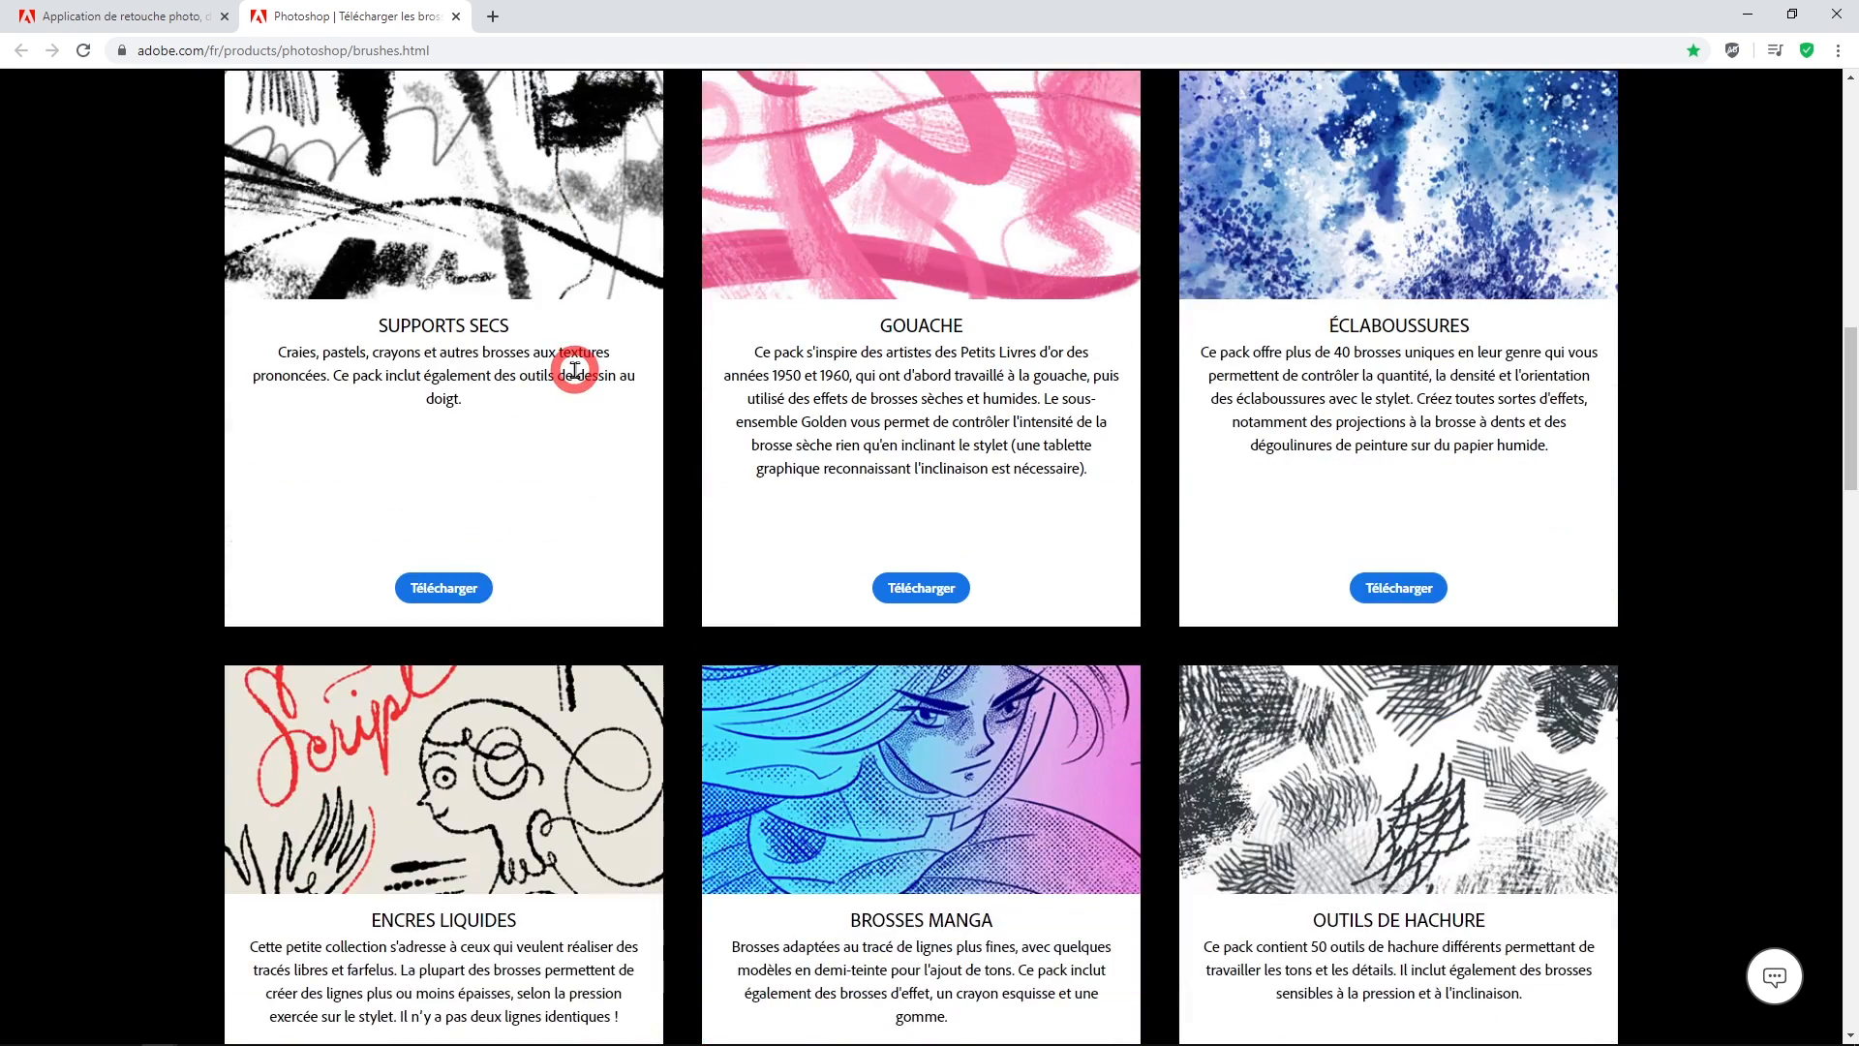
{"action": "scroll", "coordinate": [1356, 484], "scroll_direction": "up", "scroll_amount": 2}
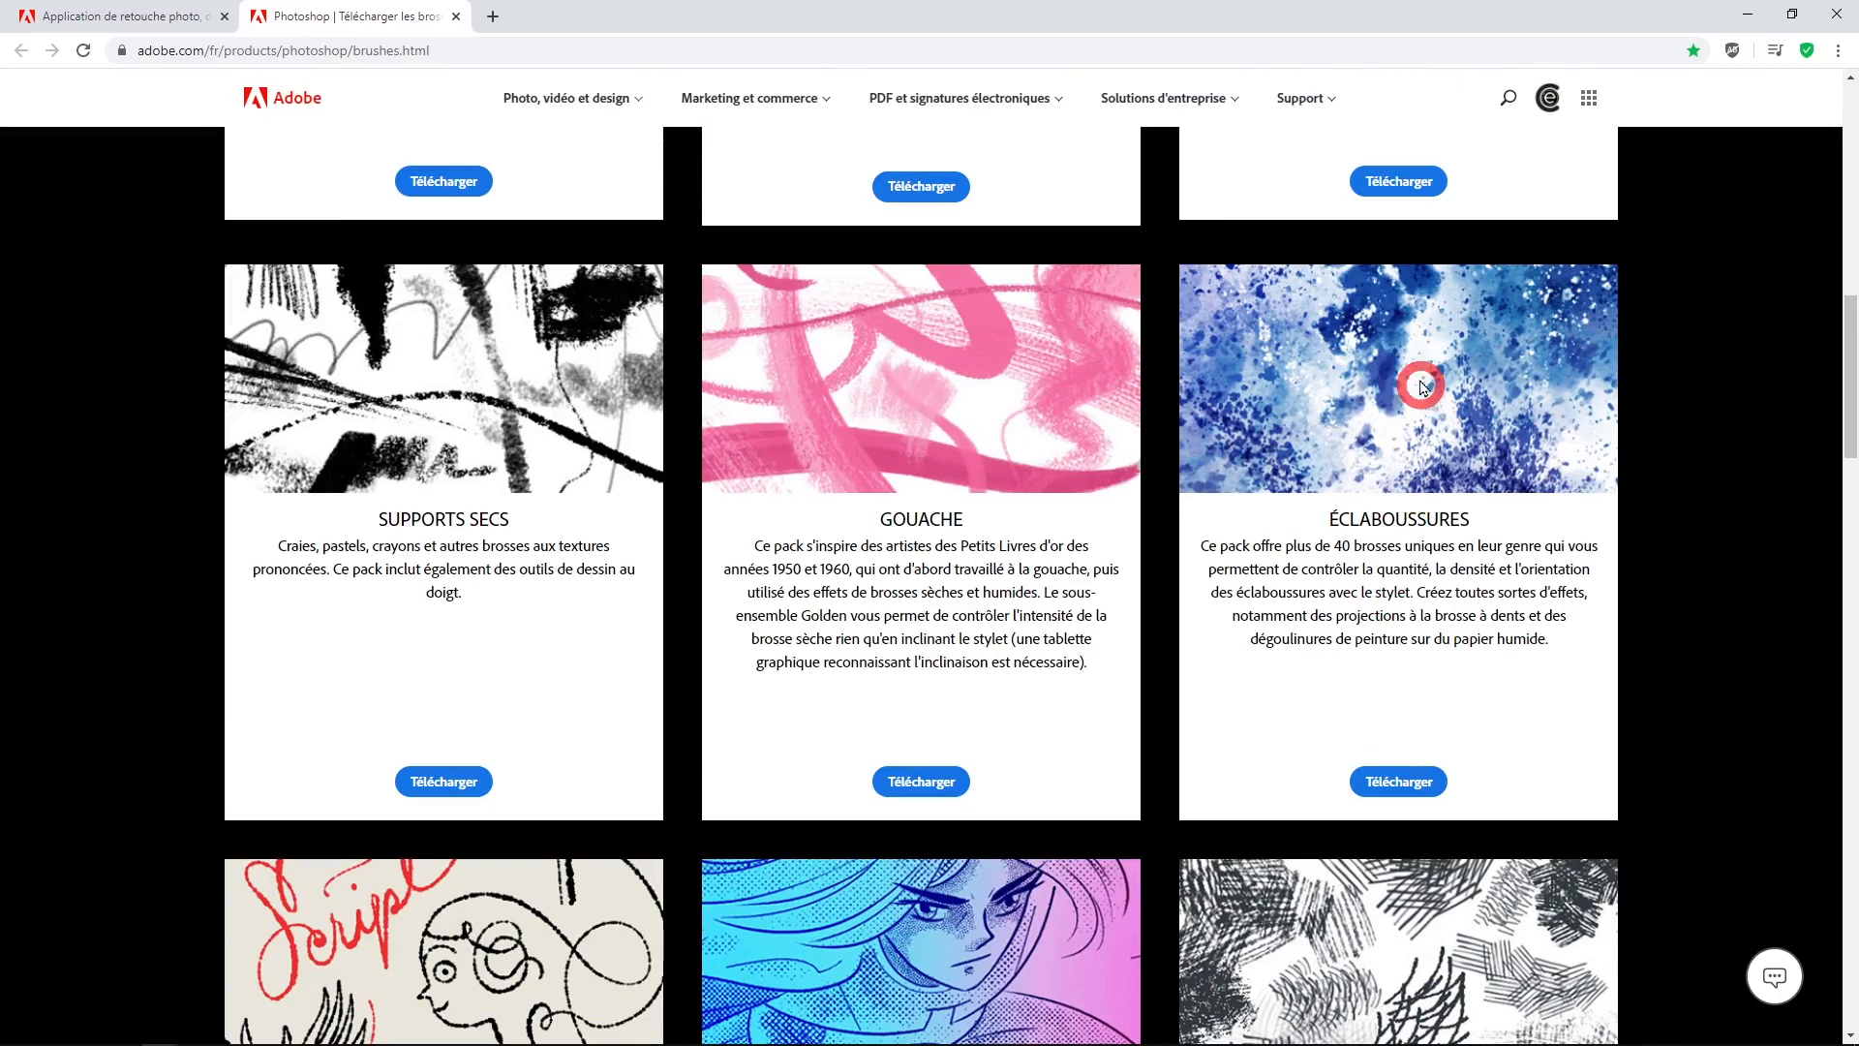
{"action": "left_click", "coordinate": [1398, 781]}
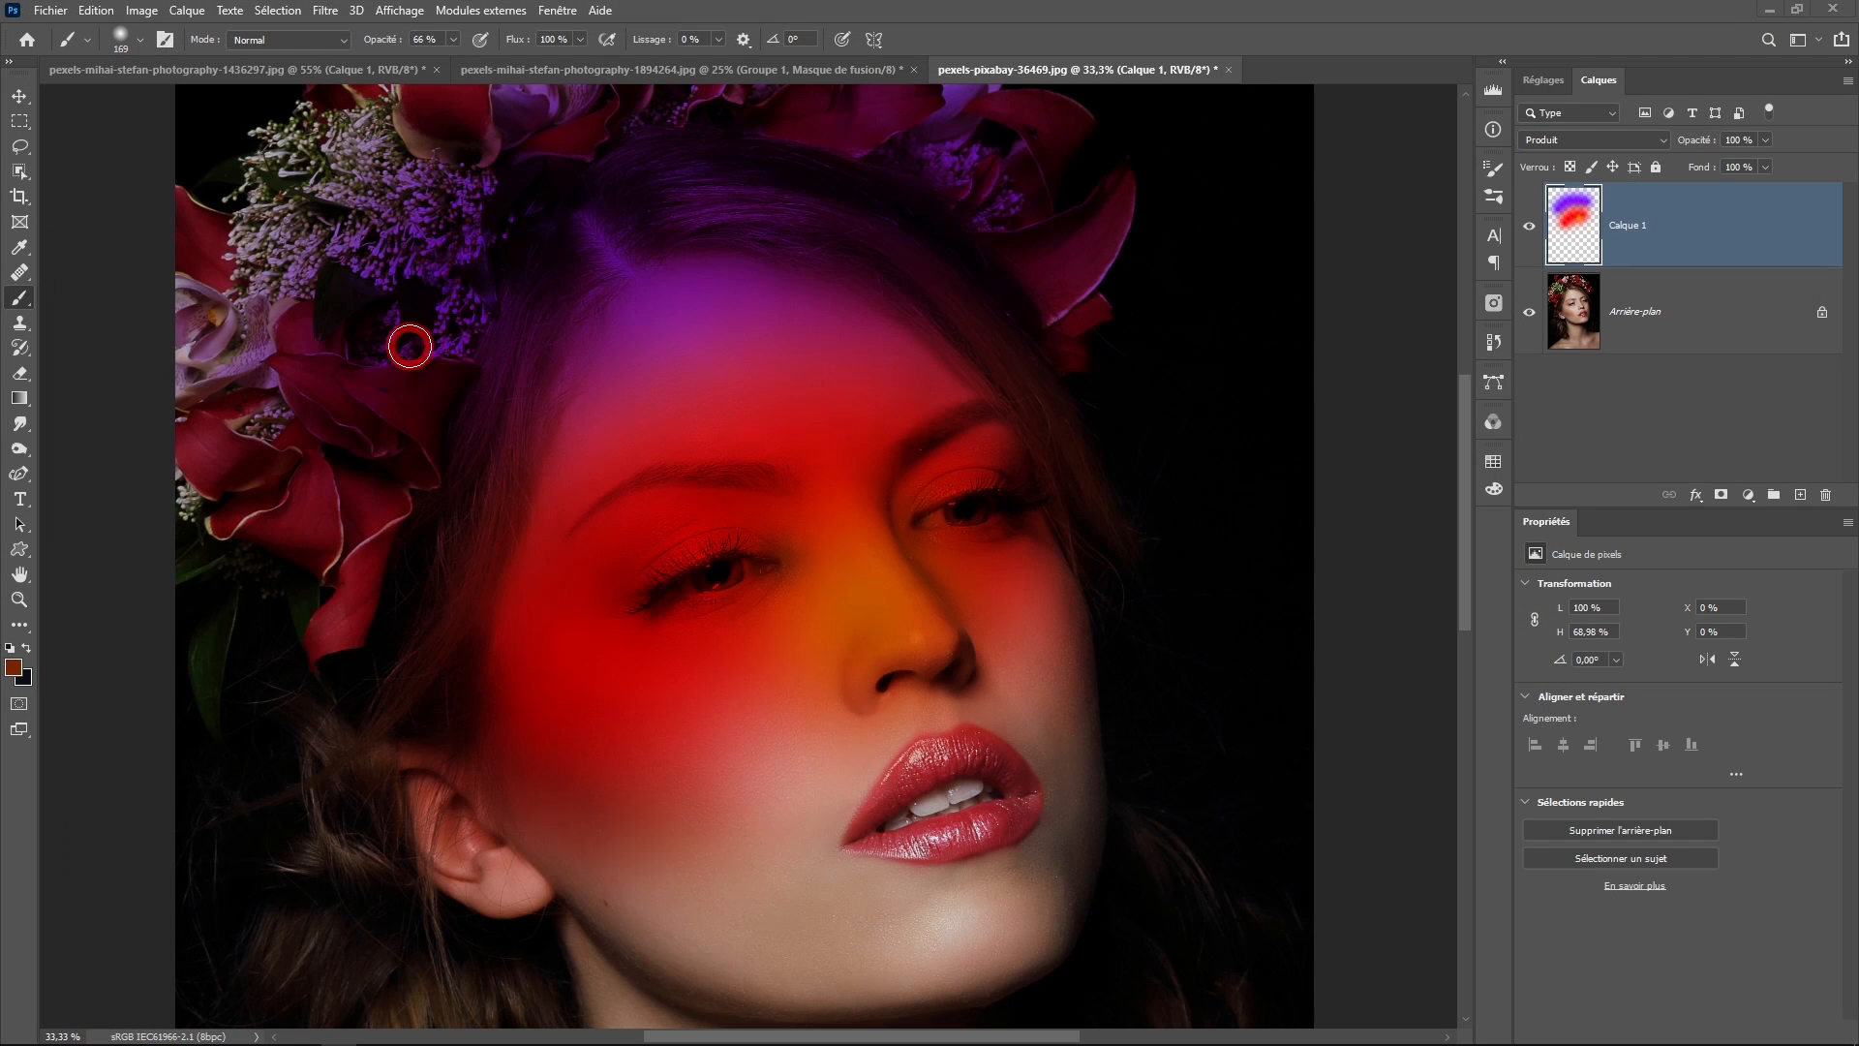
- Return to Photoshop and select the brush preset Kyle's Spatter Brushes - Pressure Control 2 from the spatter_brushes group
{"action": "left_click", "coordinate": [139, 40]}
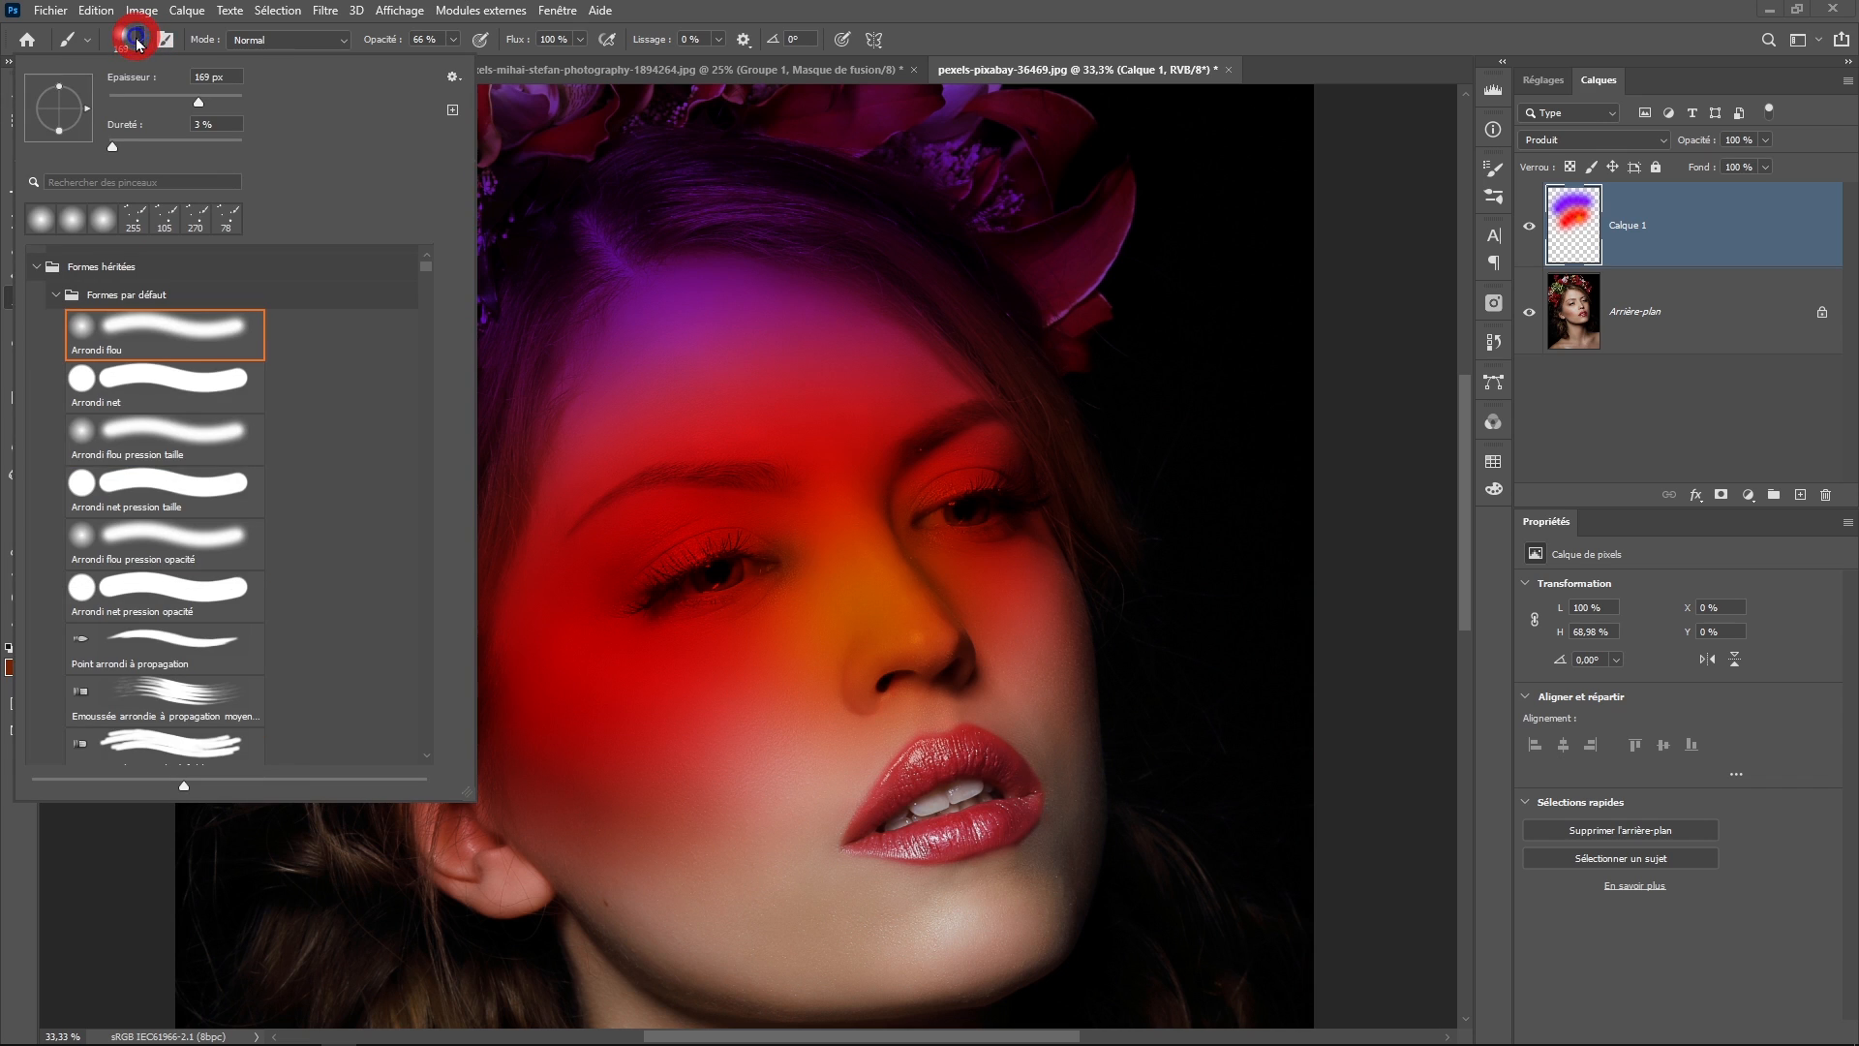
{"action": "scroll", "coordinate": [324, 378], "scroll_direction": "down", "scroll_amount": 3}
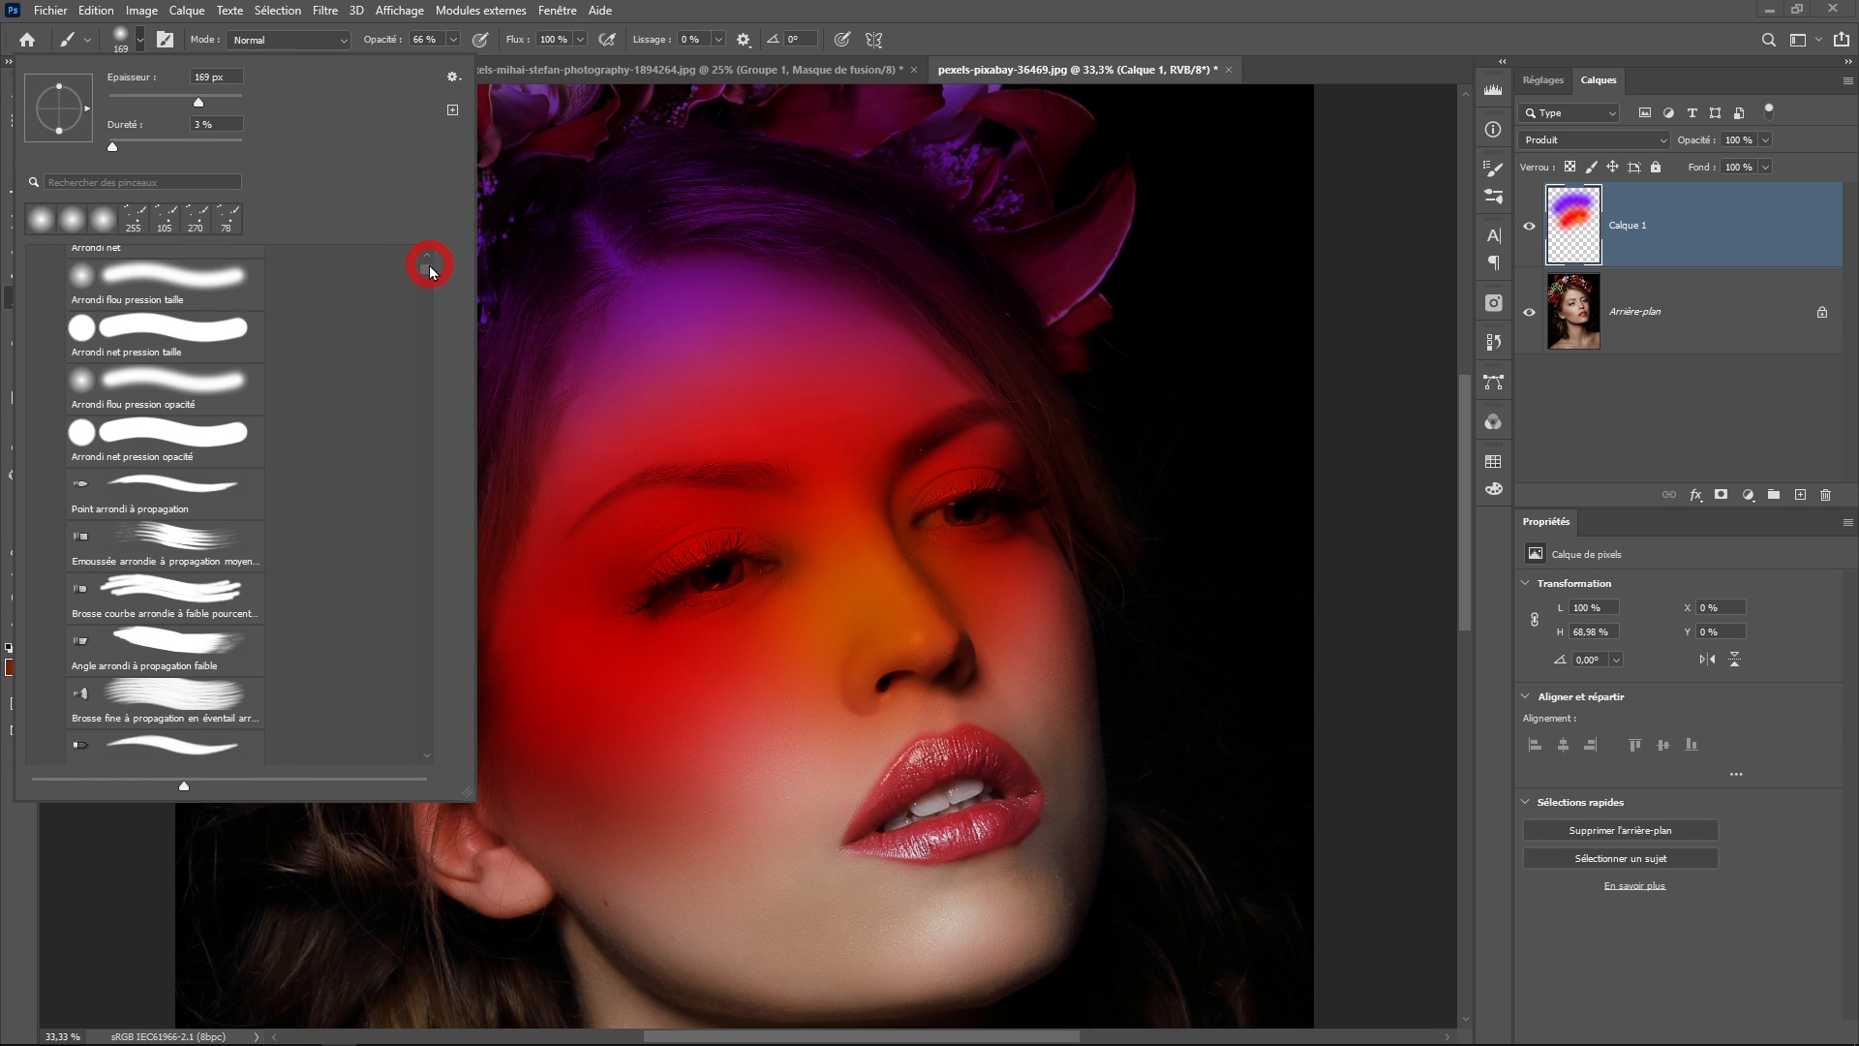
{"action": "mouse_move", "coordinate": [431, 271]}
{"action": "left_mouse_down"}
{"action": "mouse_move", "coordinate": [423, 649]}
{"action": "mouse_move", "coordinate": [426, 623]}
{"action": "left_mouse_up"}
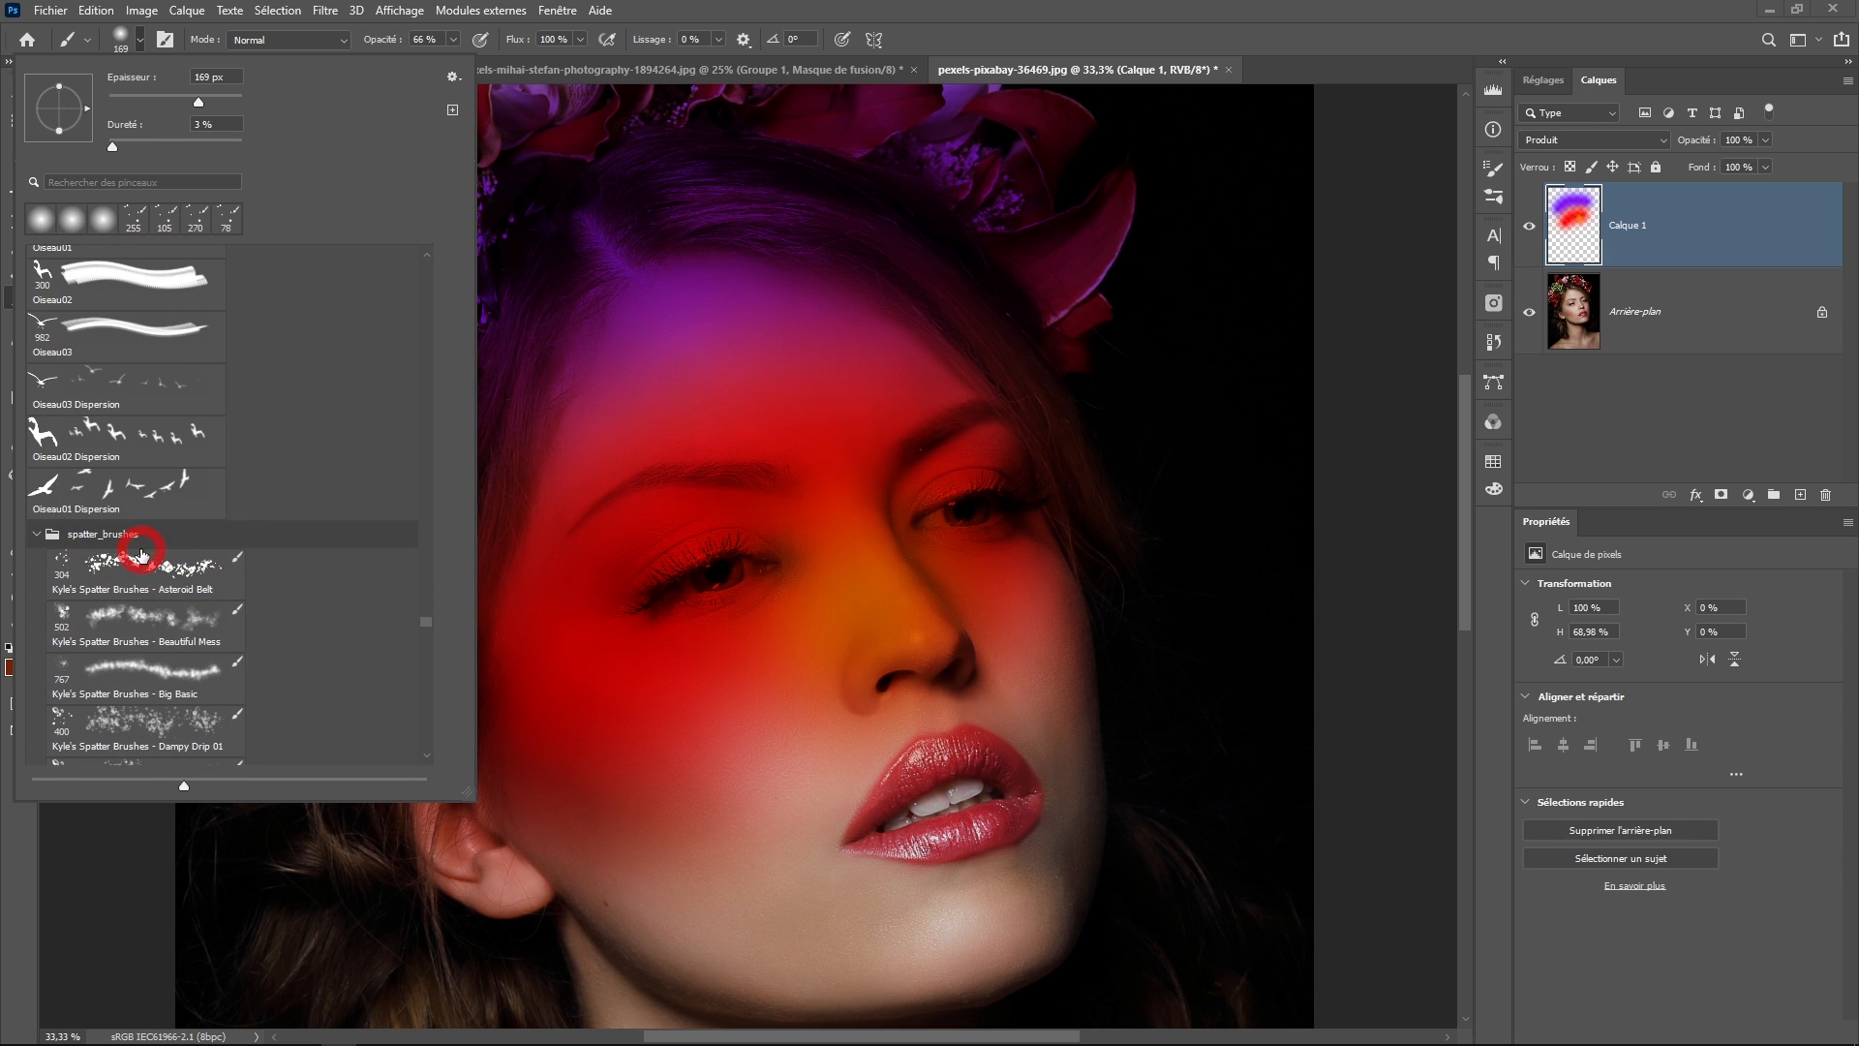
{"action": "scroll", "coordinate": [291, 579], "scroll_direction": "down", "scroll_amount": 6}
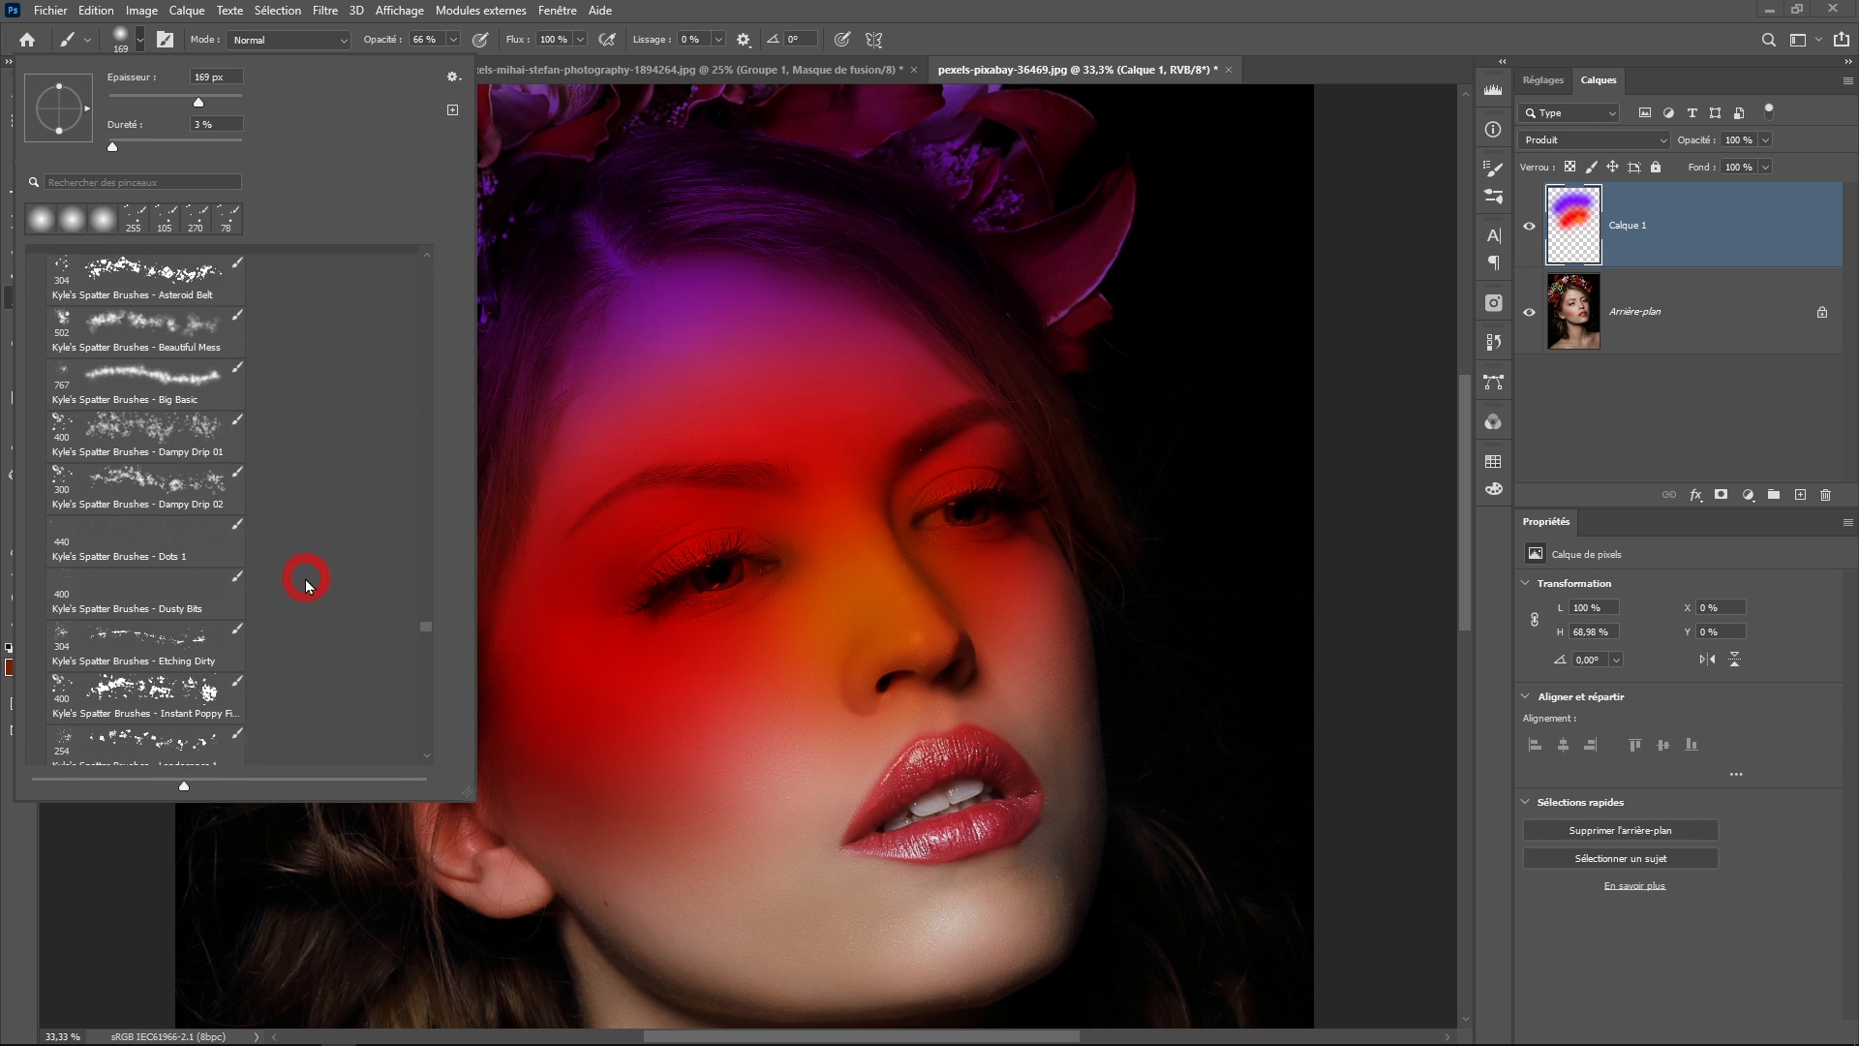
{"action": "scroll", "coordinate": [306, 585], "scroll_direction": "down", "scroll_amount": 12}
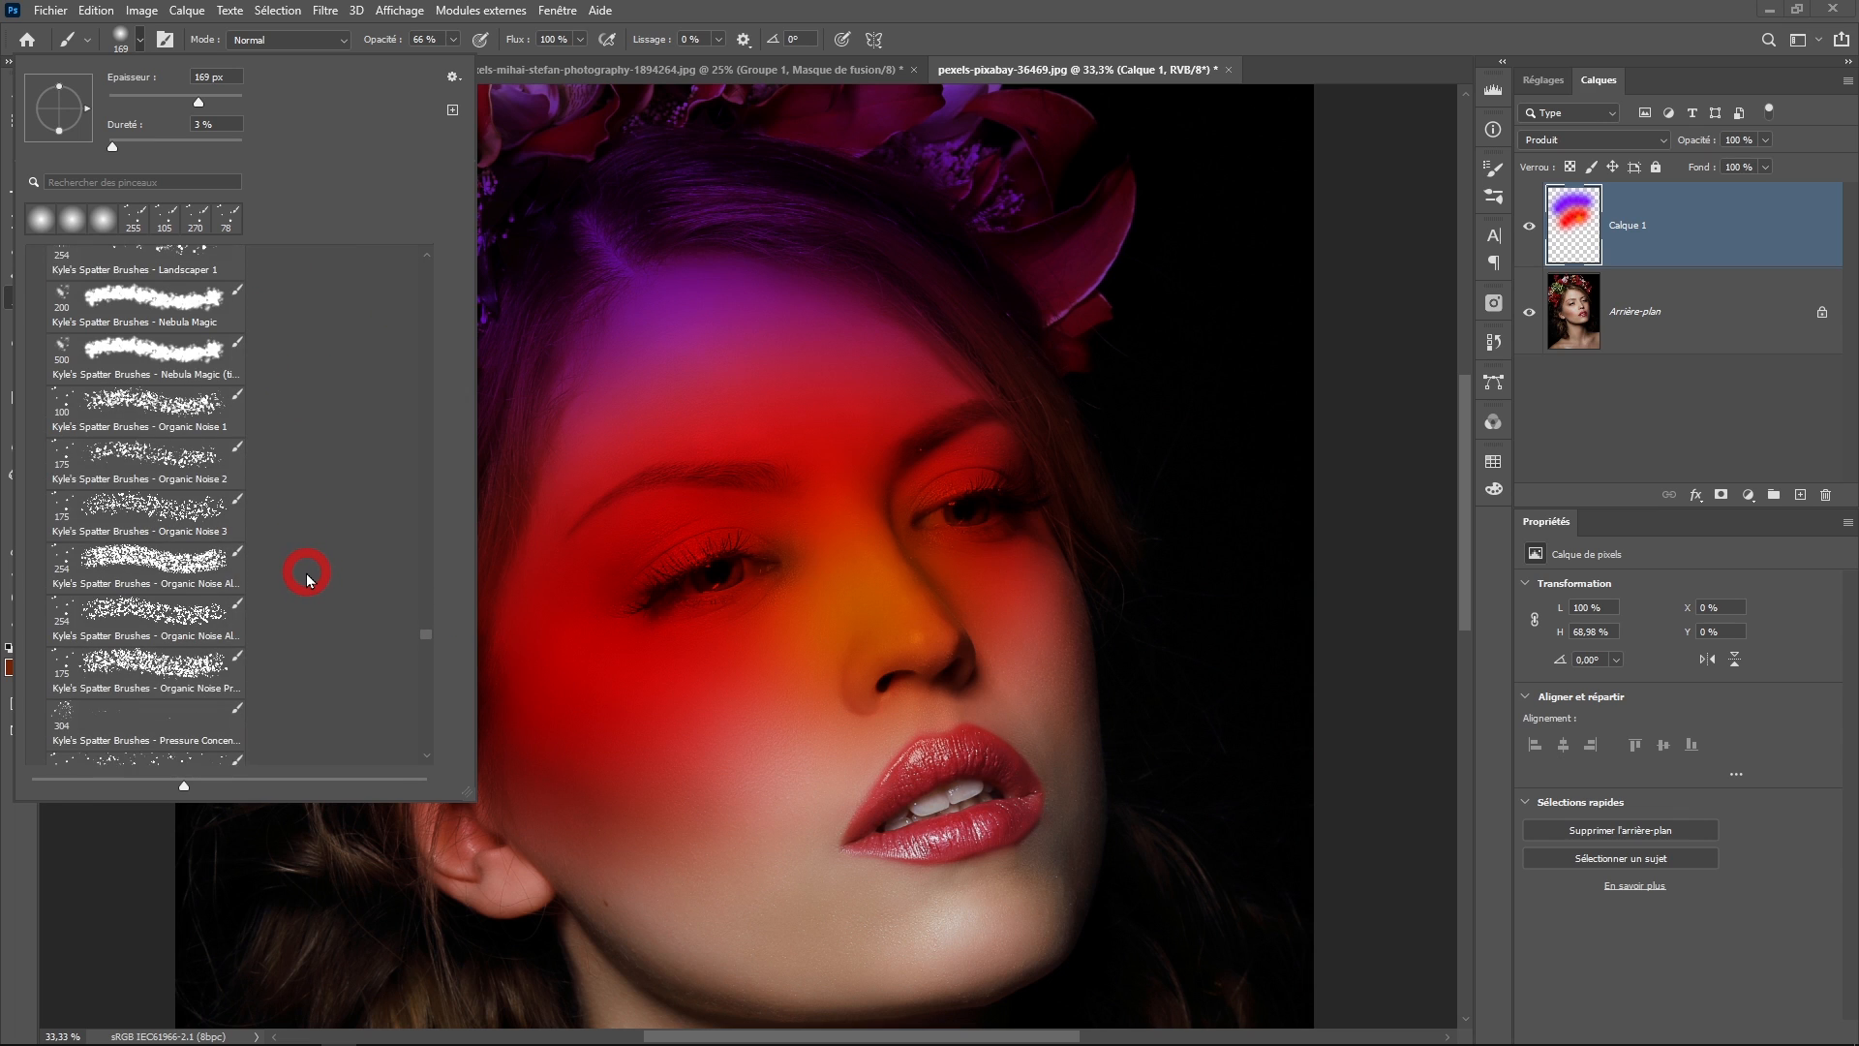
{"action": "scroll", "coordinate": [306, 579], "scroll_direction": "down", "scroll_amount": 4}
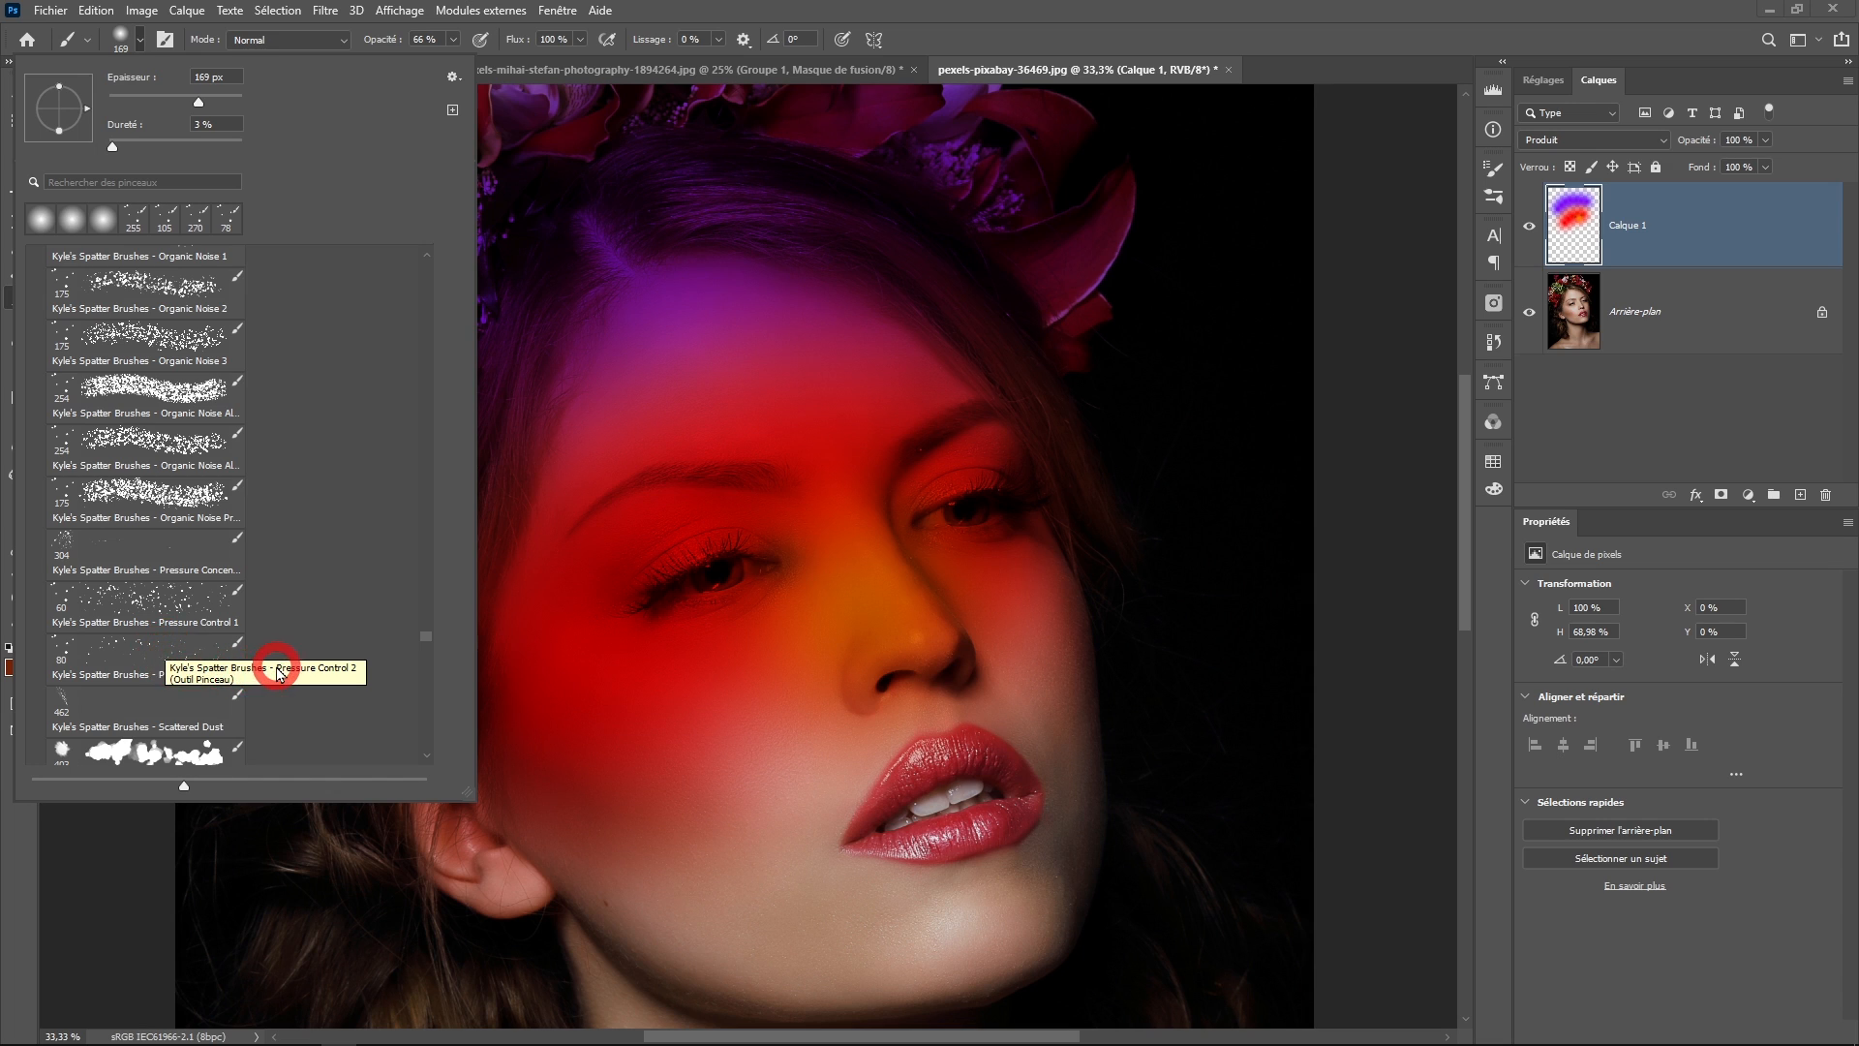
{"action": "left_click", "coordinate": [146, 647]}
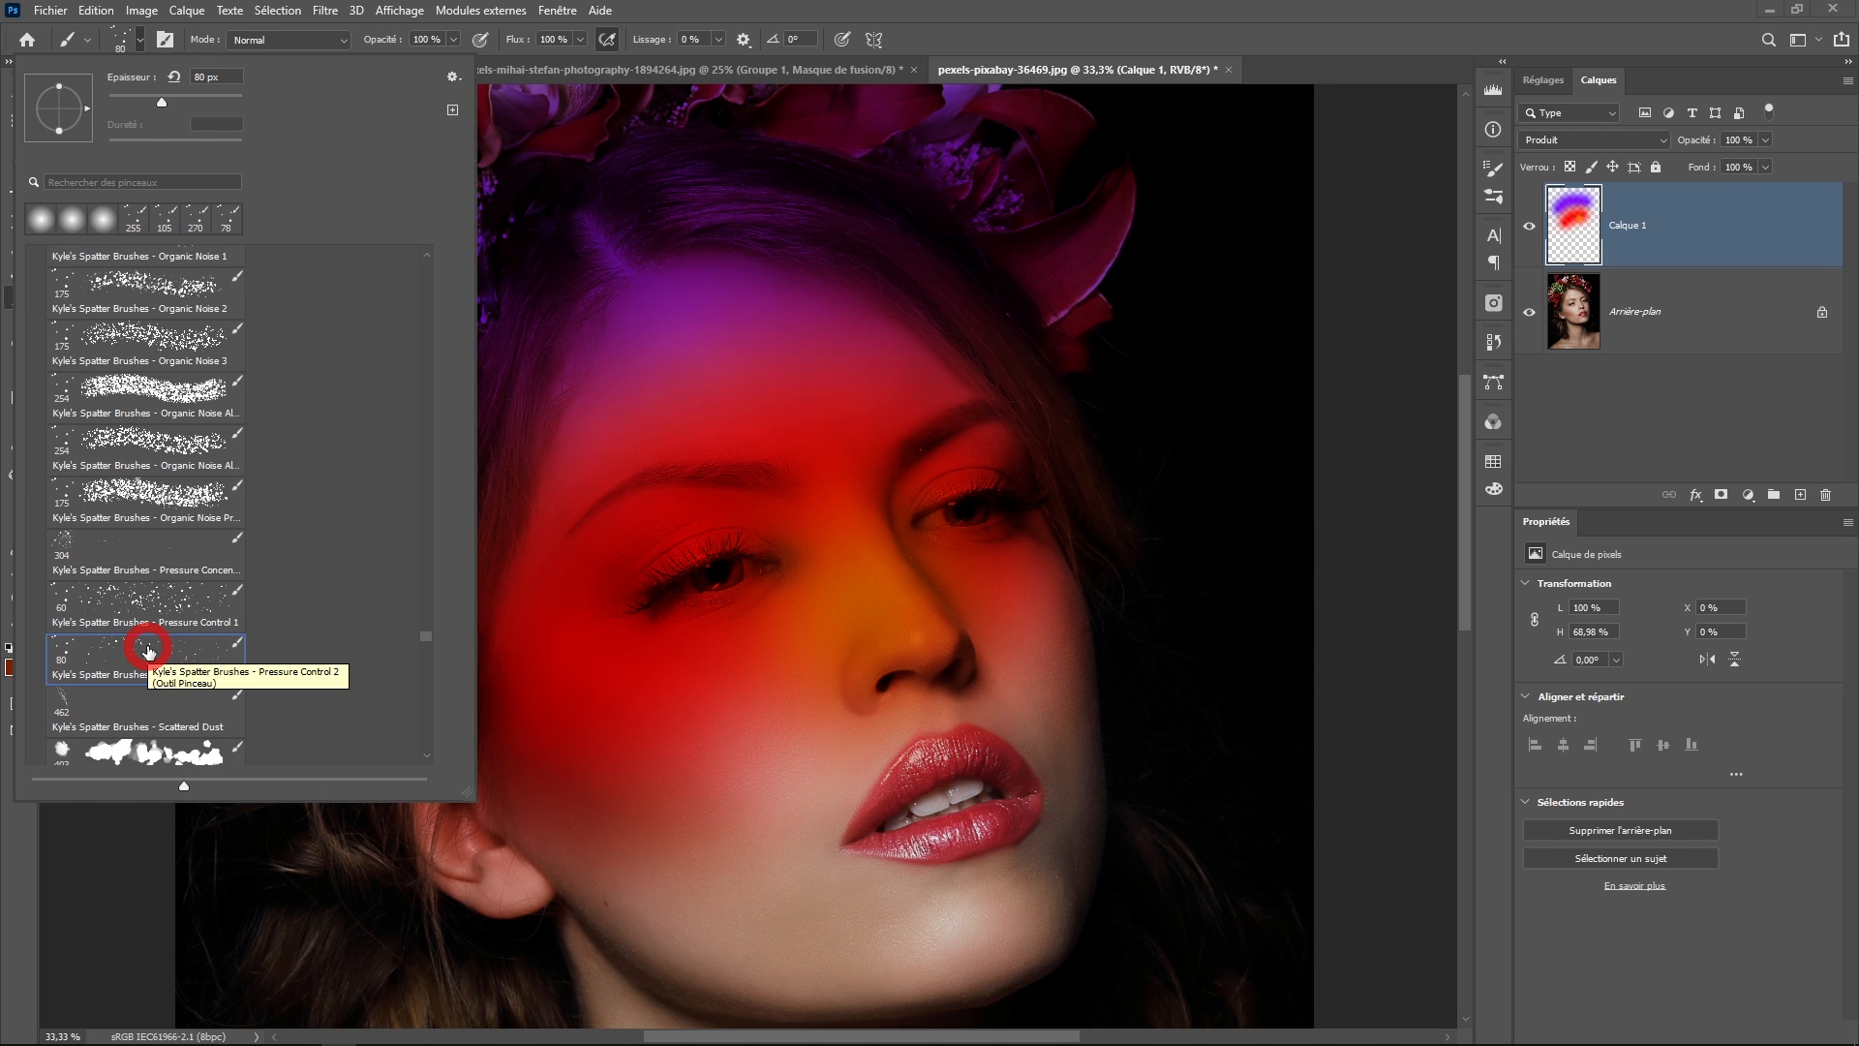
{"action": "left_click", "coordinate": [684, 21]}
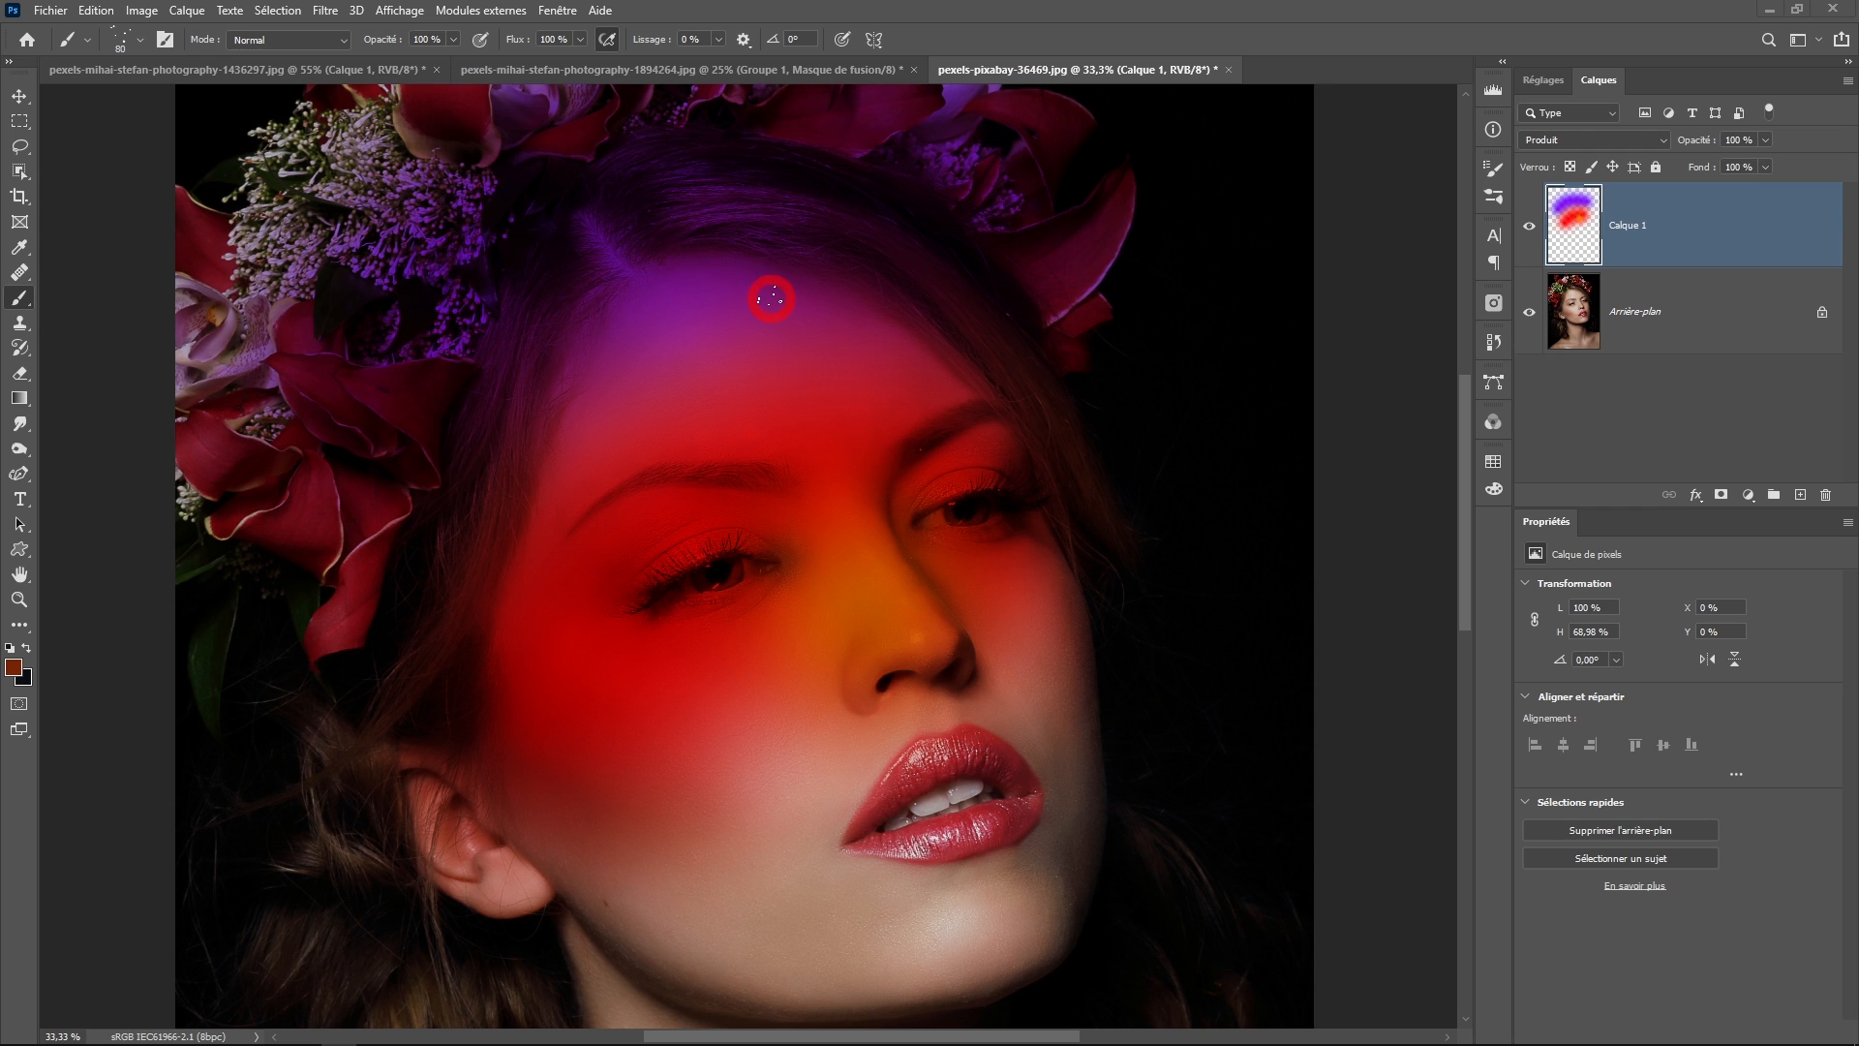
- Choose the saved purple swatch as the foreground color and collapse the swatches
{"action": "left_click", "coordinate": [1494, 469]}
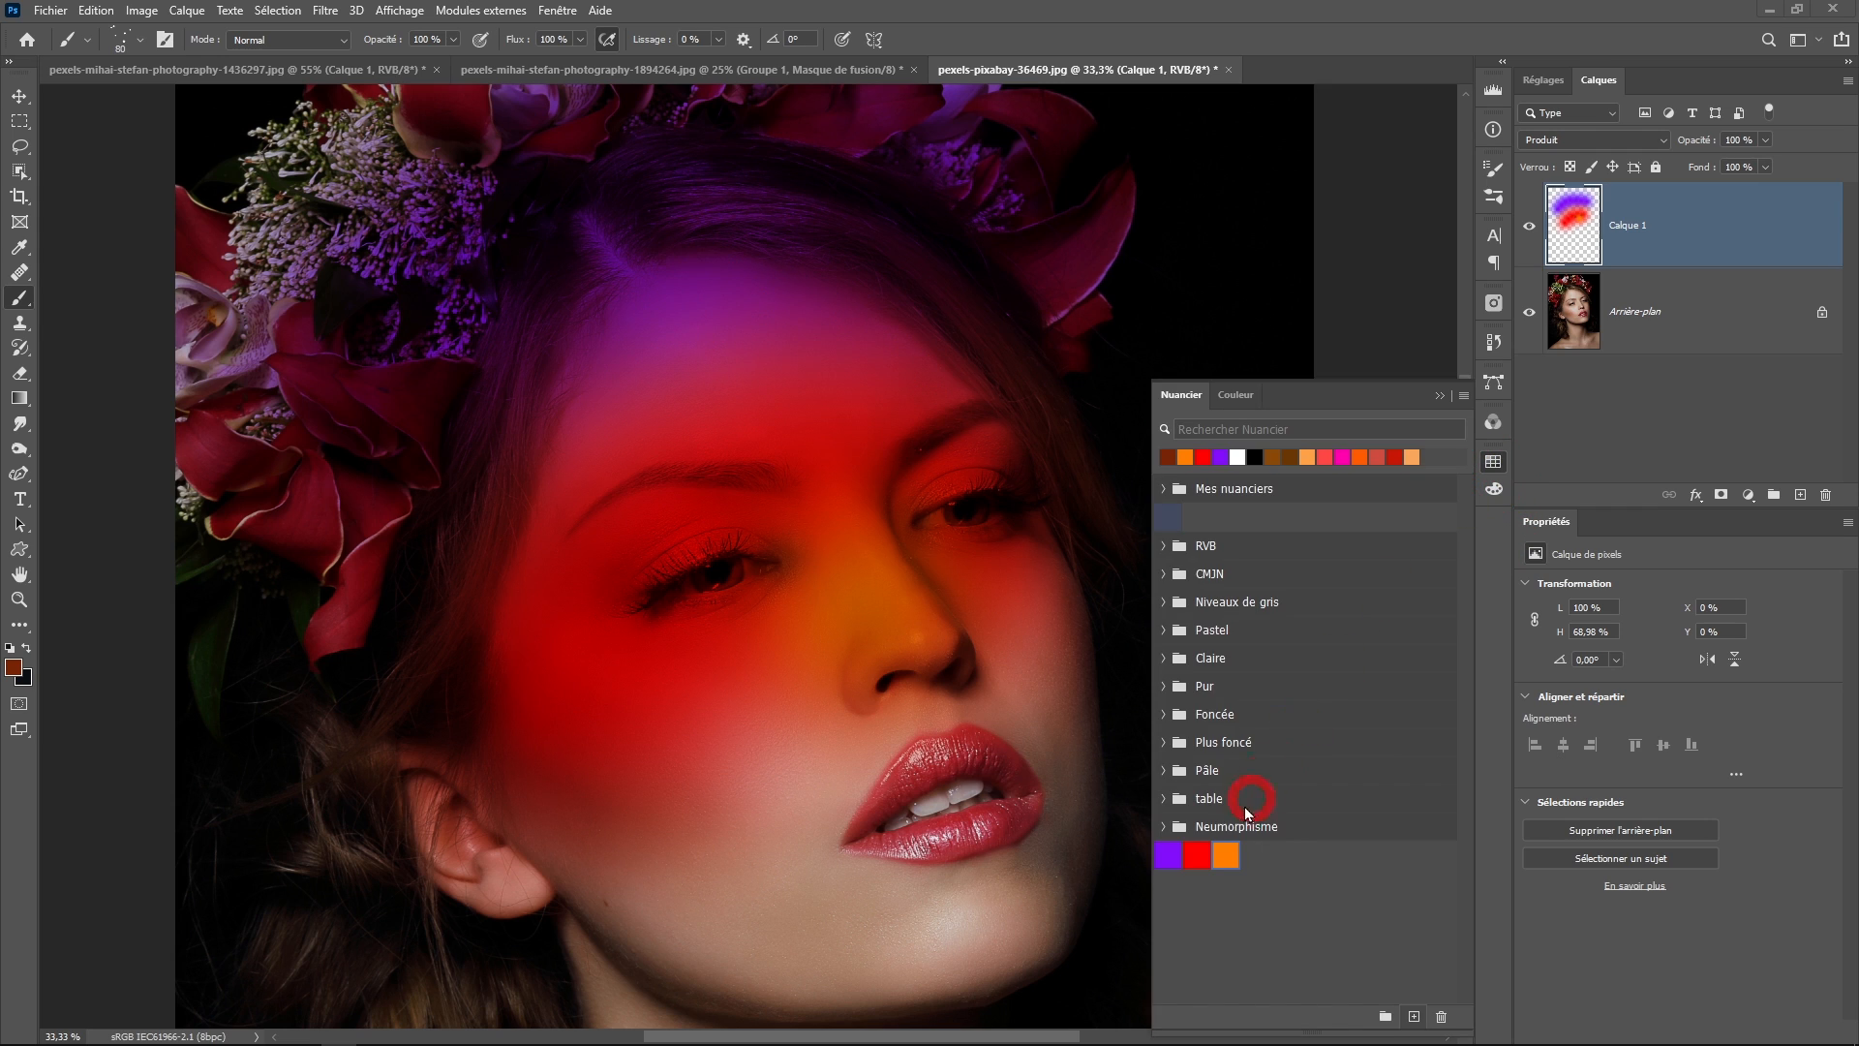
{"action": "left_click", "coordinate": [1169, 858]}
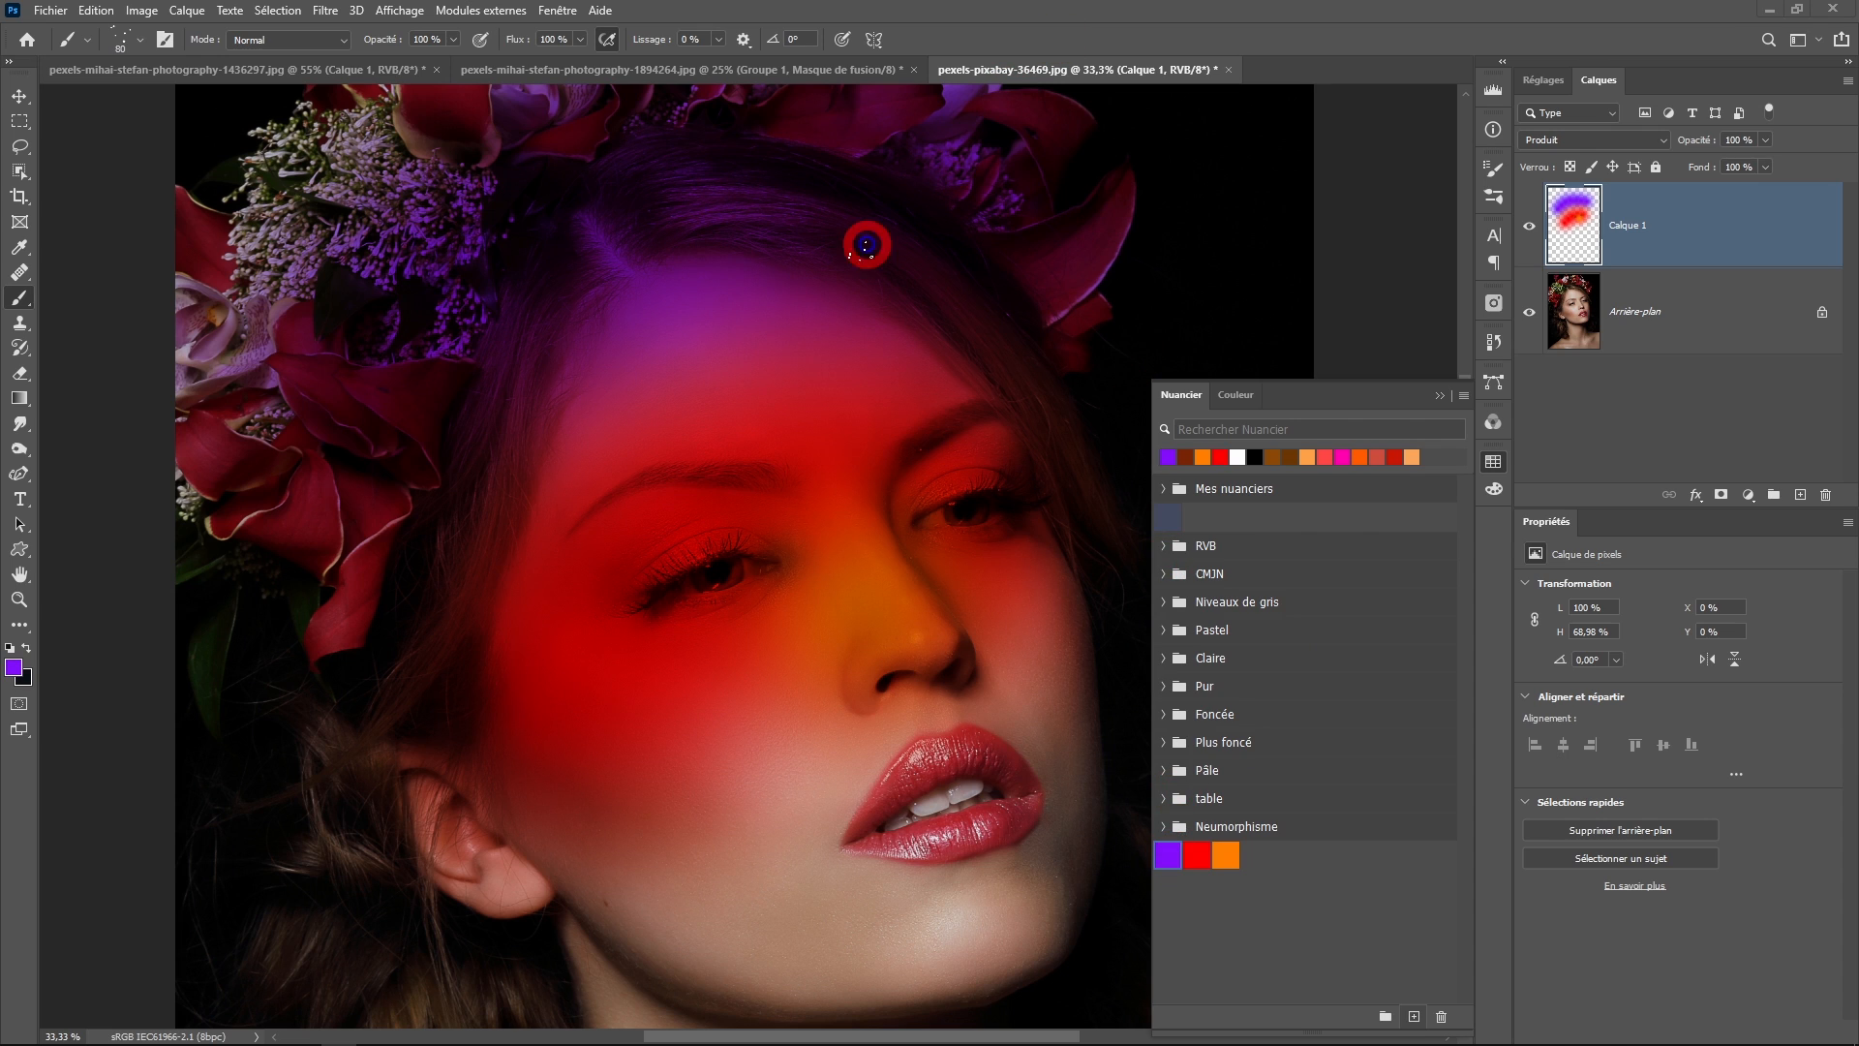
{"action": "left_click", "coordinate": [1438, 396]}
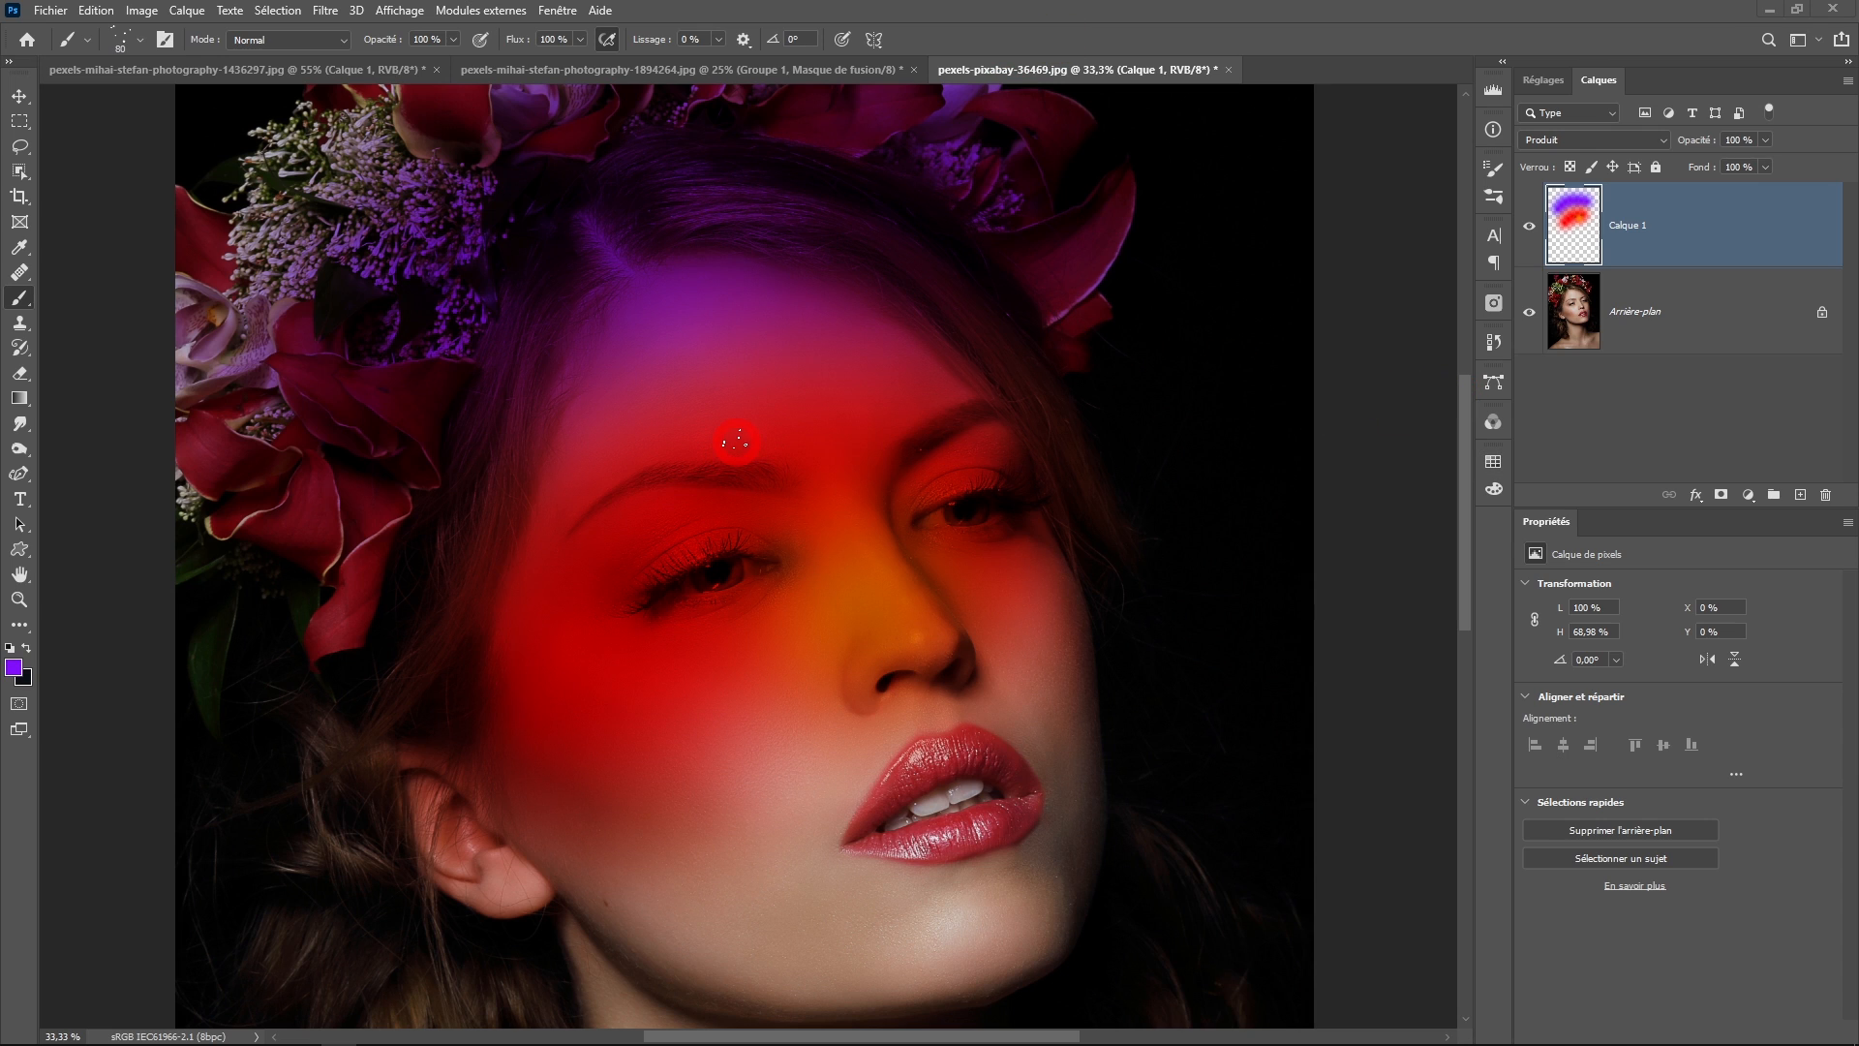
- Enlarge the spatter brush to 266 px and try purple test strokes across the forehead, undoing them
{"action": "left_click_drag", "start_coordinate": [622, 440], "coordinate": [644, 442]}
{"action": "mouse_move", "coordinate": [634, 375]}
{"action": "left_mouse_down"}
{"action": "mouse_move", "coordinate": [563, 451]}
{"action": "mouse_move", "coordinate": [549, 599]}
{"action": "left_mouse_up"}
{"action": "key", "text": "ctrl+z"}
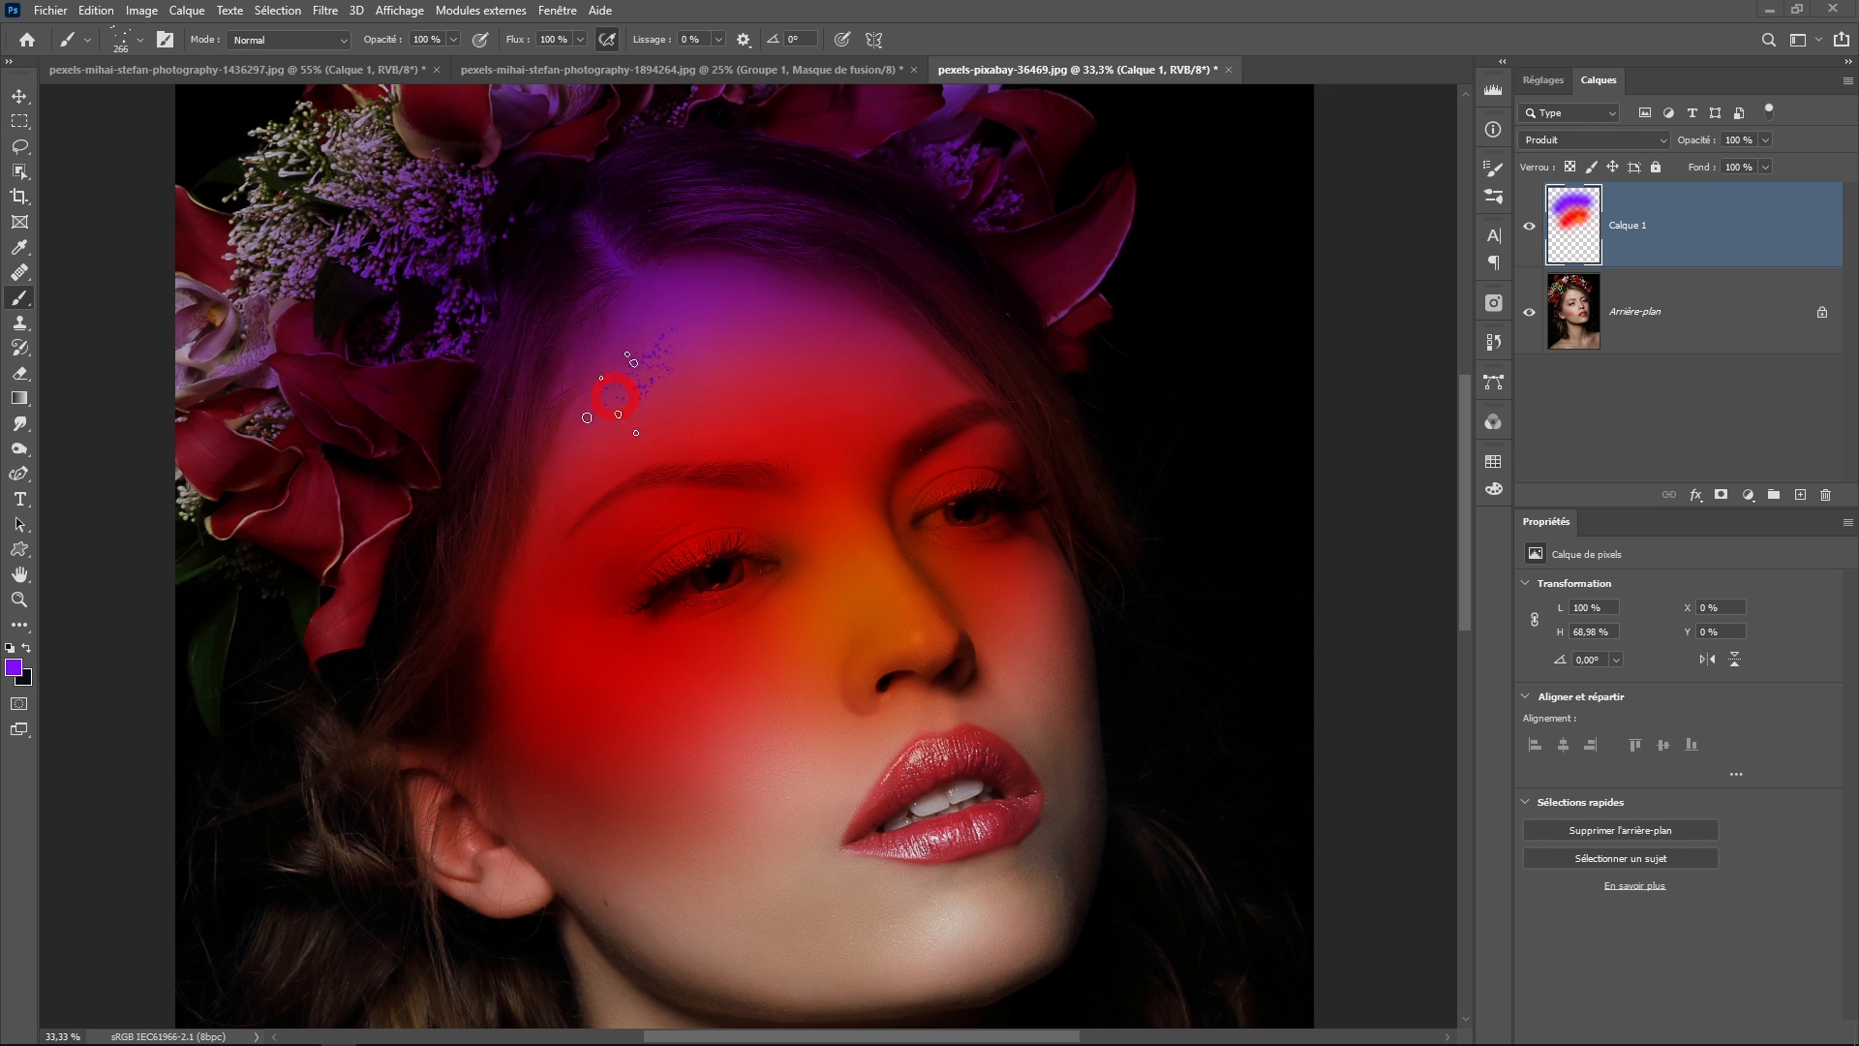
{"action": "mouse_move", "coordinate": [613, 397]}
{"action": "left_mouse_down"}
{"action": "mouse_move", "coordinate": [545, 524]}
{"action": "mouse_move", "coordinate": [504, 726]}
{"action": "mouse_move", "coordinate": [534, 578]}
{"action": "mouse_move", "coordinate": [593, 494]}
{"action": "mouse_move", "coordinate": [567, 503]}
{"action": "mouse_move", "coordinate": [543, 576]}
{"action": "mouse_move", "coordinate": [633, 706]}
{"action": "mouse_move", "coordinate": [858, 612]}
{"action": "mouse_move", "coordinate": [1062, 456]}
{"action": "left_mouse_up"}
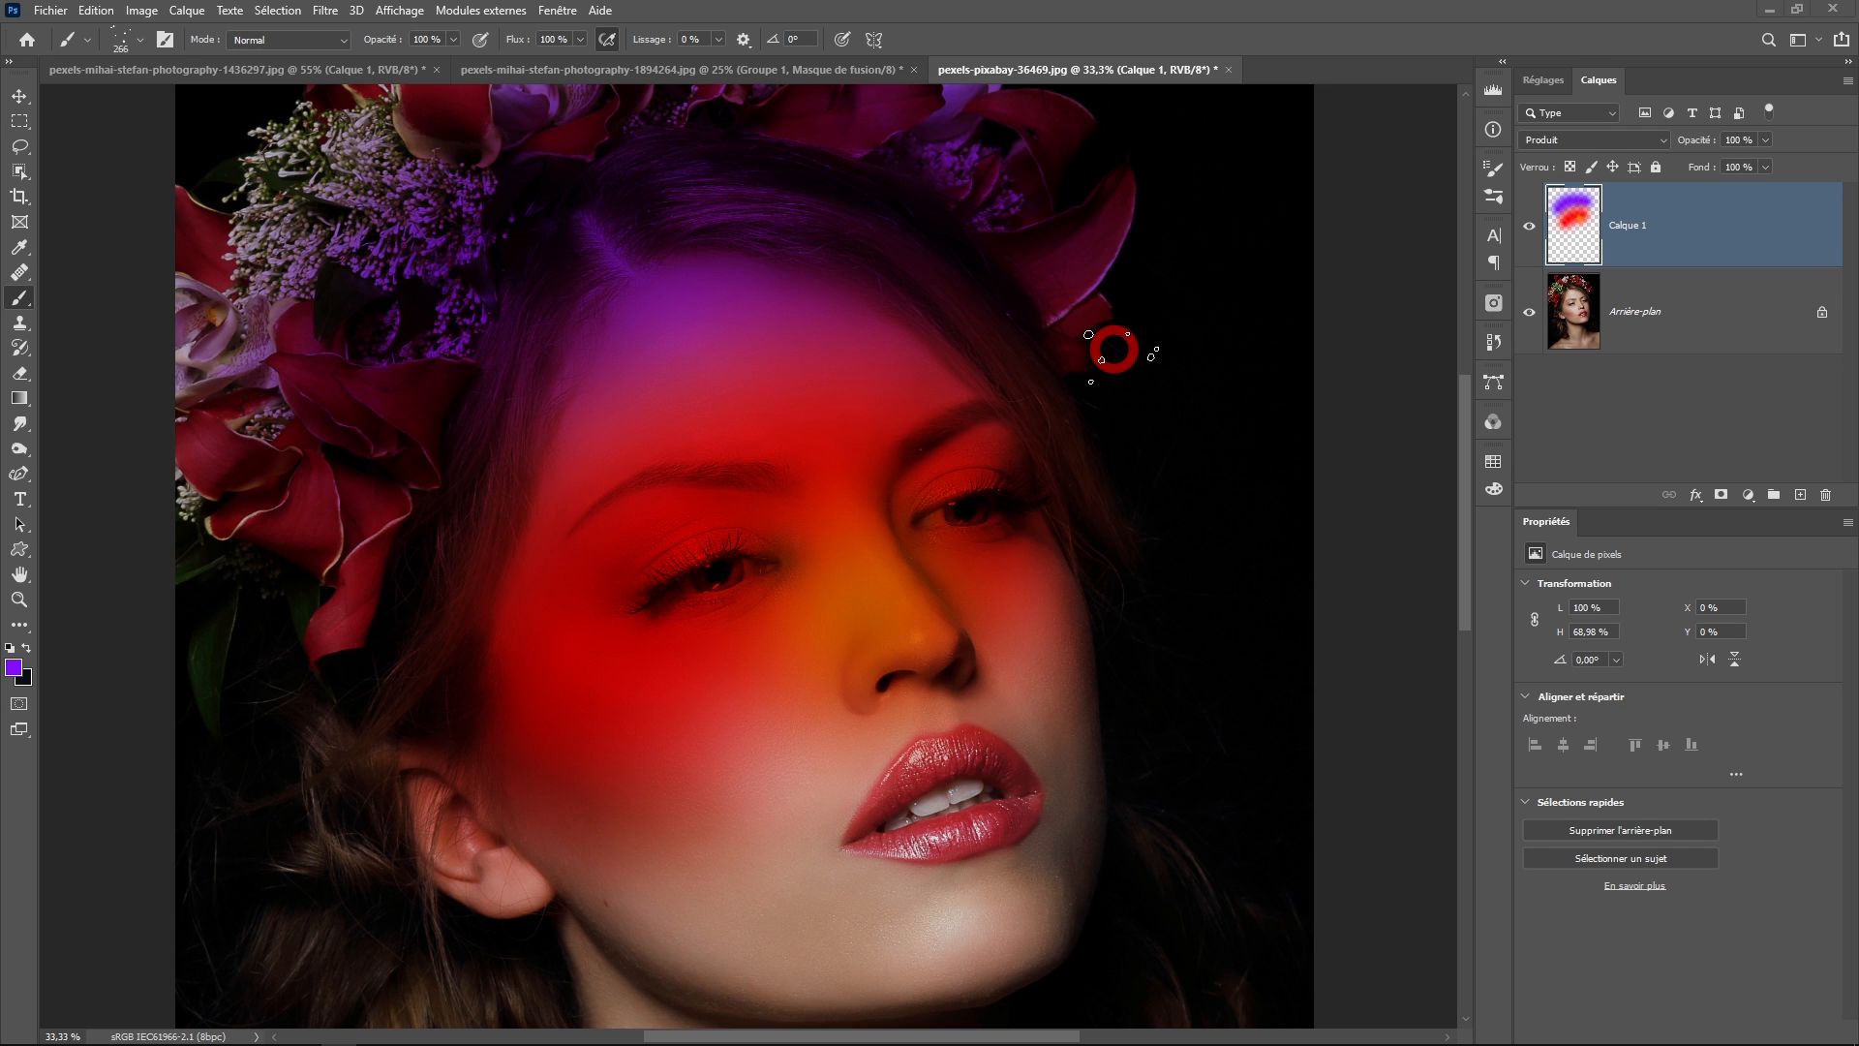
- Try a purple spatter stroke over the temple, cheeks and nose, examine the dots close up, and undo it
{"action": "mouse_move", "coordinate": [588, 399]}
{"action": "left_mouse_down"}
{"action": "mouse_move", "coordinate": [520, 499]}
{"action": "mouse_move", "coordinate": [528, 632]}
{"action": "mouse_move", "coordinate": [638, 718]}
{"action": "mouse_move", "coordinate": [960, 576]}
{"action": "mouse_move", "coordinate": [1130, 543]}
{"action": "left_mouse_up"}
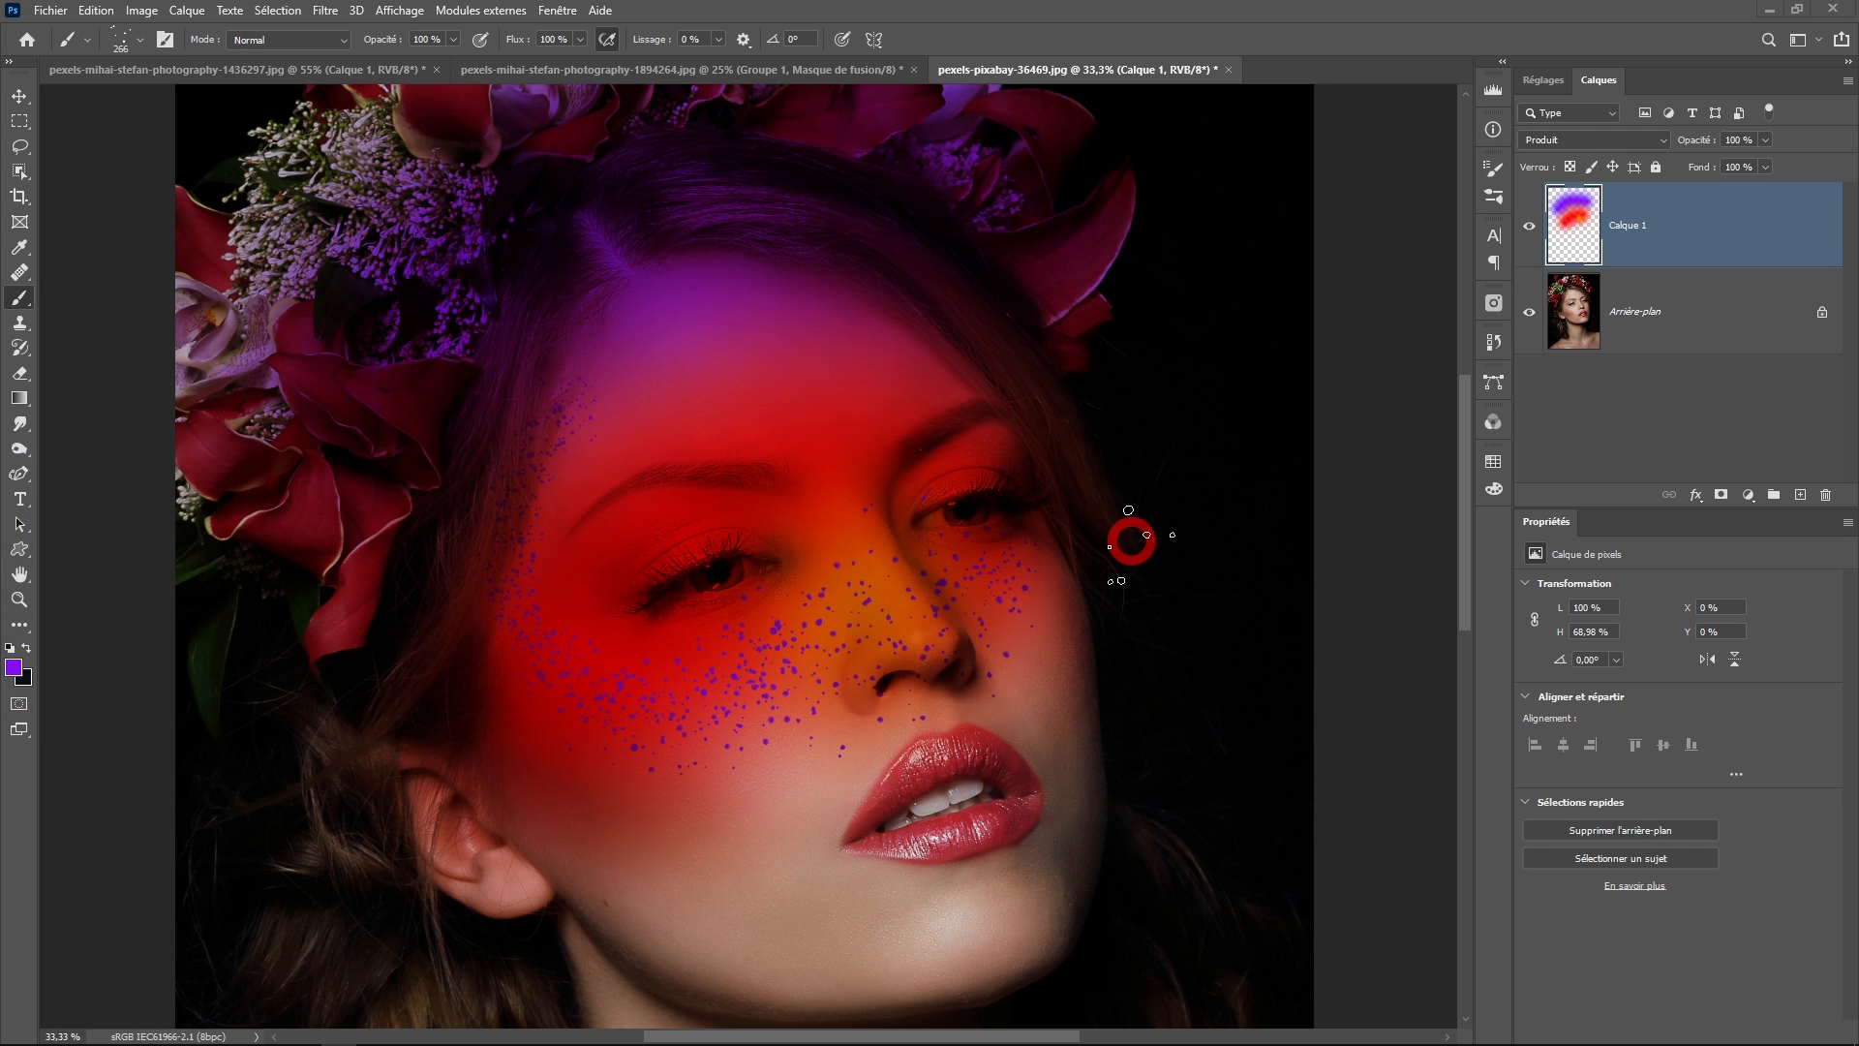
{"action": "scroll", "coordinate": [788, 610], "scroll_direction": "up", "scroll_amount": 2}
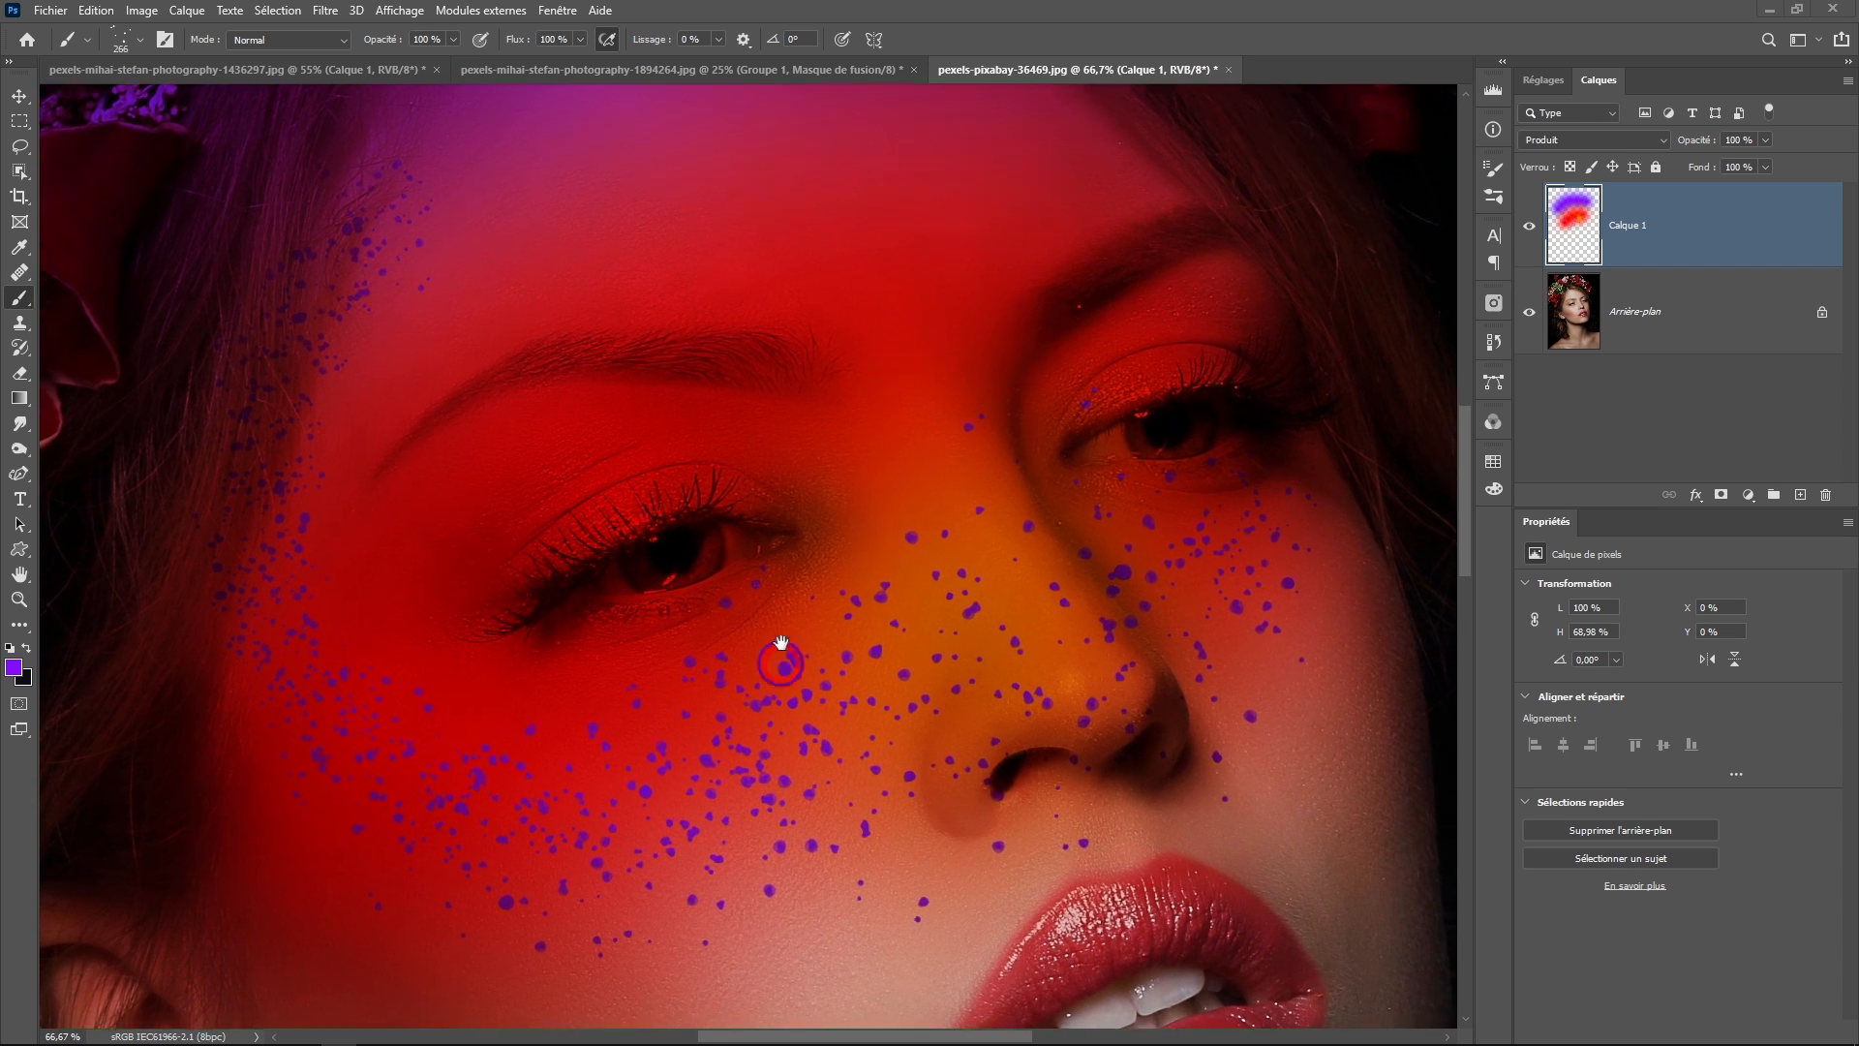
{"action": "scroll", "coordinate": [802, 610], "scroll_direction": "up", "scroll_amount": 1}
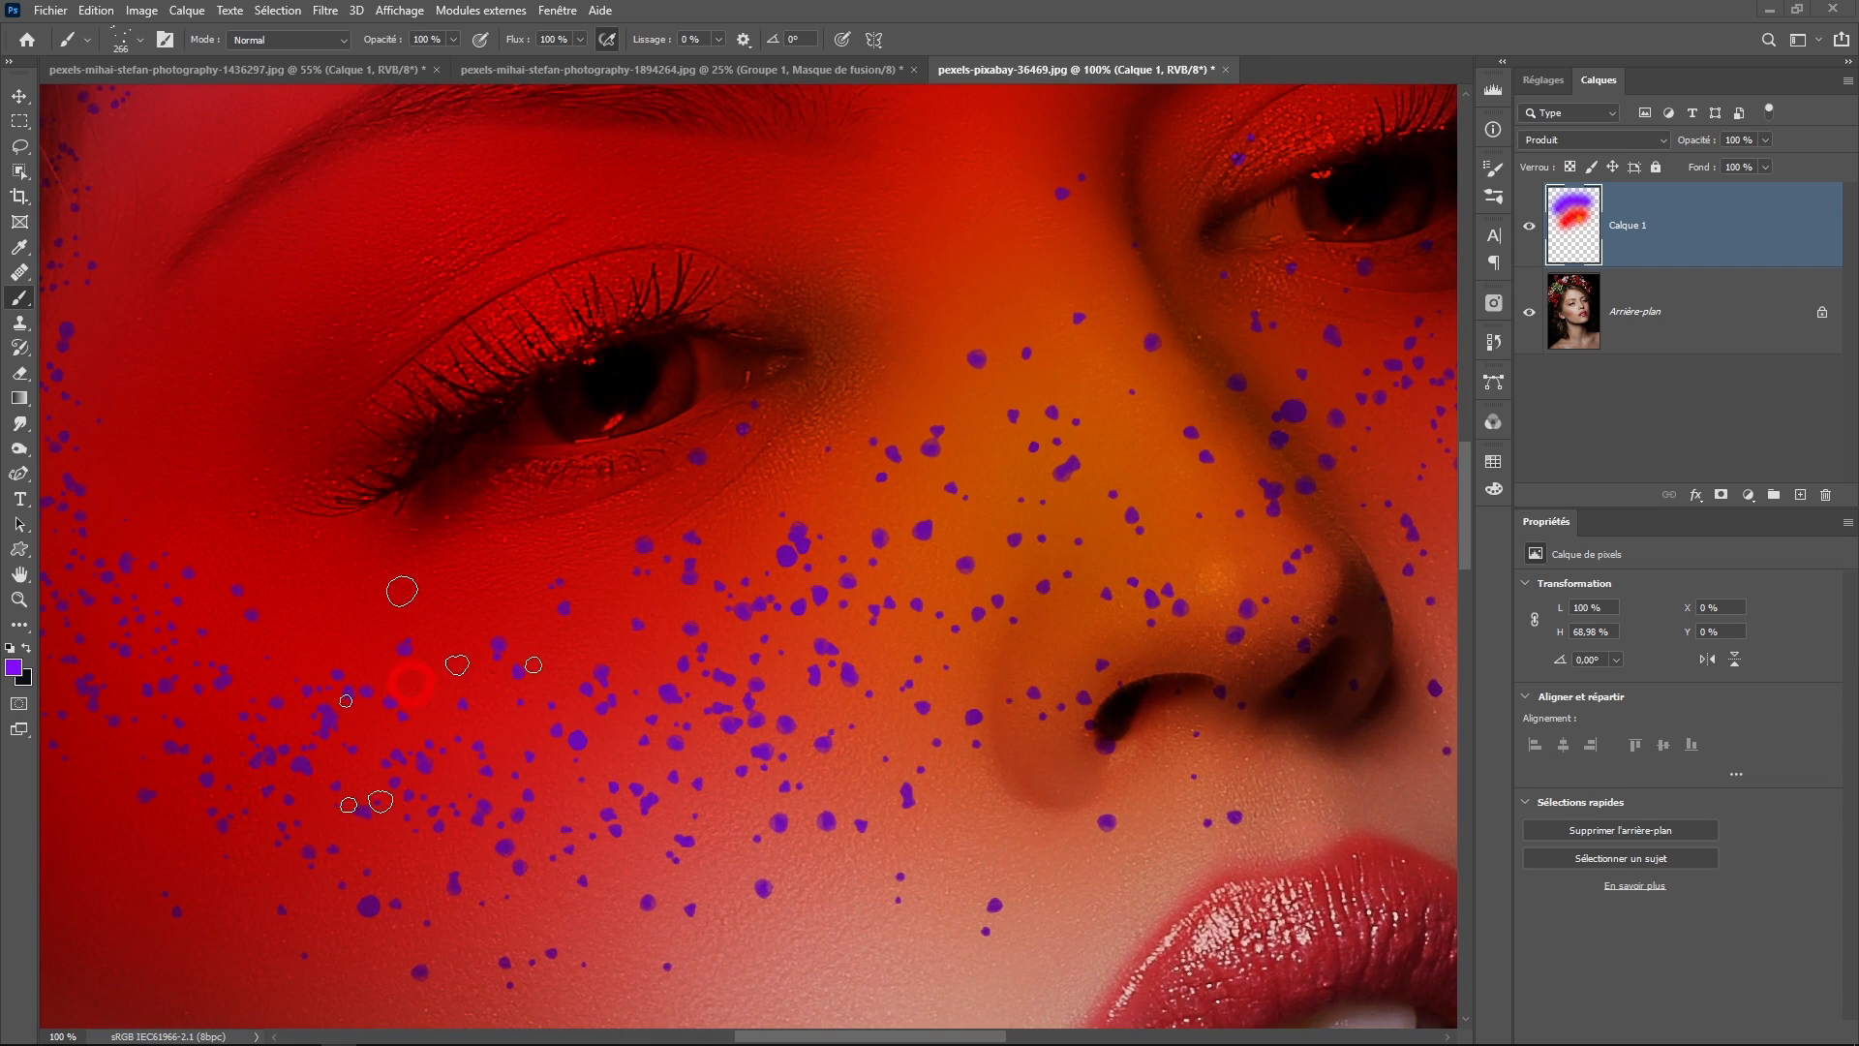
{"action": "mouse_move", "coordinate": [411, 683]}
{"action": "left_mouse_down"}
{"action": "mouse_move", "coordinate": [830, 746]}
{"action": "mouse_move", "coordinate": [855, 776]}
{"action": "left_mouse_up"}
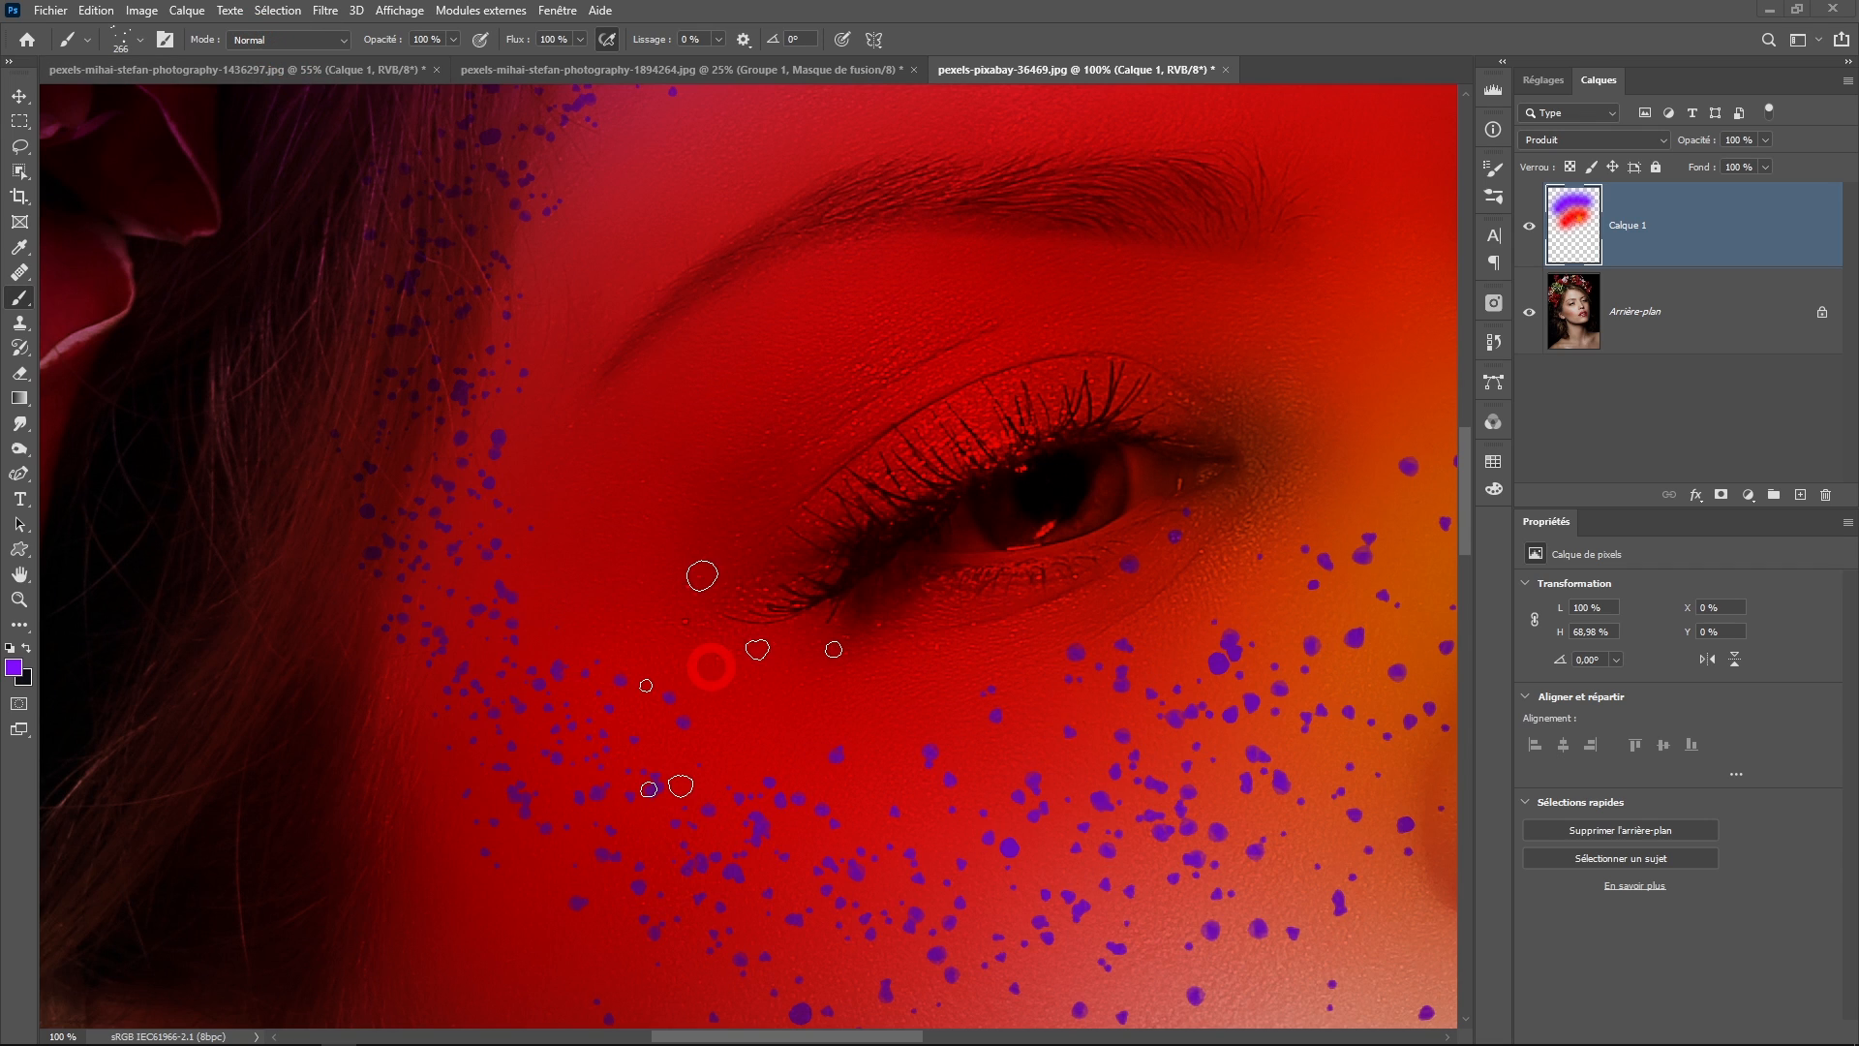
{"action": "key", "text": "ctrl+z"}
{"action": "left_click", "coordinate": [714, 667], "text": "alt"}
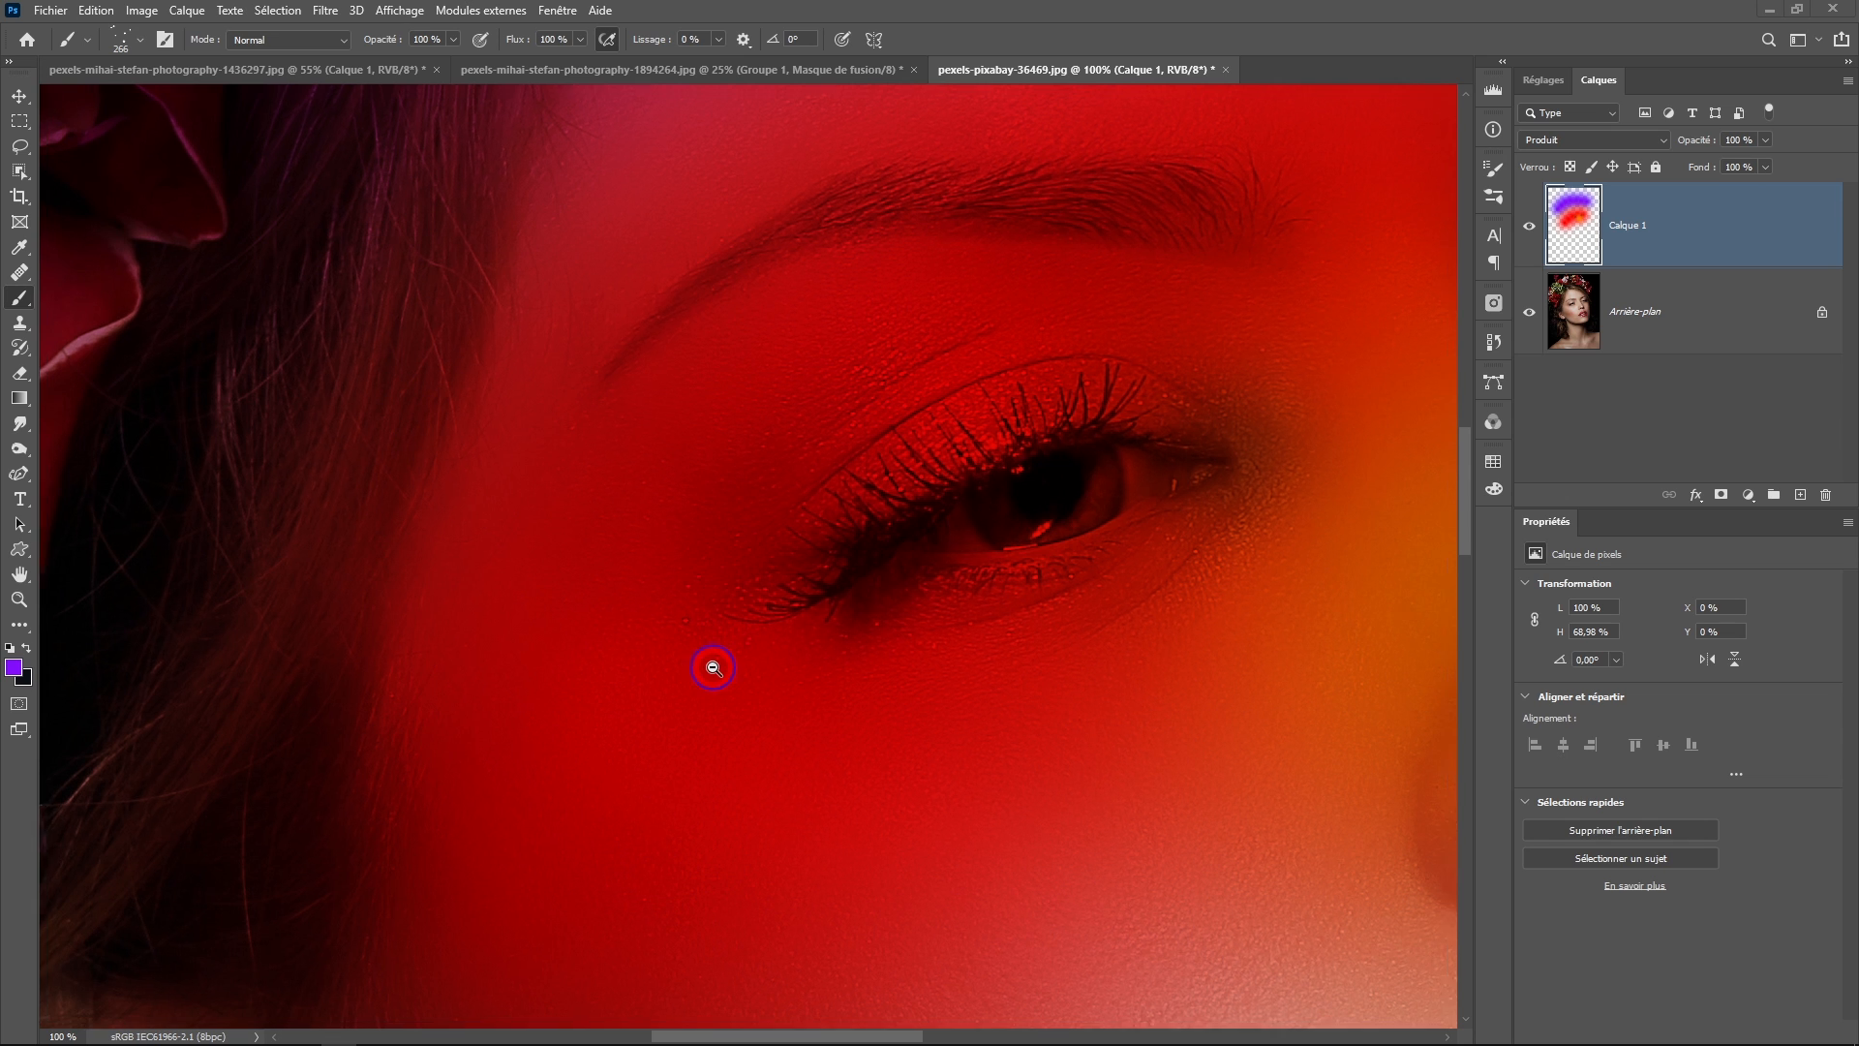
{"action": "left_click", "coordinate": [713, 667], "text": "alt"}
{"action": "left_click_drag", "start_coordinate": [860, 672], "coordinate": [622, 662]}
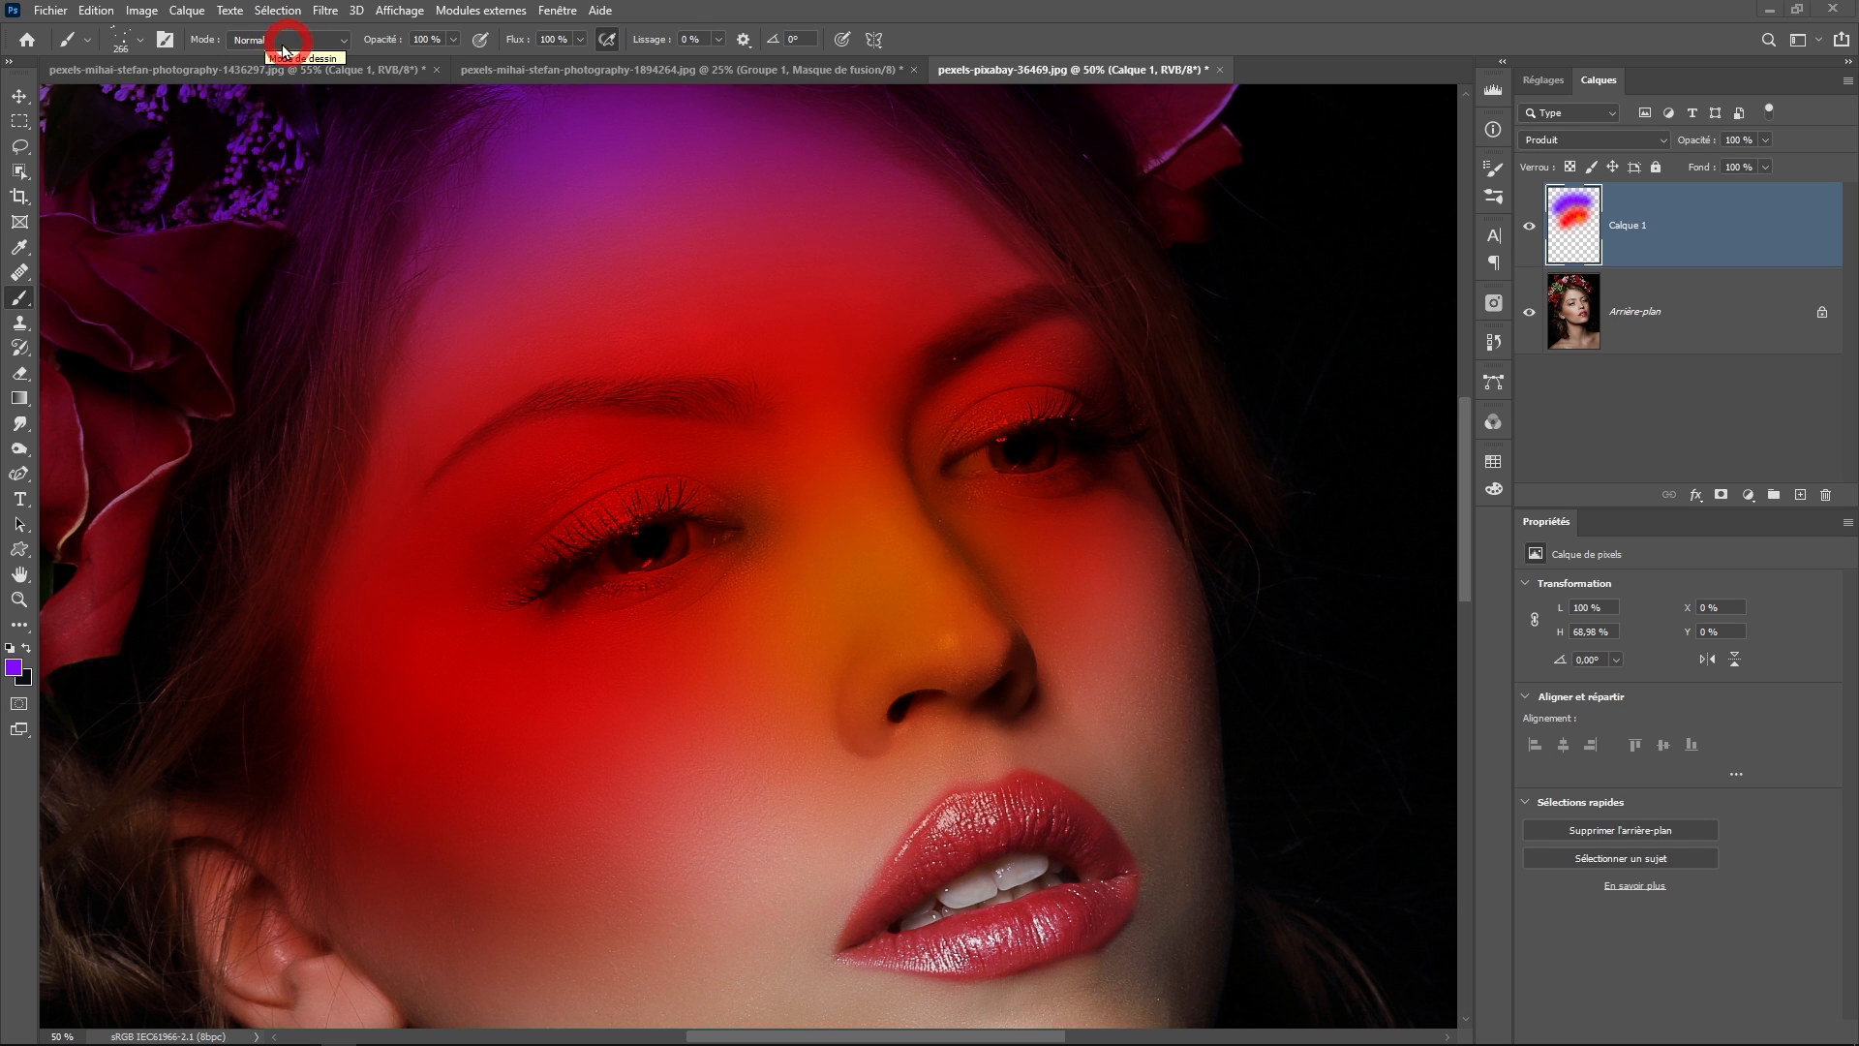
- Set the spatter brush's blending mode to Produit
{"action": "left_click", "coordinate": [321, 45]}
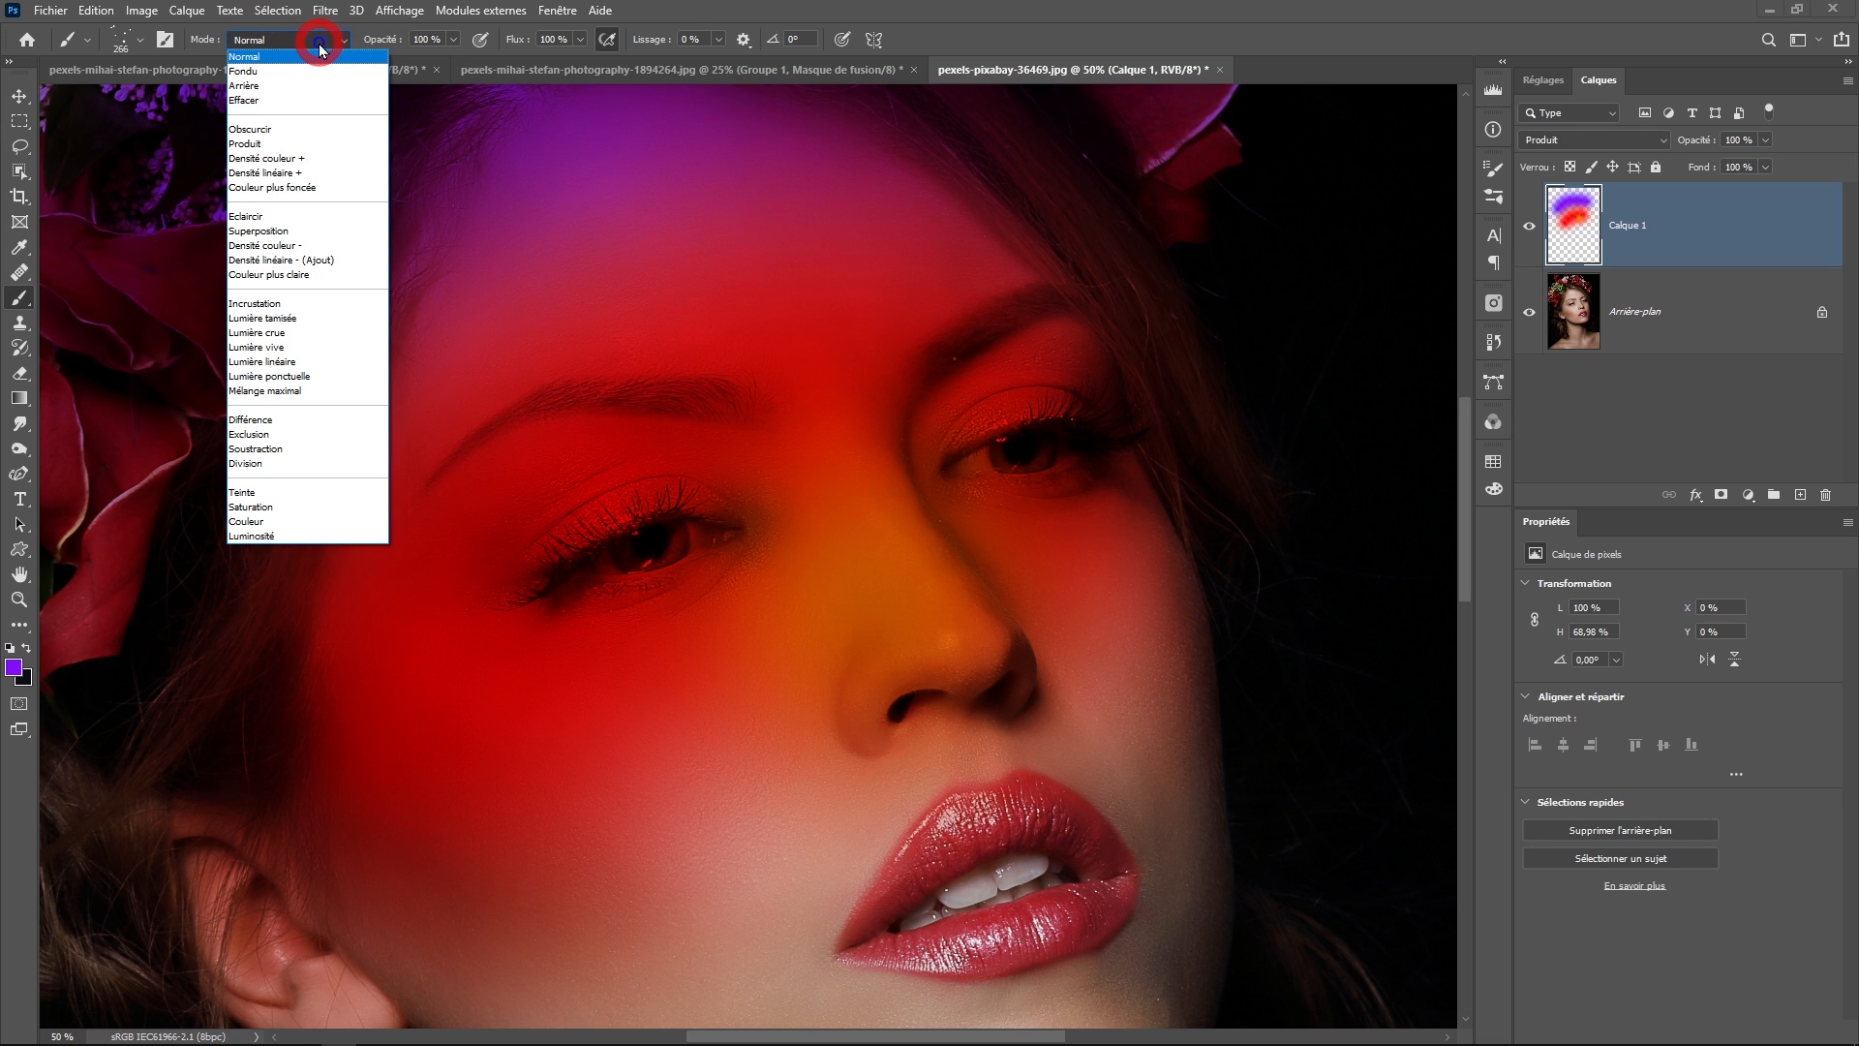
{"action": "left_click", "coordinate": [286, 146]}
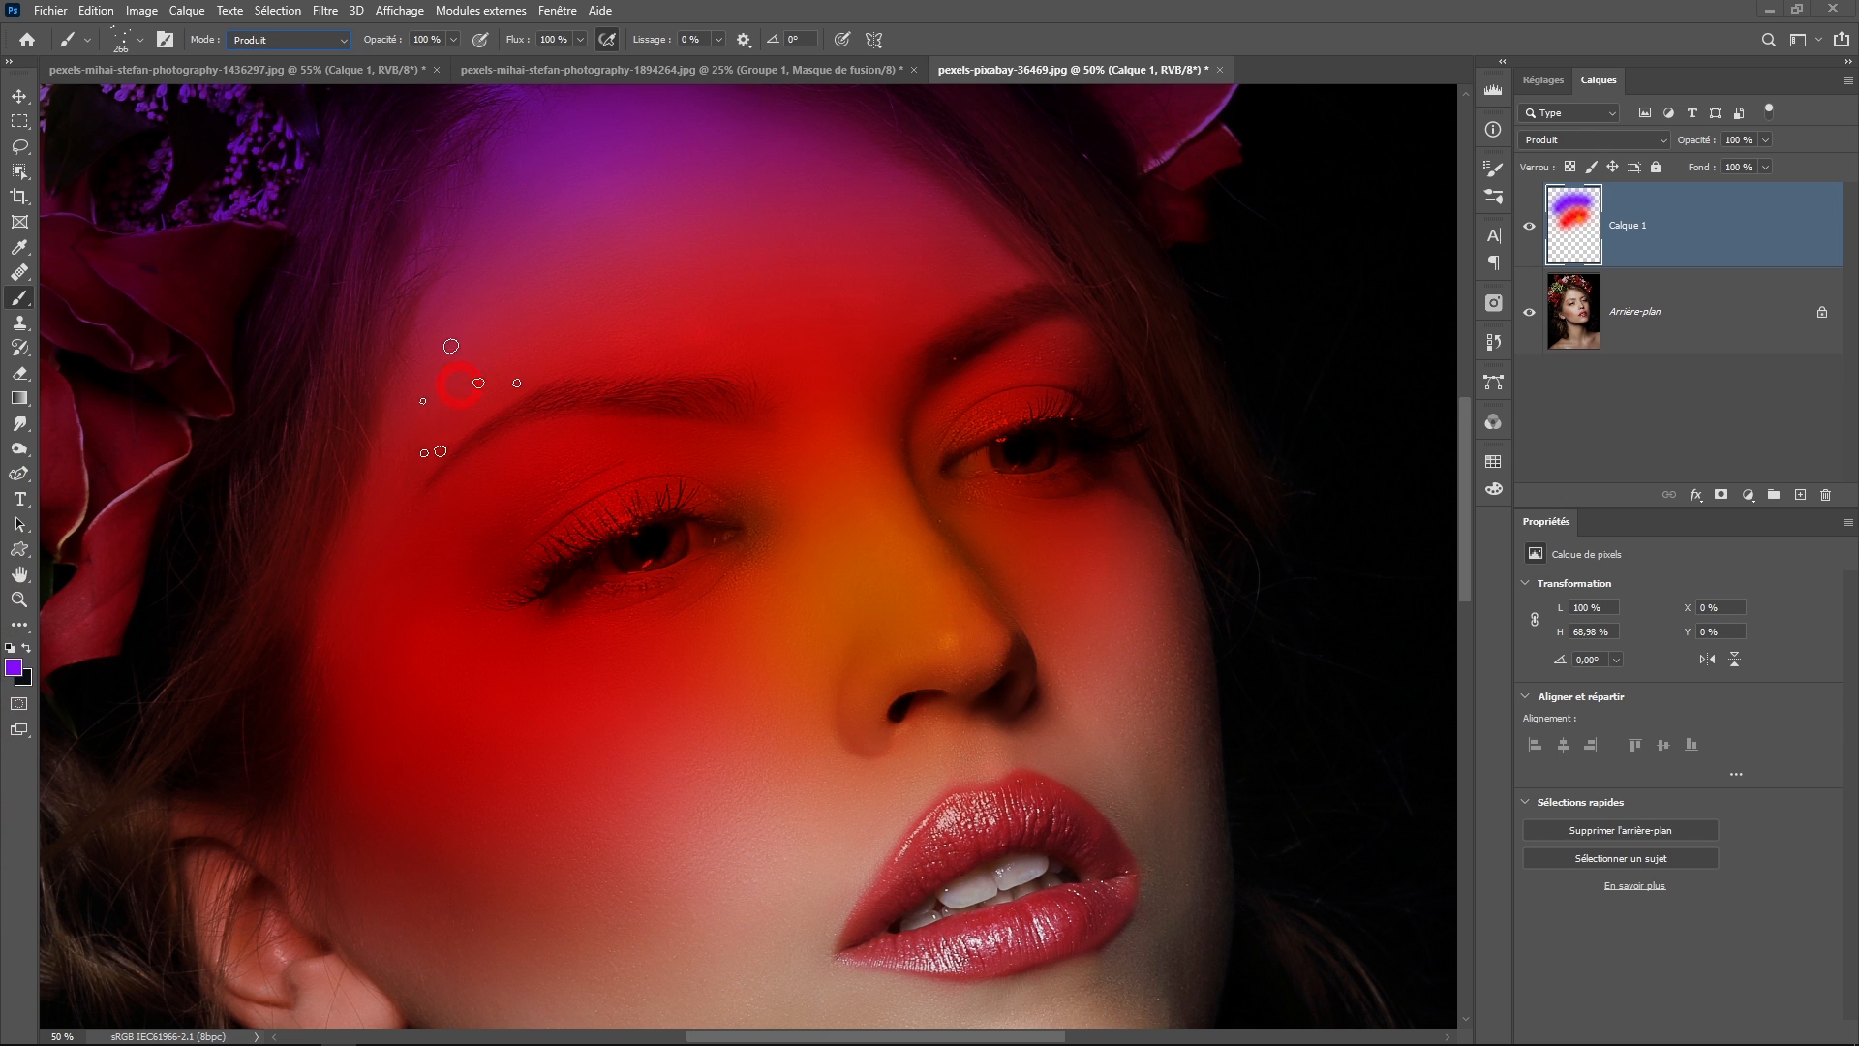
- Try a purple speckle stroke in Produit mode over the temple, cheeks and nose, examine the dots at several magnifications, and undo it
{"action": "mouse_move", "coordinate": [459, 262]}
{"action": "left_mouse_down"}
{"action": "mouse_move", "coordinate": [395, 391]}
{"action": "mouse_move", "coordinate": [390, 574]}
{"action": "mouse_move", "coordinate": [475, 674]}
{"action": "mouse_move", "coordinate": [645, 712]}
{"action": "mouse_move", "coordinate": [992, 603]}
{"action": "left_mouse_up"}
{"action": "scroll", "coordinate": [901, 629], "scroll_direction": "up", "scroll_amount": 2}
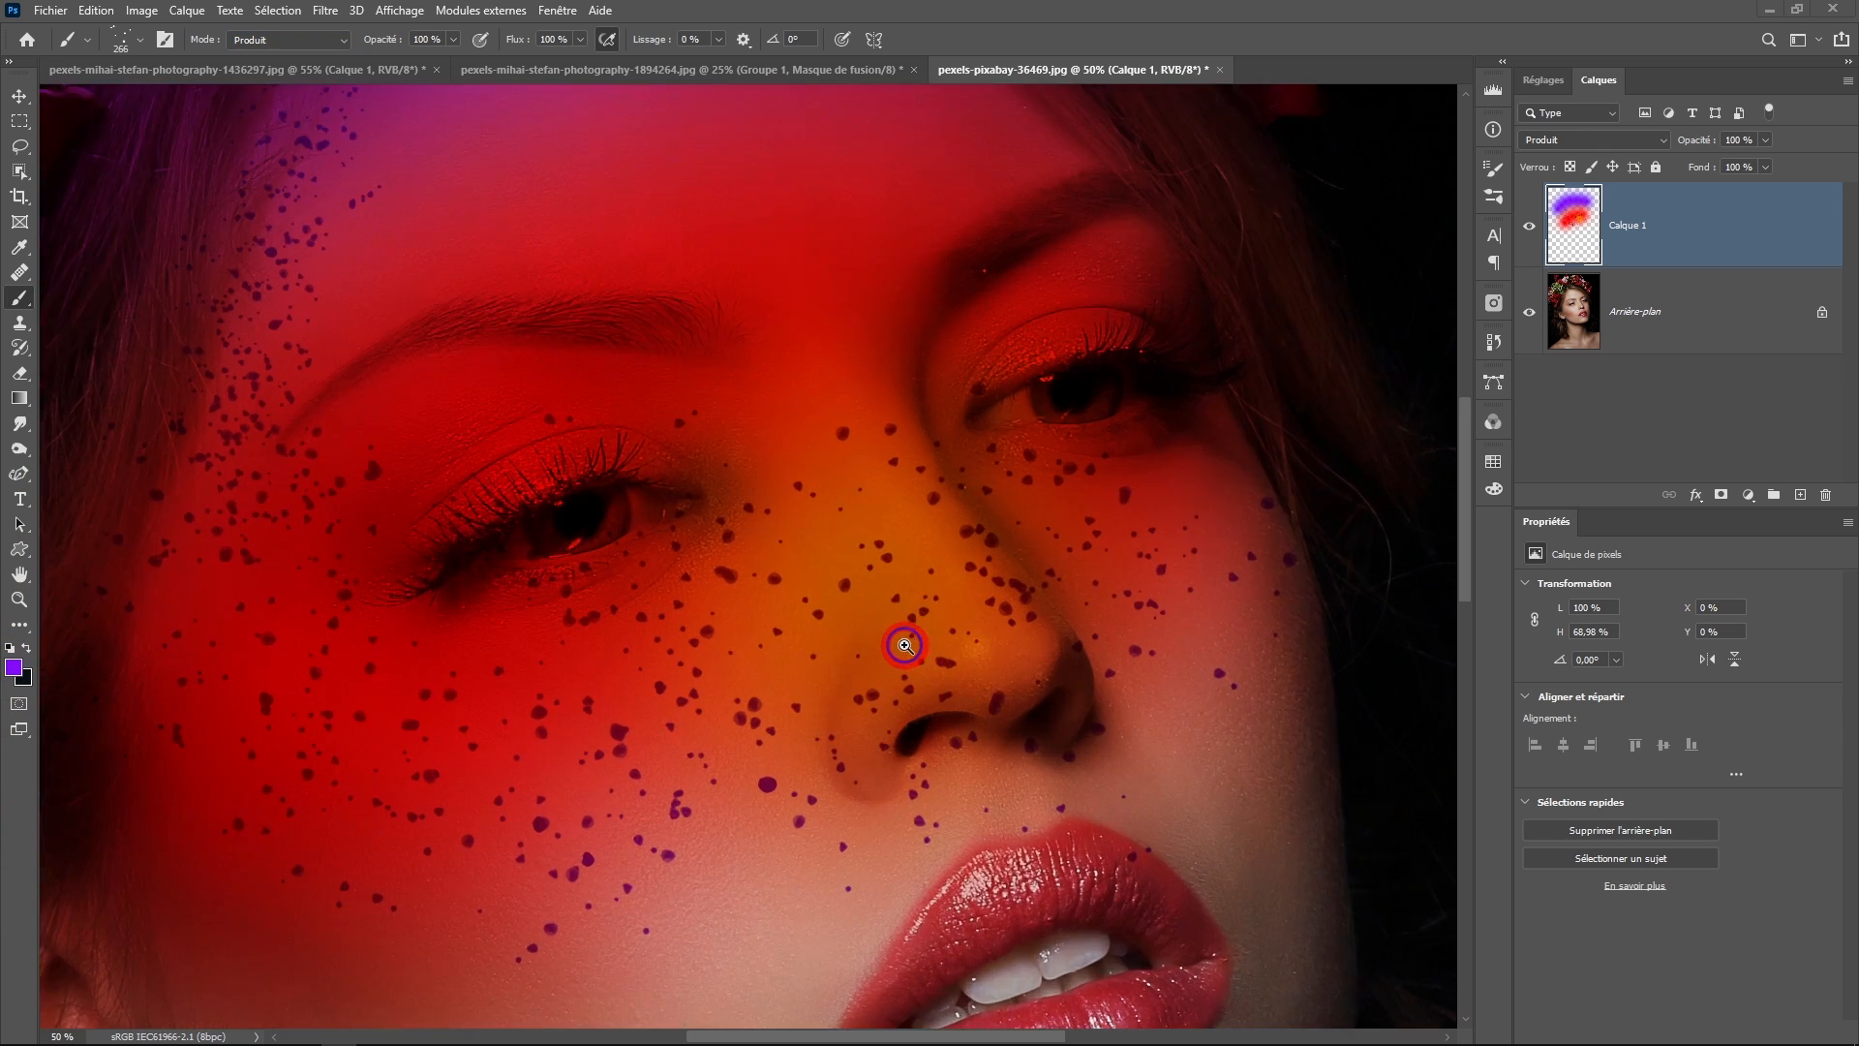
{"action": "scroll", "coordinate": [922, 513], "scroll_direction": "down", "scroll_amount": 3}
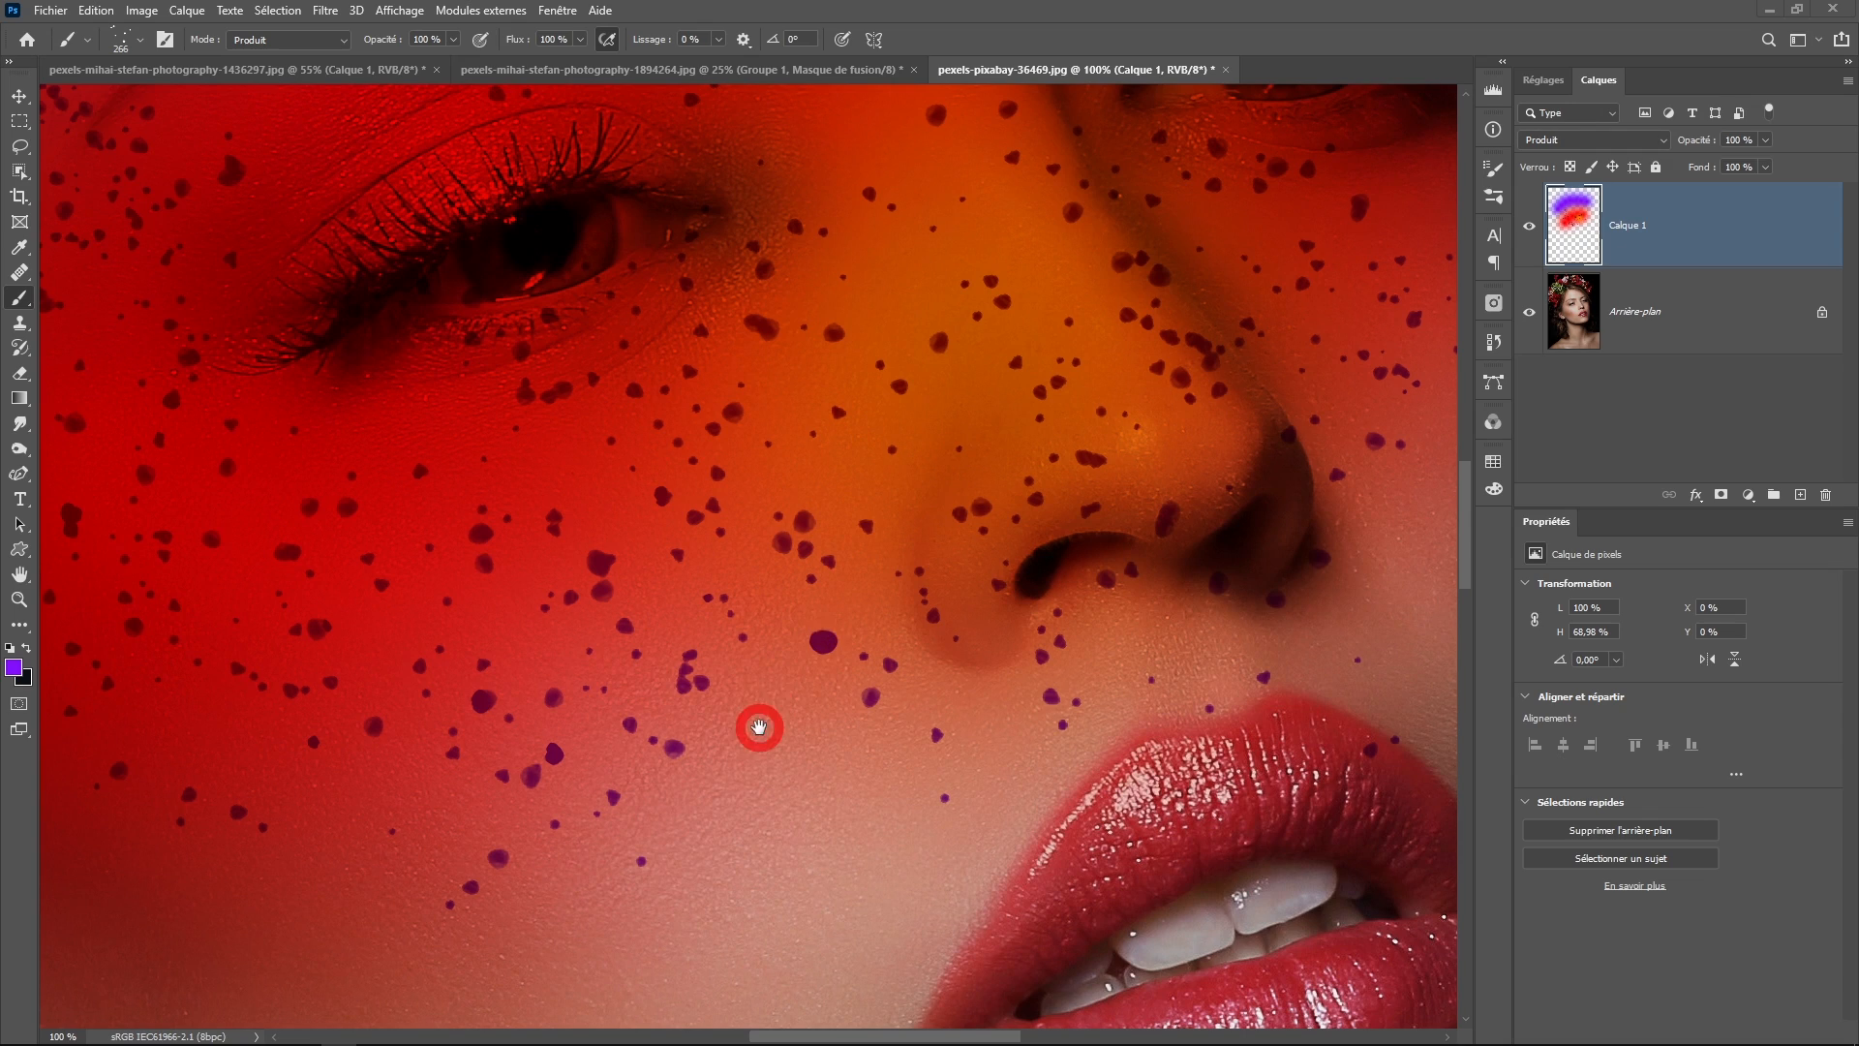
{"action": "left_click", "coordinate": [685, 768], "text": "ctrl"}
{"action": "scroll", "coordinate": [804, 678], "scroll_direction": "down", "scroll_amount": 2}
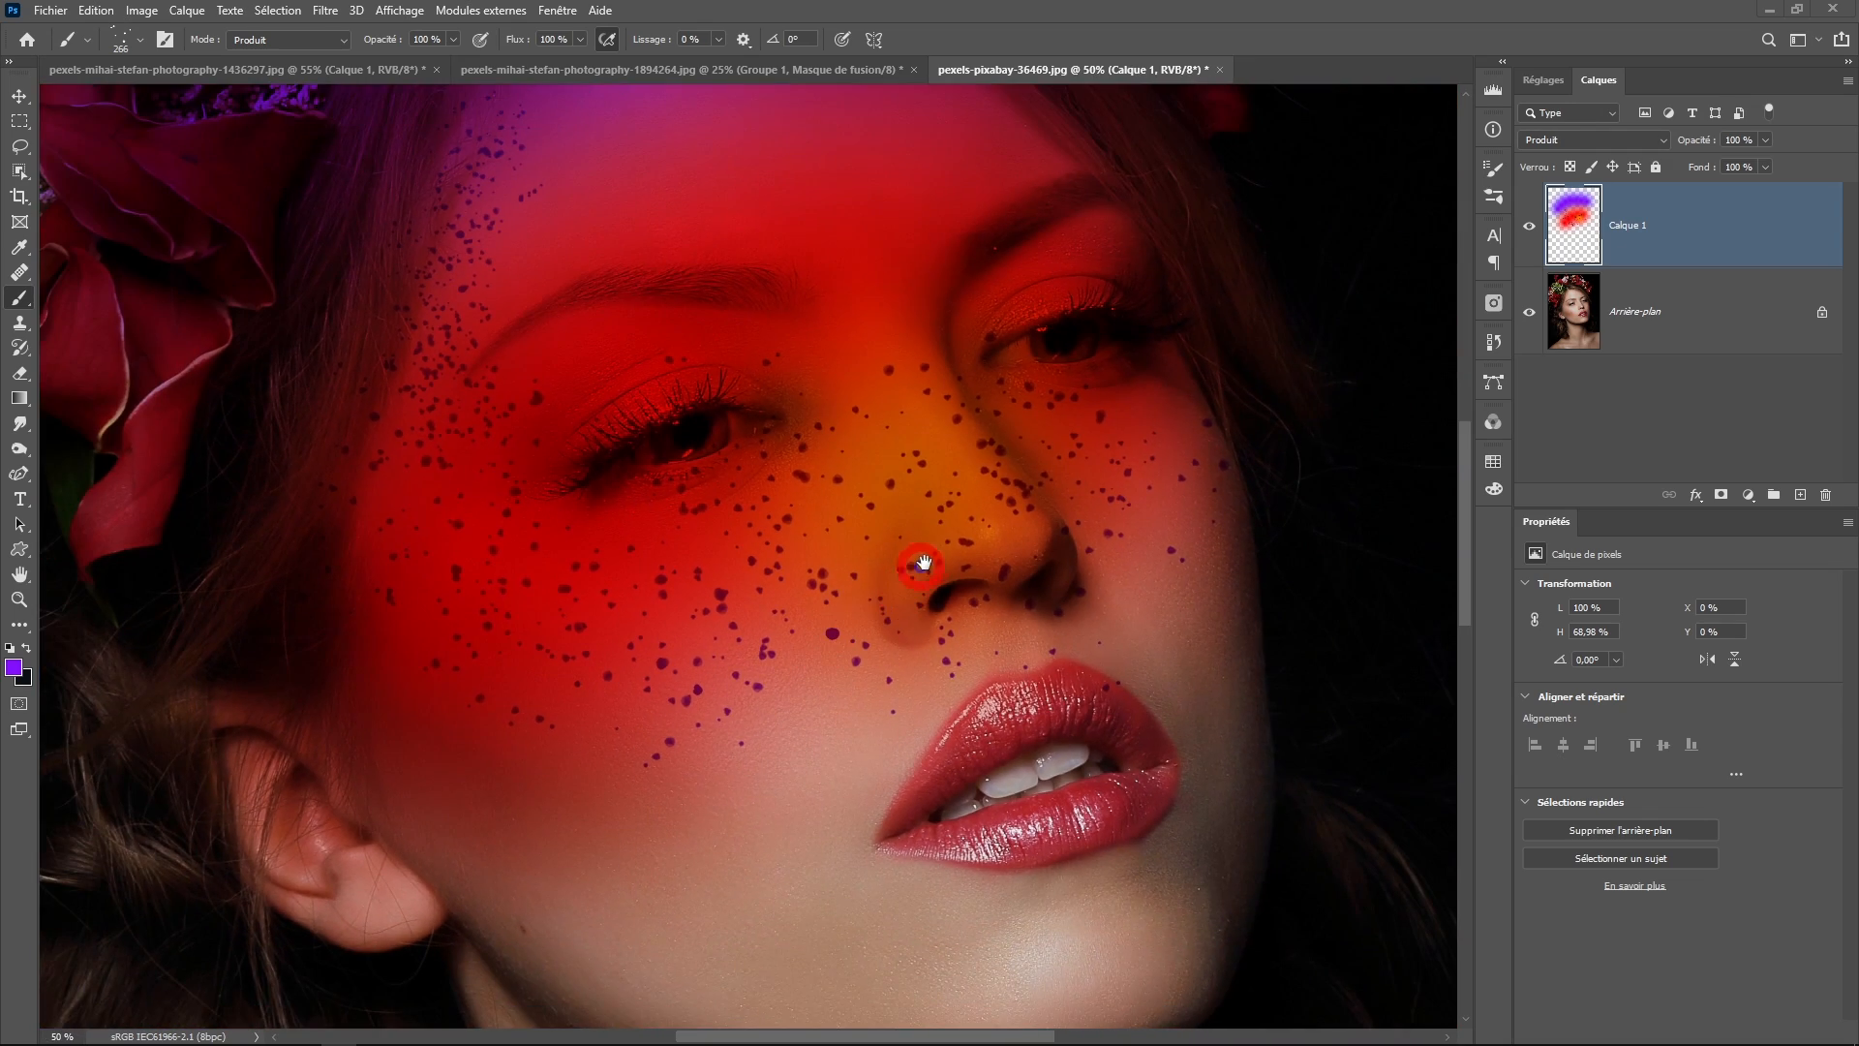
{"action": "scroll", "coordinate": [966, 533], "scroll_direction": "up", "scroll_amount": 1}
{"action": "scroll", "coordinate": [1088, 416], "scroll_direction": "up", "scroll_amount": 1}
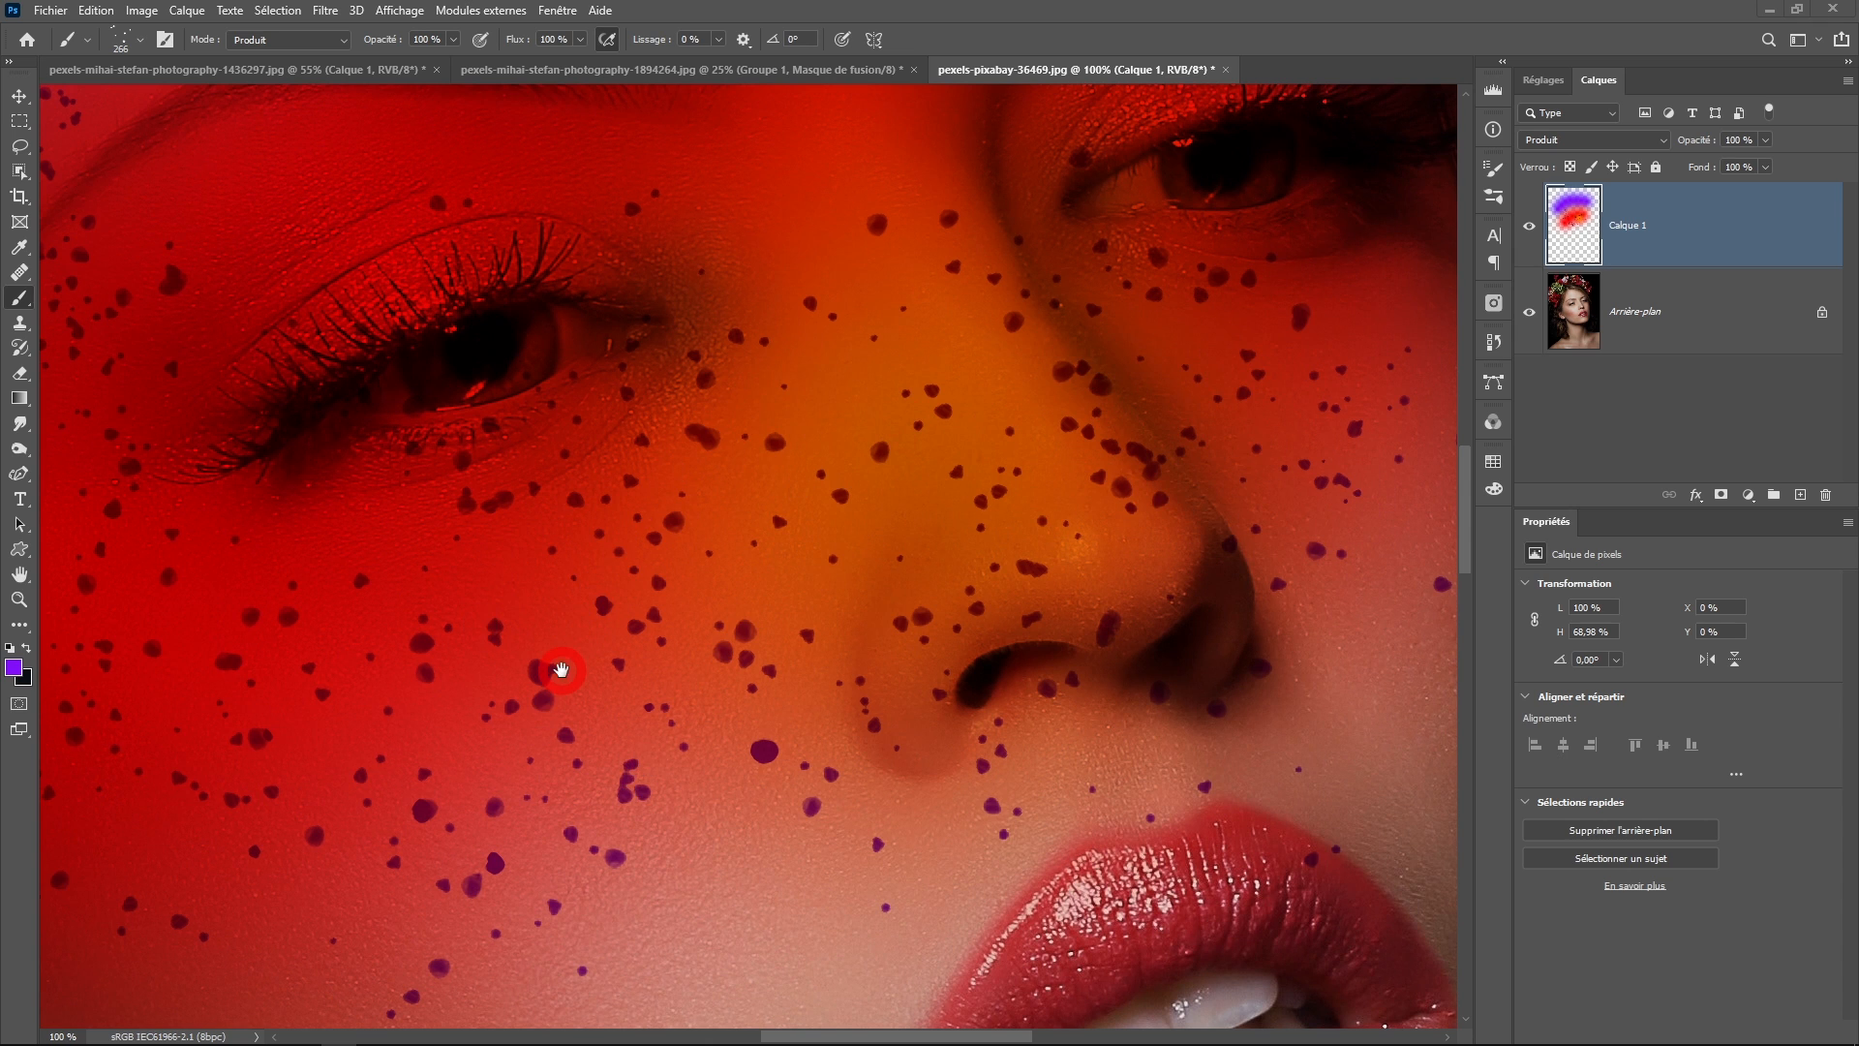
{"action": "scroll", "coordinate": [561, 670], "scroll_direction": "down", "scroll_amount": 1}
{"action": "scroll", "coordinate": [562, 670], "scroll_direction": "down", "scroll_amount": 1}
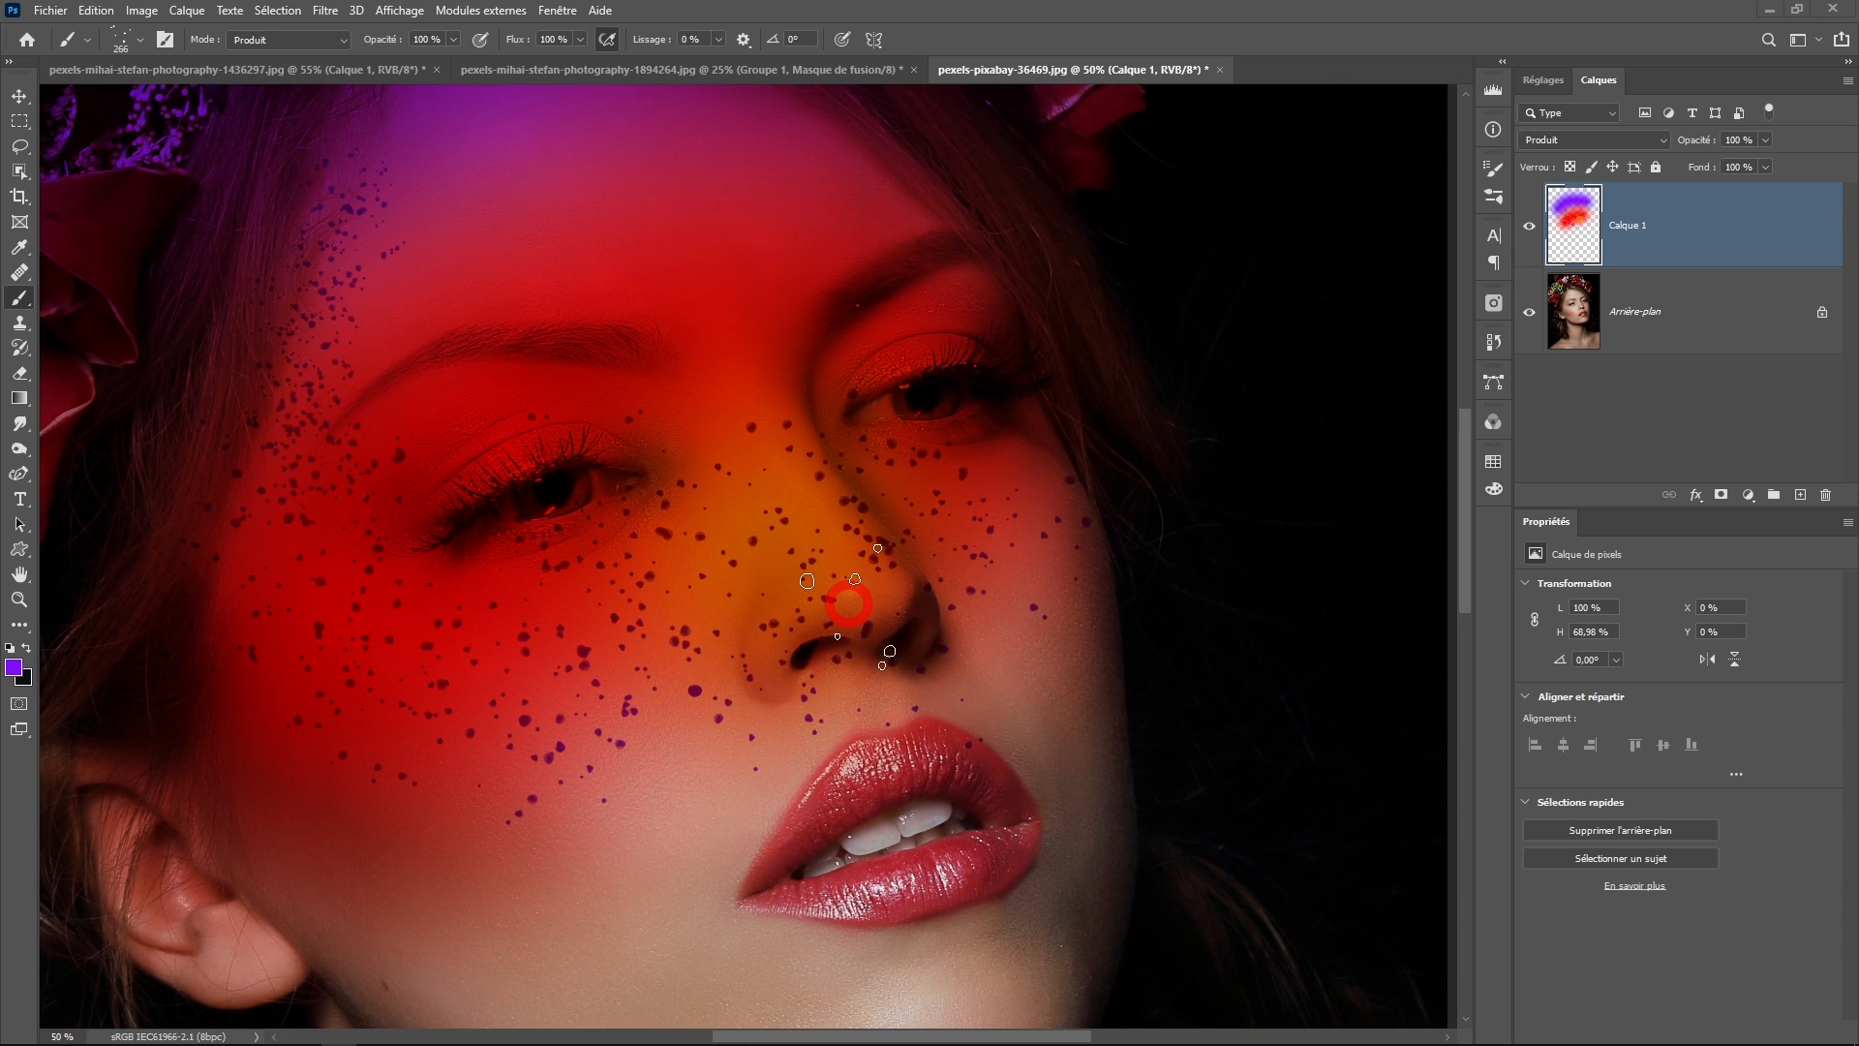
{"action": "scroll", "coordinate": [693, 548], "scroll_direction": "down", "scroll_amount": 1}
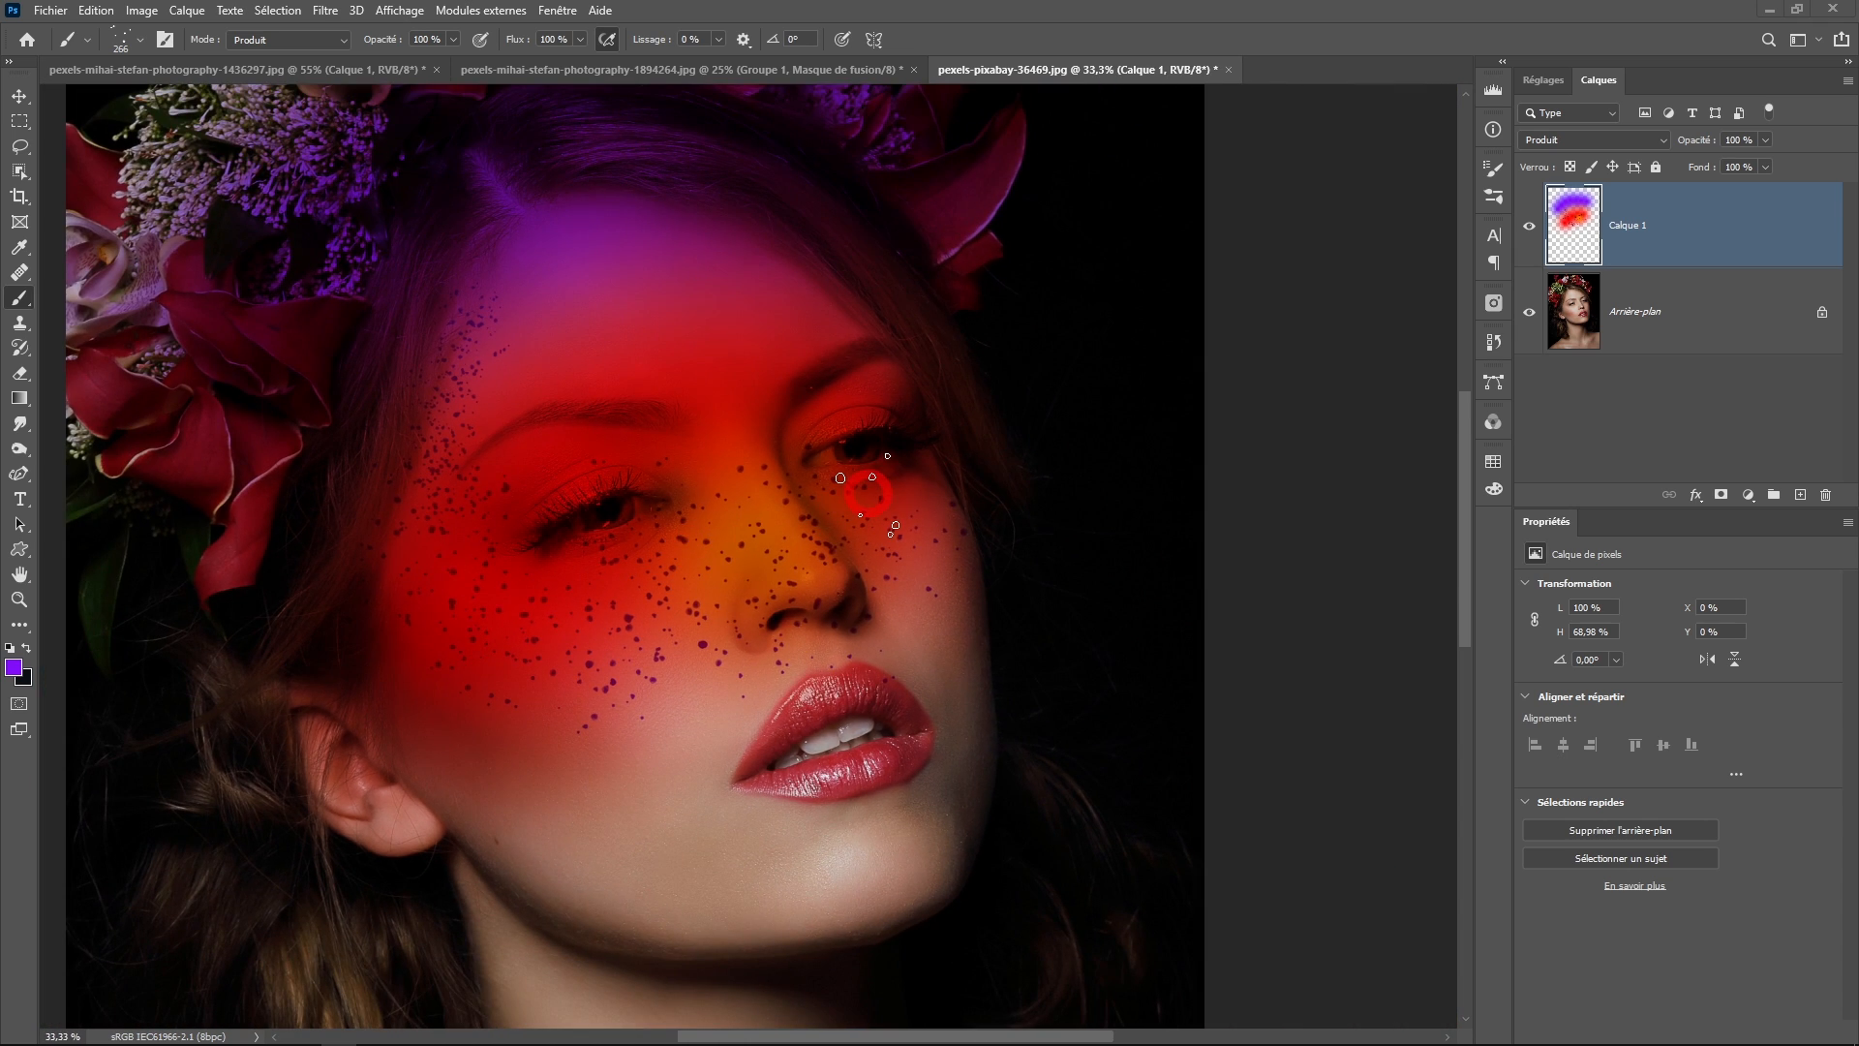
{"action": "key", "text": "ctrl+z"}
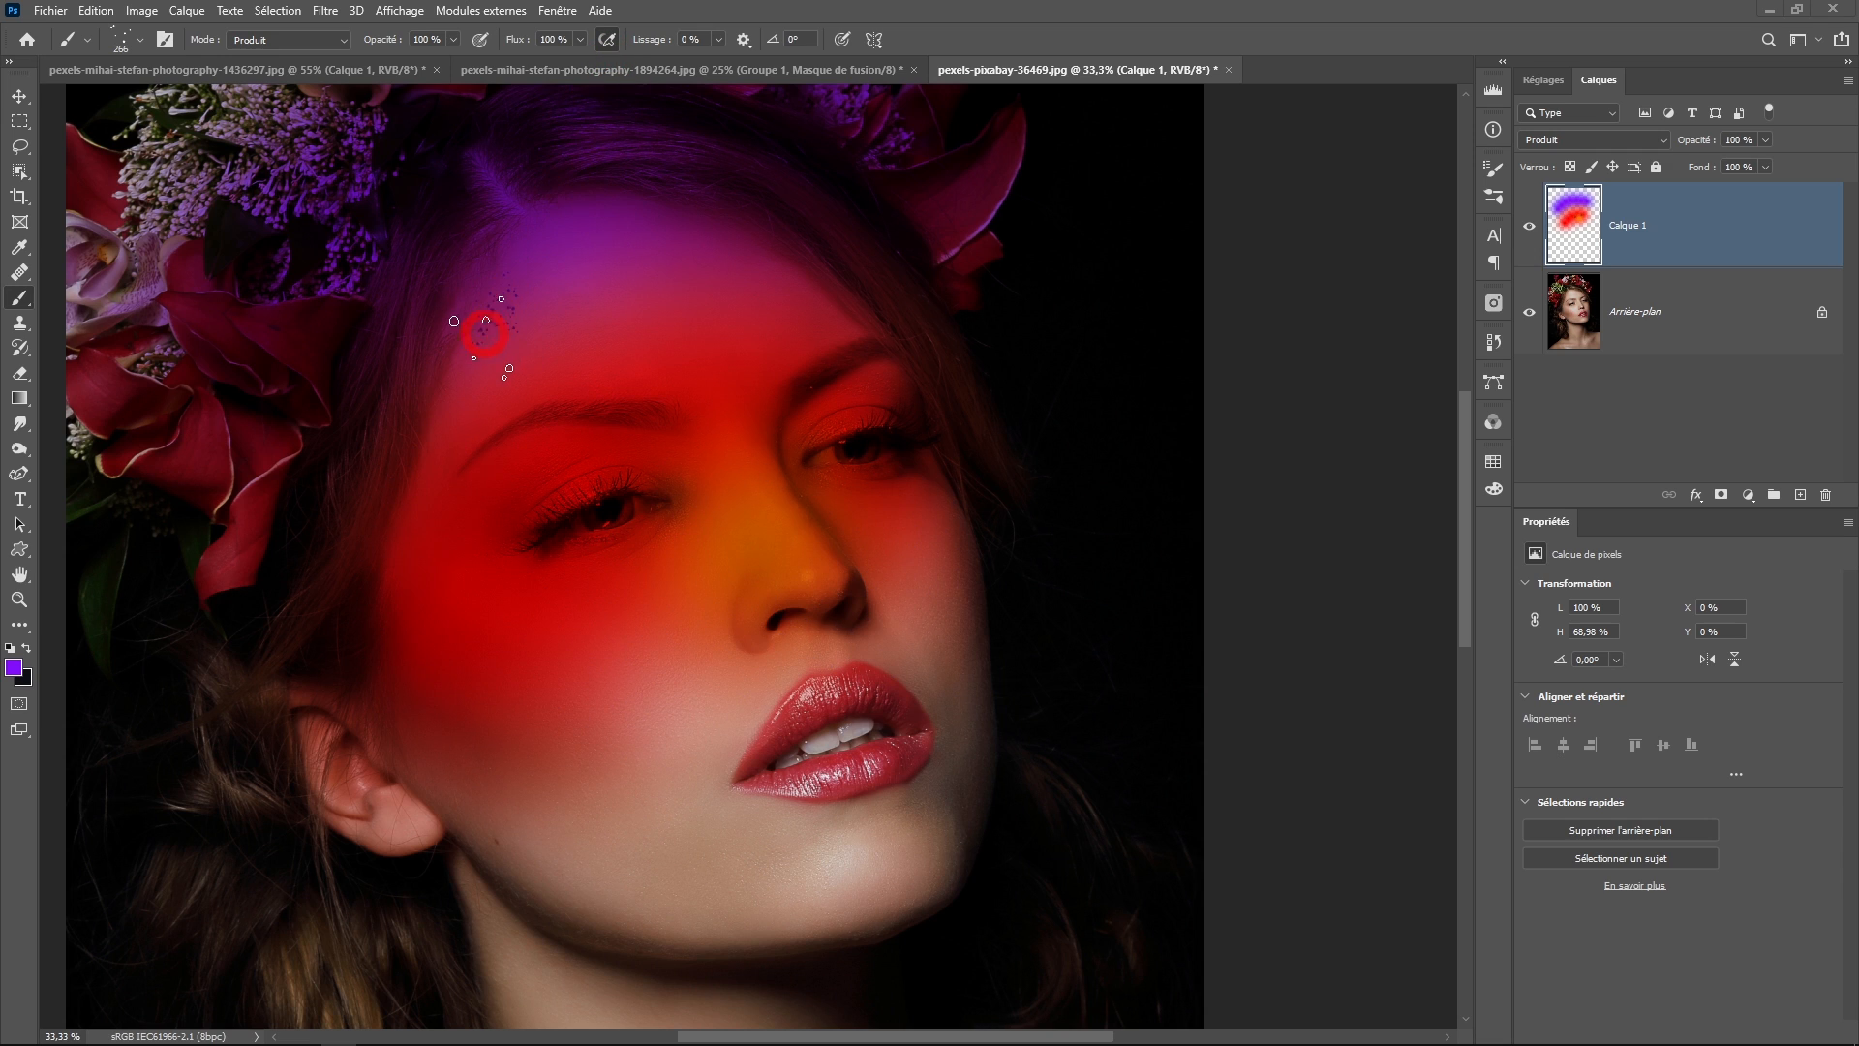
- Try a second speckle stroke curving from the temple under the eyes and across the nose, and undo it
{"action": "mouse_move", "coordinate": [485, 333]}
{"action": "left_mouse_down"}
{"action": "mouse_move", "coordinate": [428, 539]}
{"action": "mouse_move", "coordinate": [446, 620]}
{"action": "mouse_move", "coordinate": [484, 652]}
{"action": "mouse_move", "coordinate": [551, 660]}
{"action": "mouse_move", "coordinate": [772, 546]}
{"action": "mouse_move", "coordinate": [857, 501]}
{"action": "left_mouse_up"}
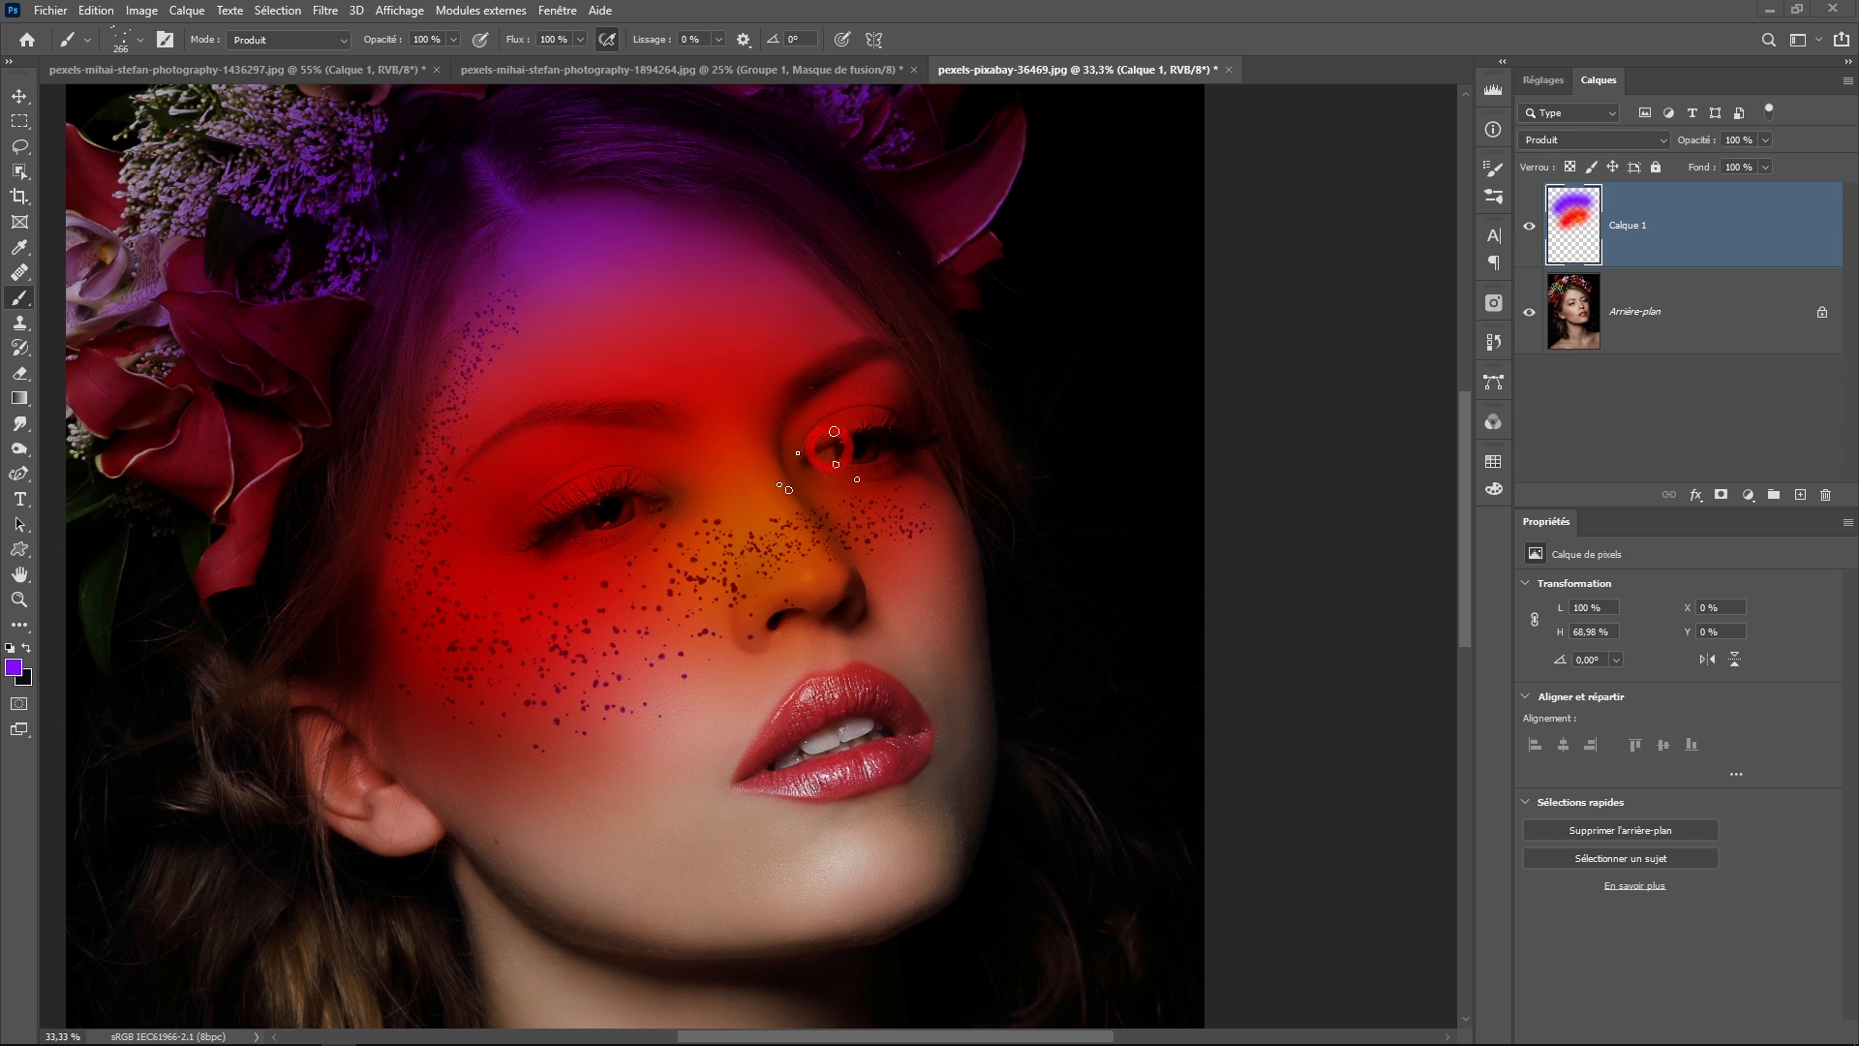
{"action": "scroll", "coordinate": [630, 498], "scroll_direction": "up", "scroll_amount": 1}
{"action": "key", "text": "ctrl+z"}
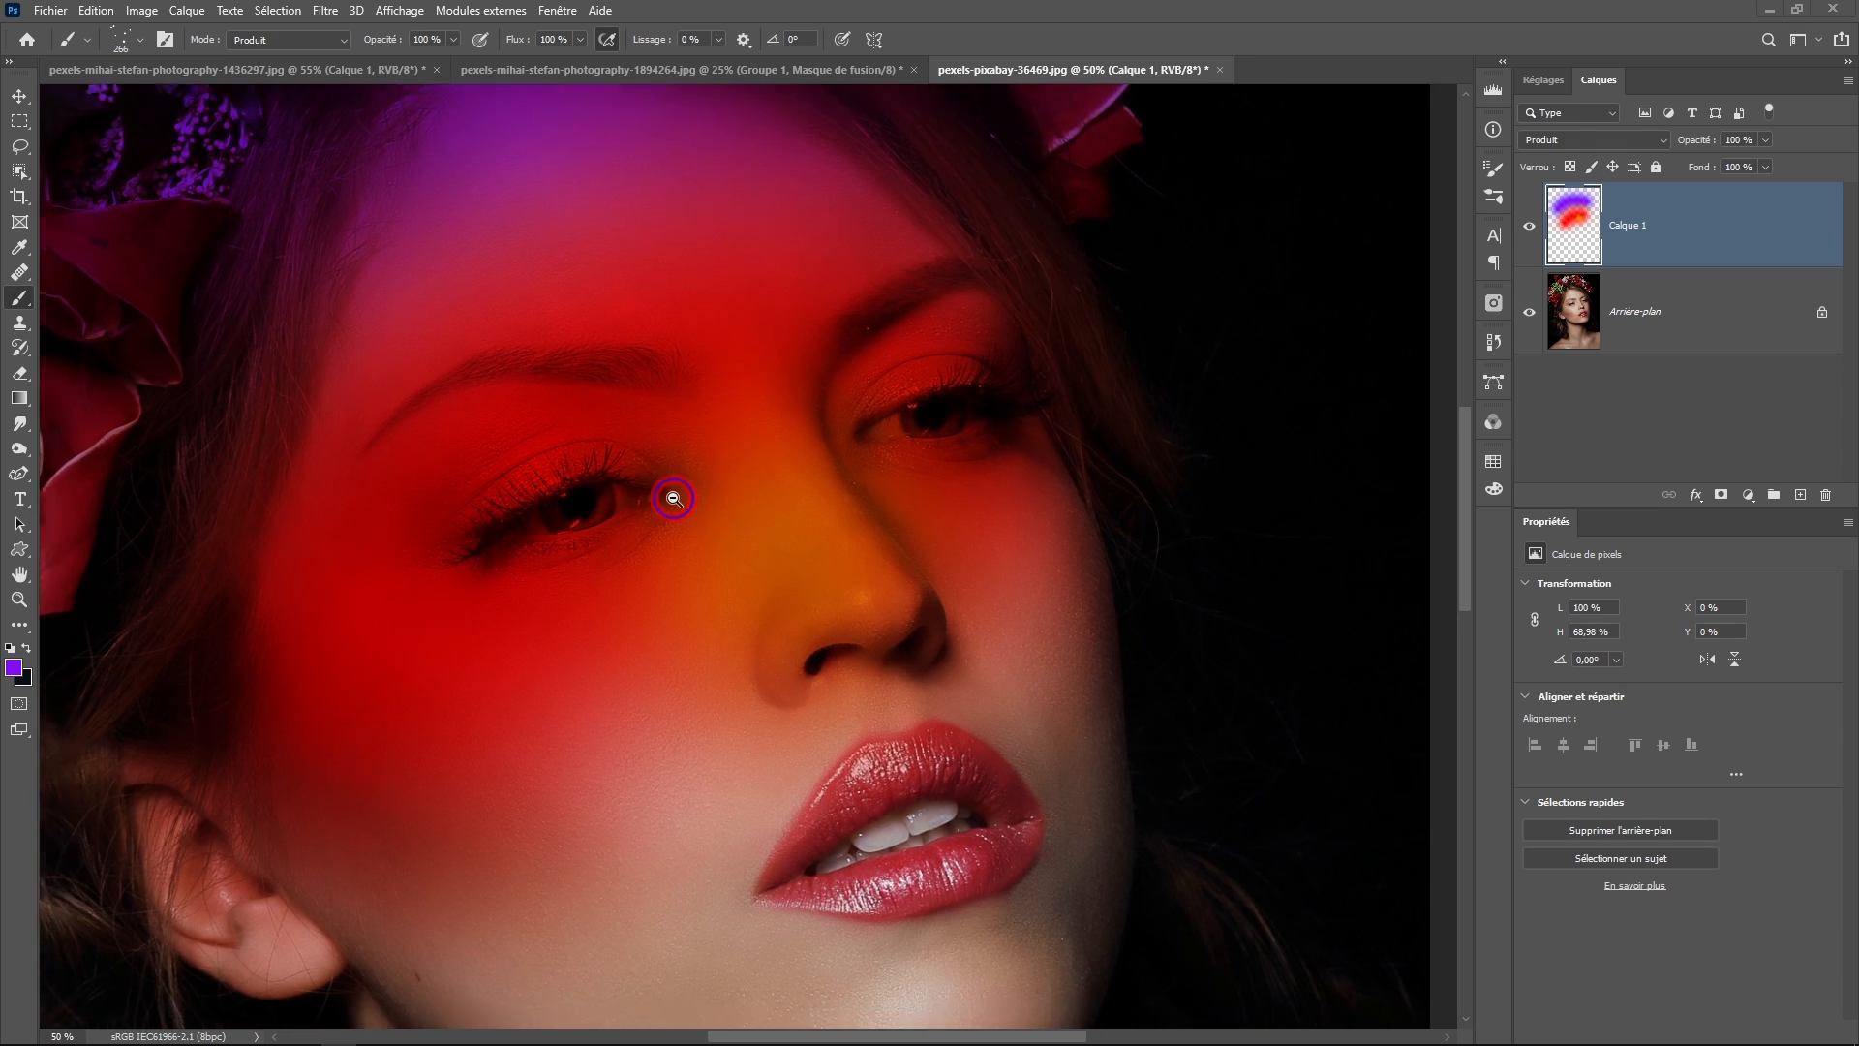
{"action": "left_click", "coordinate": [674, 498], "text": "ctrl+alt"}
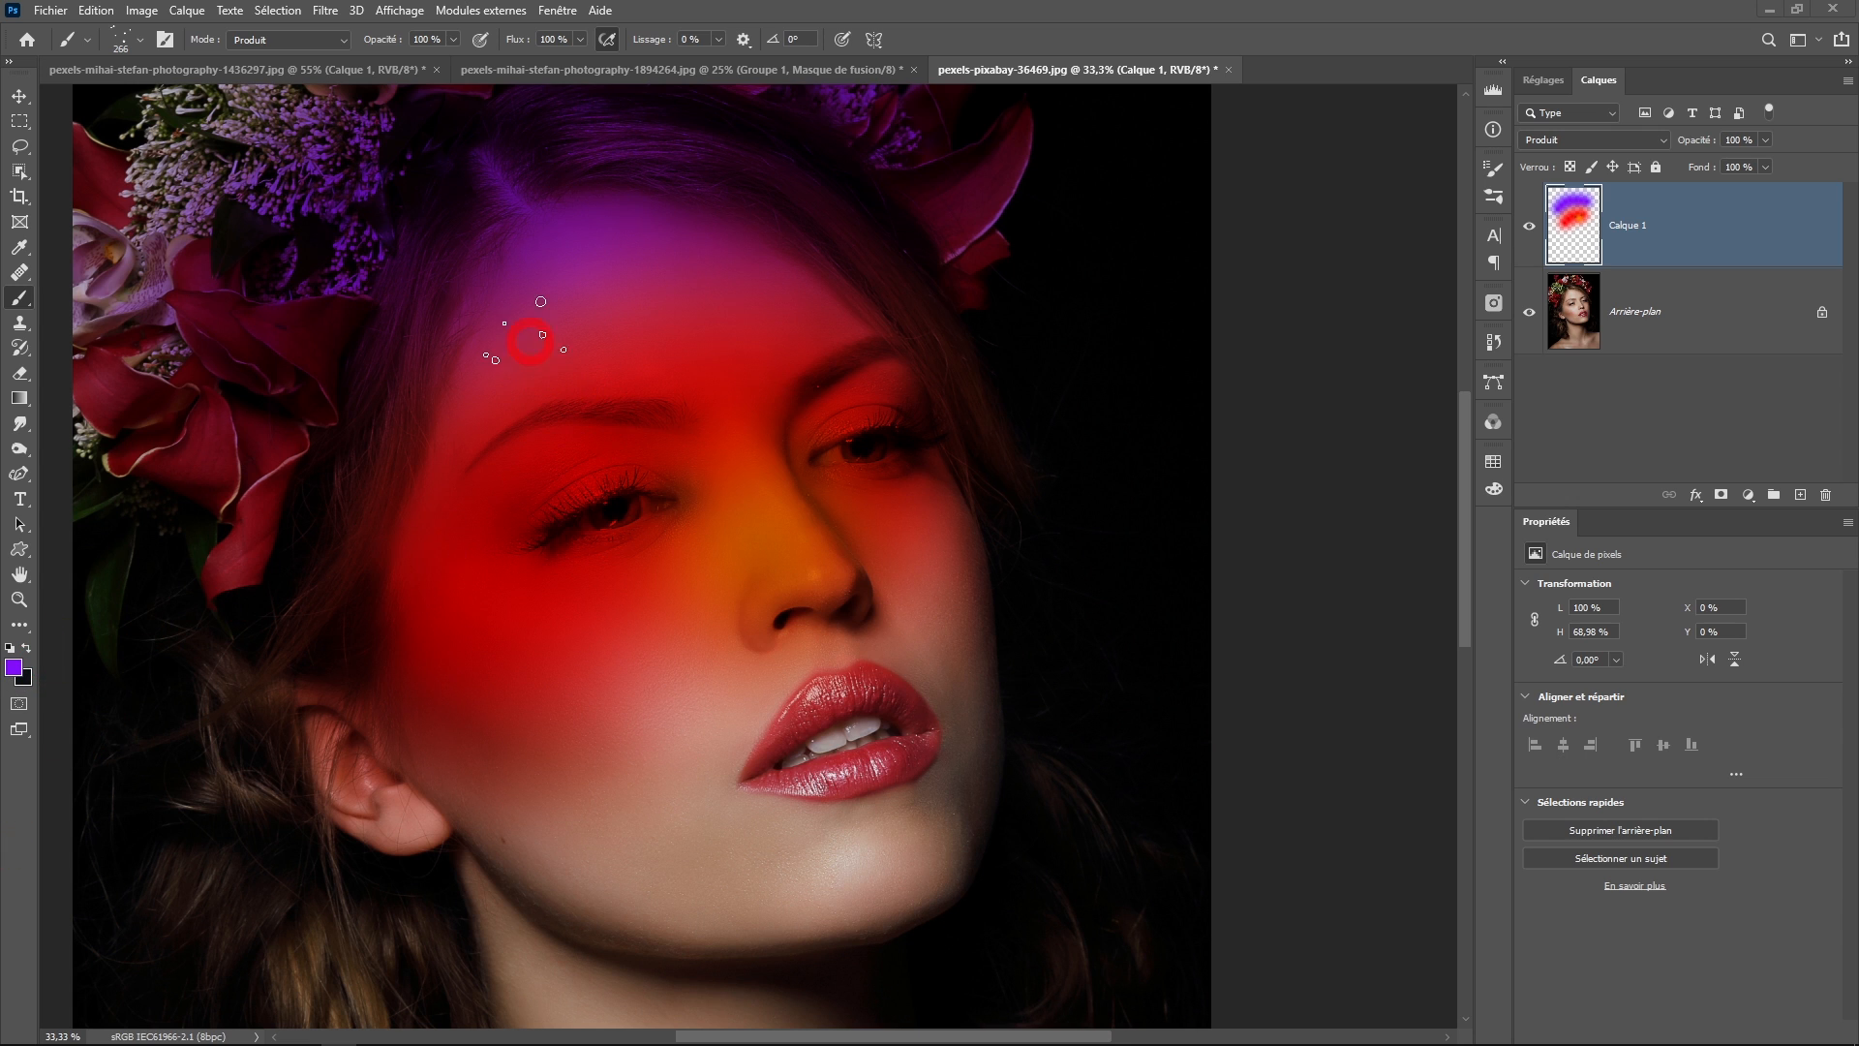
- Paint purple speckles from the temple down over the cheek and across the nose to the other cheek on Calque 1
{"action": "mouse_move", "coordinate": [479, 363]}
{"action": "left_mouse_down"}
{"action": "mouse_move", "coordinate": [446, 469]}
{"action": "mouse_move", "coordinate": [450, 563]}
{"action": "mouse_move", "coordinate": [499, 641]}
{"action": "mouse_move", "coordinate": [592, 649]}
{"action": "mouse_move", "coordinate": [718, 561]}
{"action": "mouse_move", "coordinate": [848, 529]}
{"action": "left_mouse_up"}
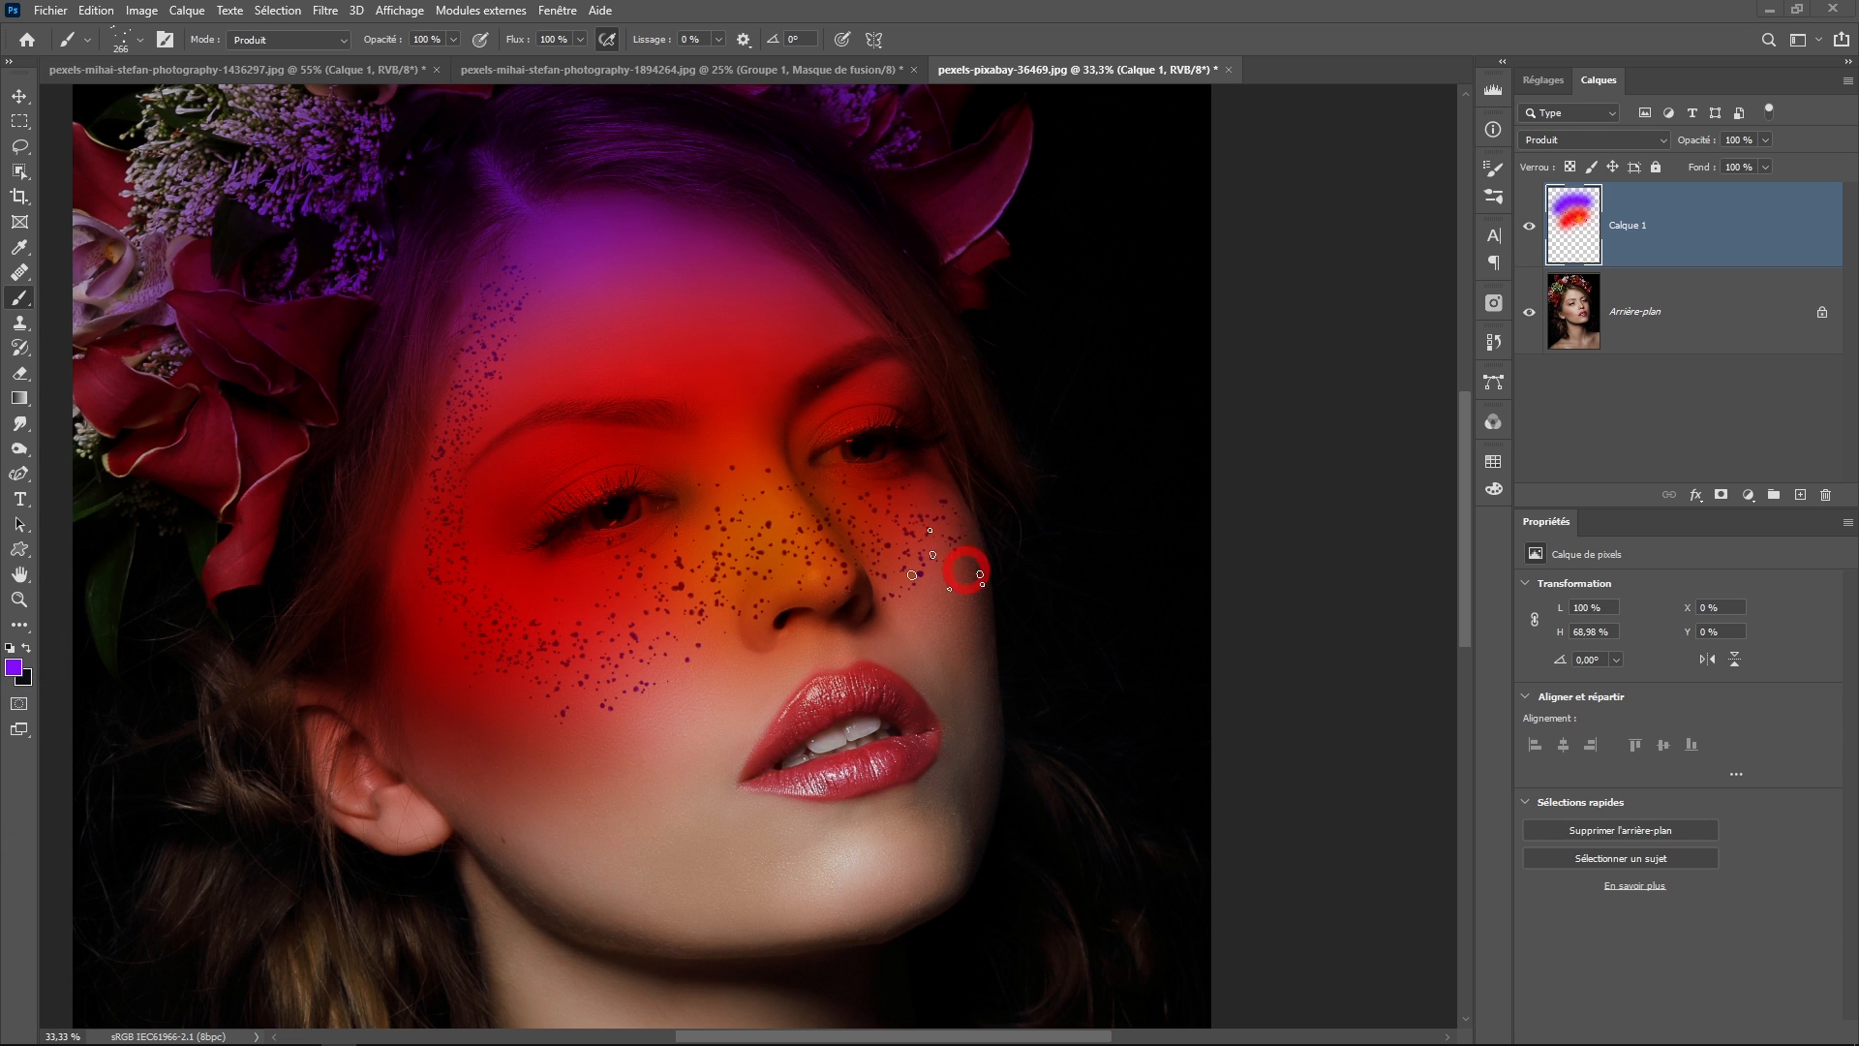
{"action": "left_click", "coordinate": [643, 511], "text": "ctrl"}
{"action": "key", "text": "ctrl+minus"}
{"action": "key", "text": "ctrl+minus"}
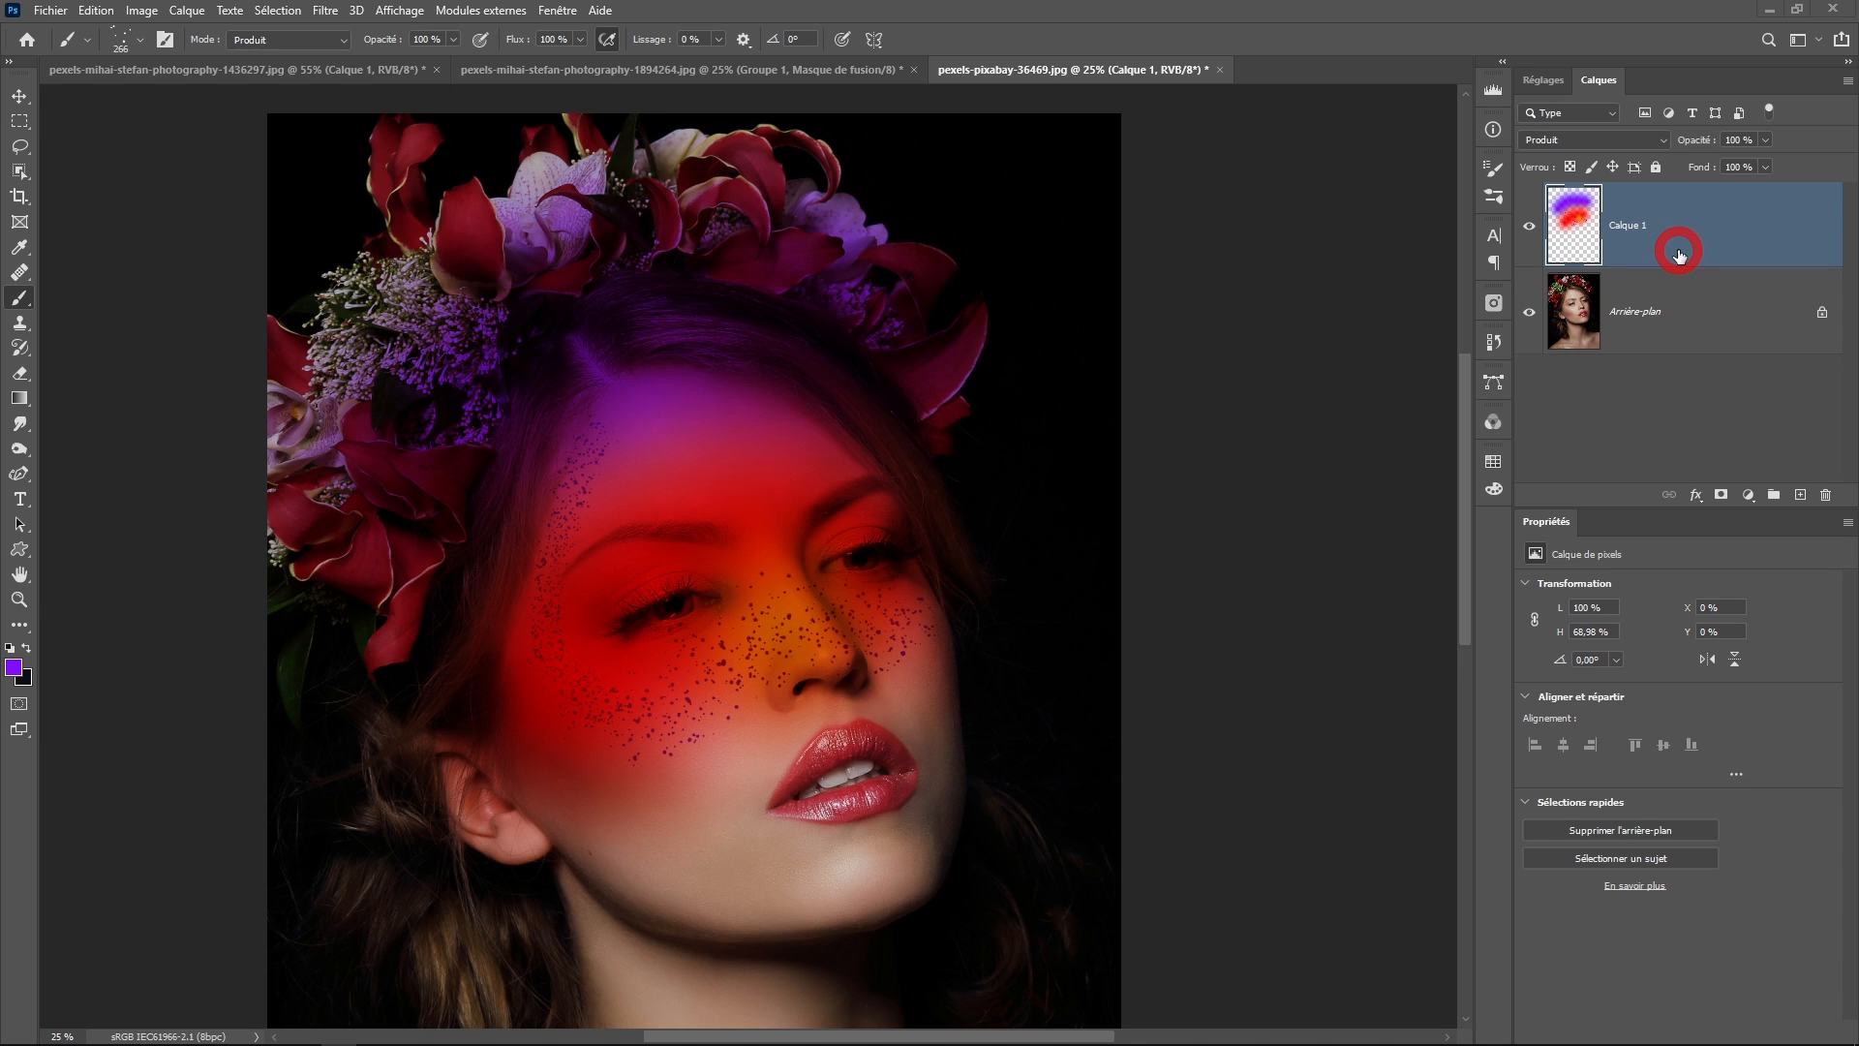
- Add a white layer mask to Calque 1 and set the brush's blending mode back to Normal
{"action": "left_click", "coordinate": [1721, 497]}
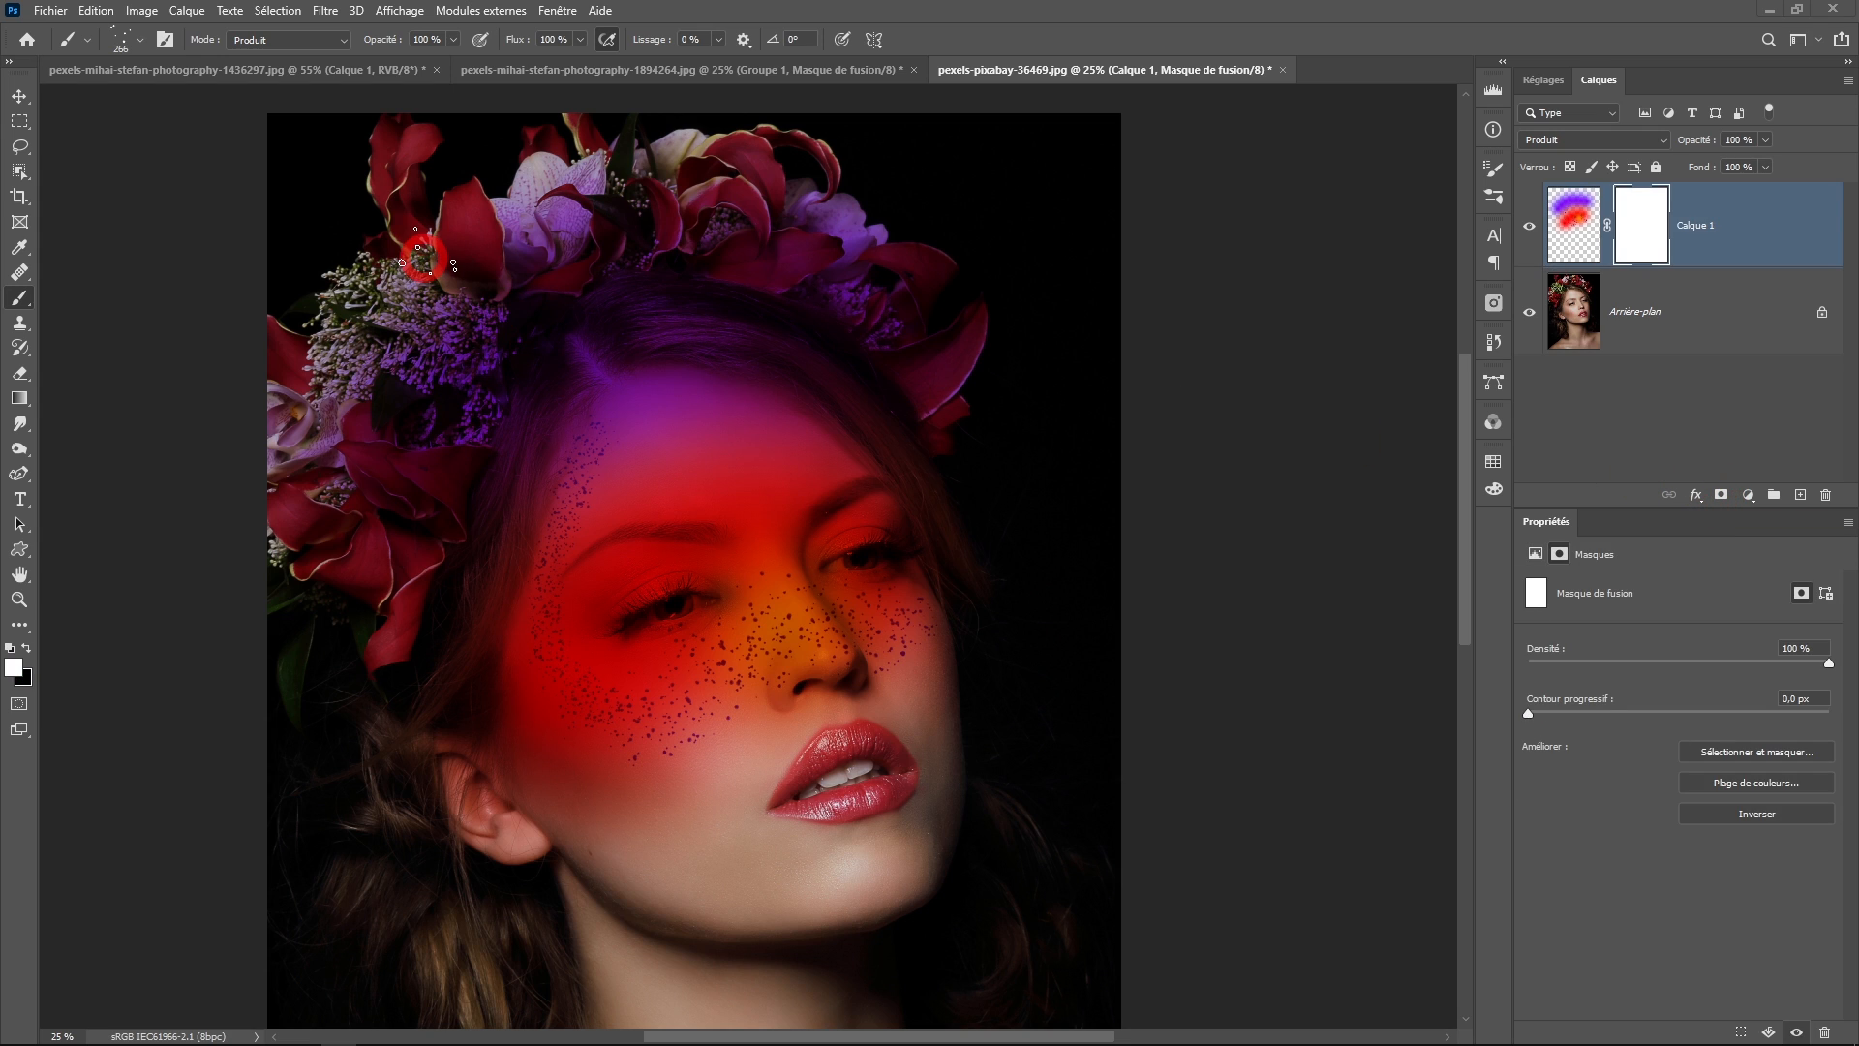
{"action": "left_click", "coordinate": [281, 40]}
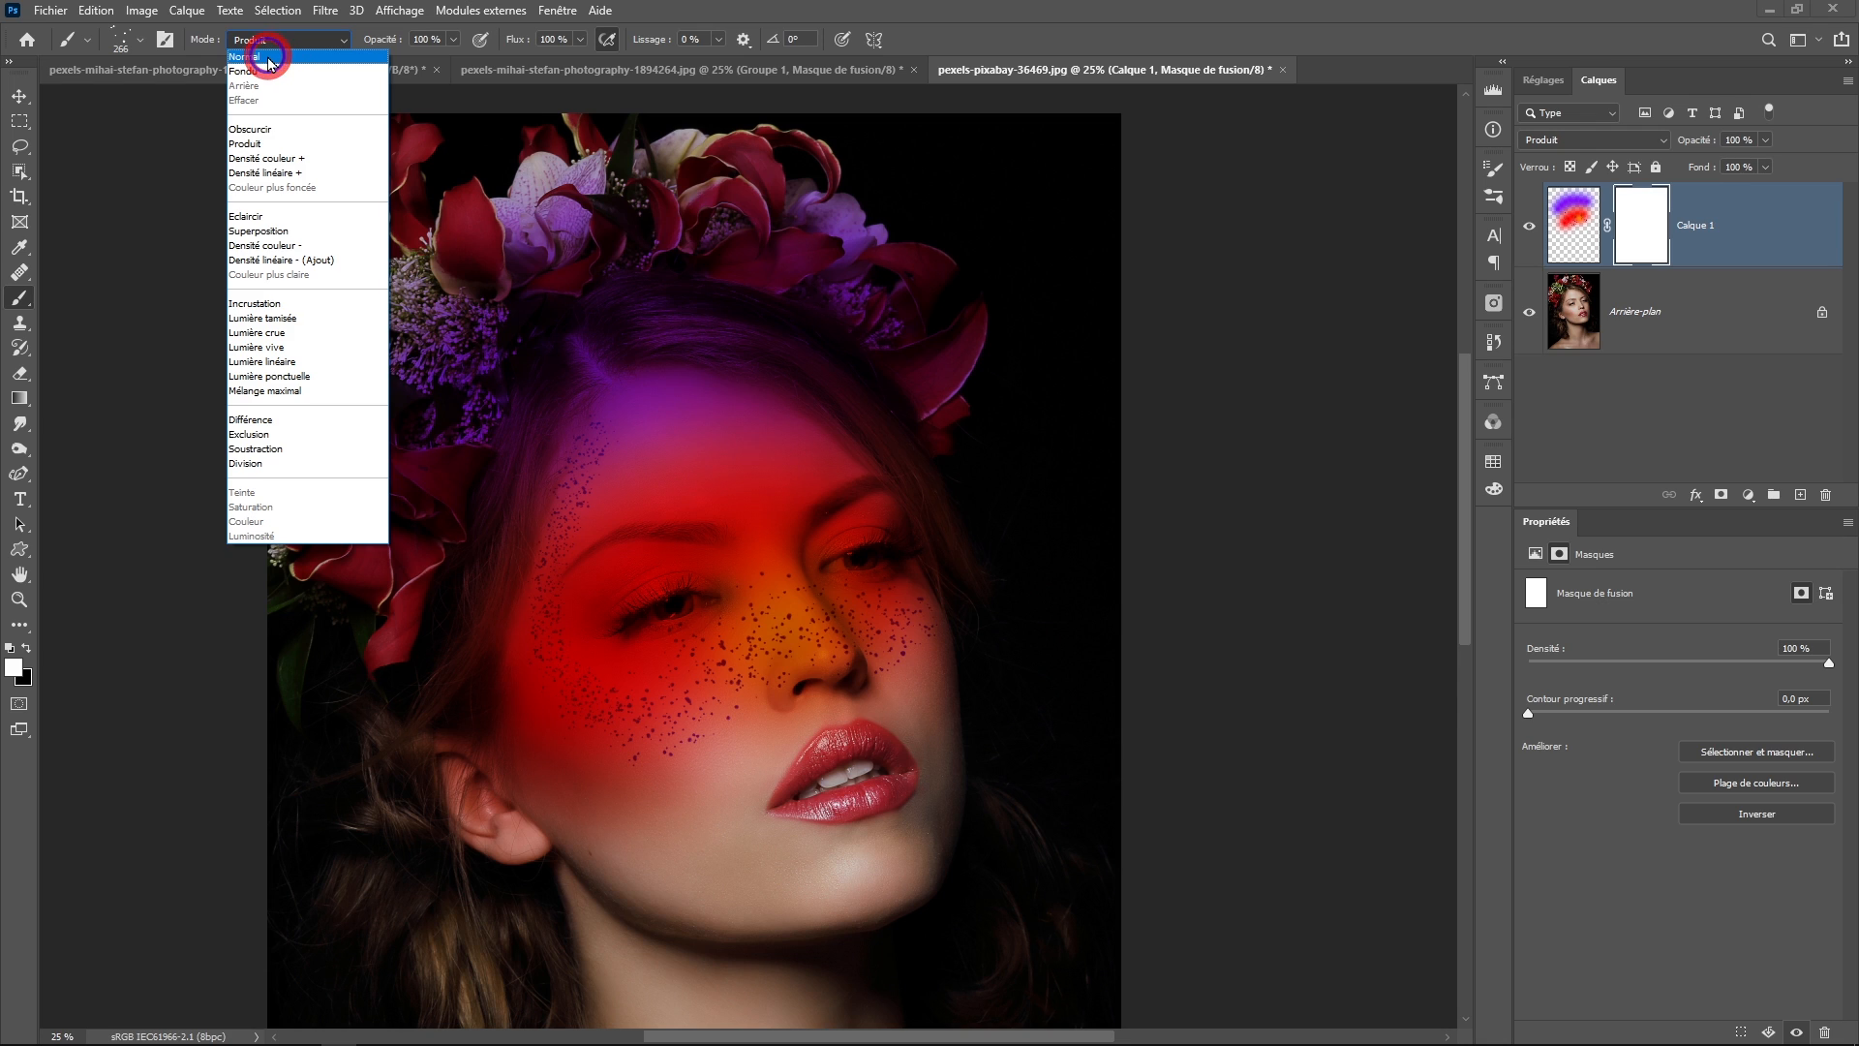
{"action": "left_click", "coordinate": [271, 58]}
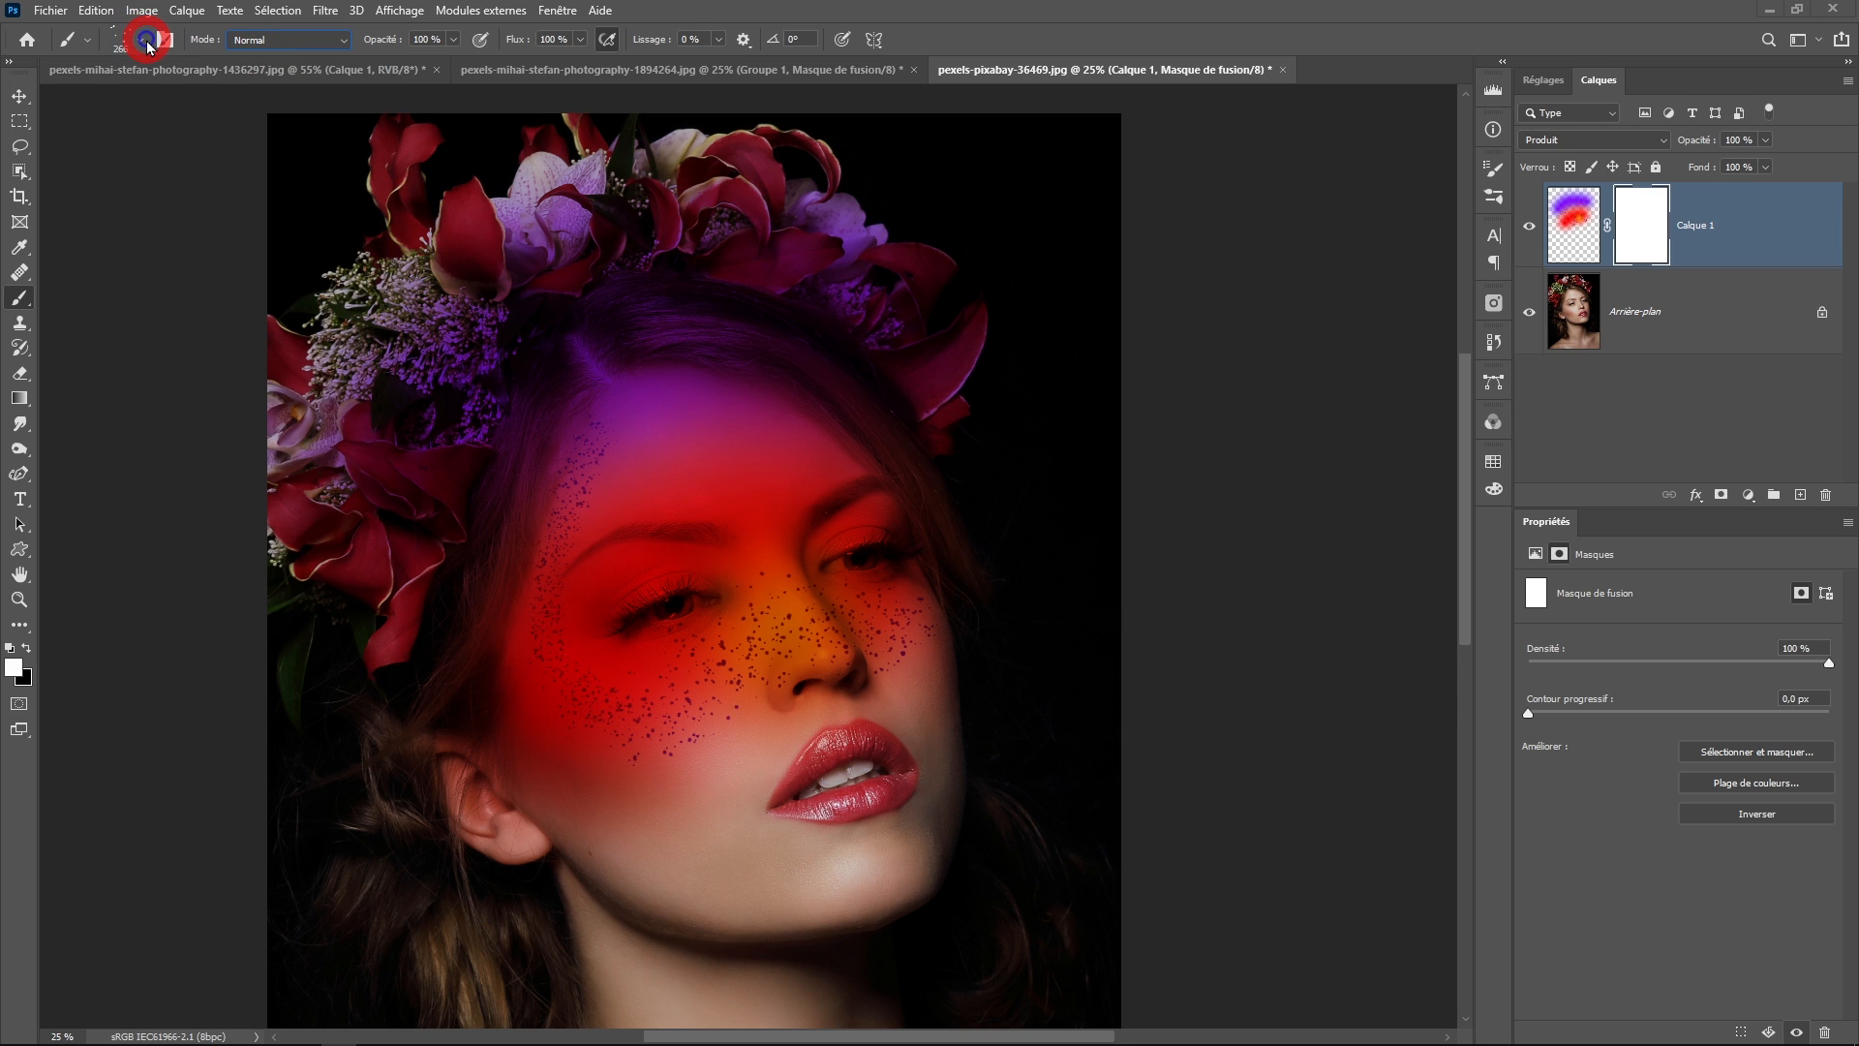
- Choose the soft round brush from the recent brushes and enlarge it to 1130 px
{"action": "left_click", "coordinate": [142, 41]}
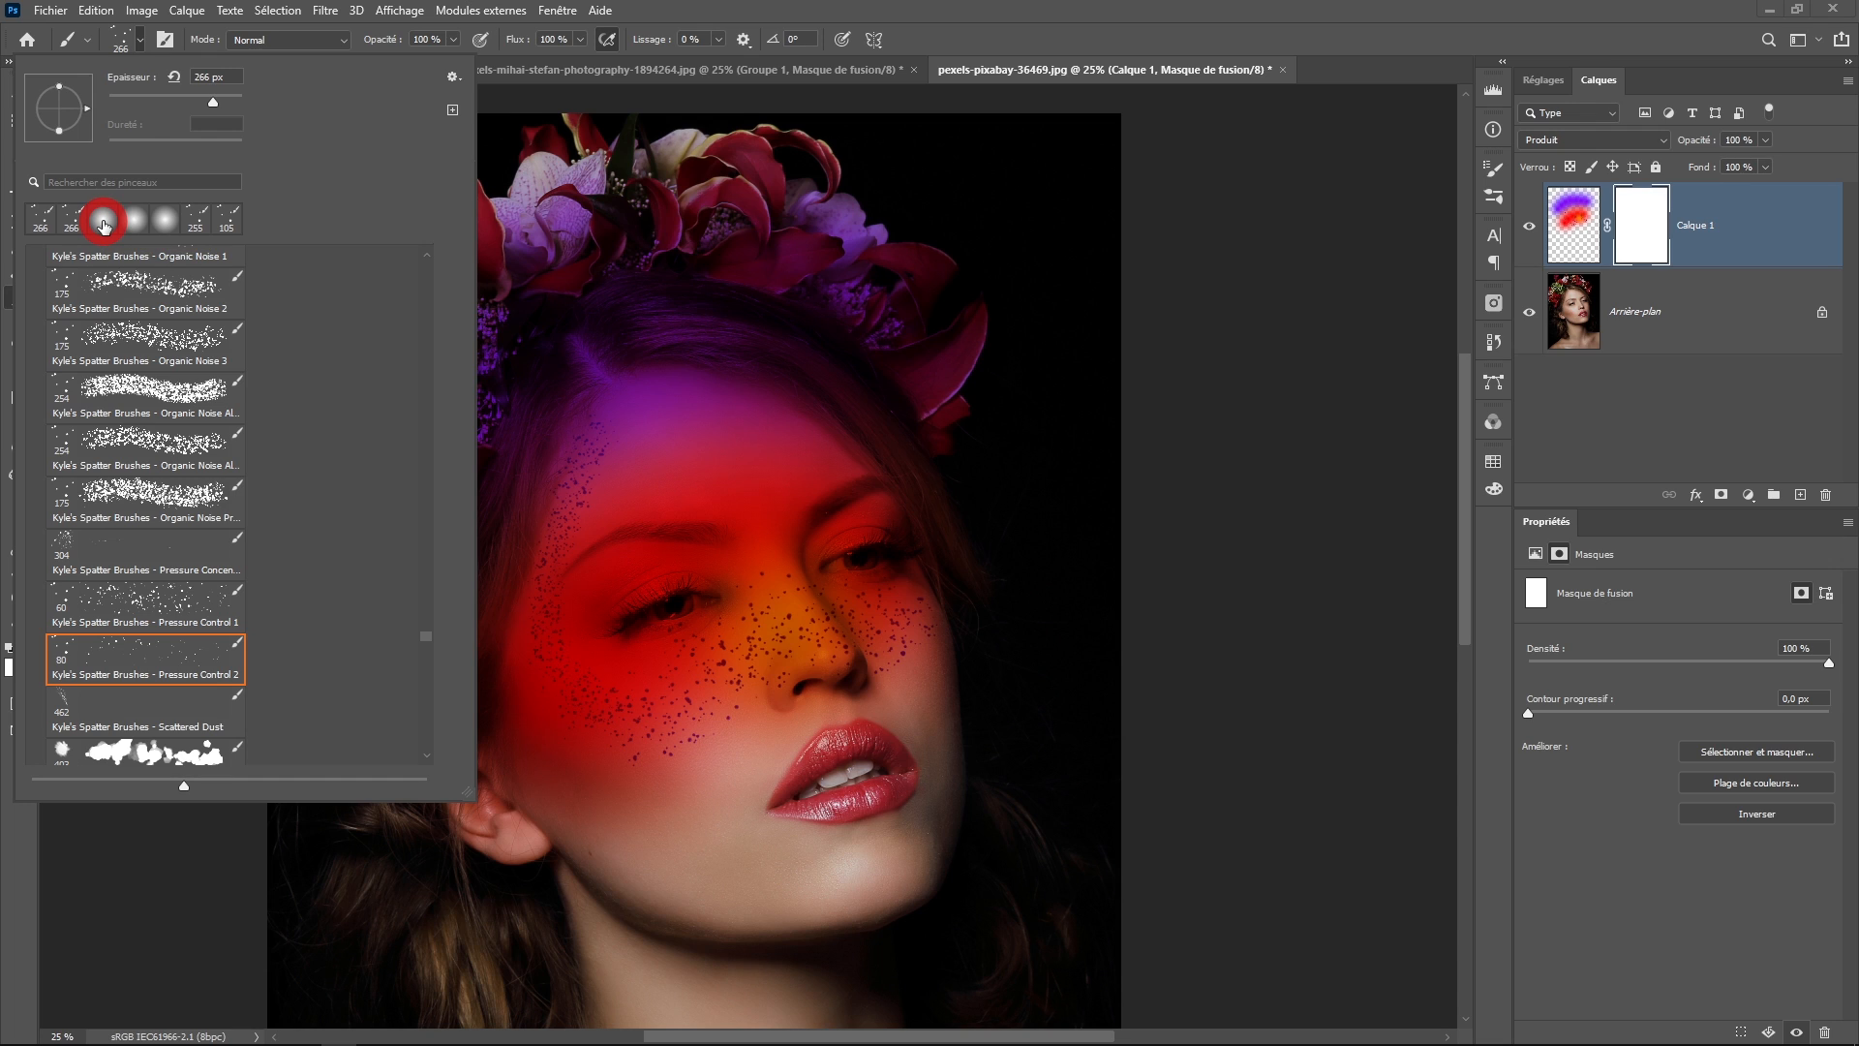
{"action": "left_click", "coordinate": [104, 222]}
{"action": "left_click", "coordinate": [773, 12]}
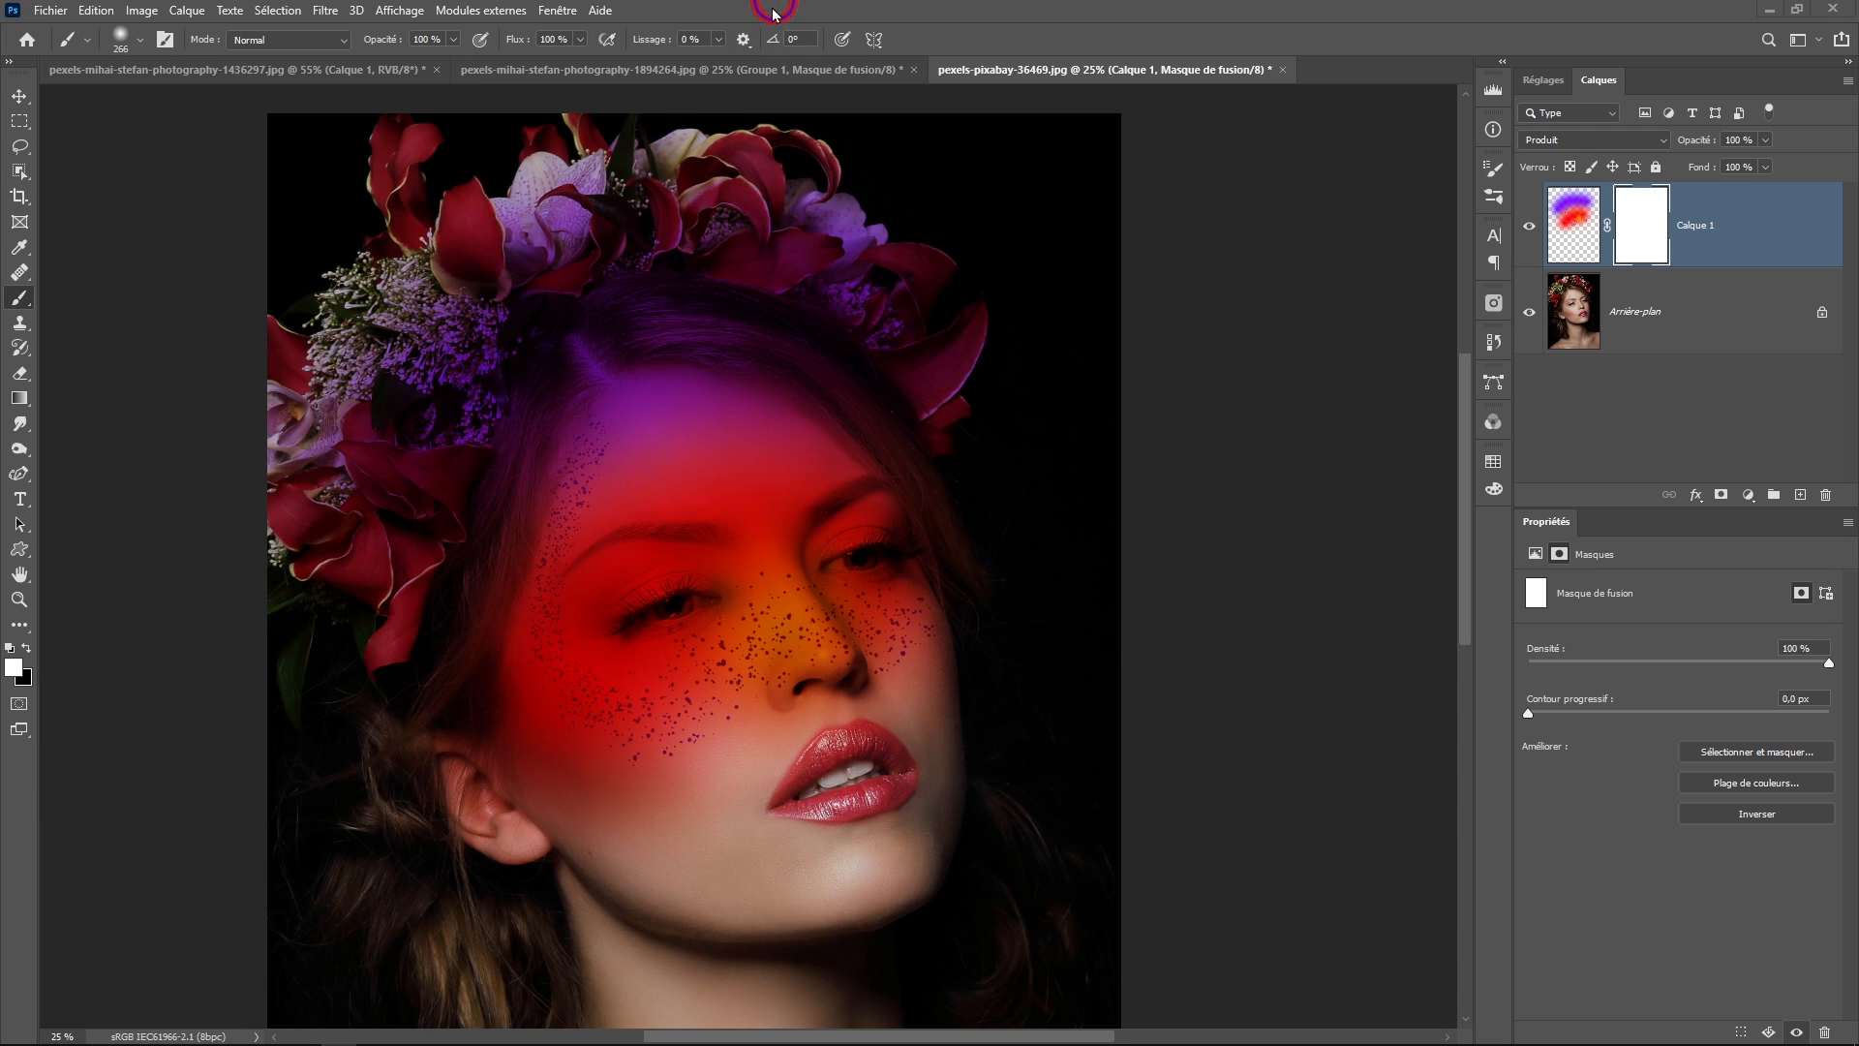
{"action": "mouse_move", "coordinate": [549, 368]}
{"action": "left_mouse_down"}
{"action": "mouse_move", "coordinate": [659, 404]}
{"action": "mouse_move", "coordinate": [585, 420]}
{"action": "mouse_move", "coordinate": [631, 424]}
{"action": "mouse_move", "coordinate": [593, 433]}
{"action": "left_mouse_up"}
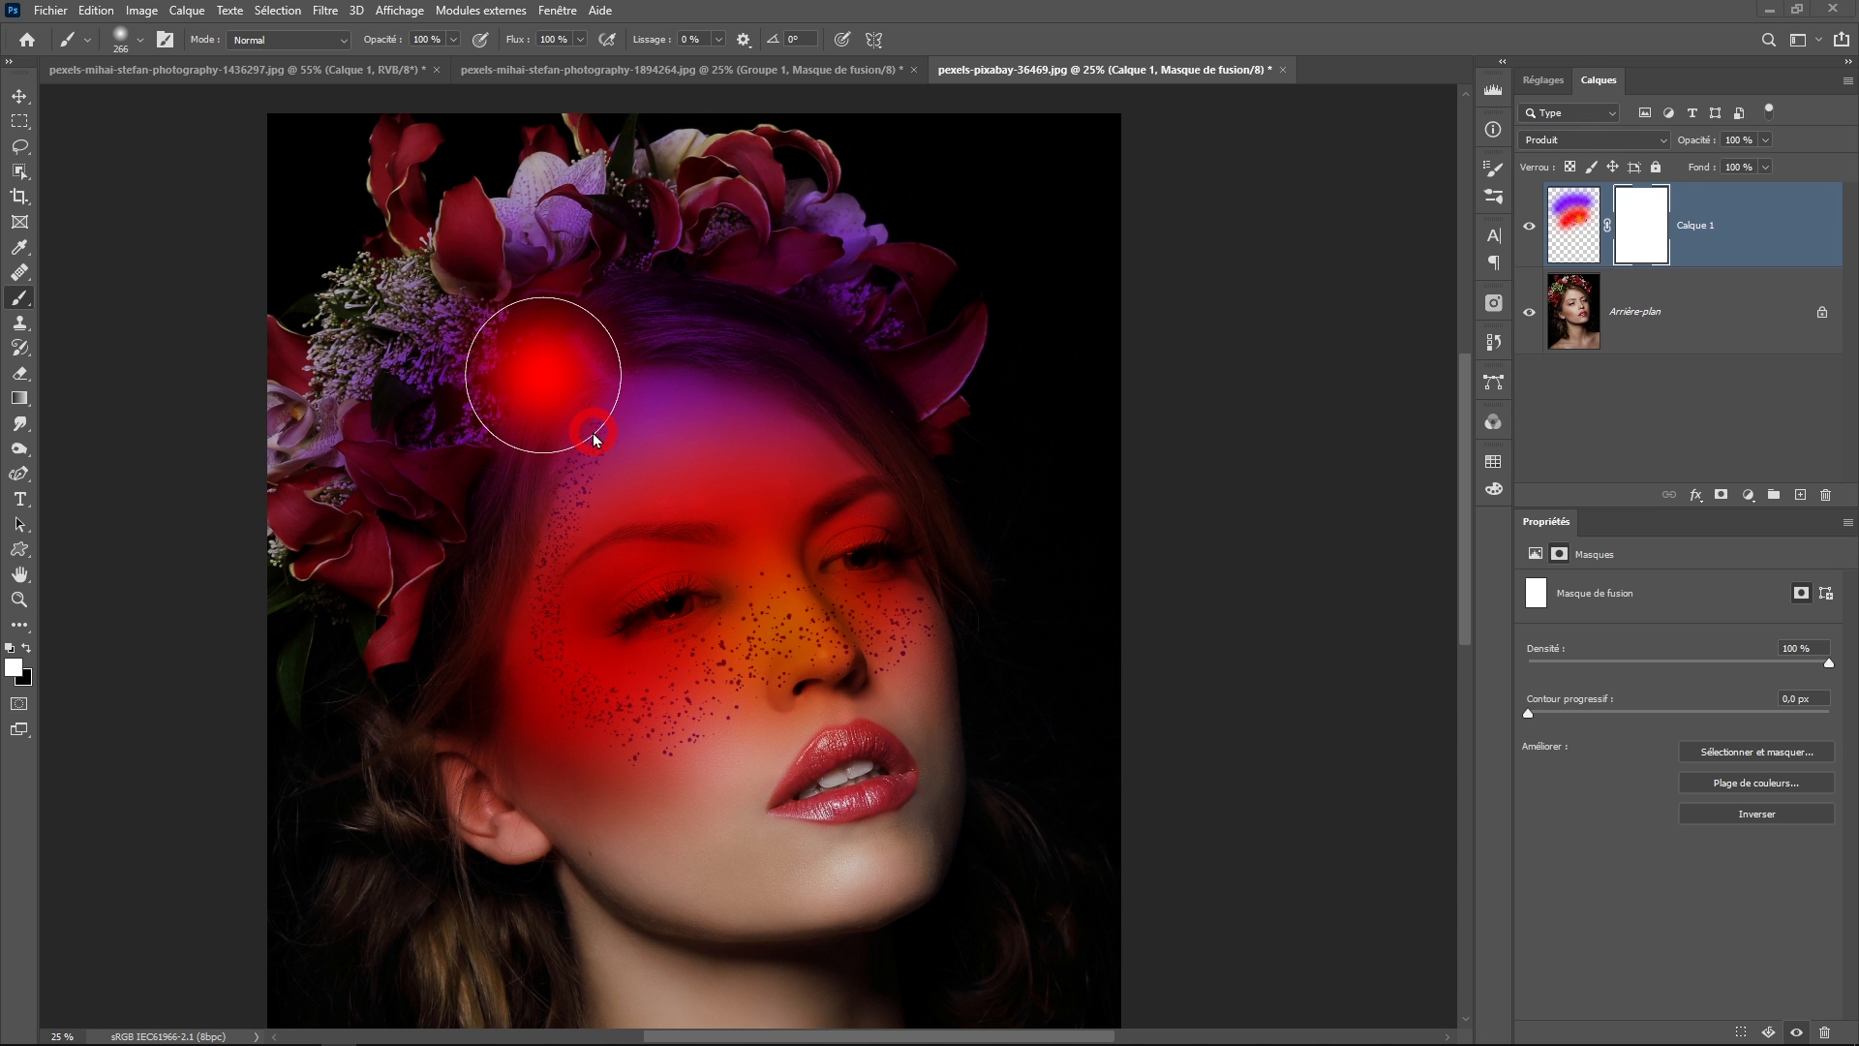
{"action": "mouse_move", "coordinate": [592, 432]}
{"action": "left_mouse_down"}
{"action": "mouse_move", "coordinate": [730, 422]}
{"action": "mouse_move", "coordinate": [653, 445]}
{"action": "left_mouse_up"}
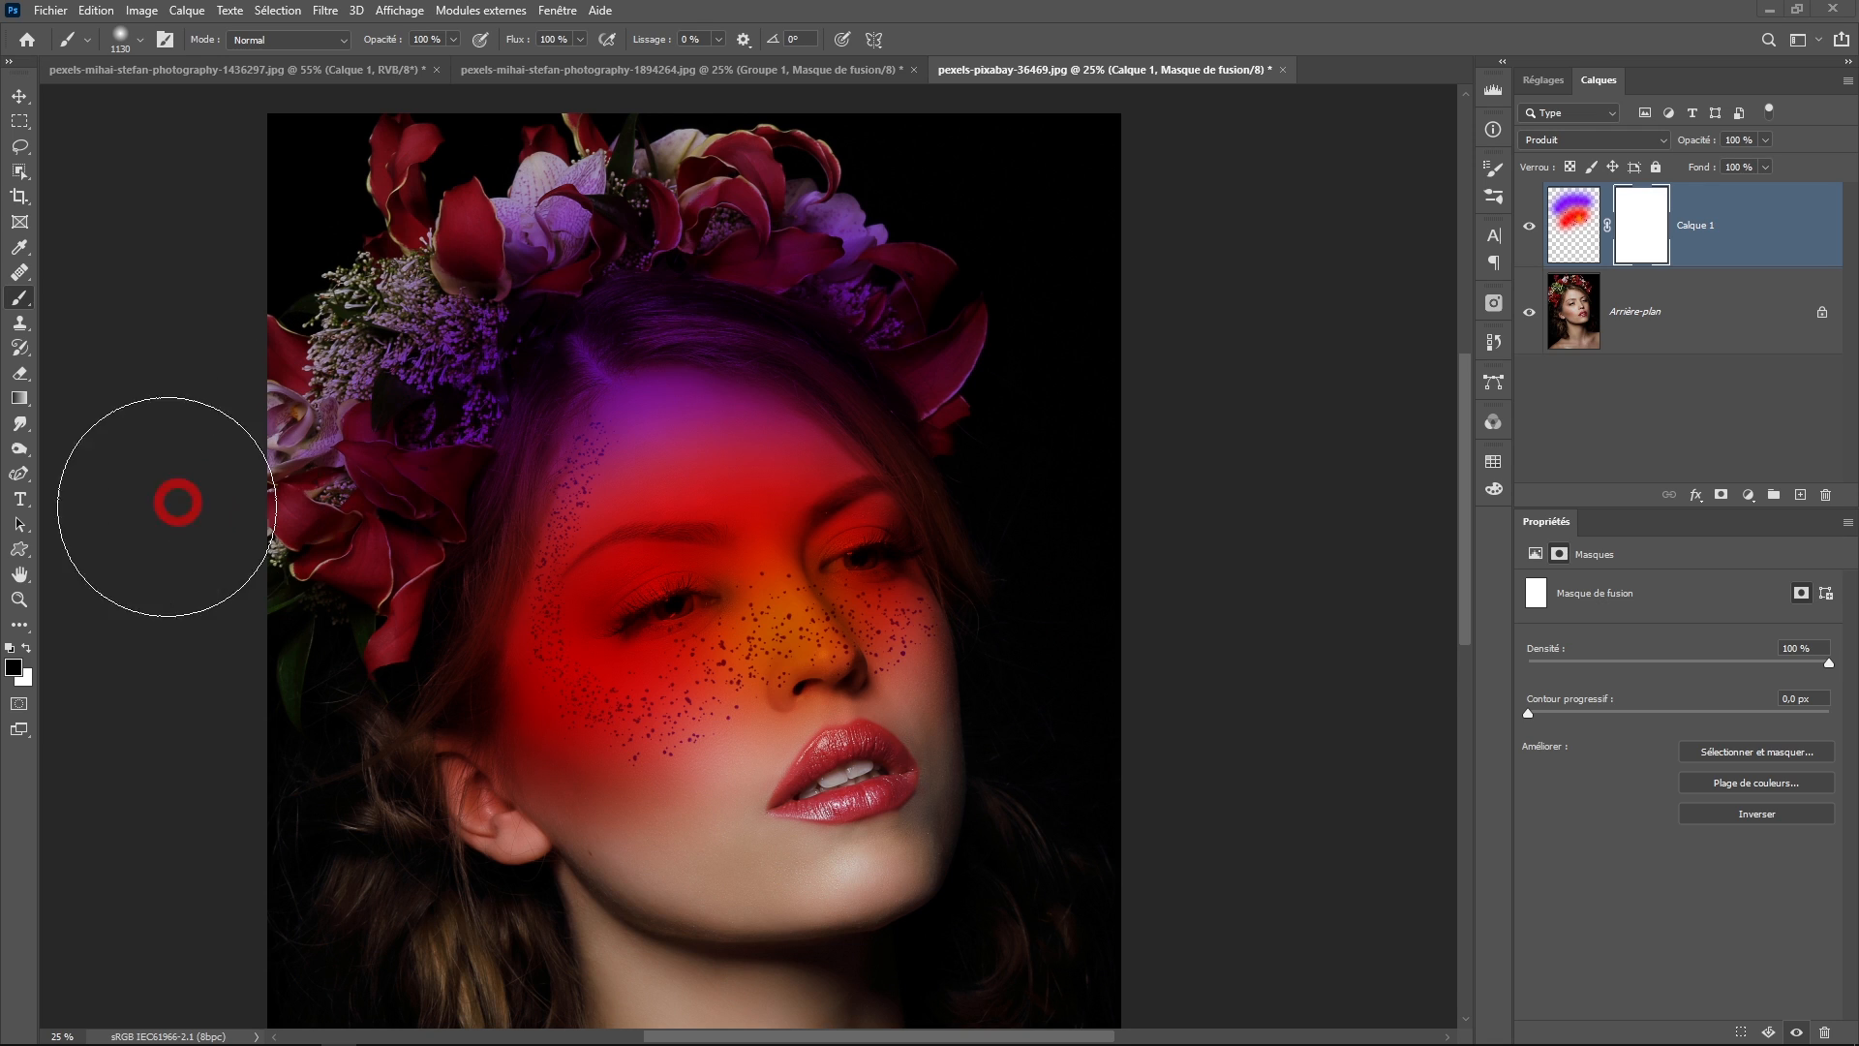
- Paint black on the Calque 1 mask over the flower crown and outer hair, varying the brush size, to remove the color there
{"action": "key", "text": "x"}
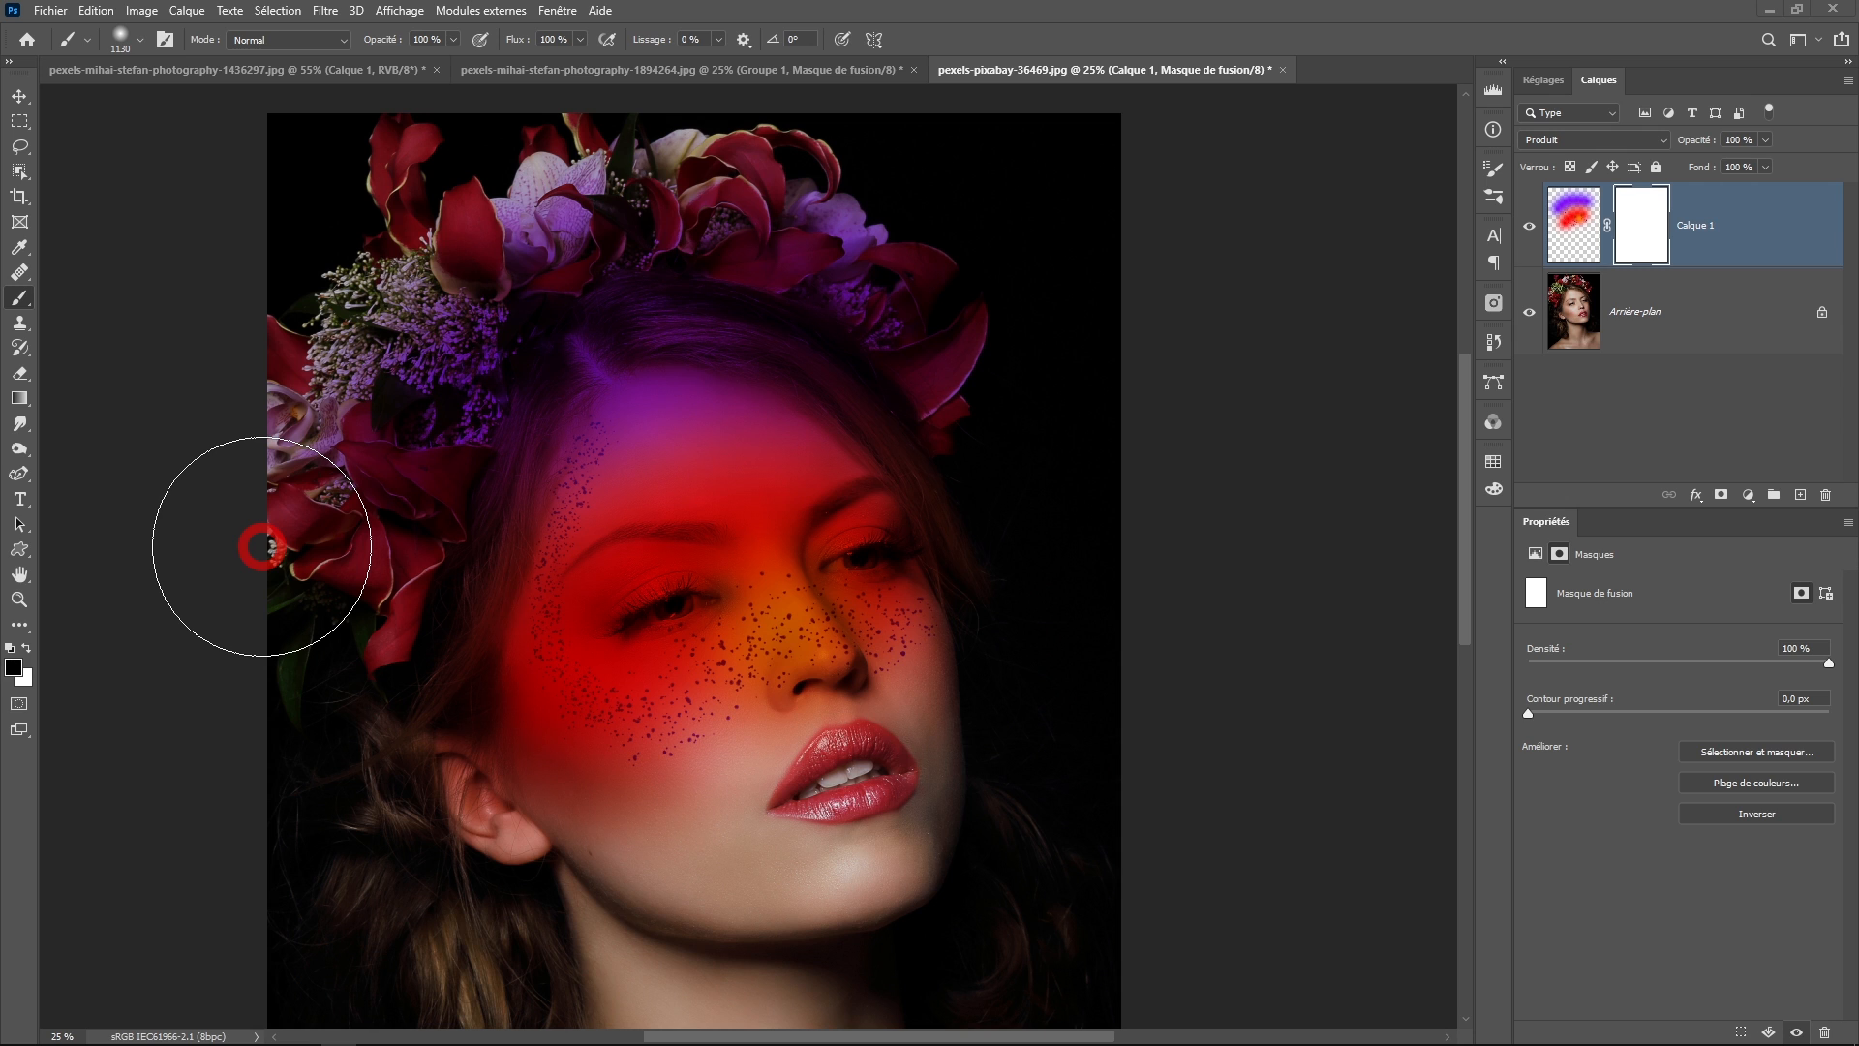
{"action": "mouse_move", "coordinate": [261, 547]}
{"action": "left_mouse_down"}
{"action": "mouse_move", "coordinate": [354, 484]}
{"action": "mouse_move", "coordinate": [512, 269]}
{"action": "mouse_move", "coordinate": [433, 269]}
{"action": "mouse_move", "coordinate": [367, 422]}
{"action": "mouse_move", "coordinate": [443, 299]}
{"action": "mouse_move", "coordinate": [390, 380]}
{"action": "mouse_move", "coordinate": [339, 580]}
{"action": "mouse_move", "coordinate": [337, 535]}
{"action": "mouse_move", "coordinate": [327, 755]}
{"action": "mouse_move", "coordinate": [340, 627]}
{"action": "mouse_move", "coordinate": [359, 828]}
{"action": "mouse_move", "coordinate": [368, 765]}
{"action": "mouse_move", "coordinate": [398, 835]}
{"action": "mouse_move", "coordinate": [370, 763]}
{"action": "mouse_move", "coordinate": [436, 921]}
{"action": "mouse_move", "coordinate": [410, 844]}
{"action": "mouse_move", "coordinate": [528, 946]}
{"action": "left_mouse_up"}
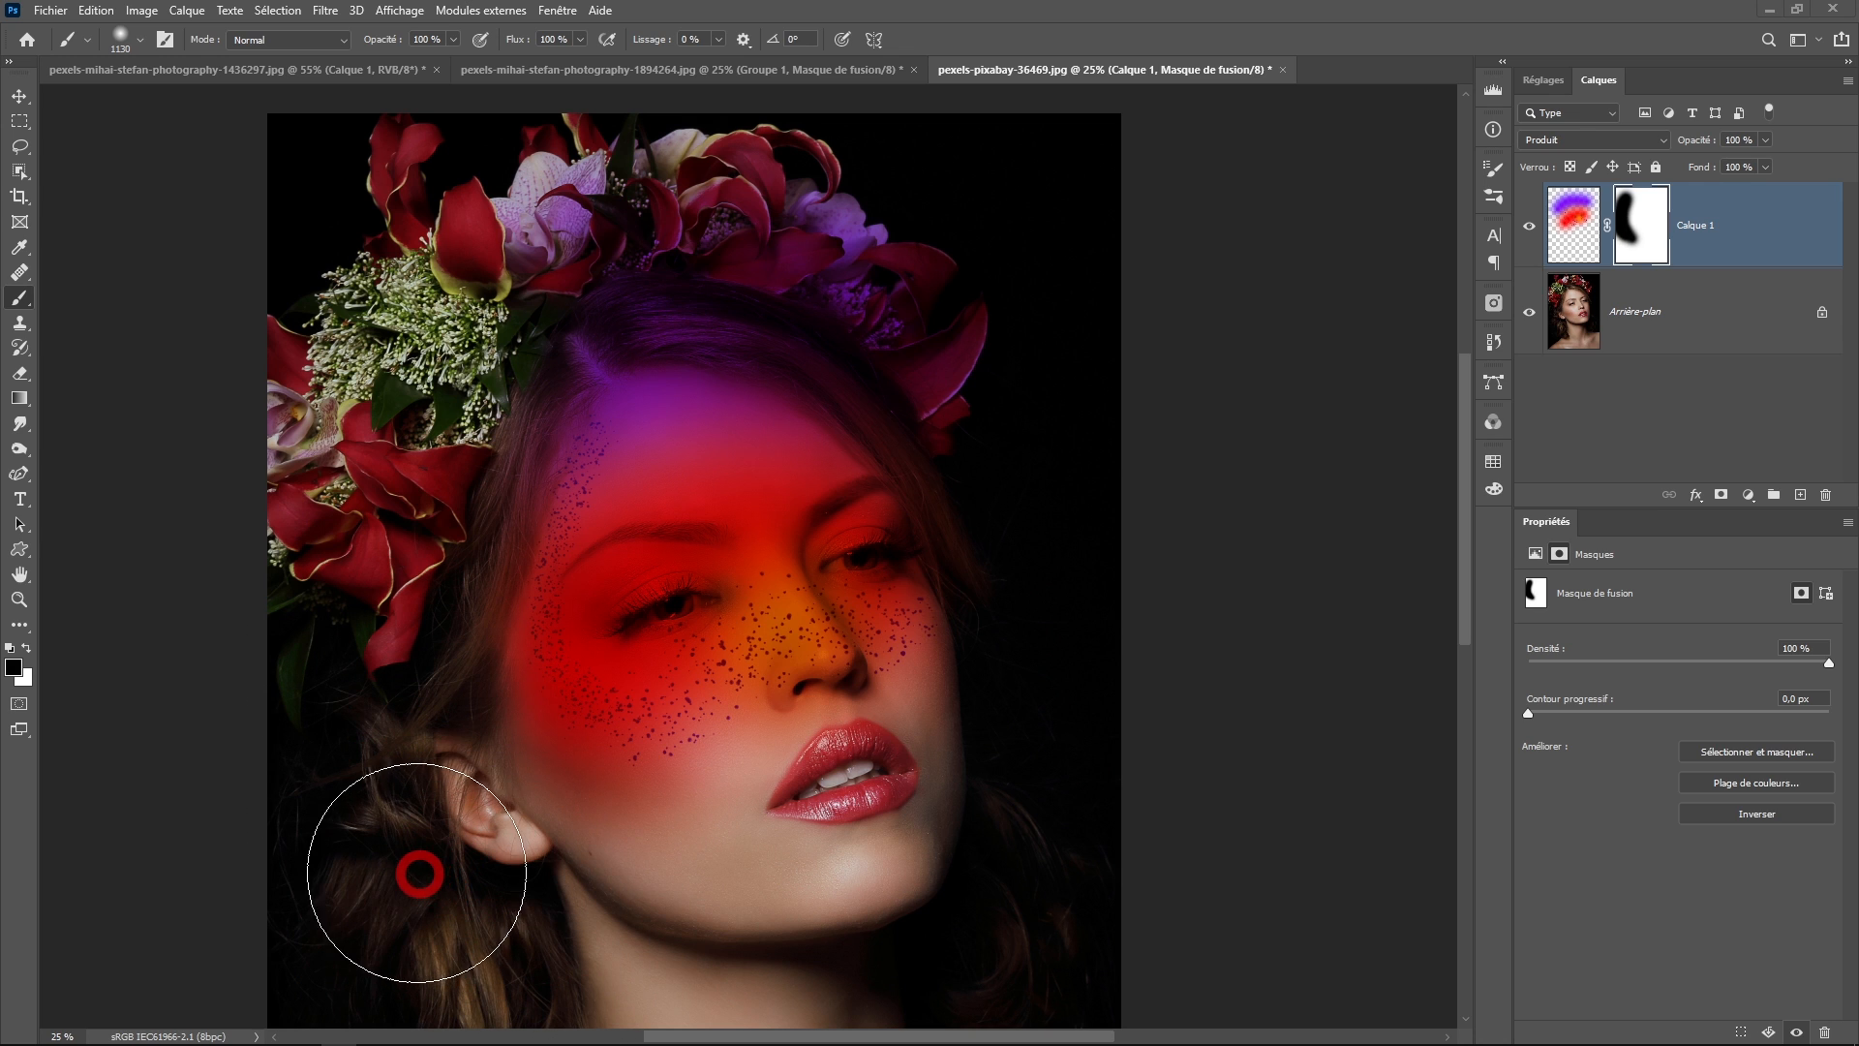
{"action": "left_click_drag", "start_coordinate": [413, 868], "coordinate": [489, 904]}
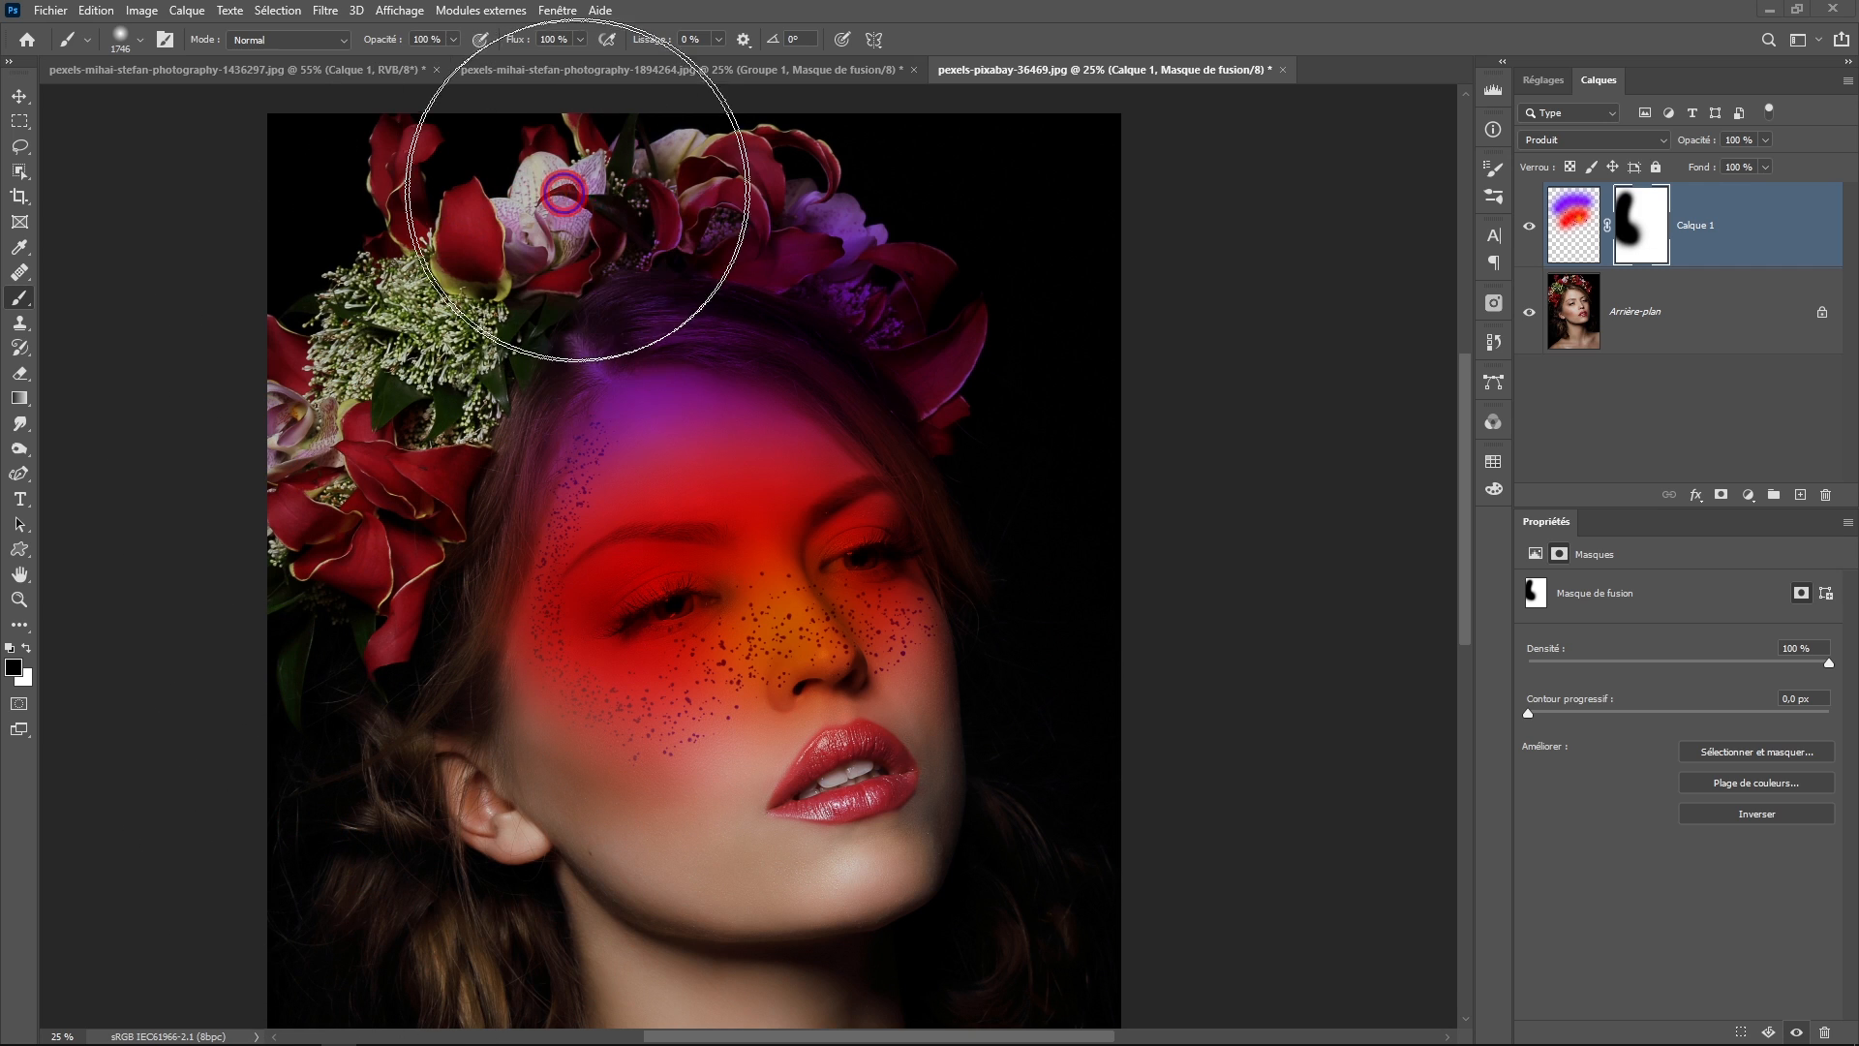
{"action": "left_click_drag", "start_coordinate": [467, 179], "coordinate": [416, 189]}
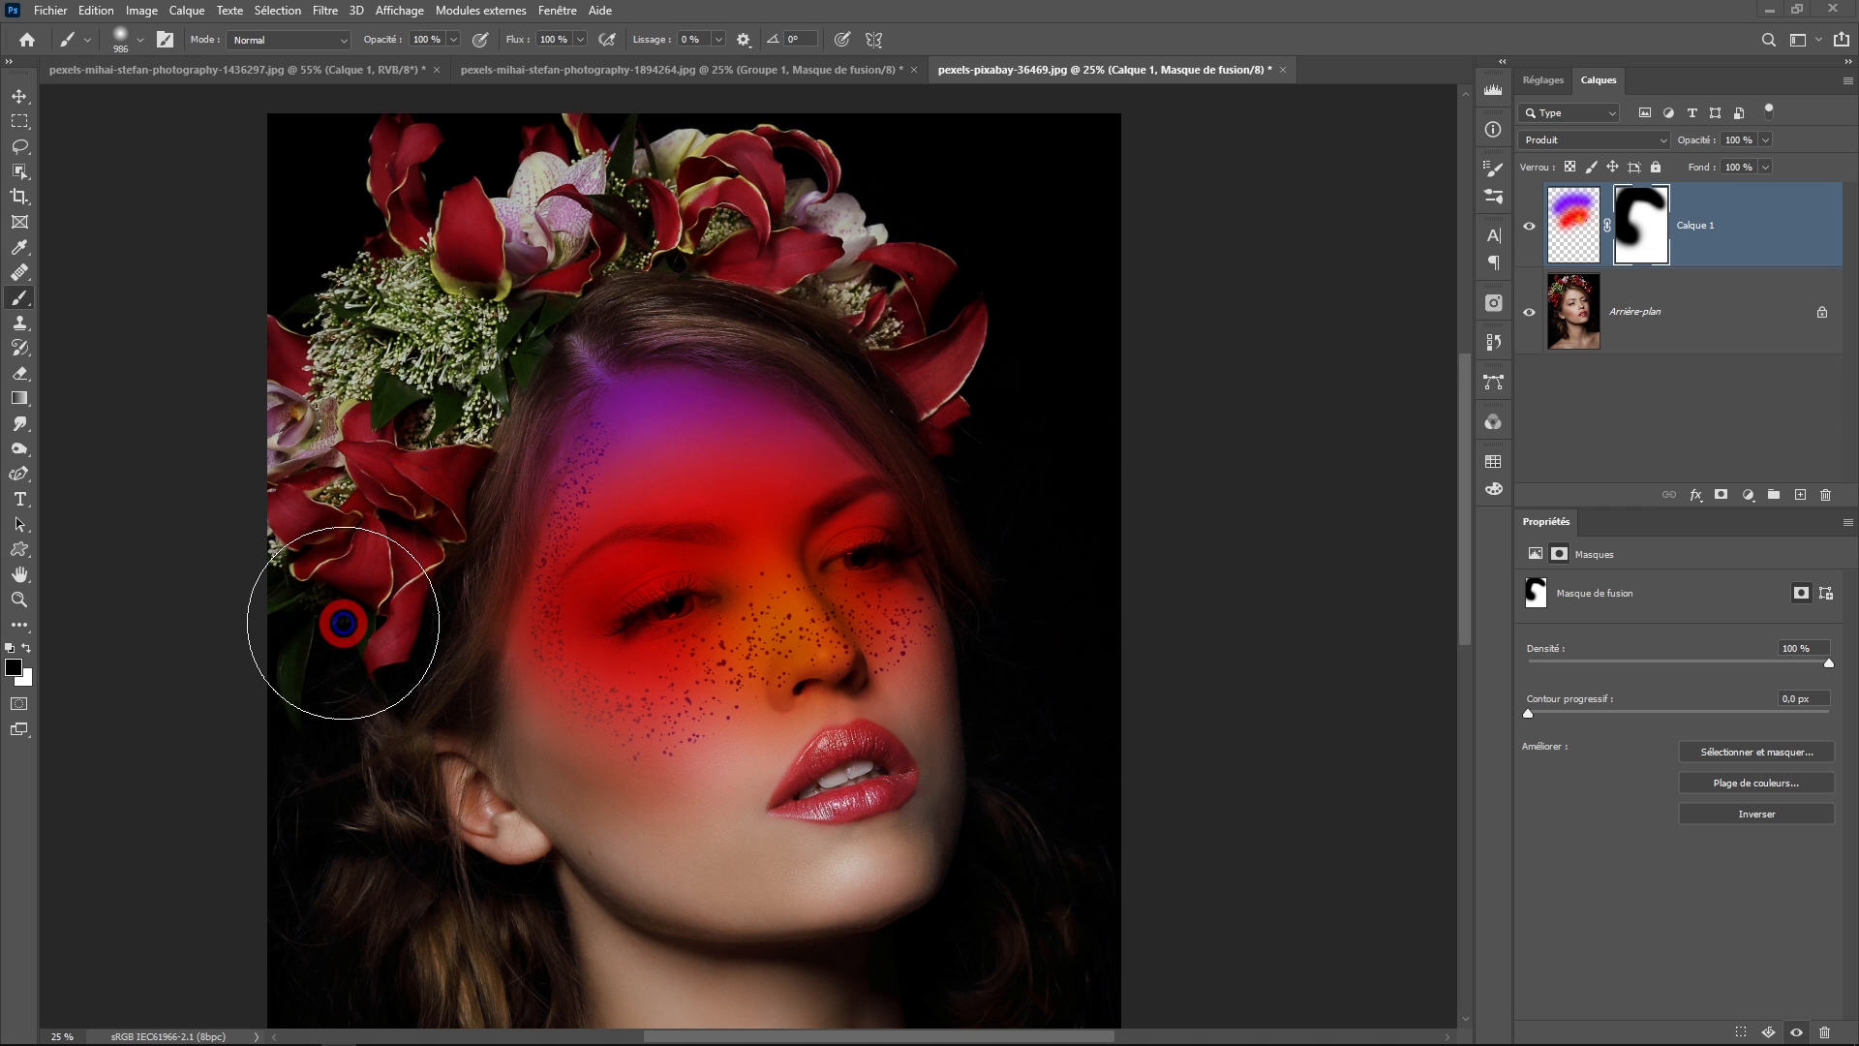
- Mask out the color over the hair around the forehead with black, reducing the soft brush to 227 px near the hairline
{"action": "scroll", "coordinate": [484, 566], "scroll_direction": "up", "scroll_amount": 2}
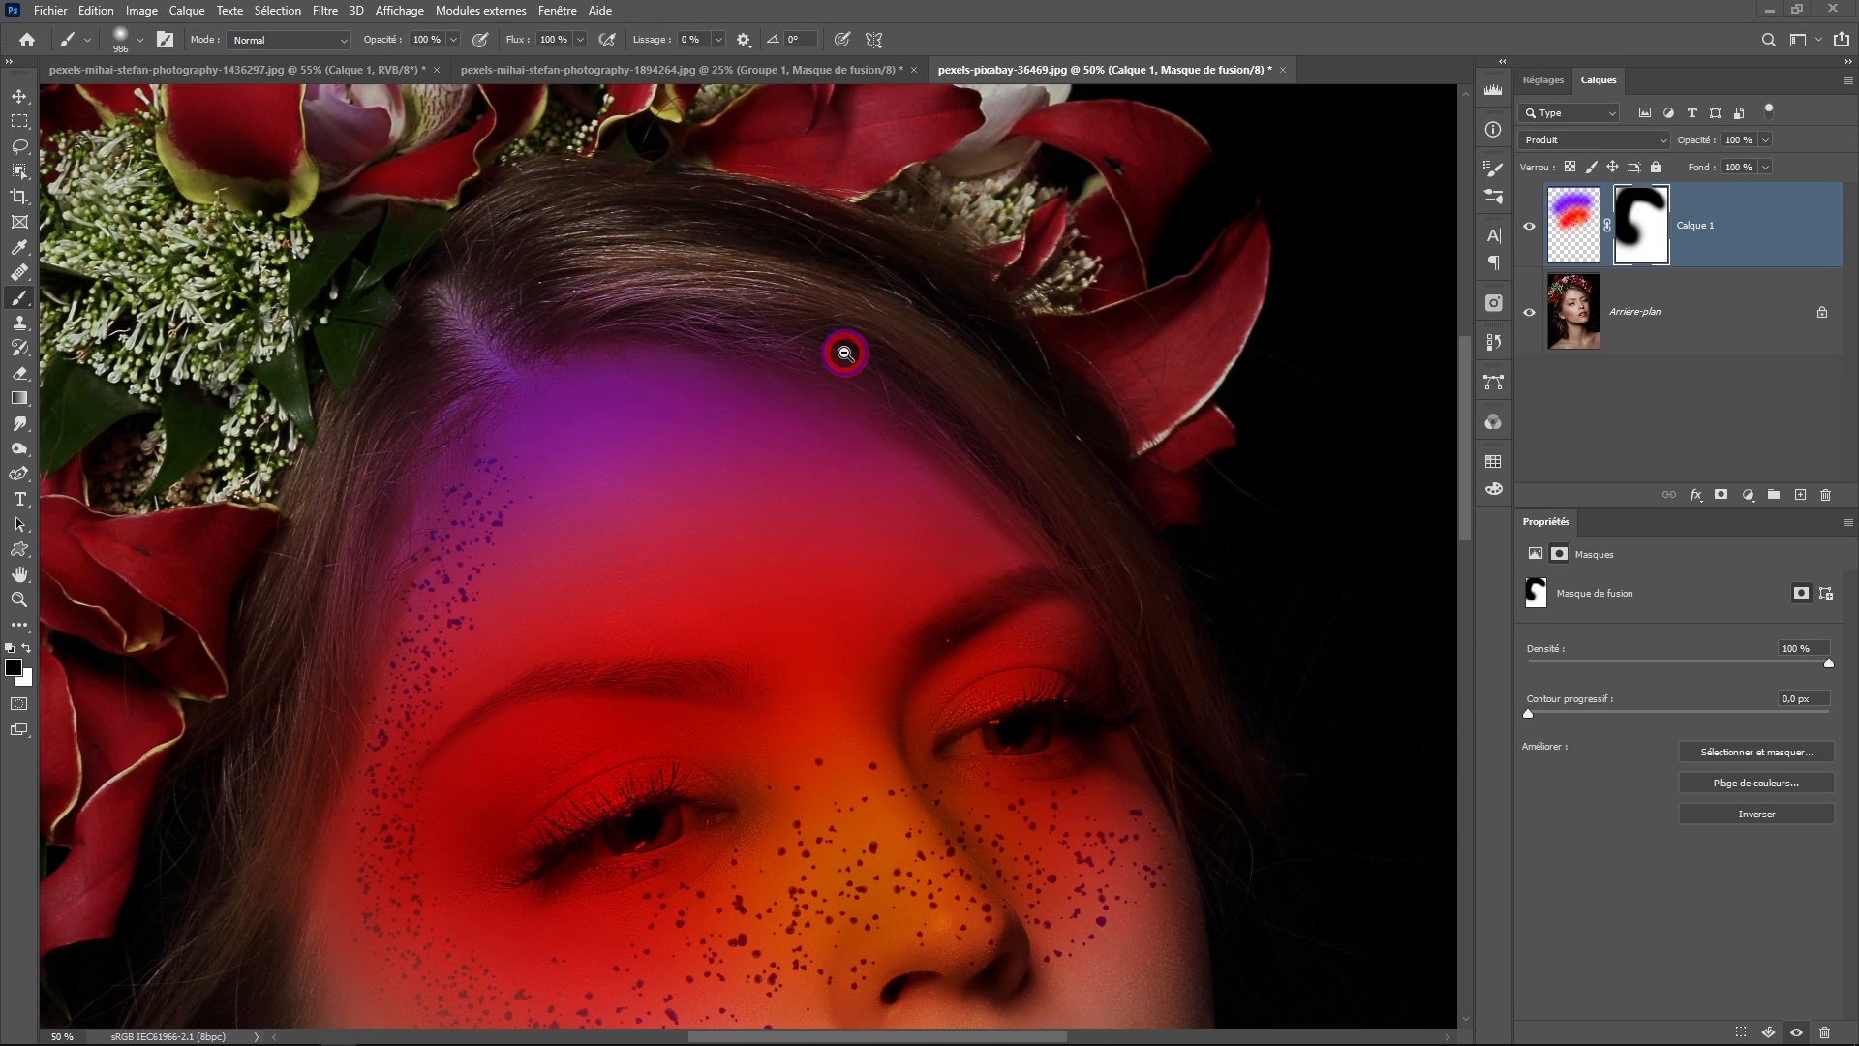
{"action": "scroll", "coordinate": [838, 354], "scroll_direction": "down", "scroll_amount": 1}
{"action": "scroll", "coordinate": [839, 354], "scroll_direction": "up", "scroll_amount": 2}
{"action": "left_click_drag", "start_coordinate": [830, 353], "coordinate": [587, 325]}
{"action": "mouse_move", "coordinate": [978, 324]}
{"action": "left_mouse_down"}
{"action": "mouse_move", "coordinate": [533, 208]}
{"action": "mouse_move", "coordinate": [882, 294]}
{"action": "mouse_move", "coordinate": [1272, 480]}
{"action": "mouse_move", "coordinate": [881, 273]}
{"action": "mouse_move", "coordinate": [509, 181]}
{"action": "mouse_move", "coordinate": [1199, 387]}
{"action": "mouse_move", "coordinate": [1028, 307]}
{"action": "mouse_move", "coordinate": [430, 187]}
{"action": "mouse_move", "coordinate": [686, 215]}
{"action": "mouse_move", "coordinate": [351, 174]}
{"action": "mouse_move", "coordinate": [591, 175]}
{"action": "mouse_move", "coordinate": [1297, 437]}
{"action": "mouse_move", "coordinate": [597, 181]}
{"action": "mouse_move", "coordinate": [96, 181]}
{"action": "mouse_move", "coordinate": [175, 260]}
{"action": "mouse_move", "coordinate": [162, 391]}
{"action": "left_mouse_up"}
{"action": "mouse_move", "coordinate": [70, 524]}
{"action": "left_mouse_down"}
{"action": "mouse_move", "coordinate": [143, 420]}
{"action": "mouse_move", "coordinate": [225, 407]}
{"action": "mouse_move", "coordinate": [147, 473]}
{"action": "mouse_move", "coordinate": [129, 503]}
{"action": "mouse_move", "coordinate": [156, 539]}
{"action": "mouse_move", "coordinate": [104, 591]}
{"action": "mouse_move", "coordinate": [78, 657]}
{"action": "mouse_move", "coordinate": [112, 480]}
{"action": "mouse_move", "coordinate": [225, 359]}
{"action": "mouse_move", "coordinate": [73, 538]}
{"action": "mouse_move", "coordinate": [262, 348]}
{"action": "mouse_move", "coordinate": [162, 656]}
{"action": "mouse_move", "coordinate": [270, 420]}
{"action": "mouse_move", "coordinate": [145, 747]}
{"action": "mouse_move", "coordinate": [60, 864]}
{"action": "mouse_move", "coordinate": [274, 492]}
{"action": "mouse_move", "coordinate": [388, 366]}
{"action": "mouse_move", "coordinate": [649, 217]}
{"action": "mouse_move", "coordinate": [338, 392]}
{"action": "left_mouse_up"}
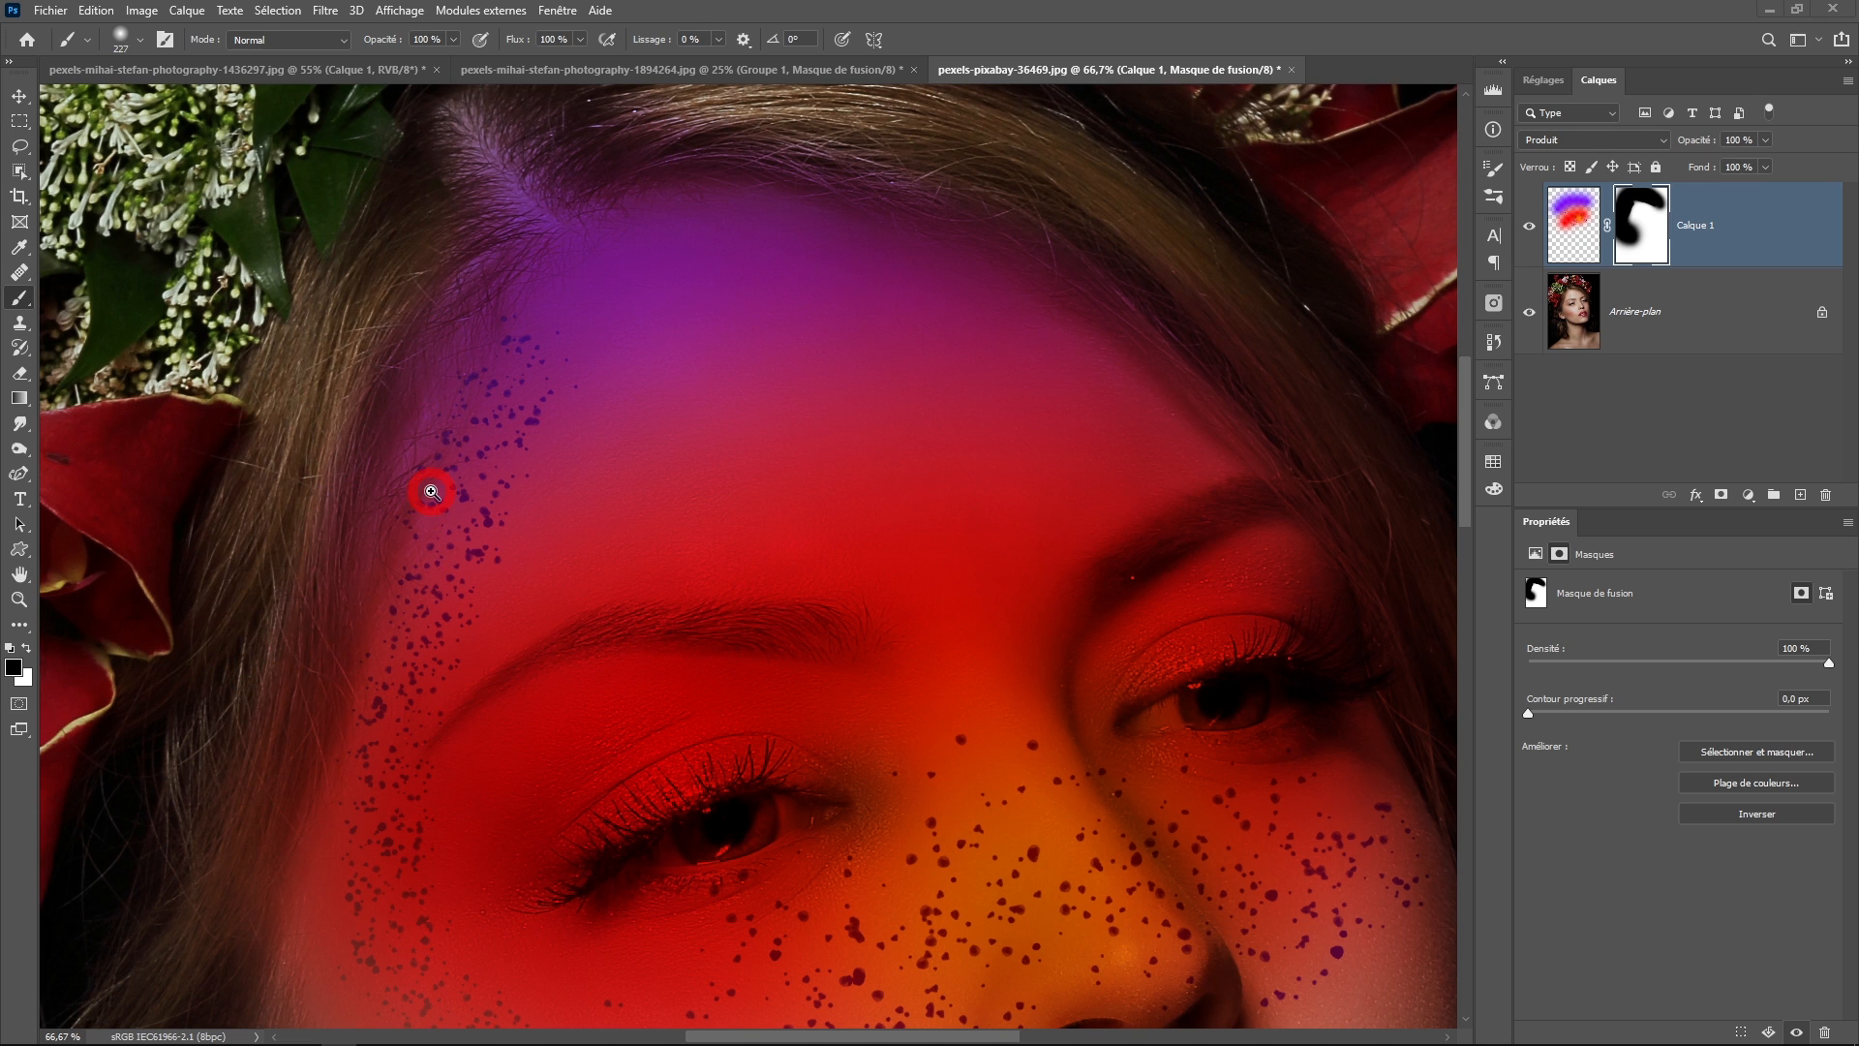
{"action": "scroll", "coordinate": [427, 490], "scroll_direction": "up", "scroll_amount": 2}
{"action": "scroll", "coordinate": [339, 455], "scroll_direction": "down", "scroll_amount": 3}
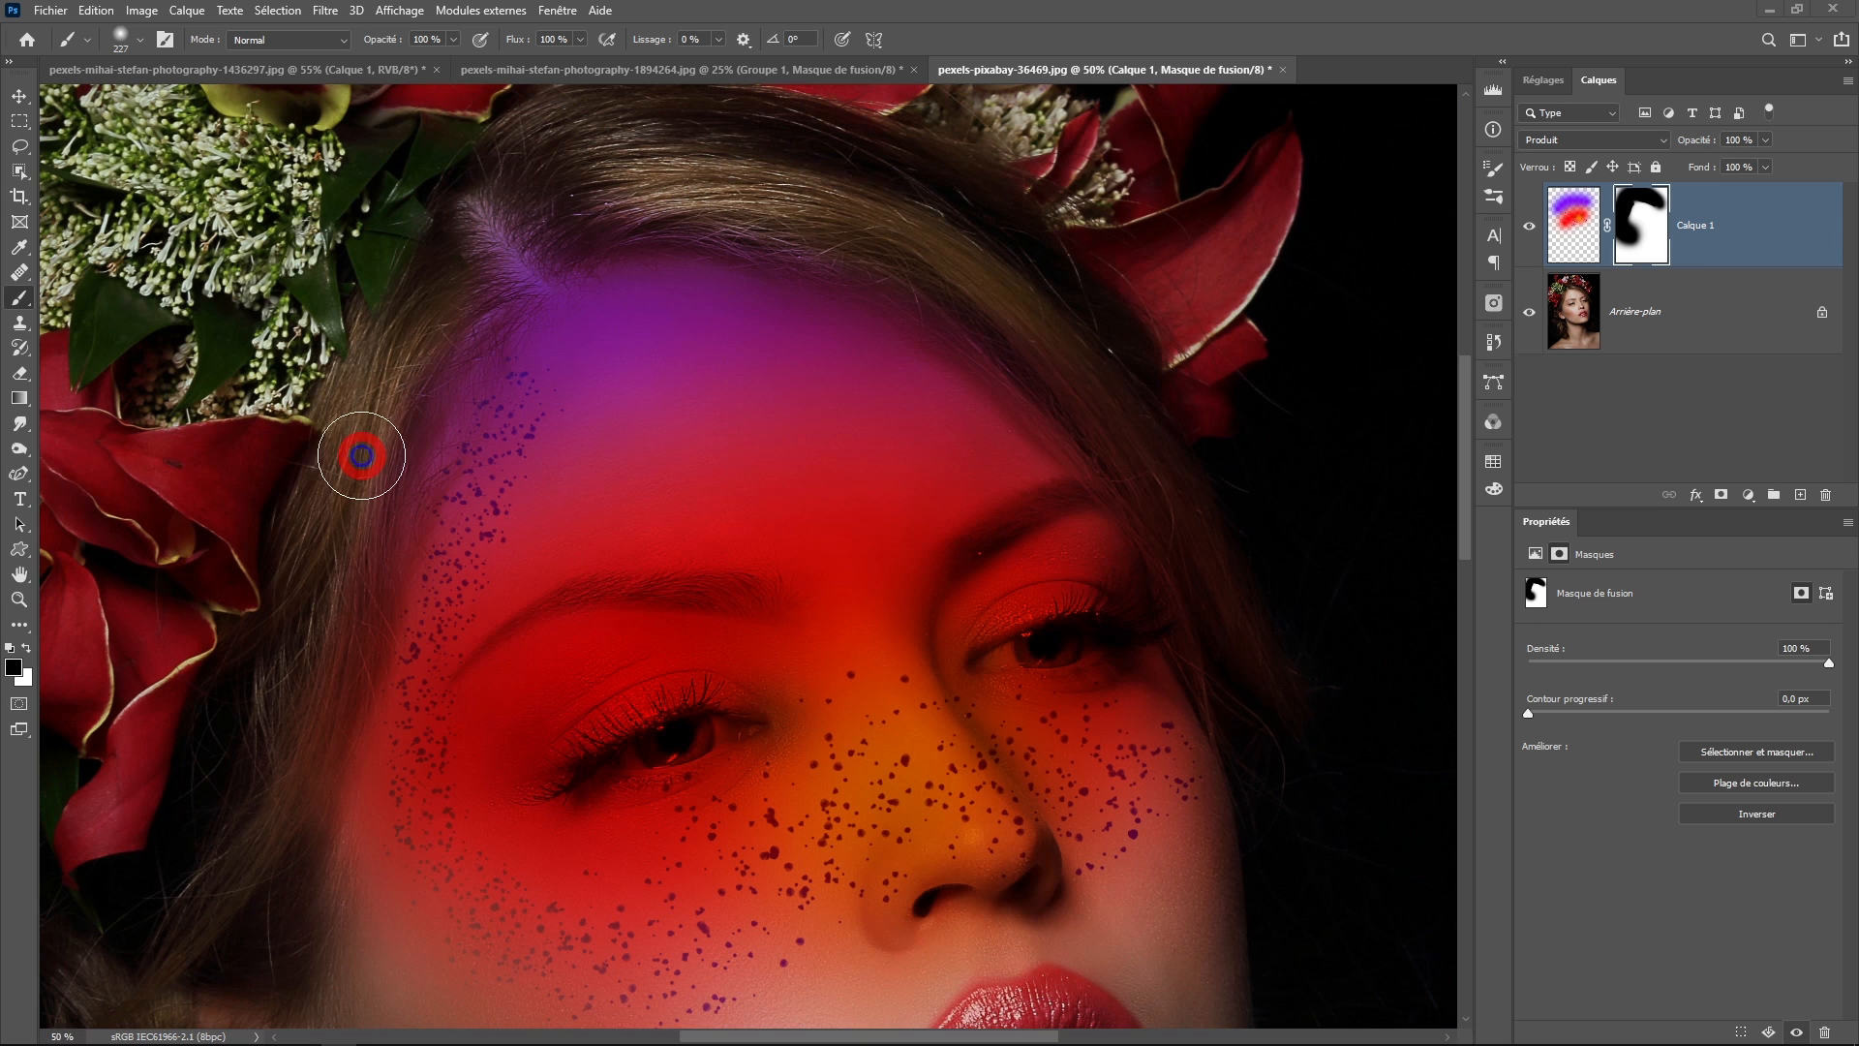
- Enlarge the brush to 323 px and refine the black mask along the hairline and the hair on both sides of the face
{"action": "left_click_drag", "start_coordinate": [361, 455], "coordinate": [385, 460]}
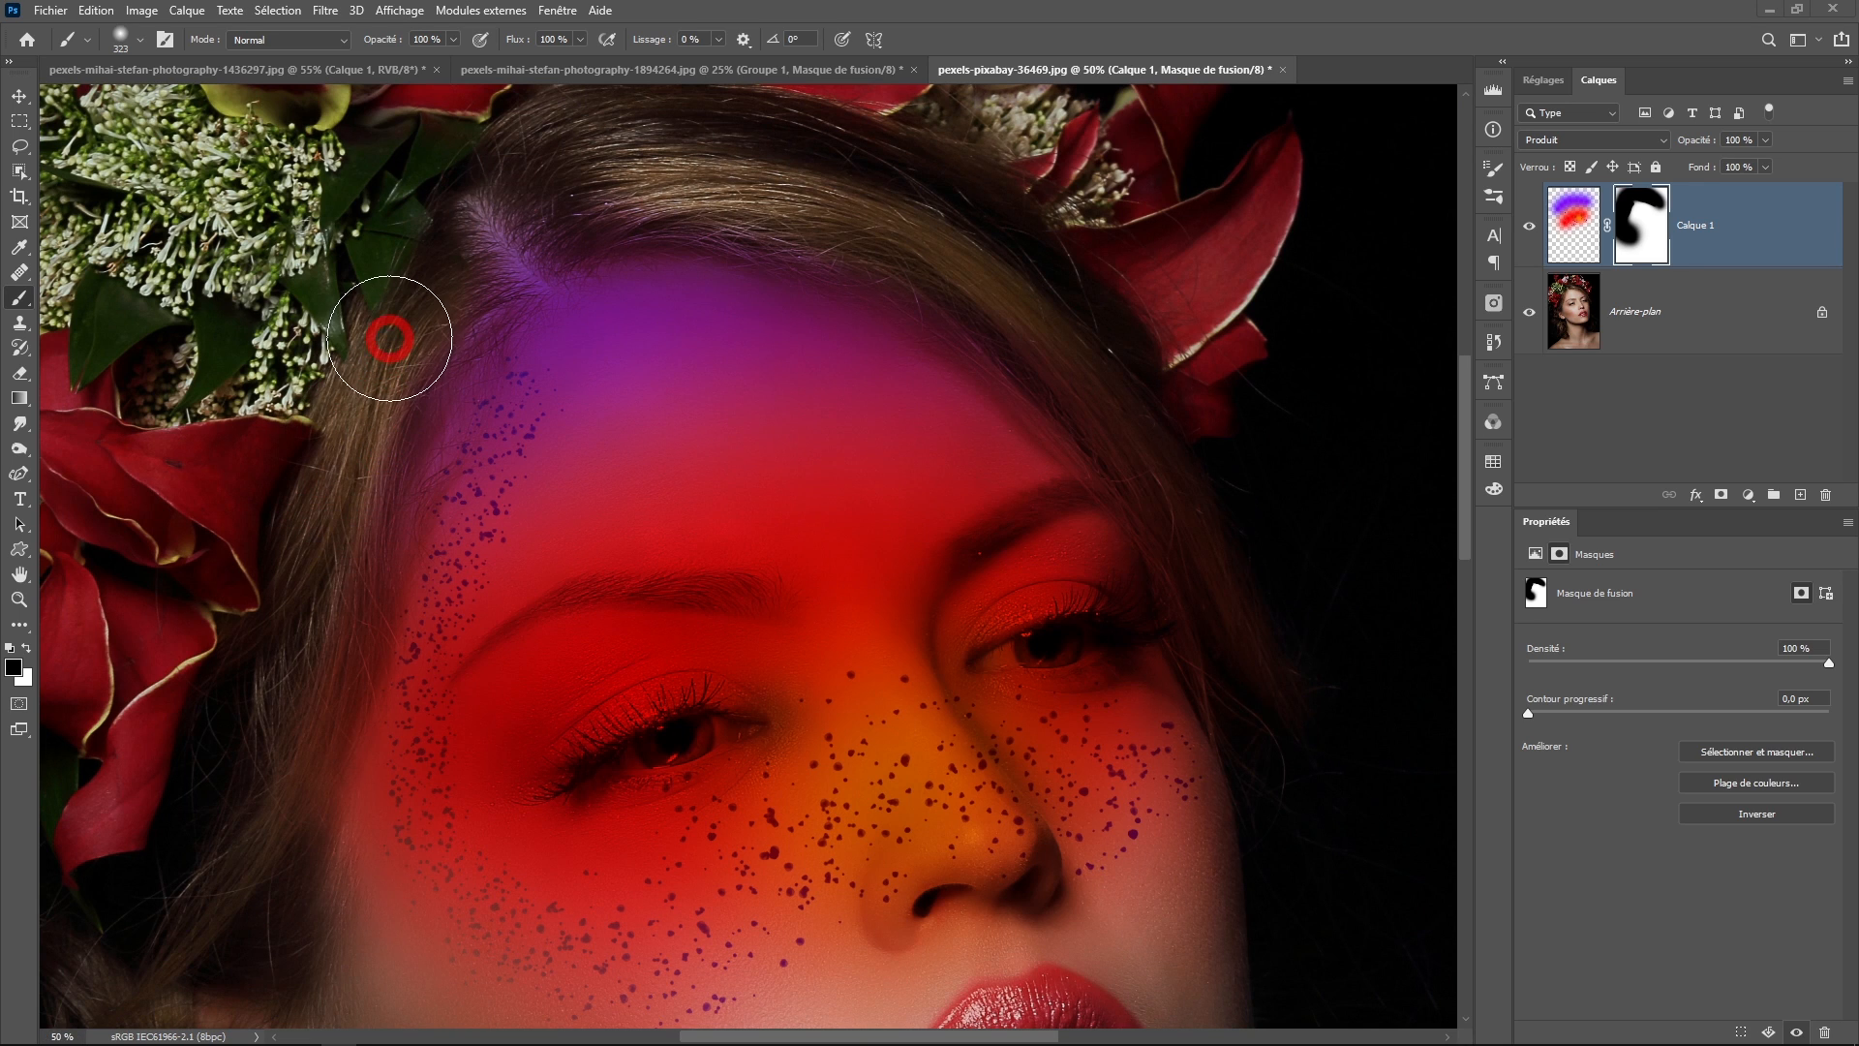
{"action": "scroll", "coordinate": [529, 415], "scroll_direction": "down", "scroll_amount": 1}
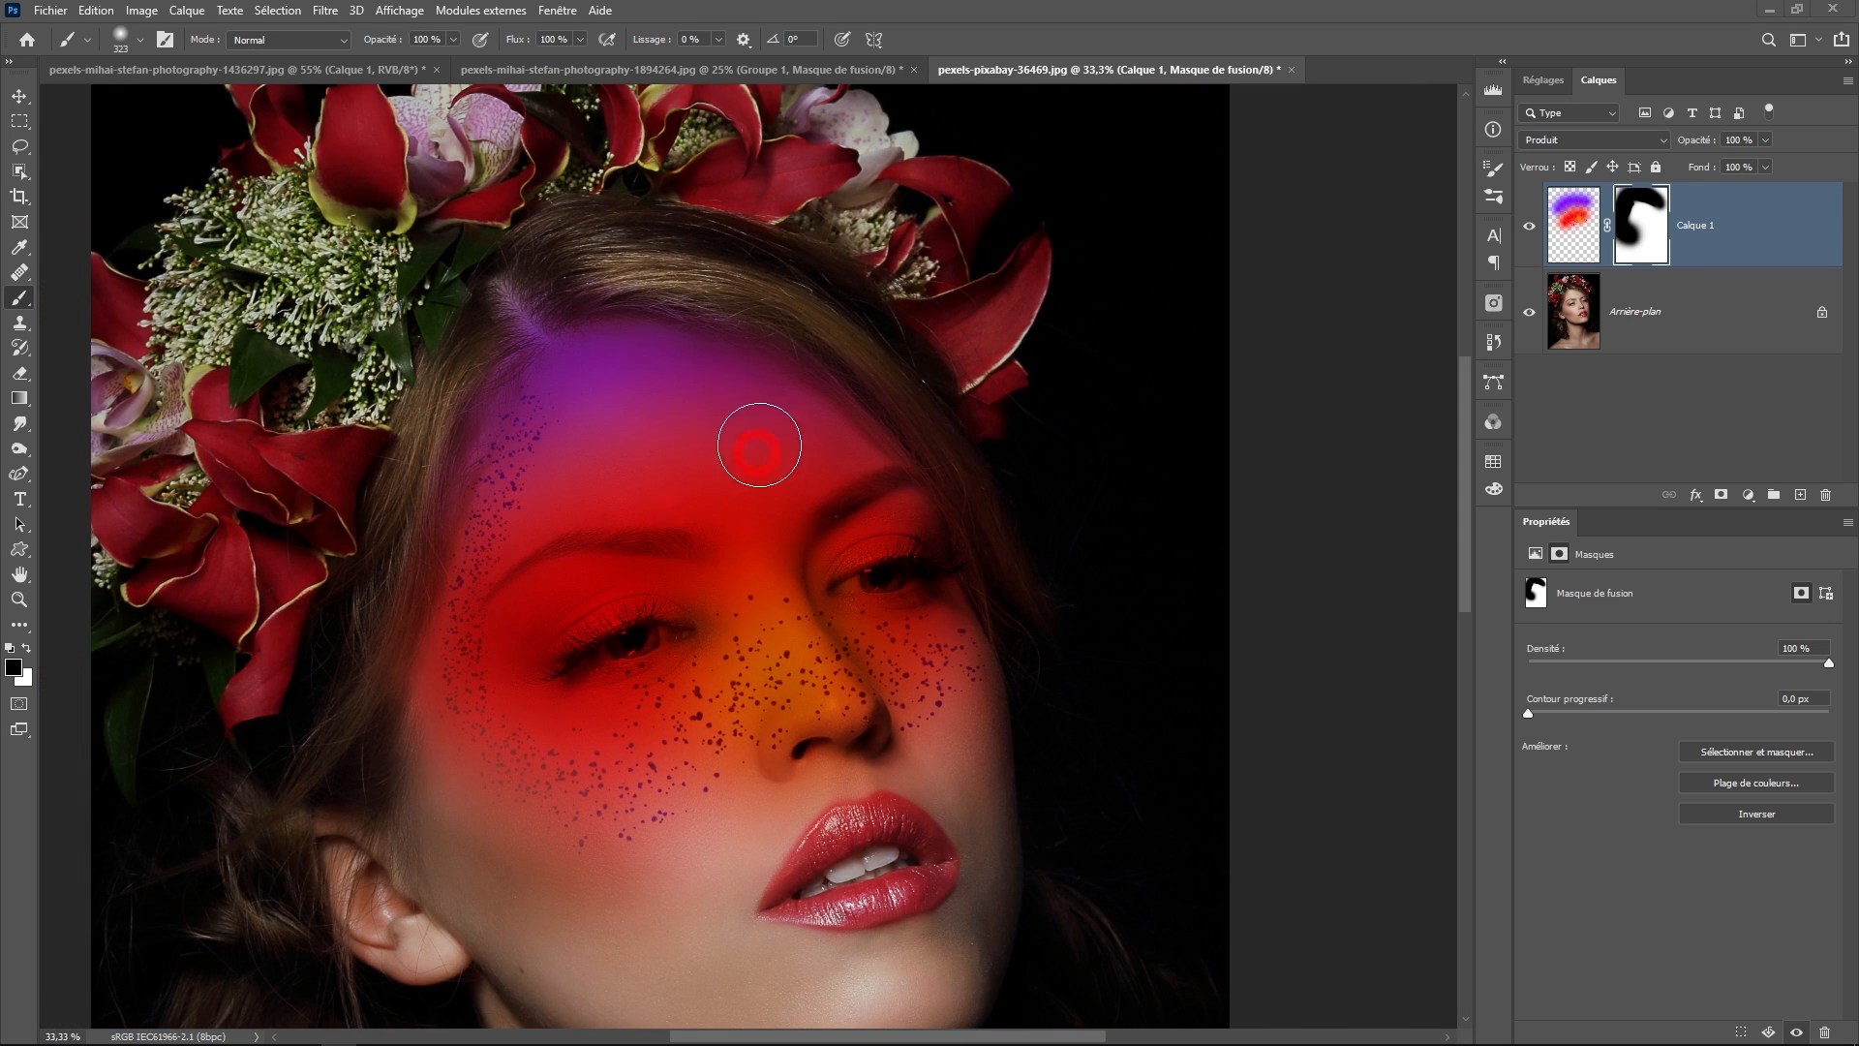
{"action": "left_click_drag", "start_coordinate": [514, 526], "coordinate": [515, 482]}
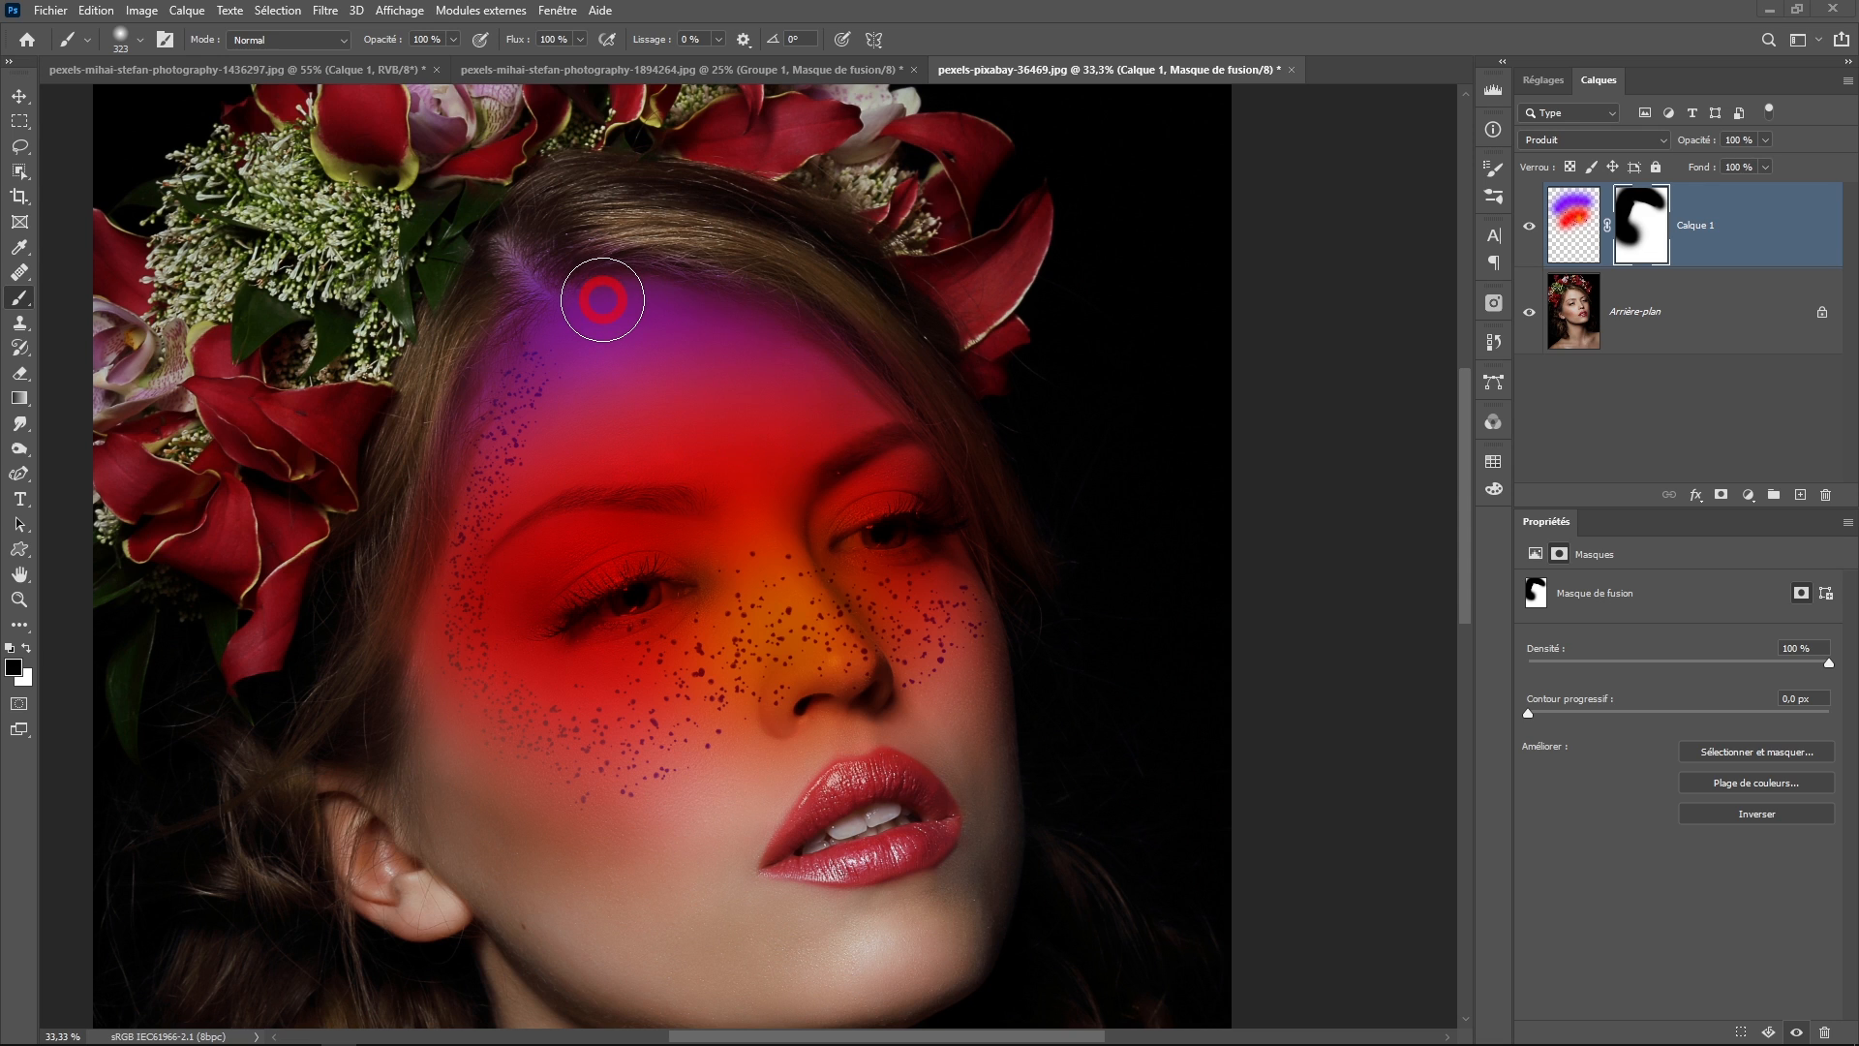
{"action": "left_click_drag", "start_coordinate": [602, 299], "coordinate": [977, 357]}
{"action": "left_click_drag", "start_coordinate": [963, 285], "coordinate": [1108, 534]}
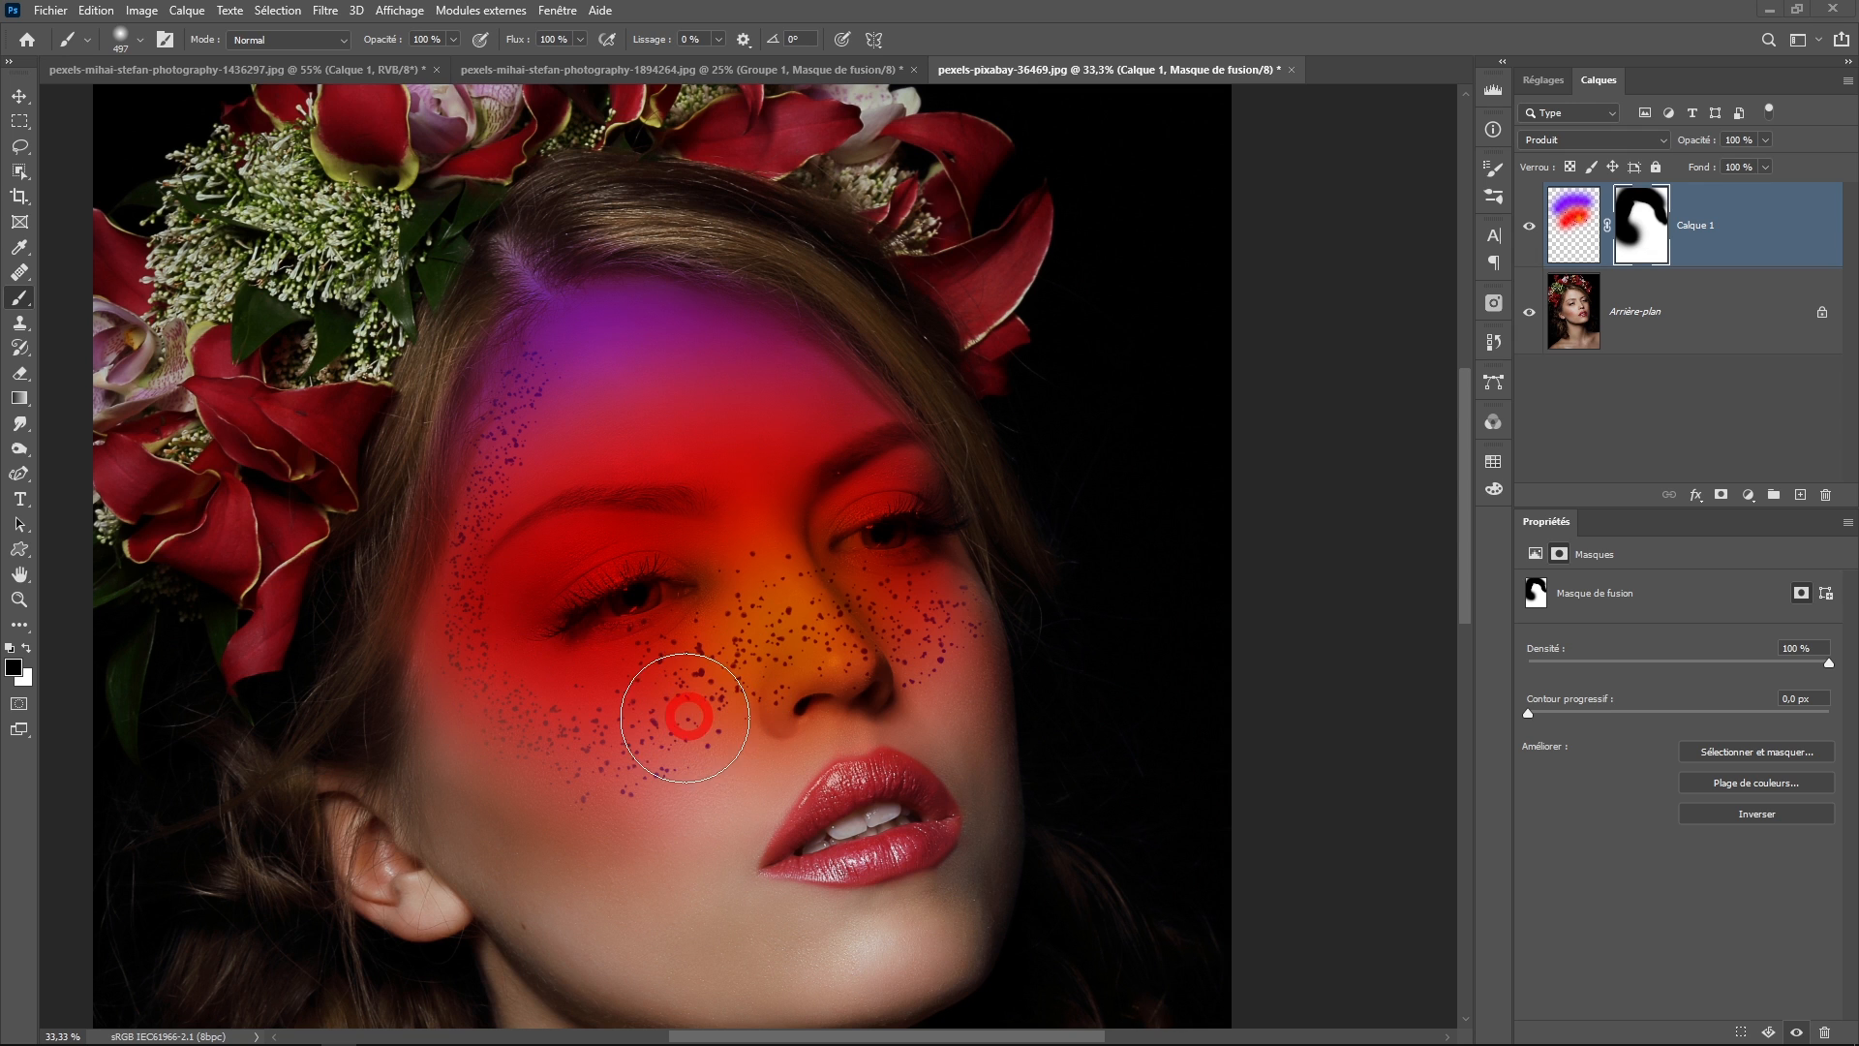
- Reduce the brush to 296 px and paint black on the mask across both eyes and the bridge of the nose
{"action": "left_click", "coordinate": [678, 682], "text": "ctrl"}
{"action": "left_click", "coordinate": [678, 682], "text": "ctrl"}
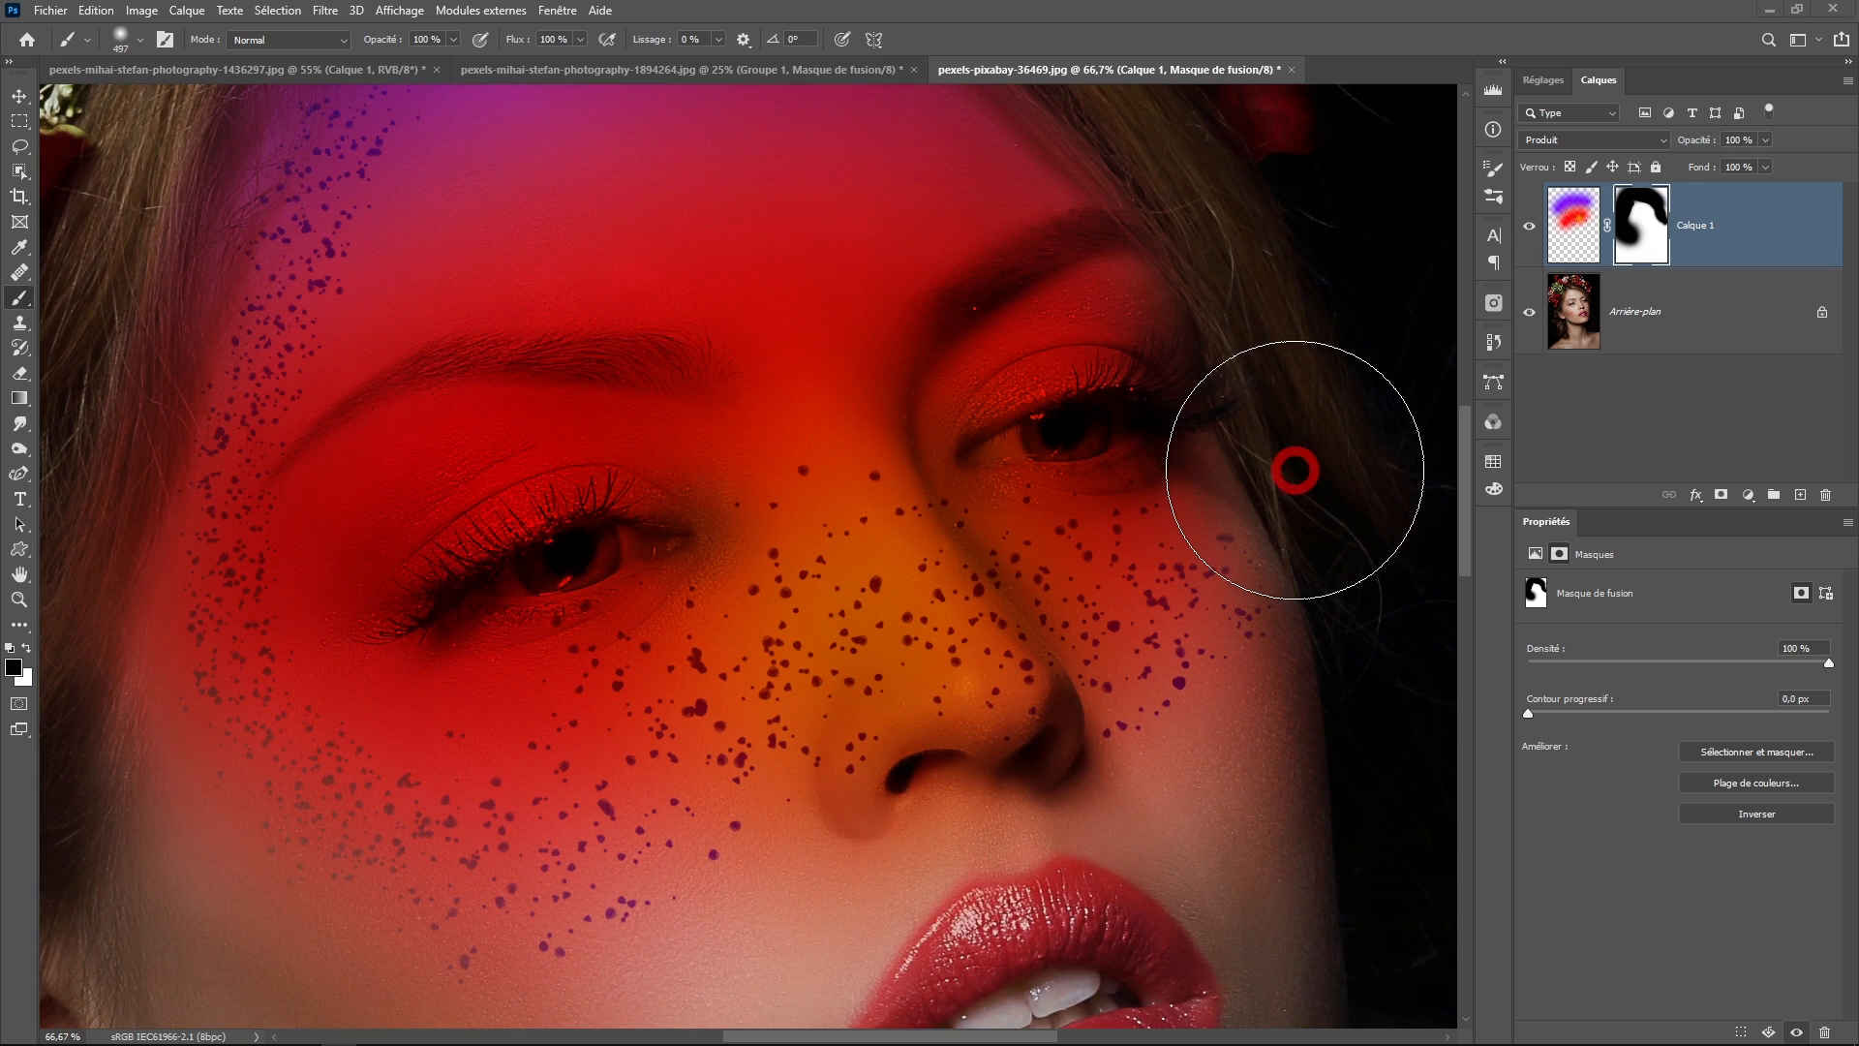
{"action": "left_click_drag", "start_coordinate": [587, 576], "coordinate": [523, 596]}
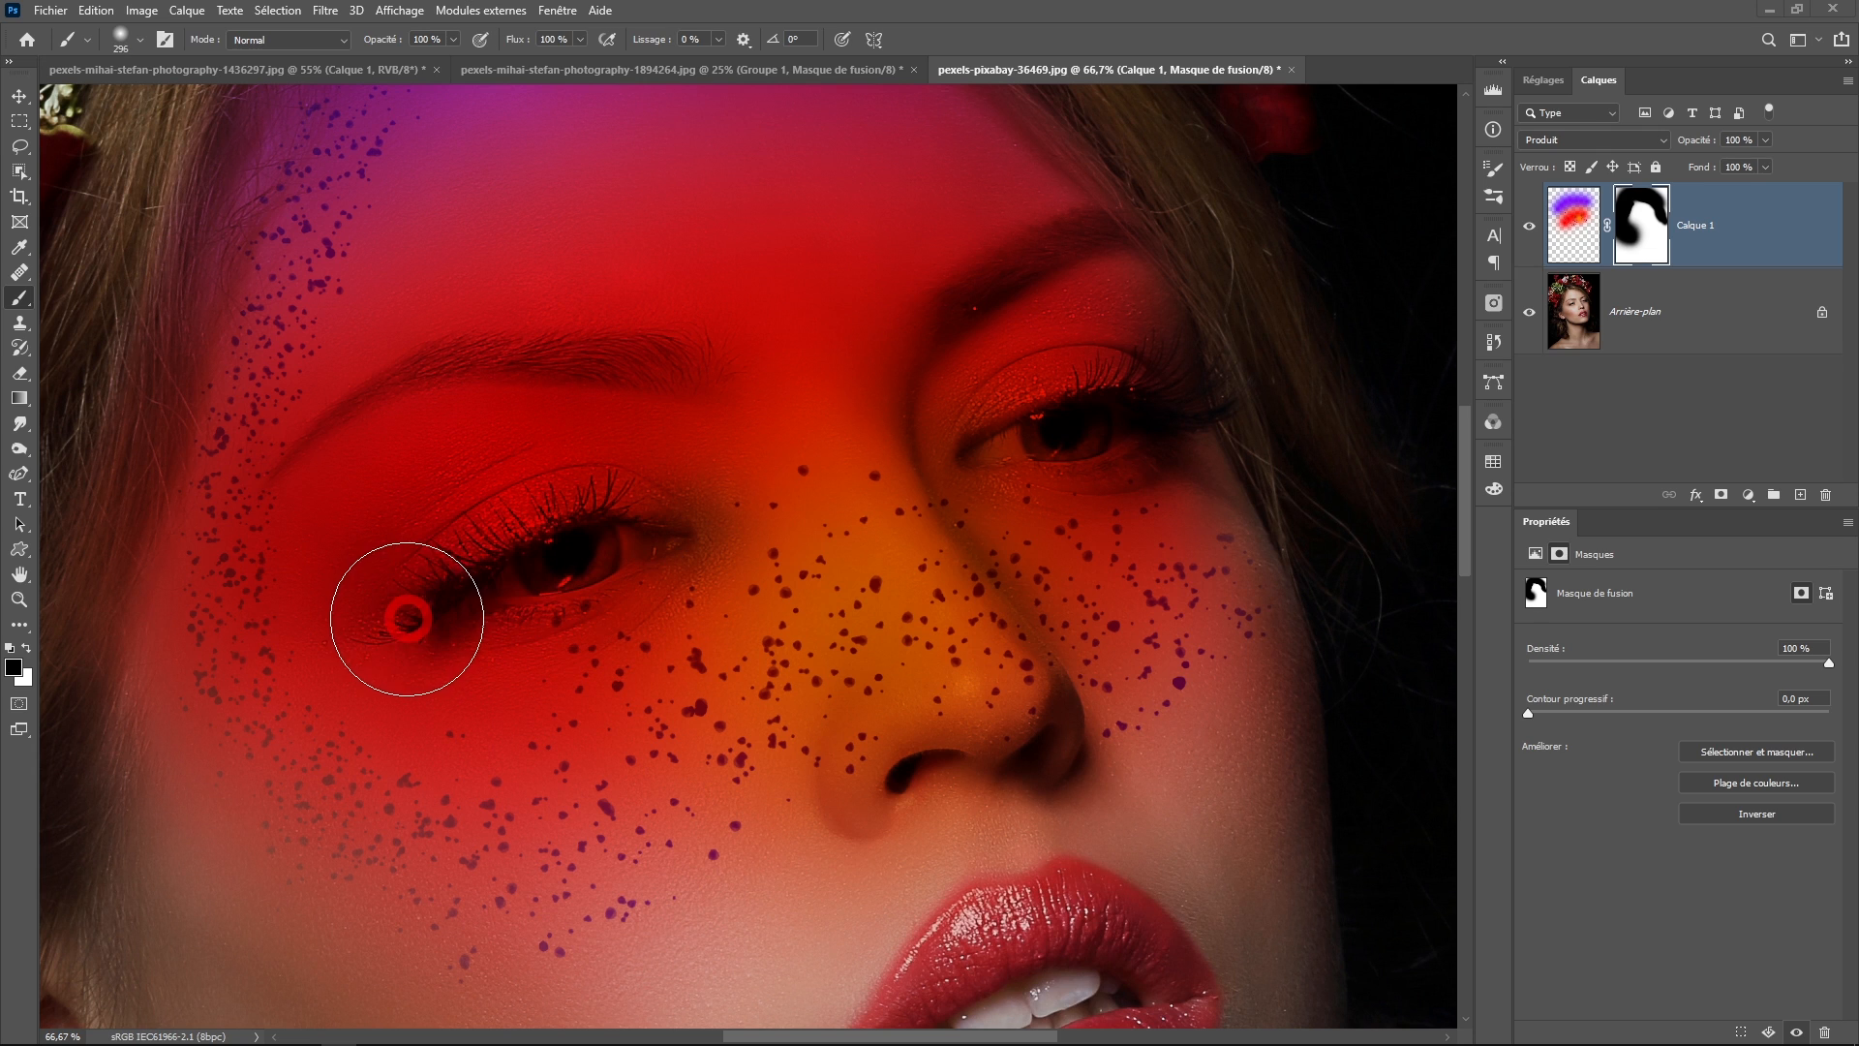
{"action": "mouse_move", "coordinate": [293, 655]}
{"action": "left_mouse_down"}
{"action": "mouse_move", "coordinate": [1278, 394]}
{"action": "mouse_move", "coordinate": [1356, 392]}
{"action": "left_mouse_up"}
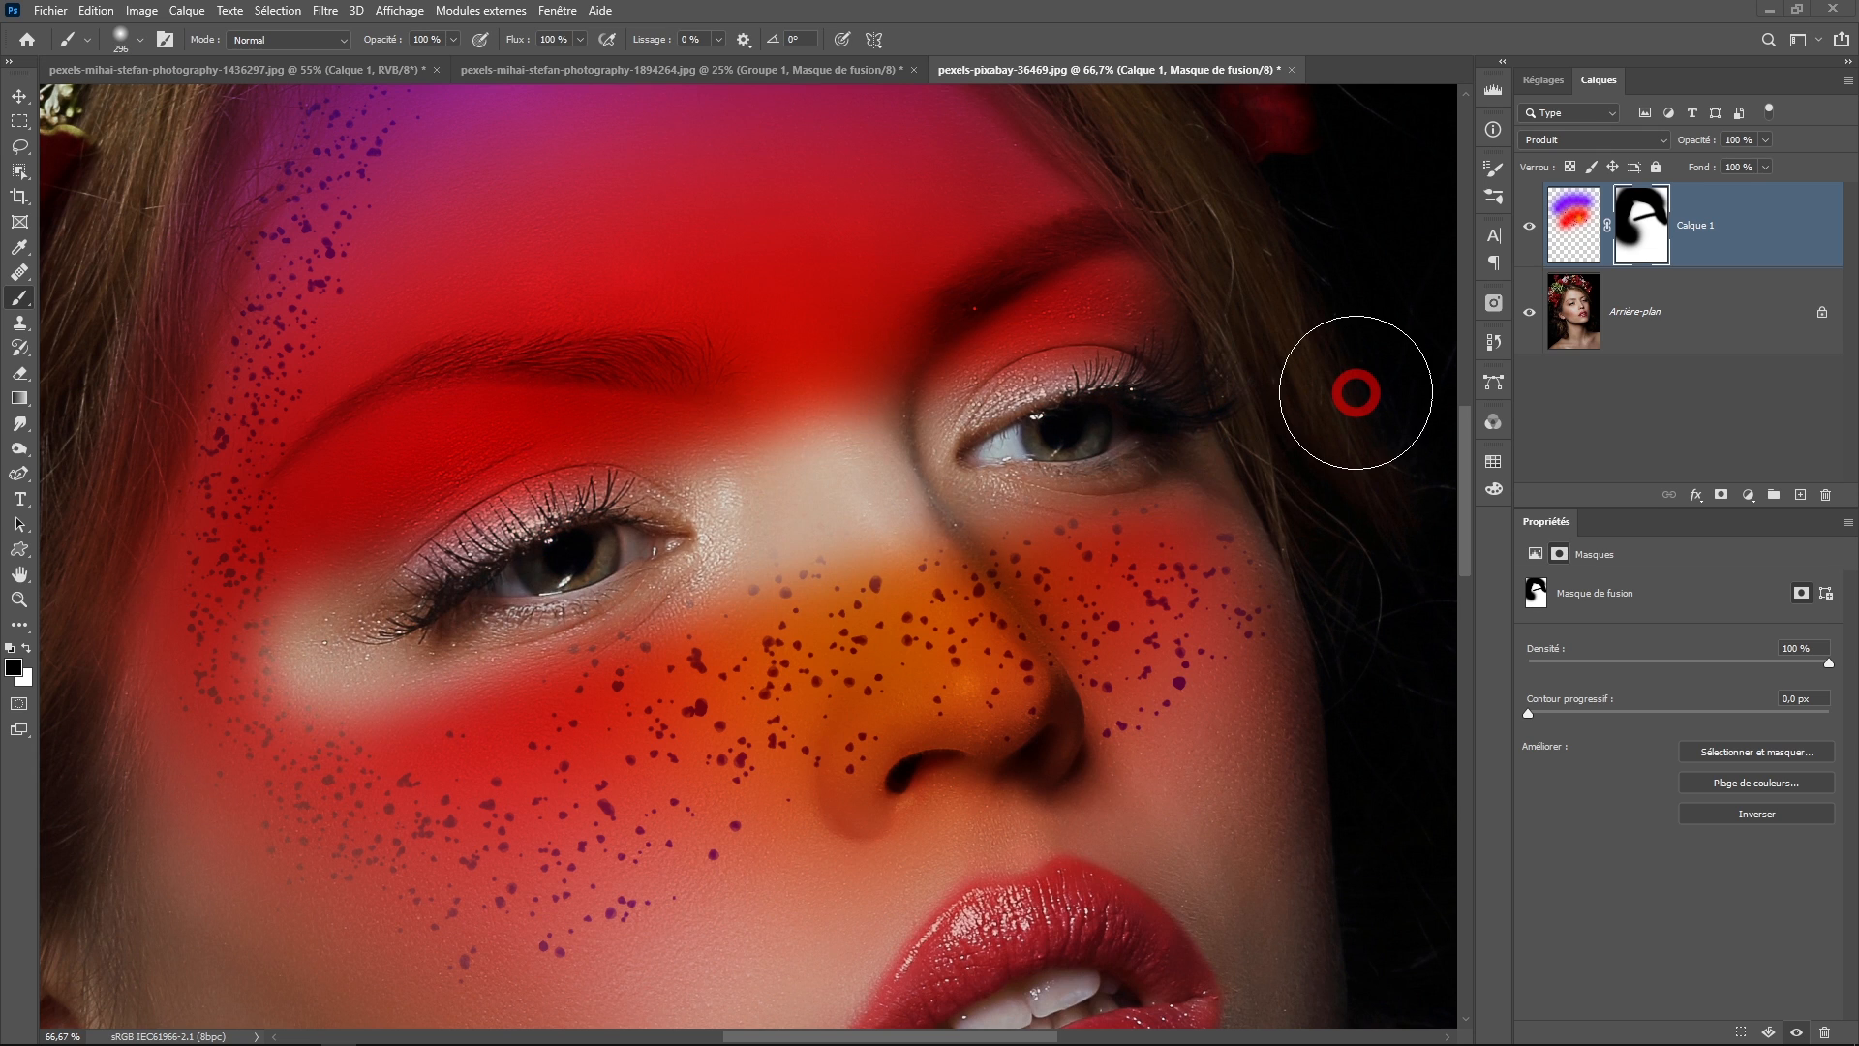
- Undo the last eye mask and repaint black over both eyes with 197 px and 119 px brushes, lowering the opacity from 65% to 47%
{"action": "key", "text": "ctrl+z"}
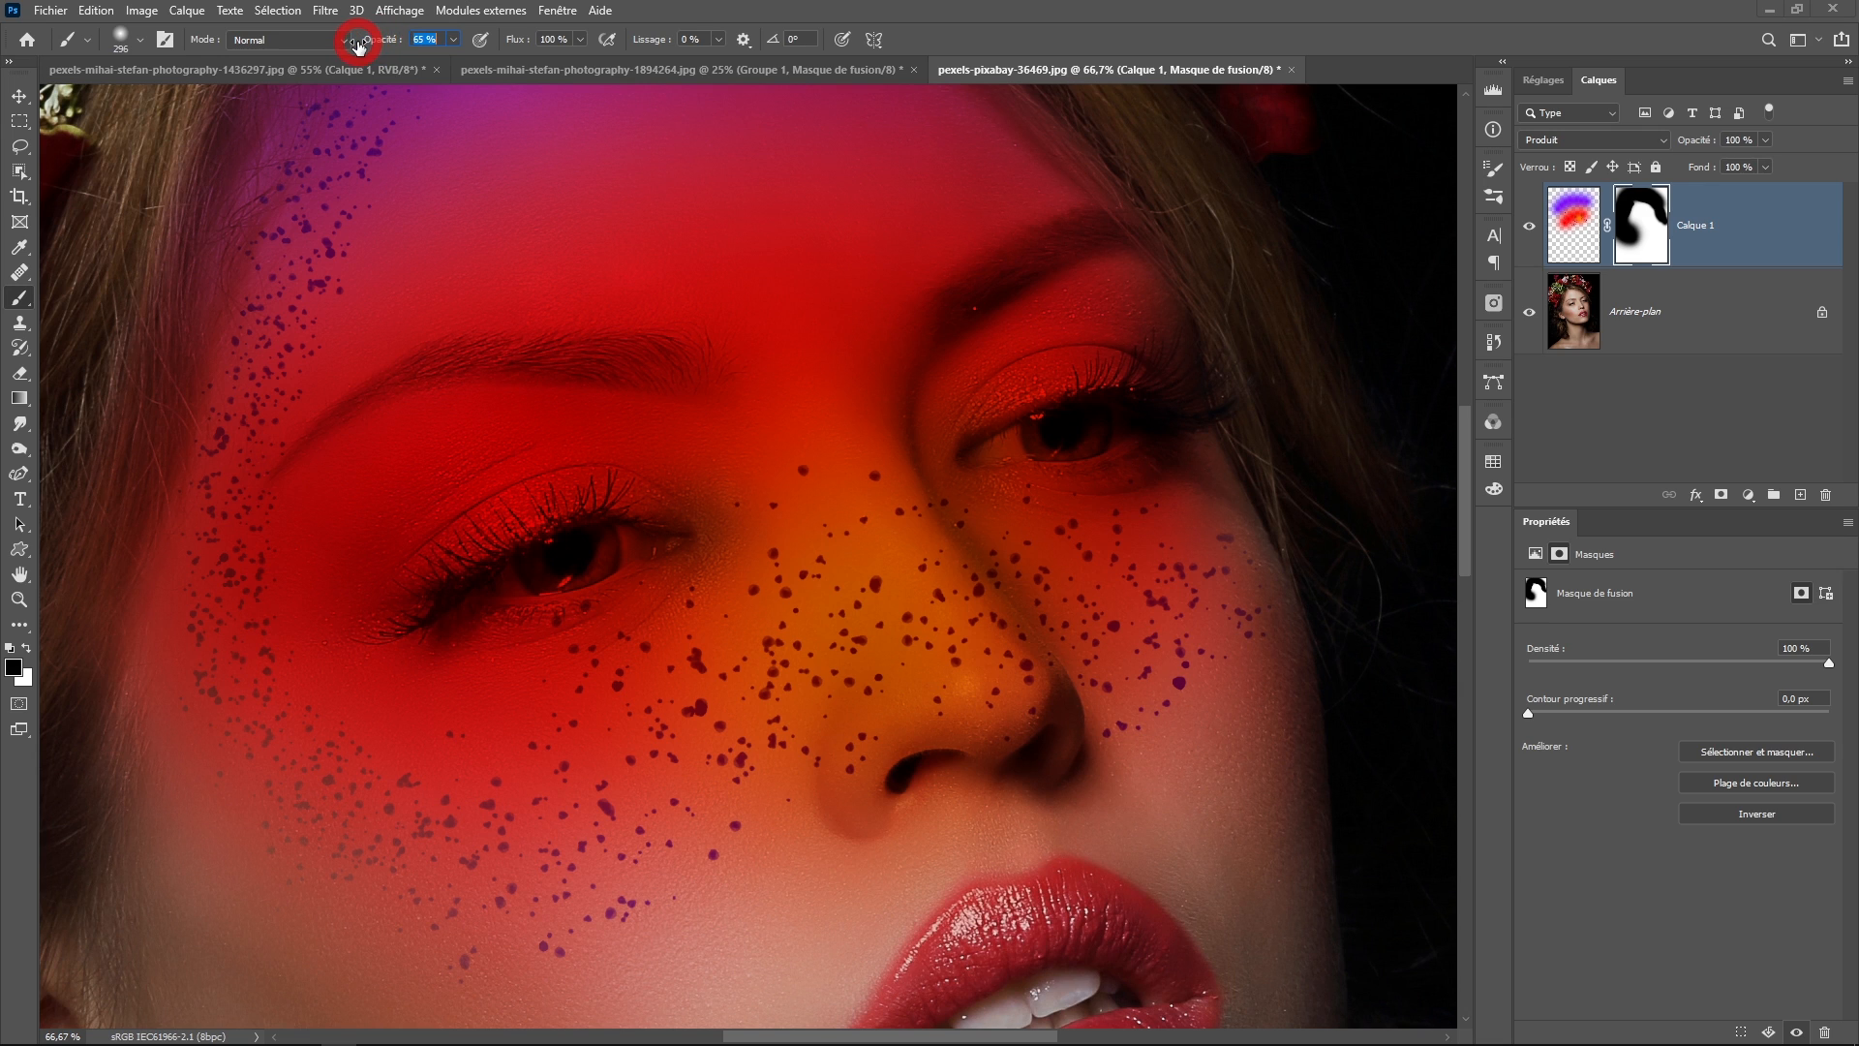
{"action": "left_click_drag", "start_coordinate": [601, 558], "coordinate": [448, 595]}
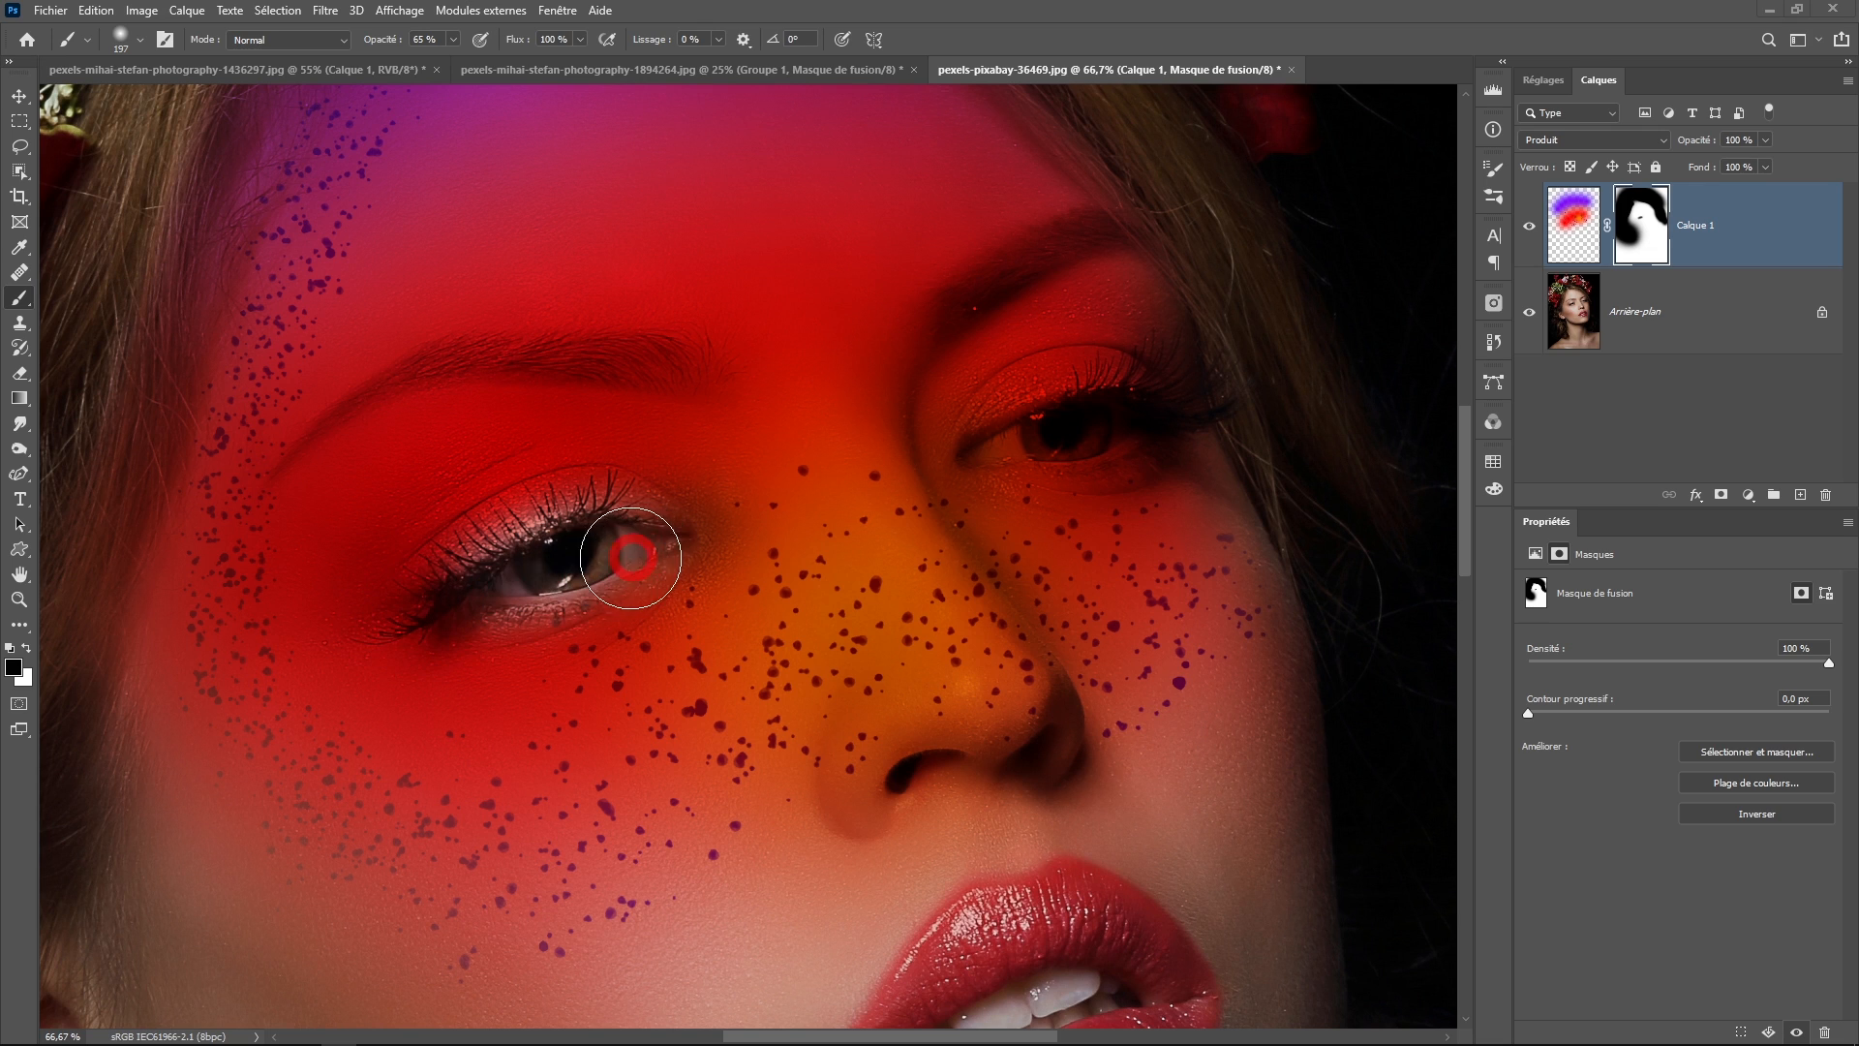
{"action": "left_click", "coordinate": [1031, 434]}
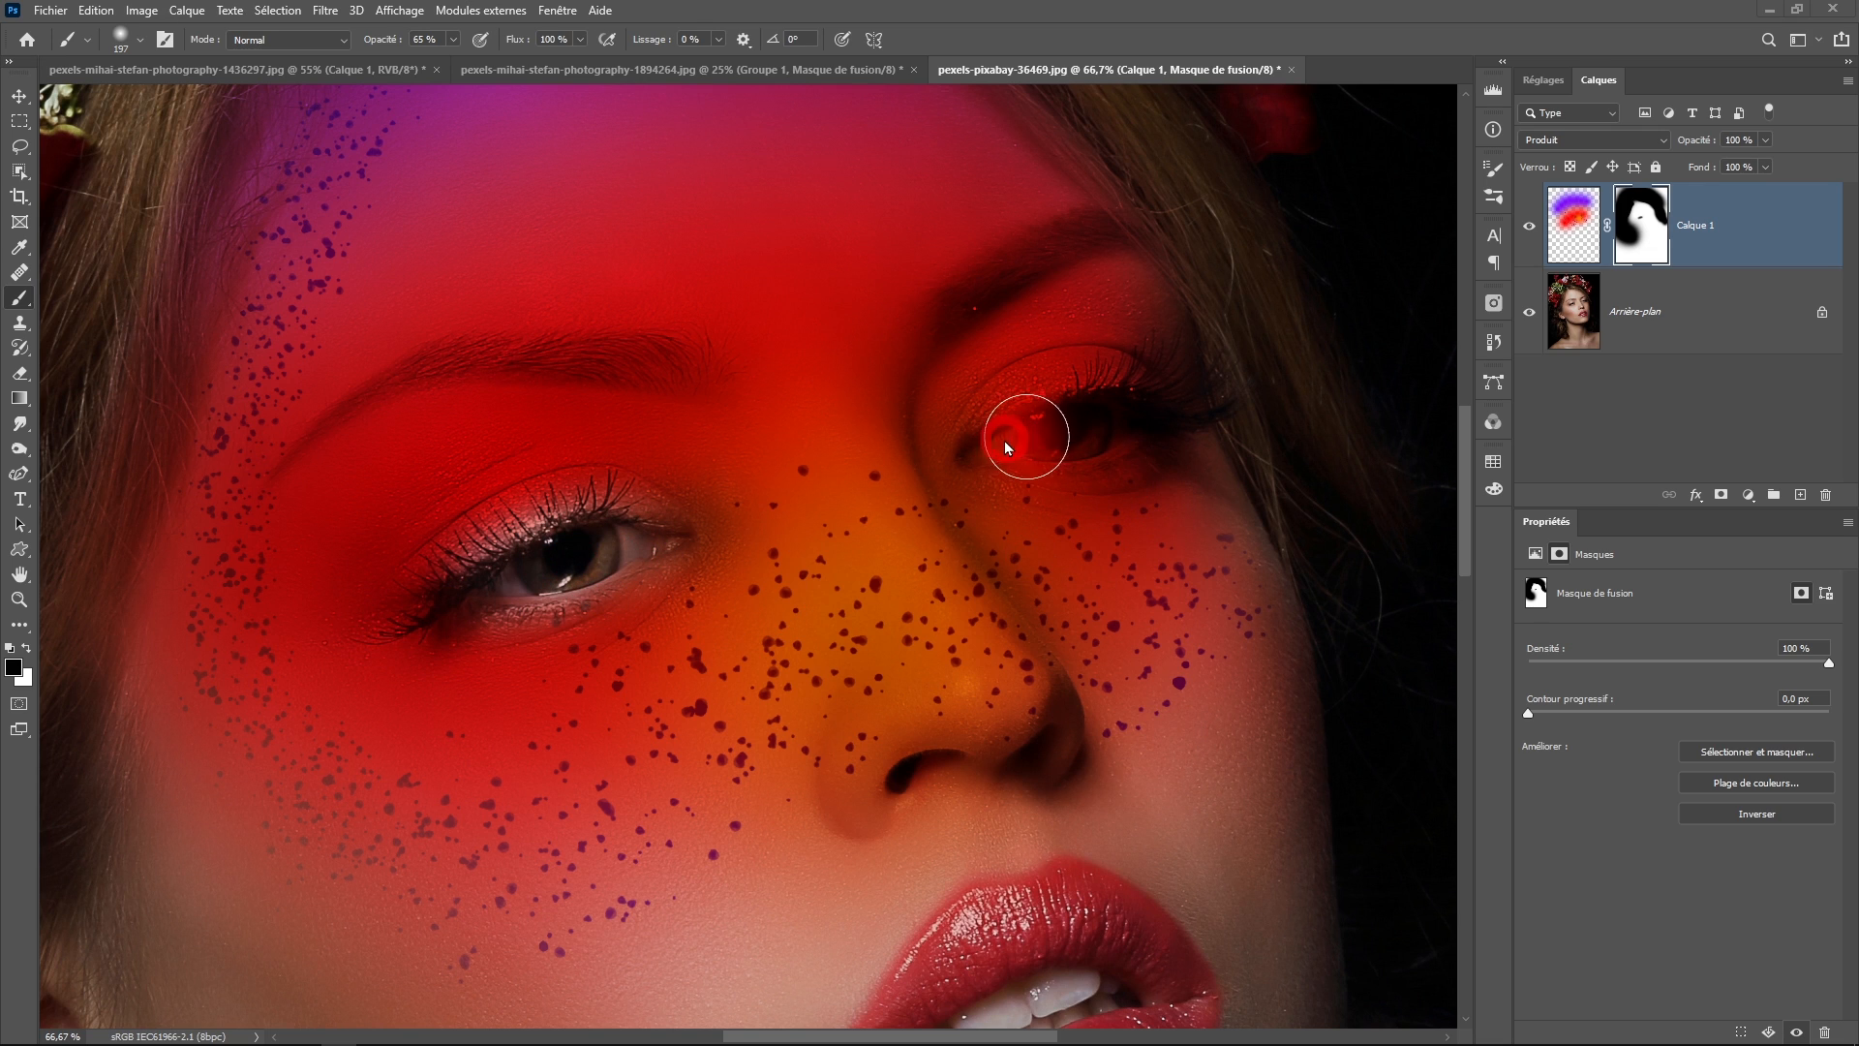
{"action": "mouse_move", "coordinate": [1005, 442]}
{"action": "left_mouse_down"}
{"action": "mouse_move", "coordinate": [996, 429]}
{"action": "mouse_move", "coordinate": [1278, 443]}
{"action": "mouse_move", "coordinate": [1077, 480]}
{"action": "mouse_move", "coordinate": [956, 419]}
{"action": "left_mouse_up"}
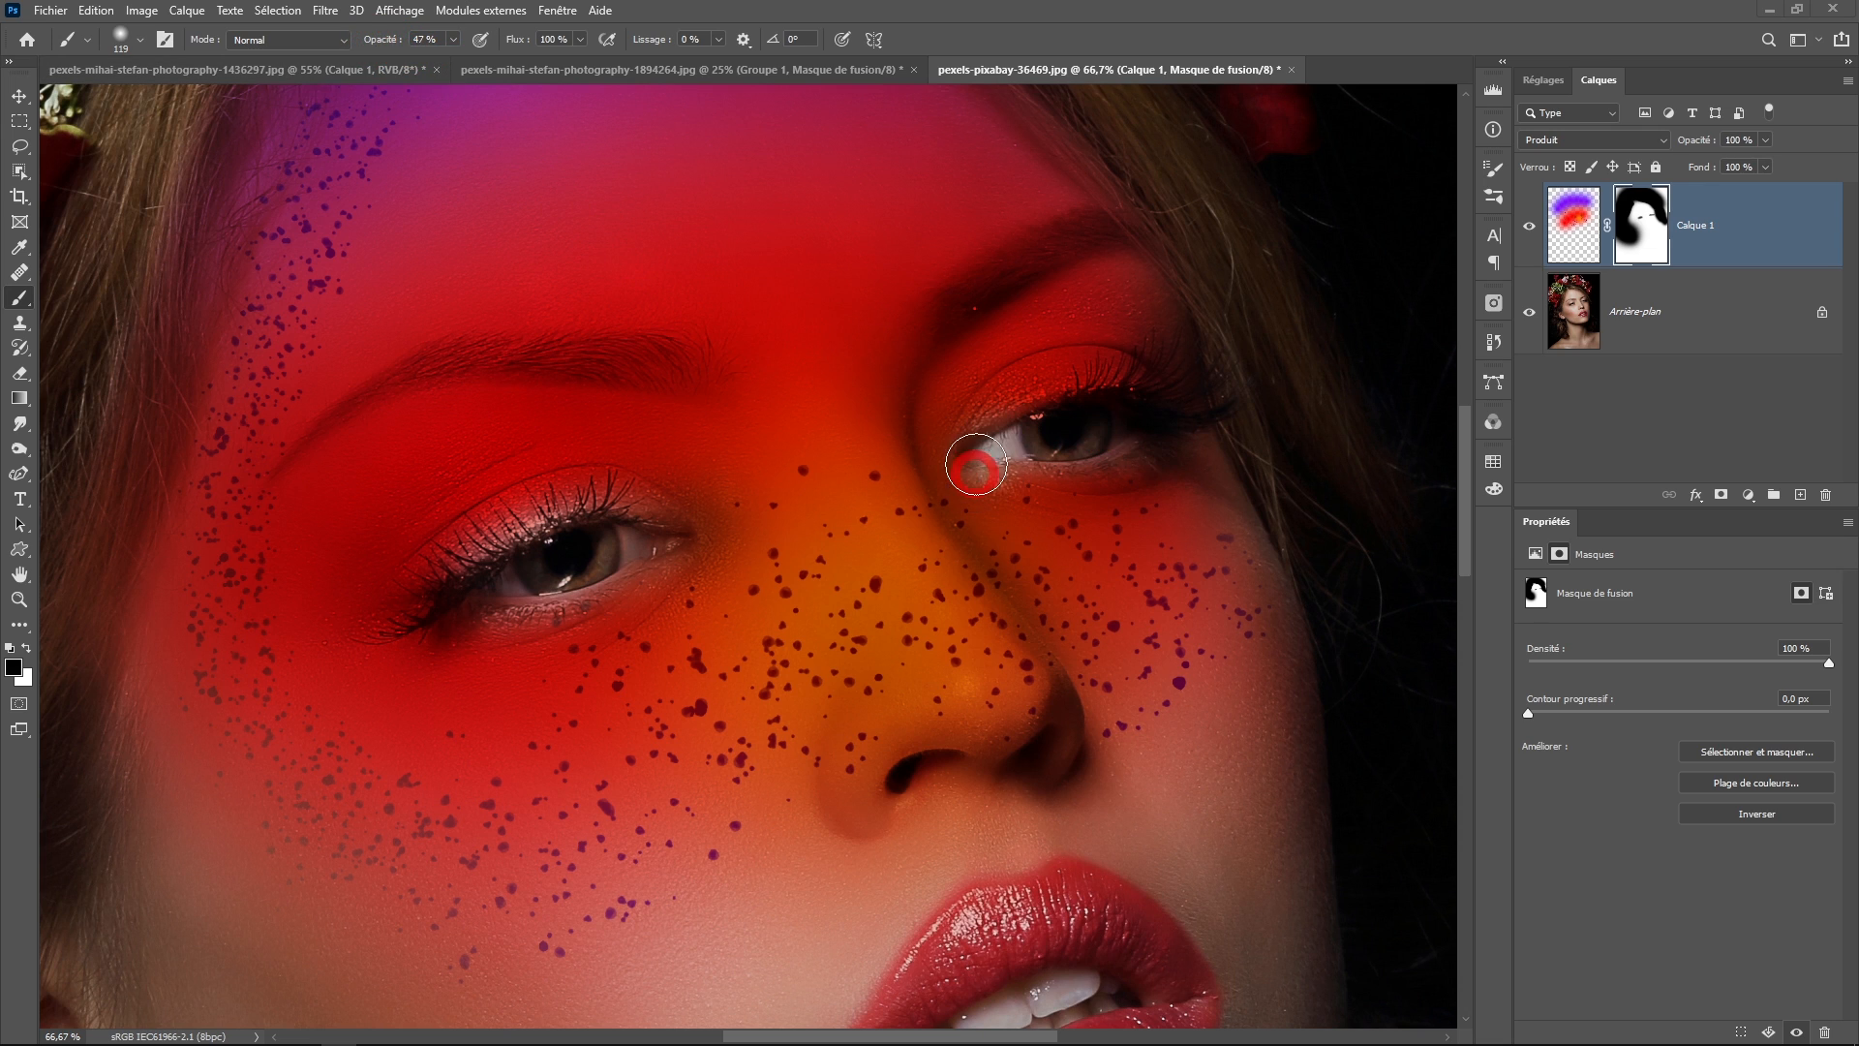
{"action": "mouse_move", "coordinate": [976, 465]}
{"action": "left_mouse_down"}
{"action": "mouse_move", "coordinate": [987, 424]}
{"action": "mouse_move", "coordinate": [1146, 426]}
{"action": "mouse_move", "coordinate": [1035, 389]}
{"action": "mouse_move", "coordinate": [1070, 394]}
{"action": "mouse_move", "coordinate": [985, 441]}
{"action": "left_mouse_up"}
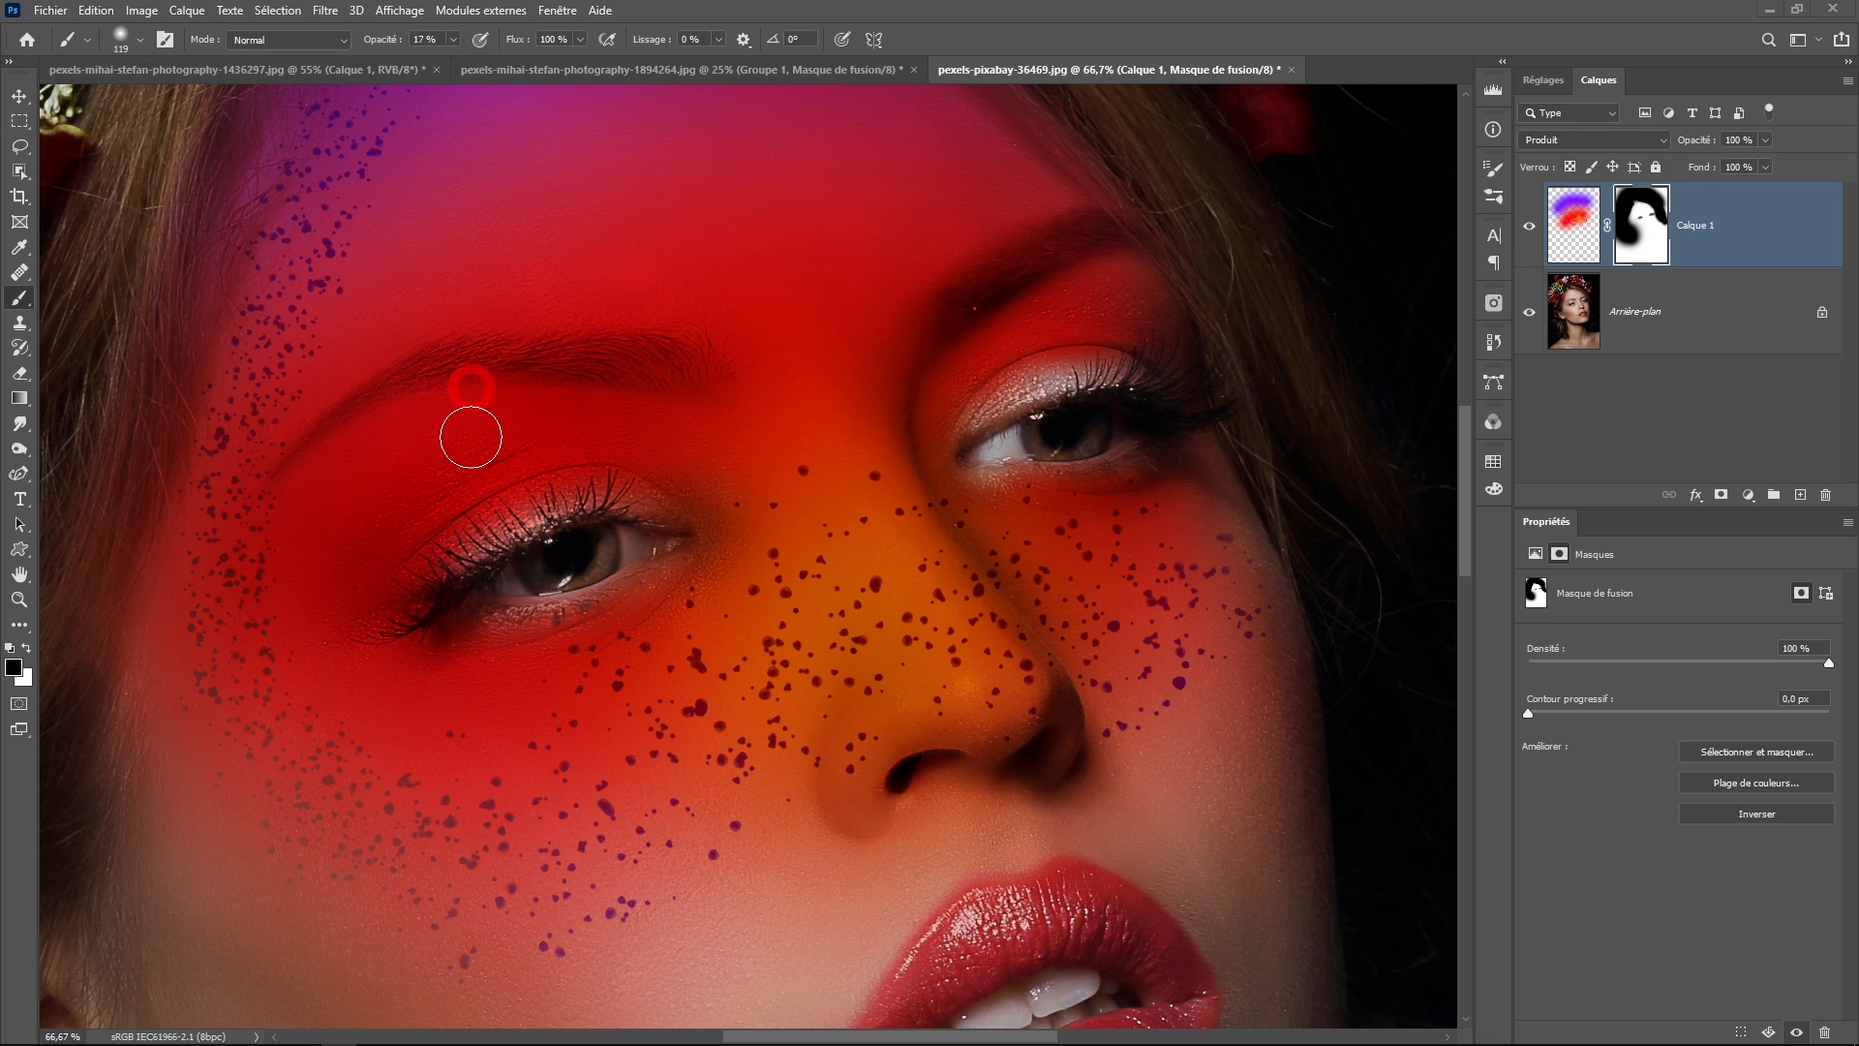
- Paint white on the mask around both eyes with a 119 px brush at 17% opacity to bring the color back softly
{"action": "left_click", "coordinate": [560, 532]}
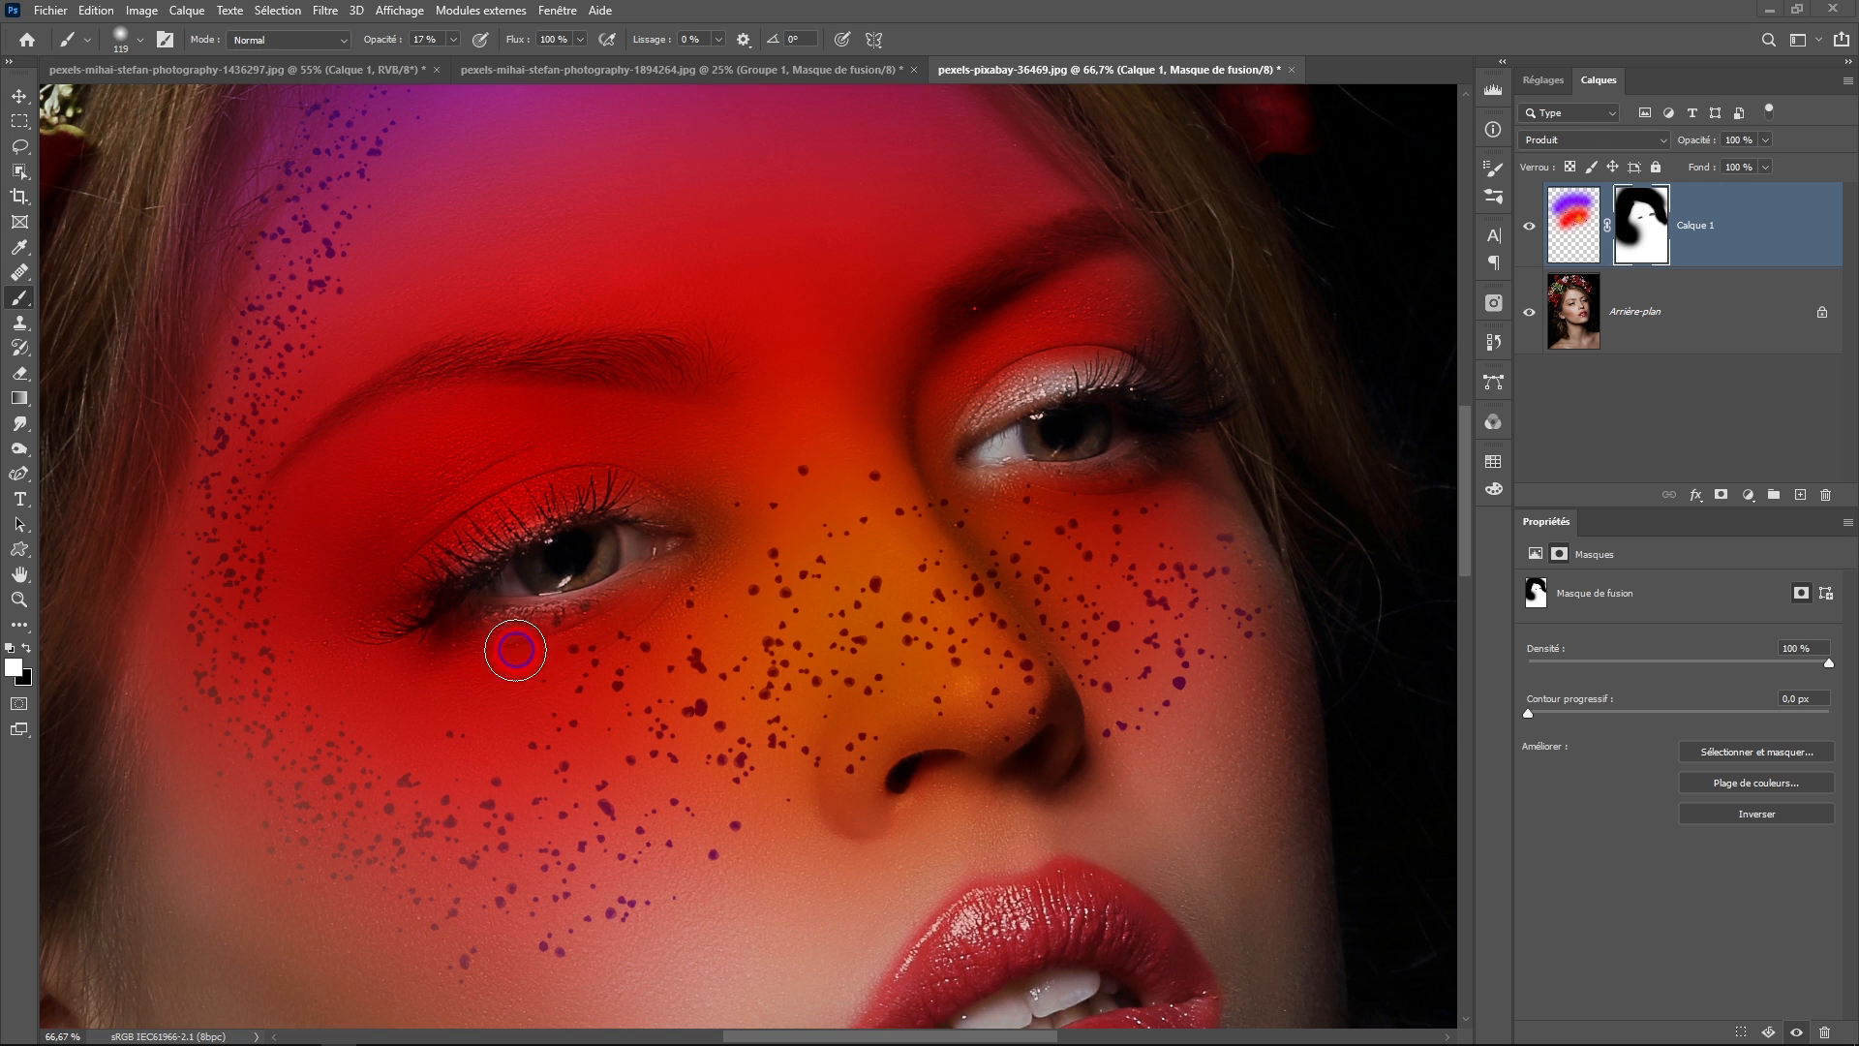
{"action": "mouse_move", "coordinate": [1012, 383]}
{"action": "left_mouse_down"}
{"action": "mouse_move", "coordinate": [1070, 365]}
{"action": "mouse_move", "coordinate": [954, 394]}
{"action": "left_mouse_up"}
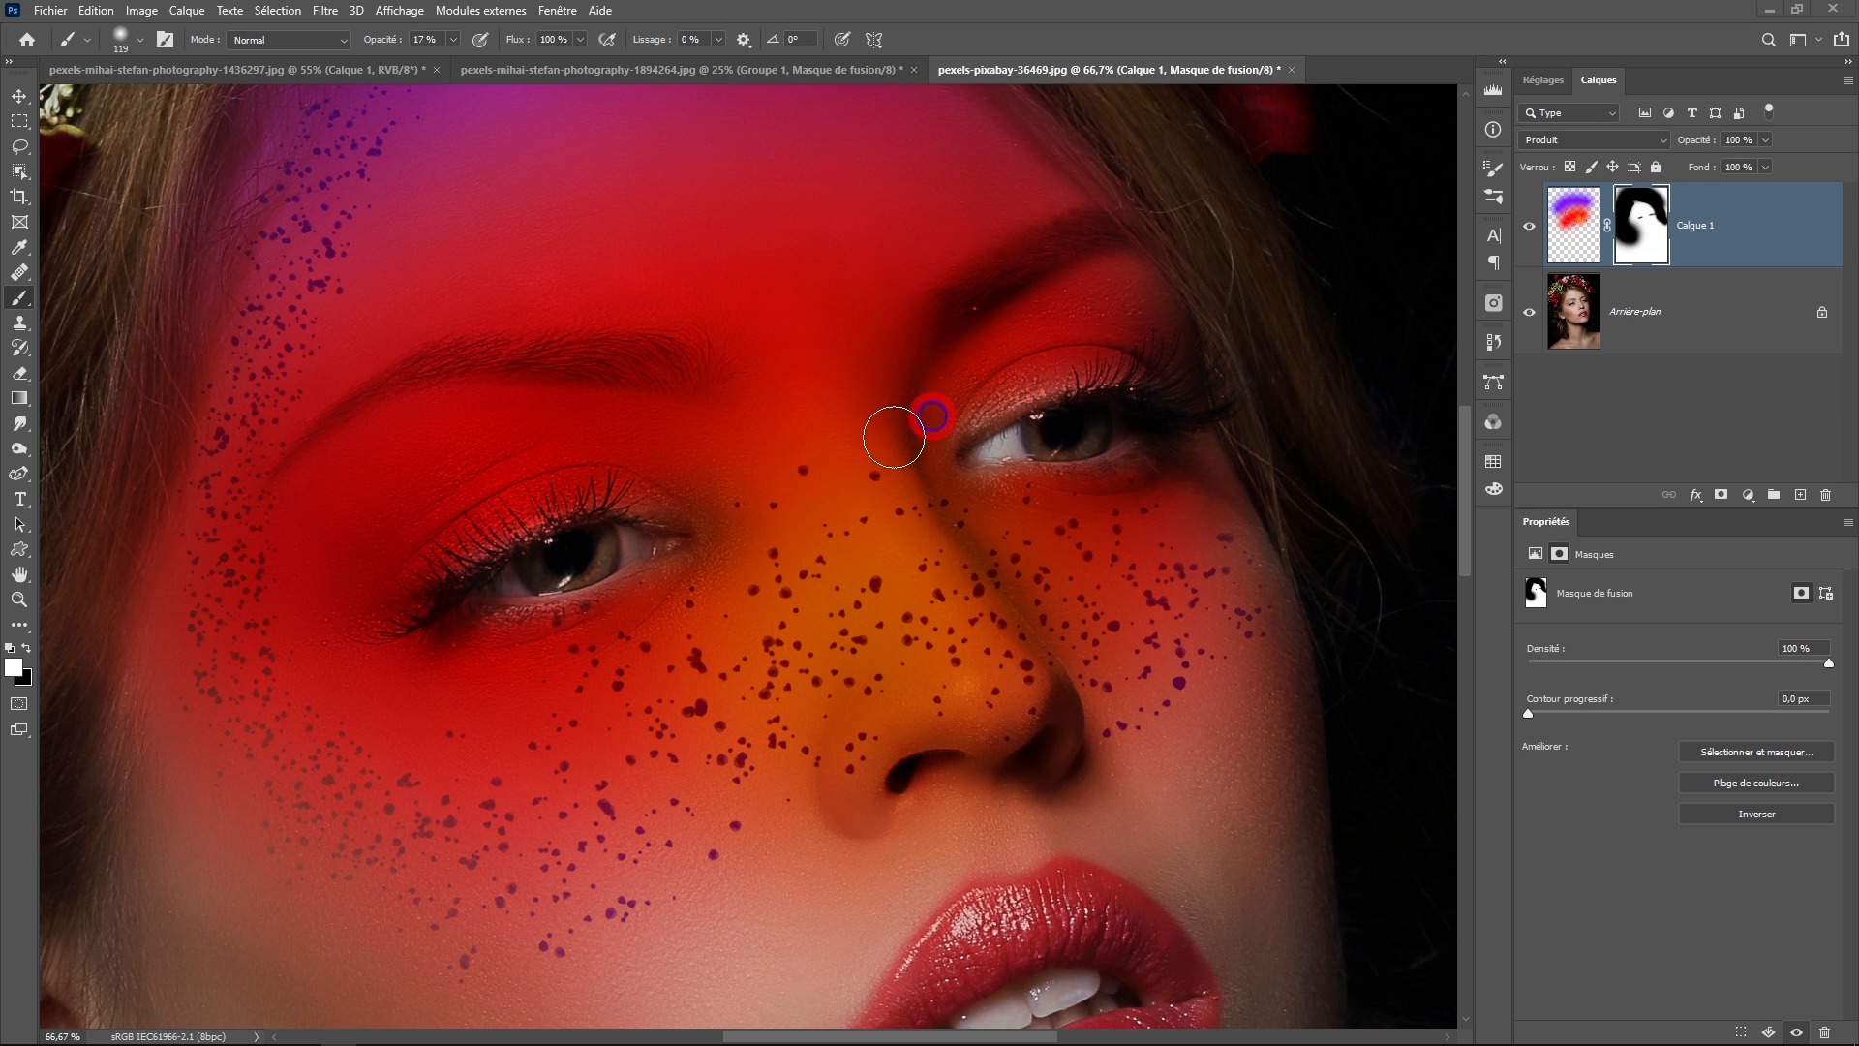
{"action": "left_click_drag", "start_coordinate": [1158, 472], "coordinate": [1113, 496]}
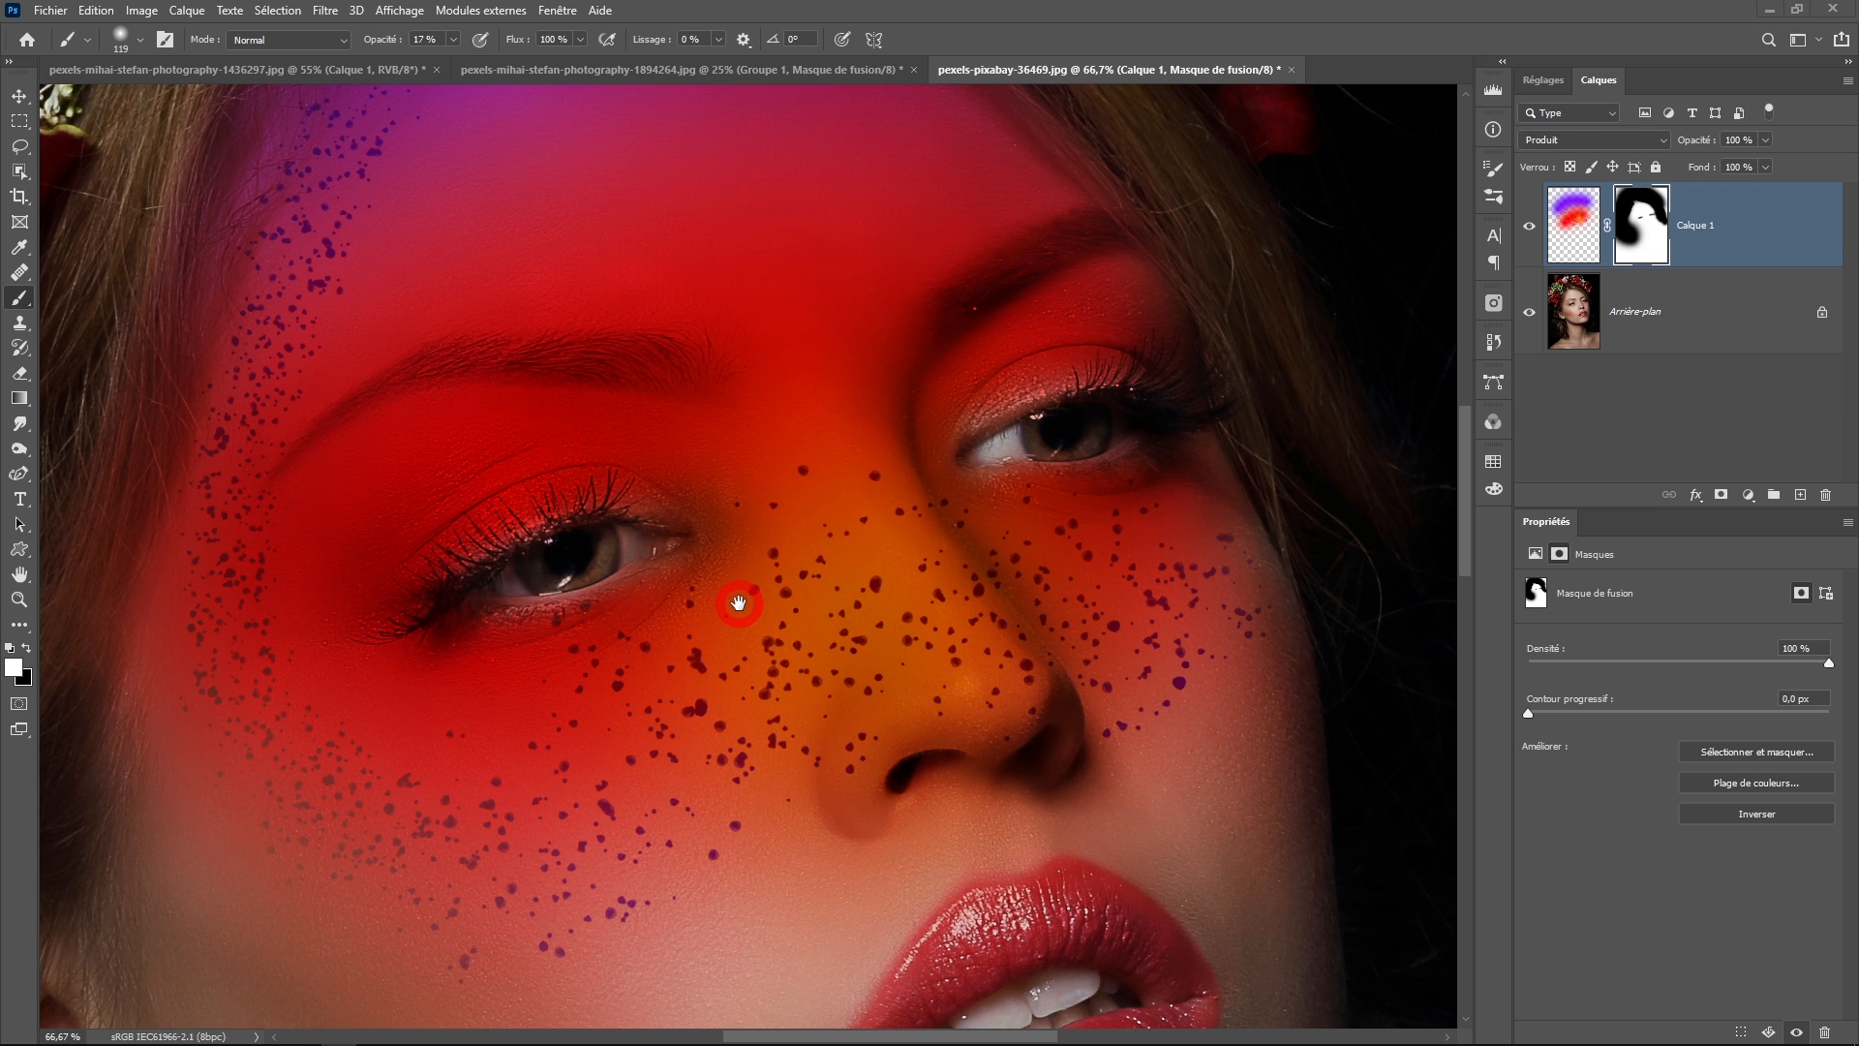
- Set up the Curvature Pen tool (Plume de courbure) in Tracé mode with the Associer des formes path operation
{"action": "scroll", "coordinate": [737, 602], "scroll_direction": "down", "scroll_amount": 2}
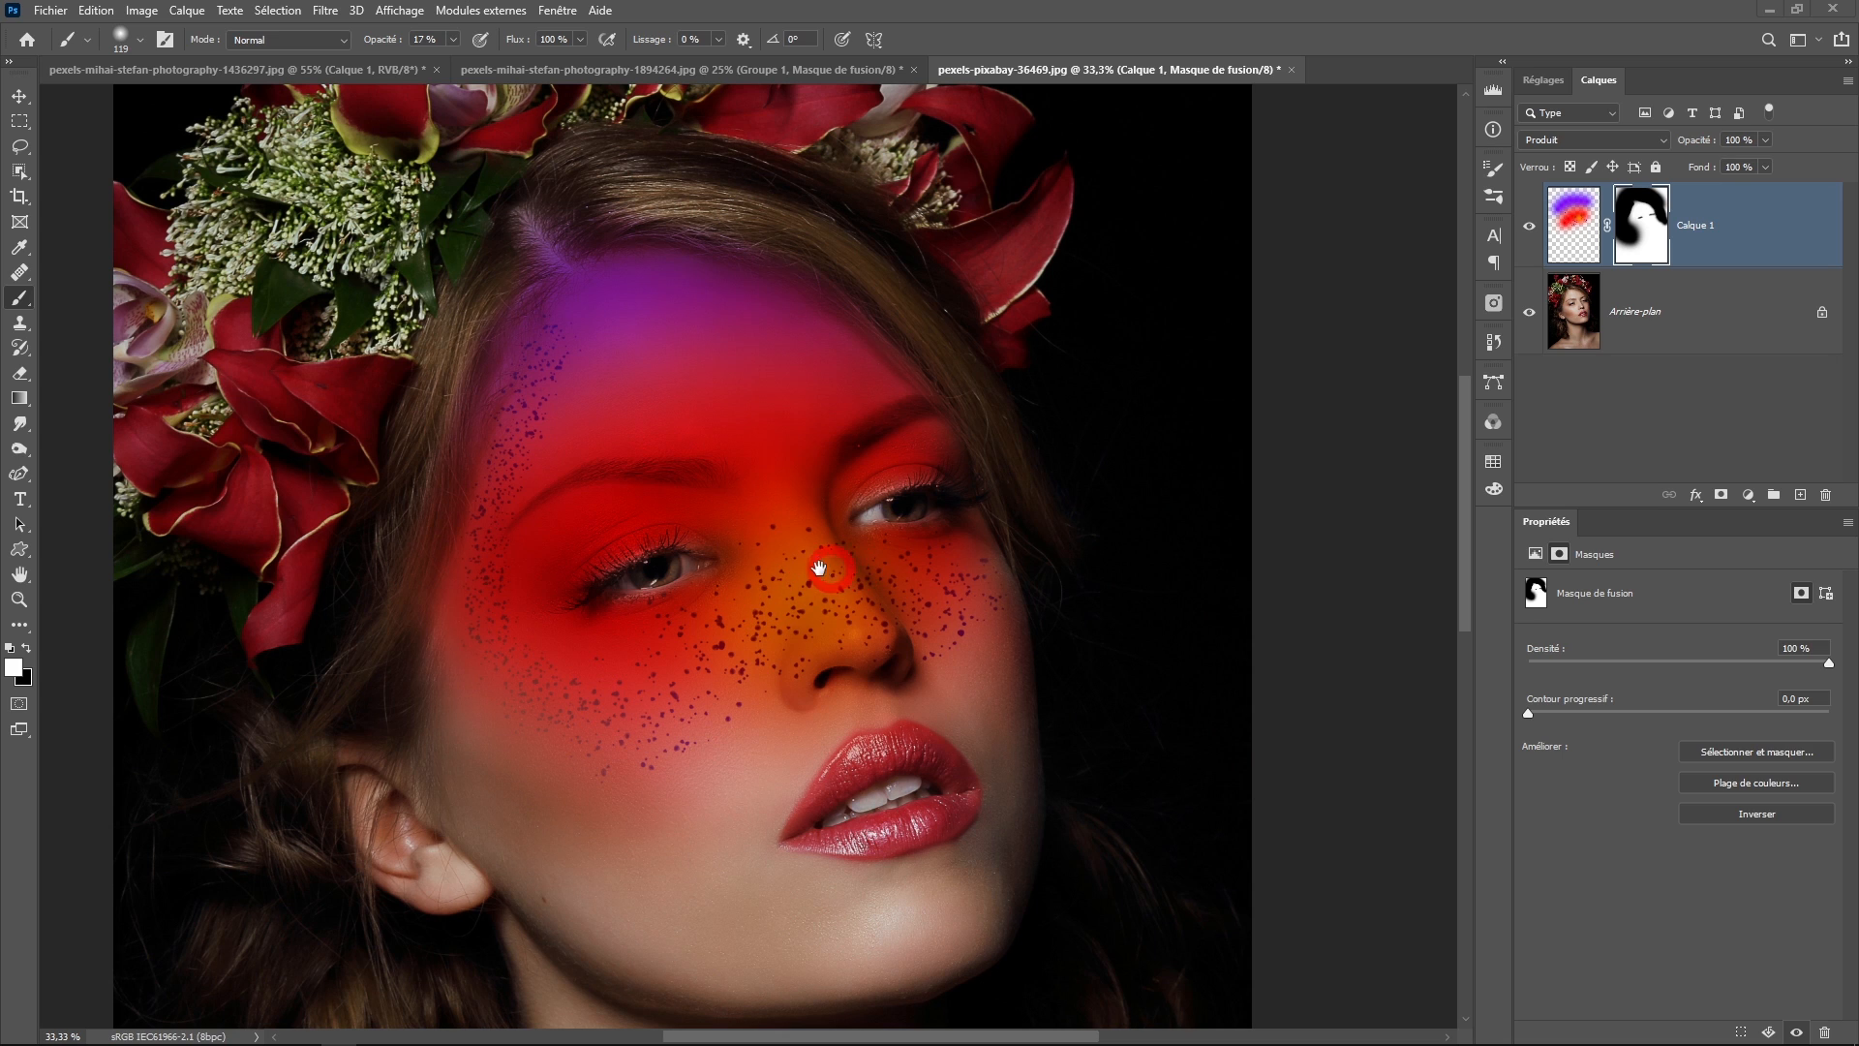
{"action": "scroll", "coordinate": [818, 568], "scroll_direction": "up", "scroll_amount": 1}
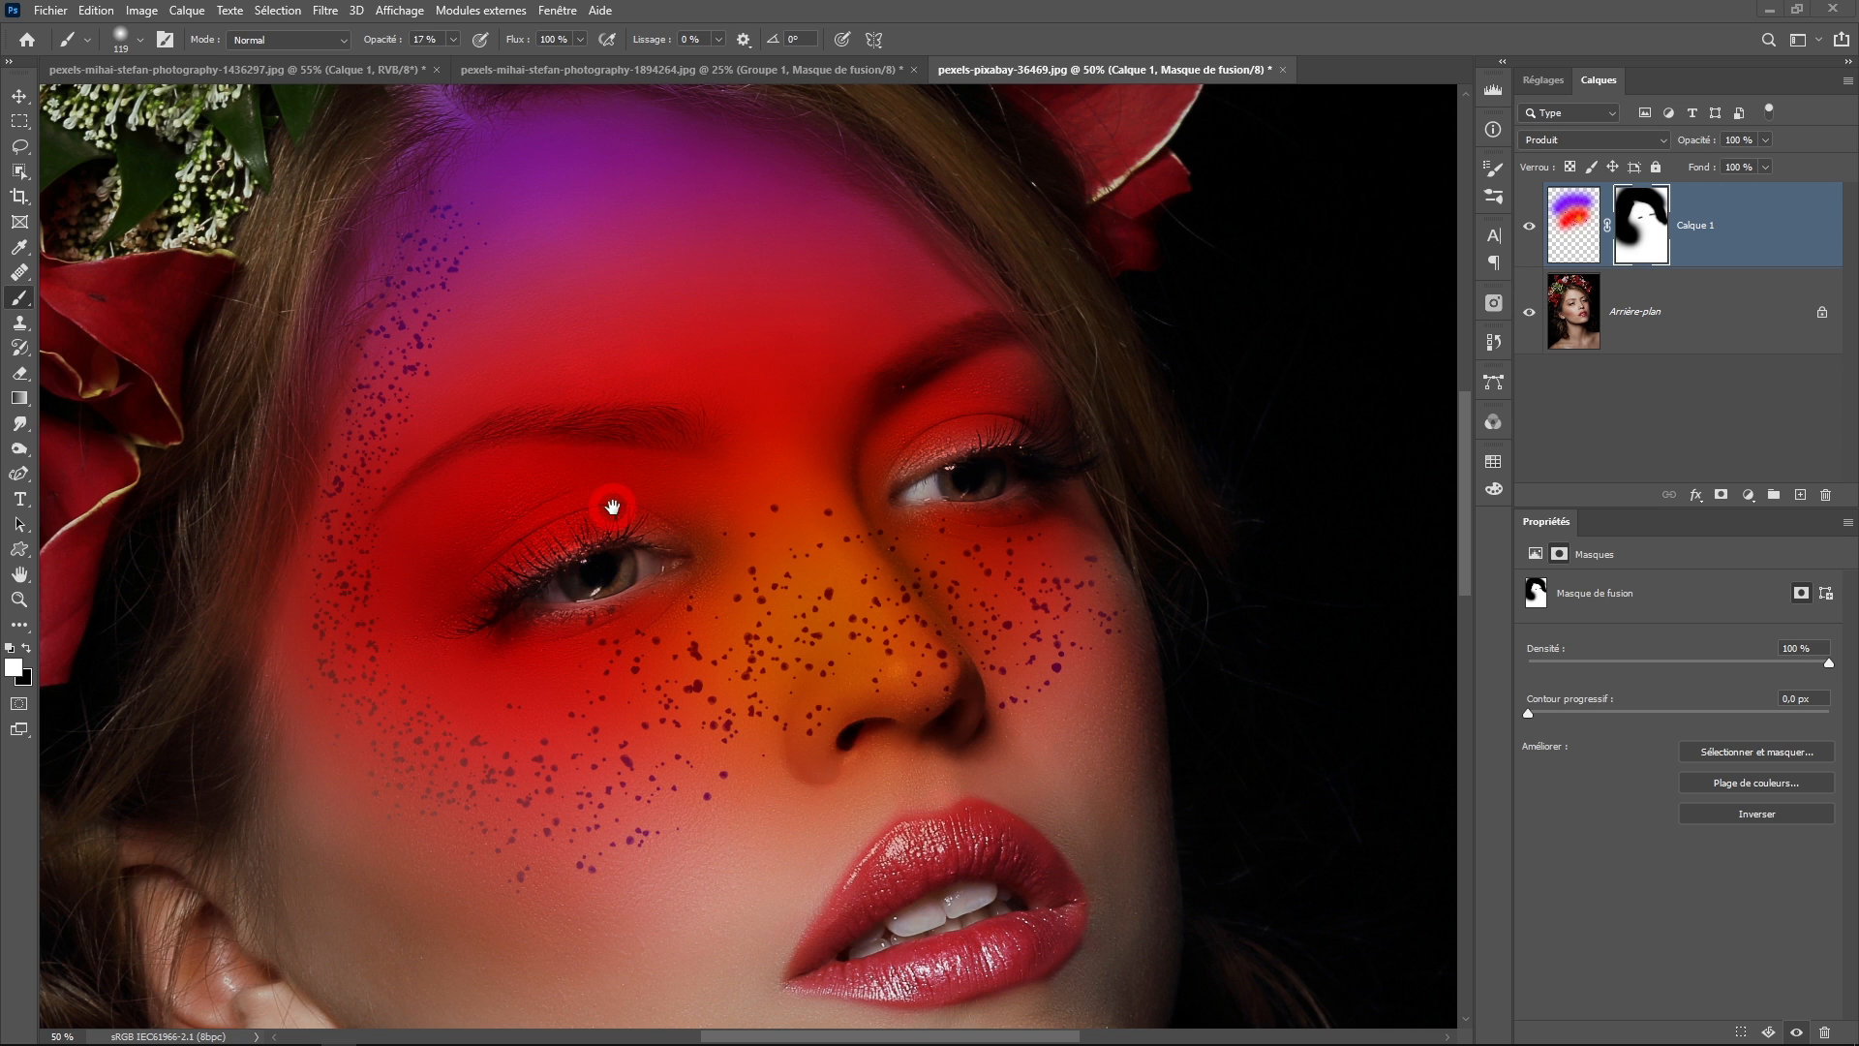
{"action": "scroll", "coordinate": [613, 506], "scroll_direction": "up", "scroll_amount": 1}
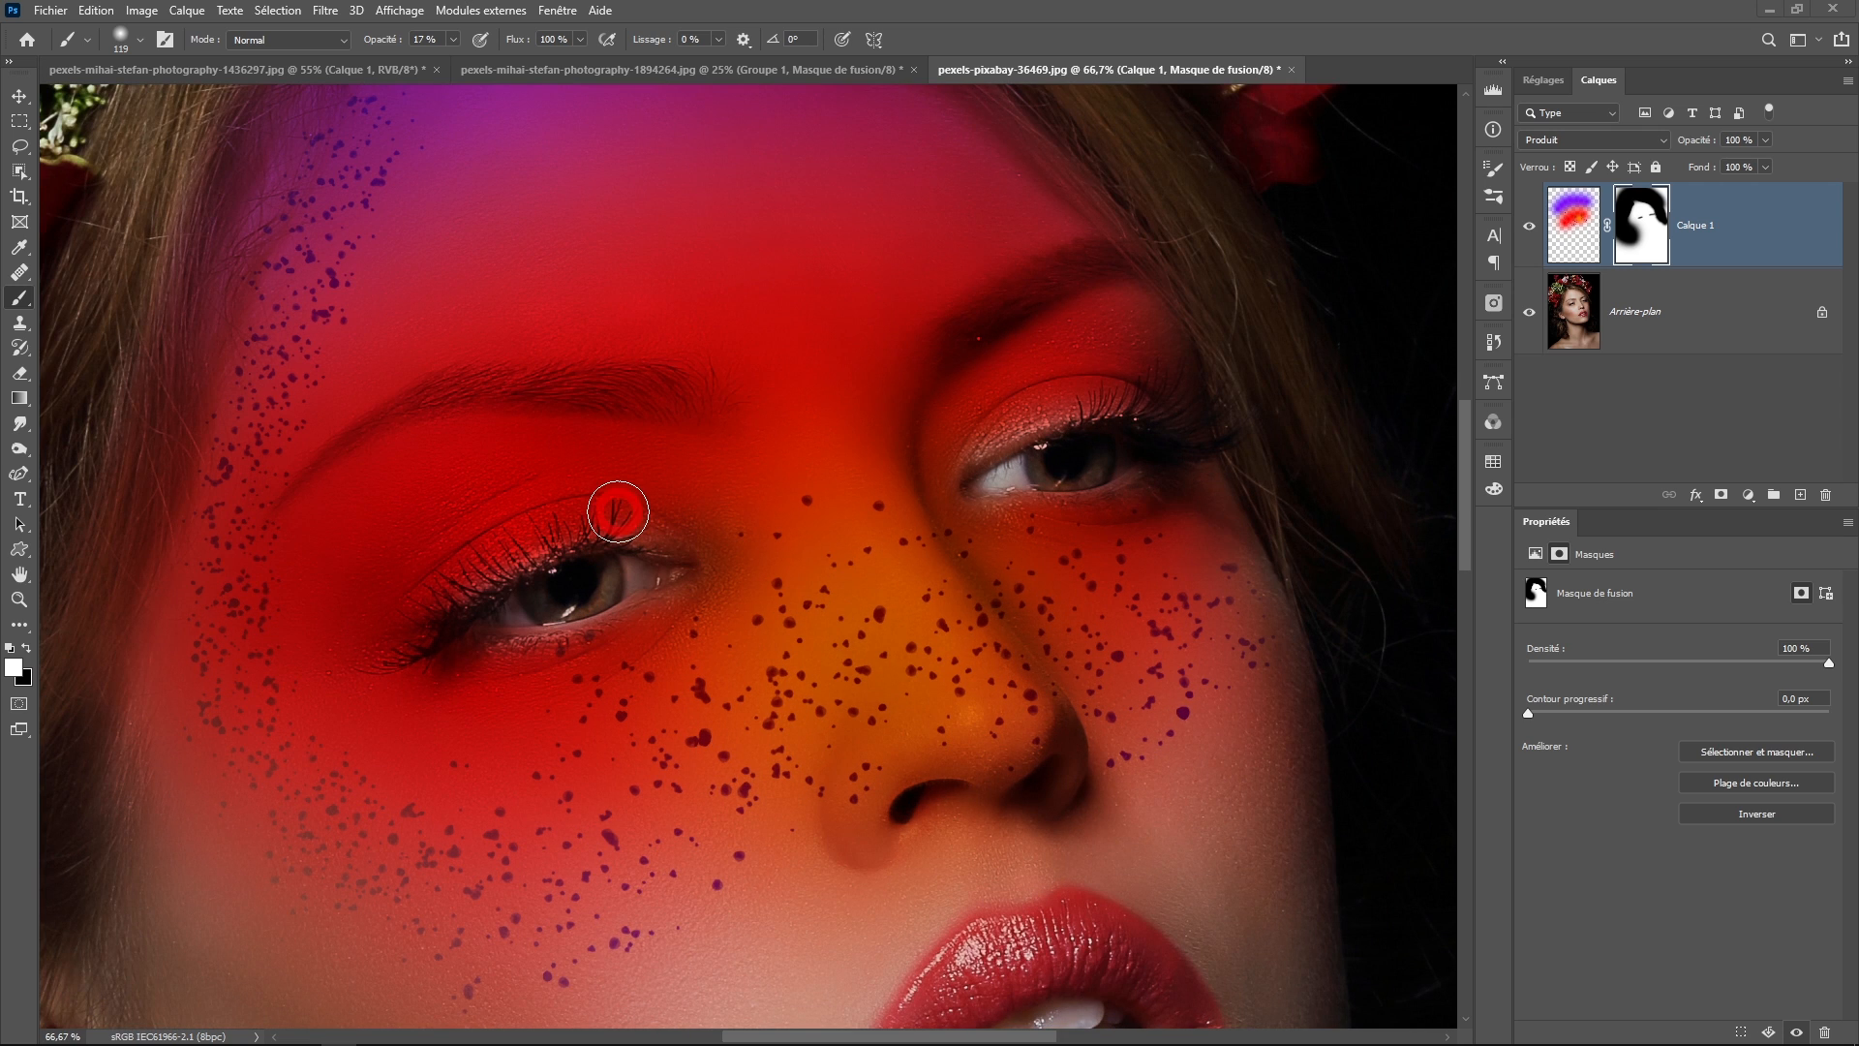
{"action": "scroll", "coordinate": [620, 522], "scroll_direction": "up", "scroll_amount": 1}
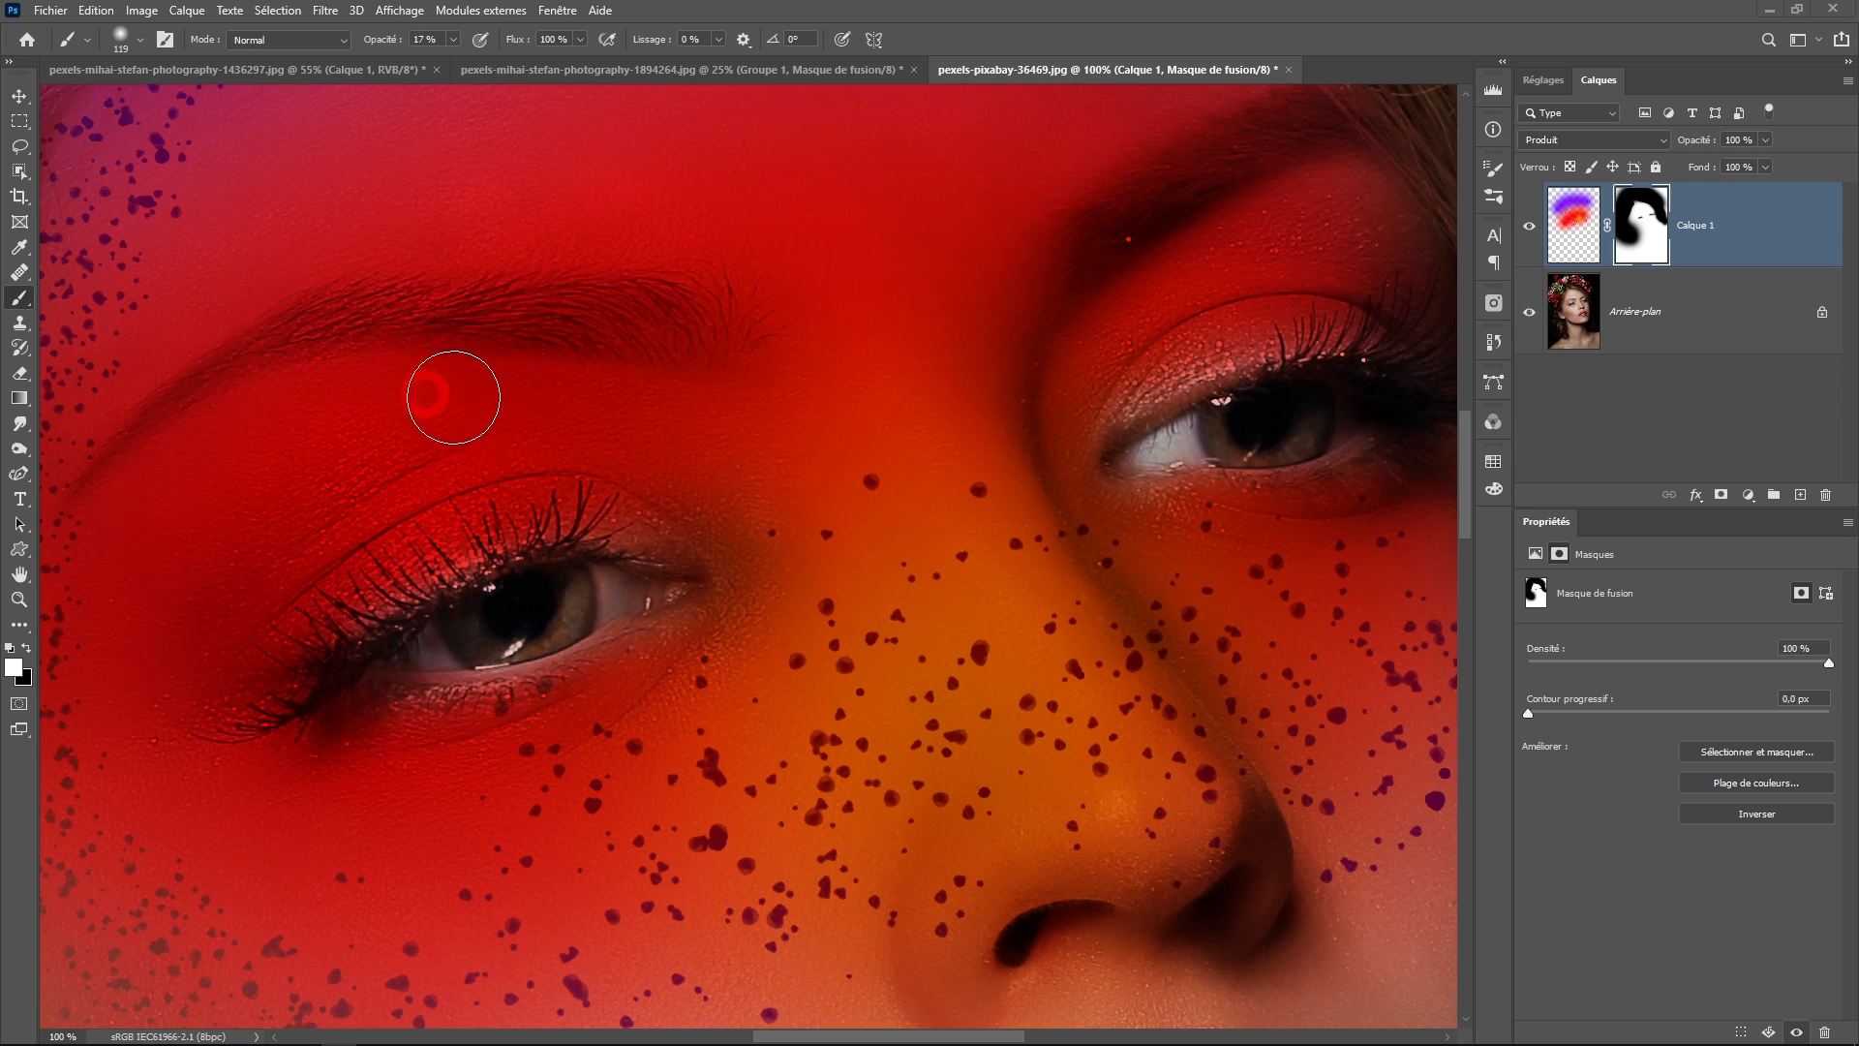
{"action": "scroll", "coordinate": [258, 635], "scroll_direction": "left", "scroll_amount": 3}
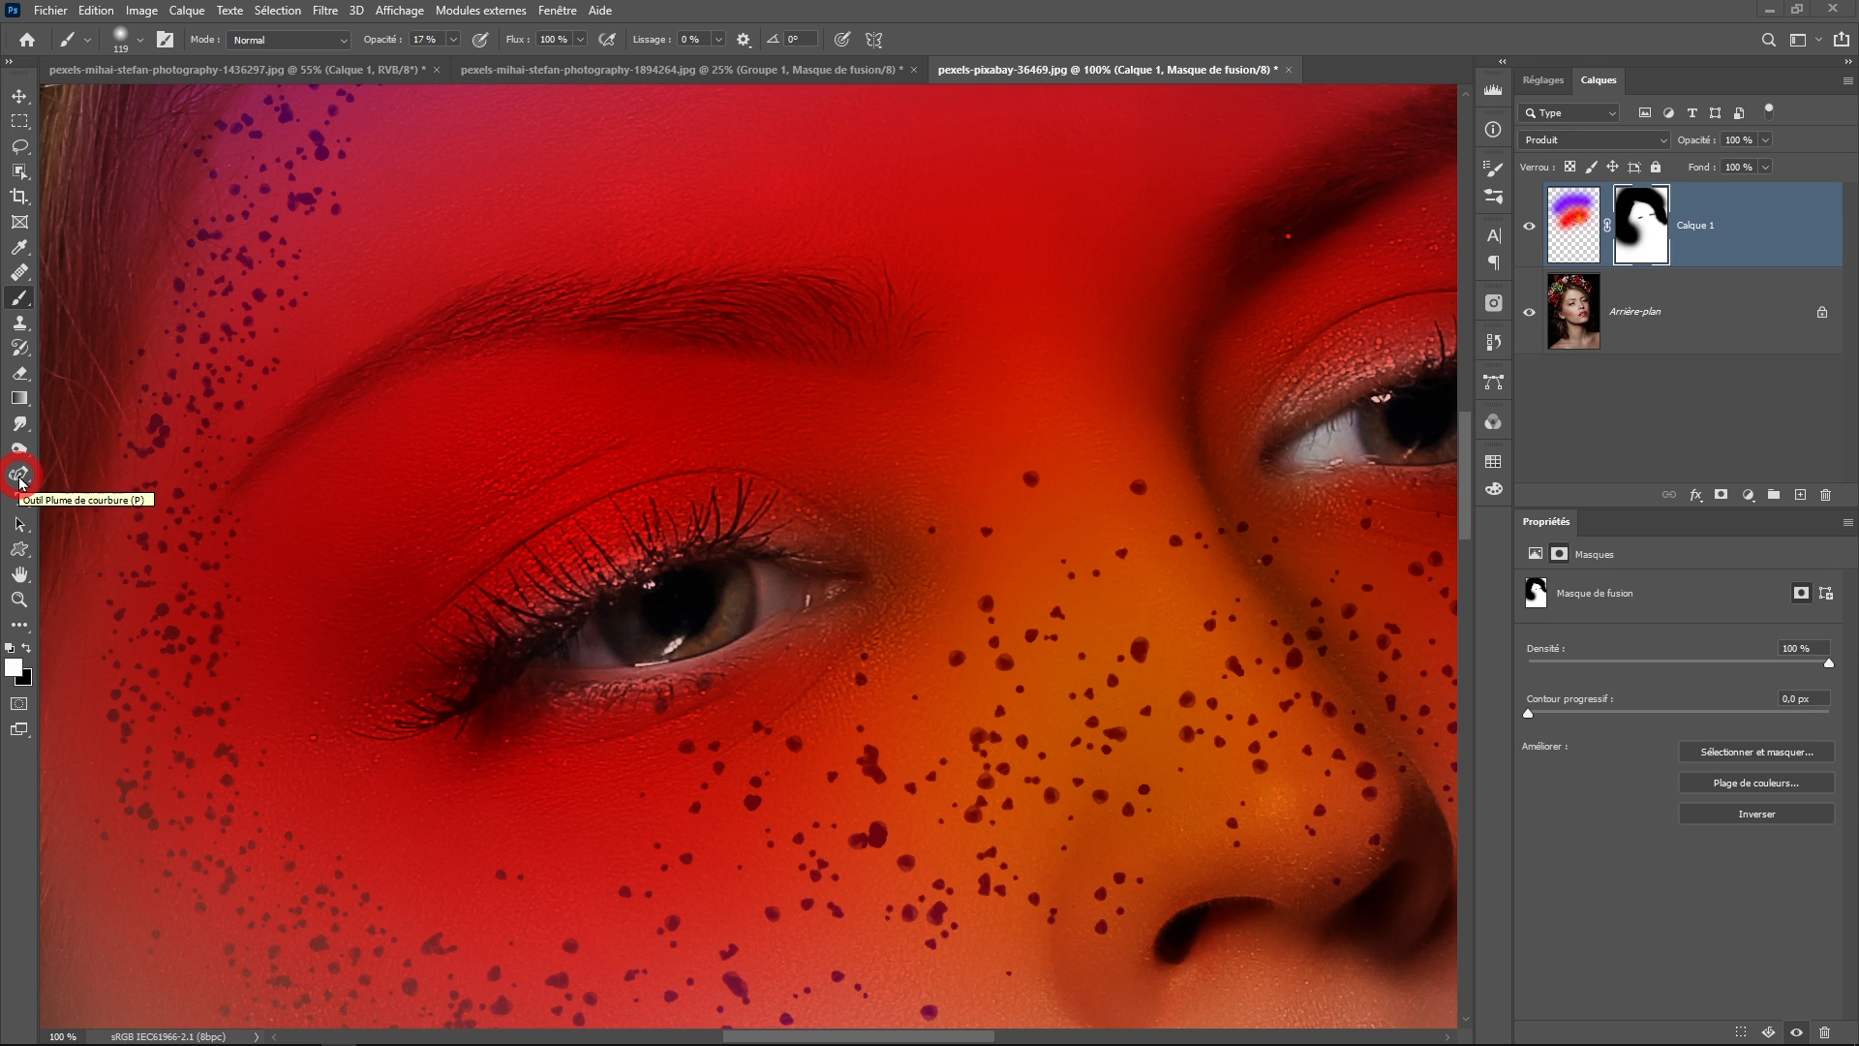
{"action": "left_click_drag", "start_coordinate": [20, 481], "coordinate": [203, 545]}
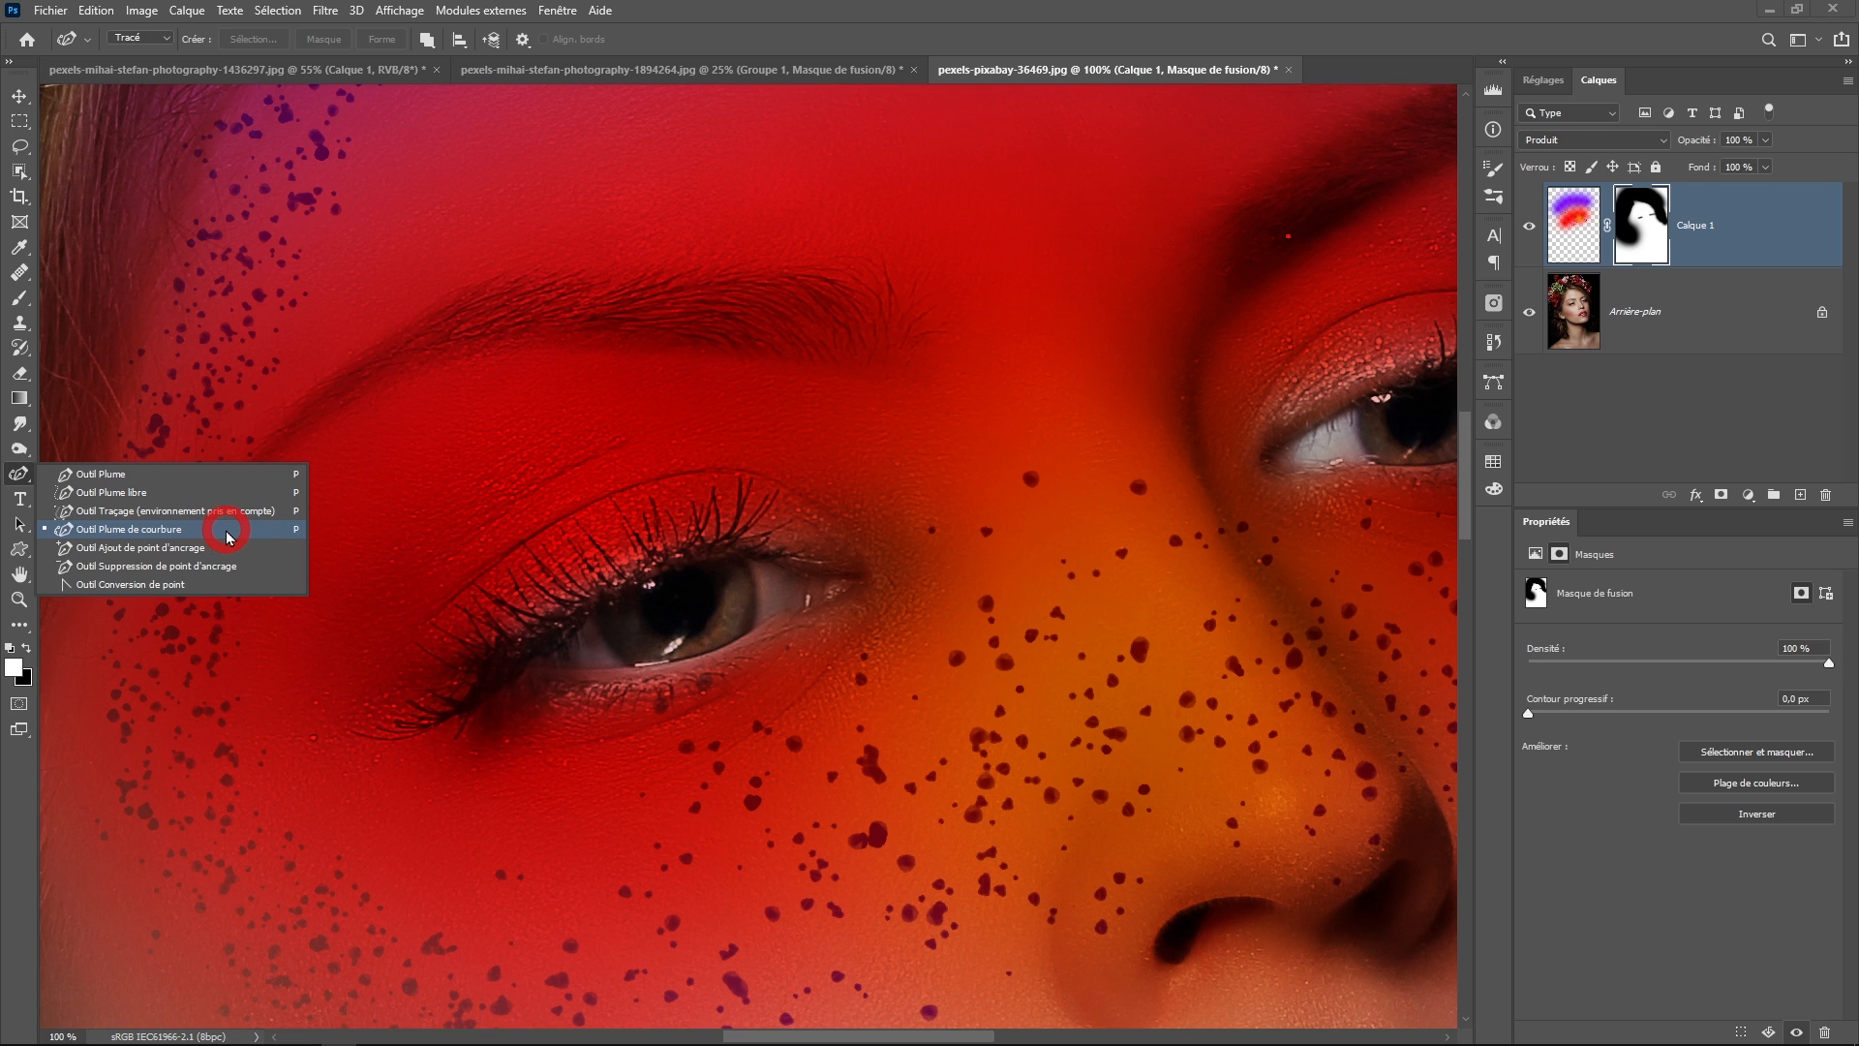
{"action": "left_click_drag", "start_coordinate": [228, 536], "coordinate": [228, 535]}
{"action": "left_click", "coordinate": [229, 535]}
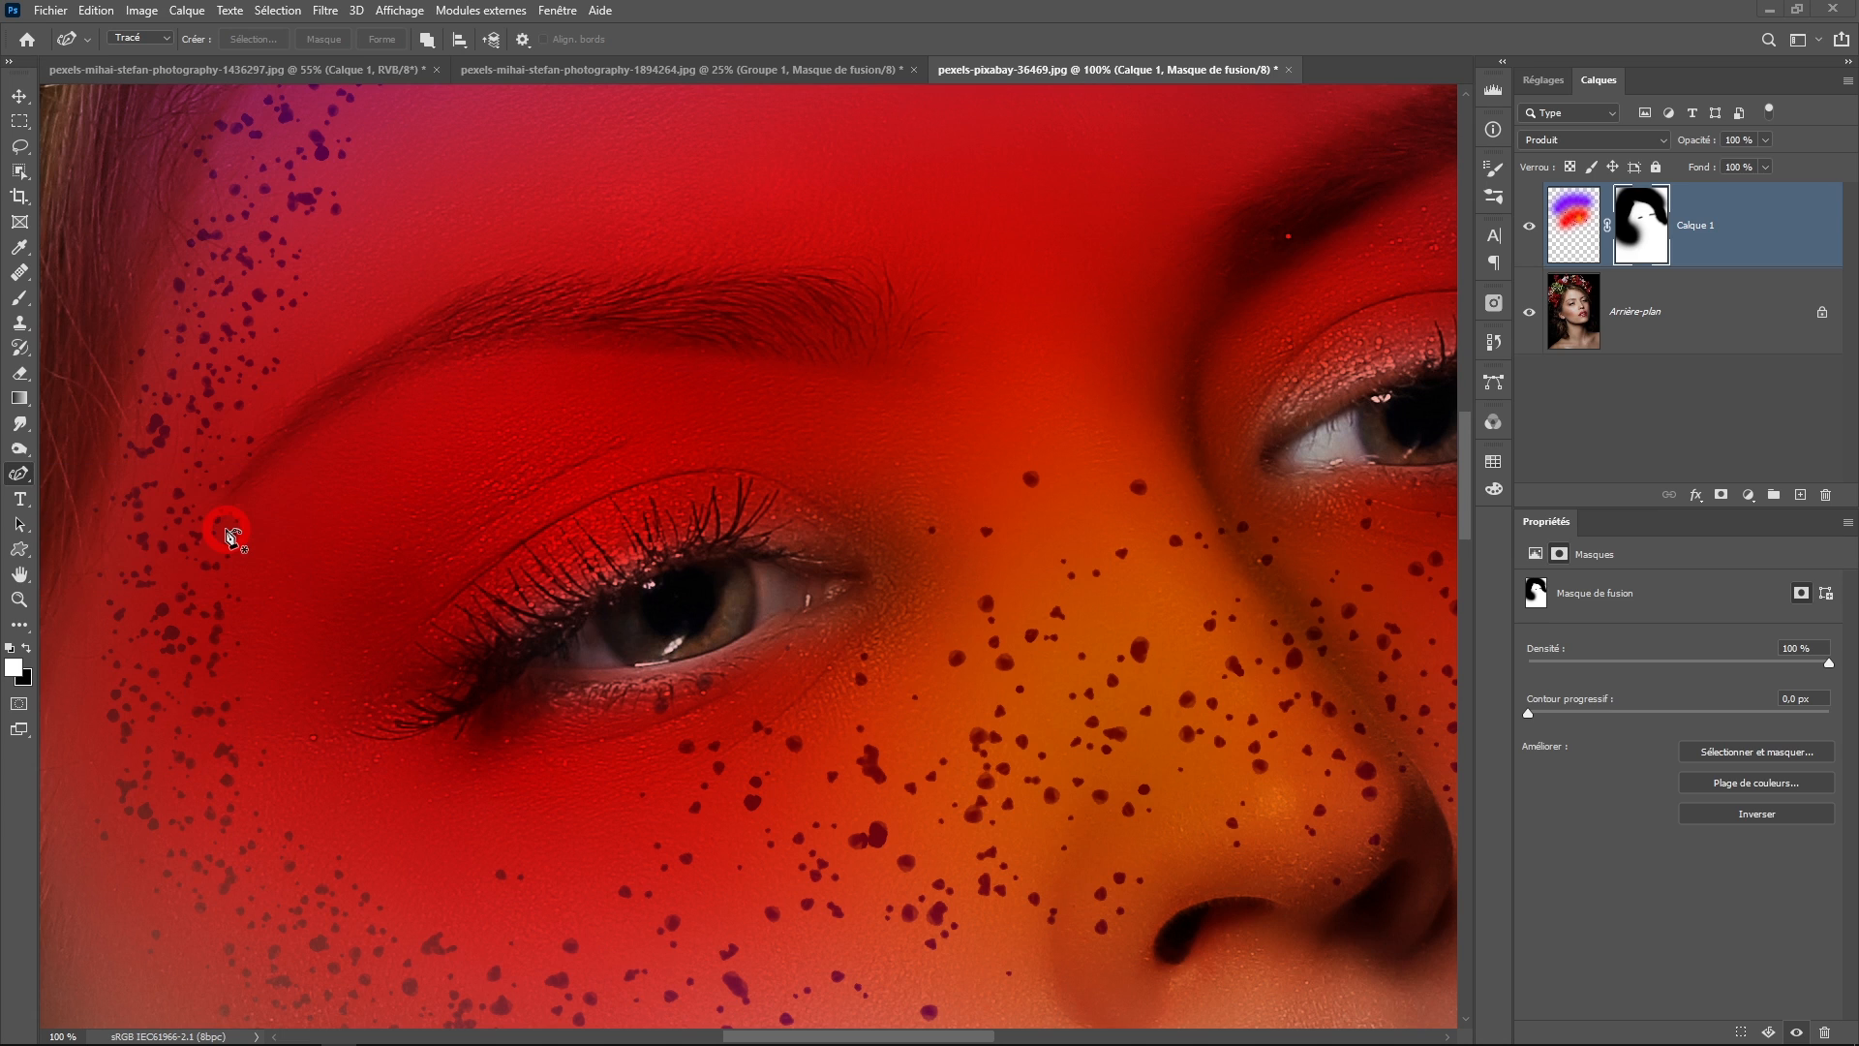
{"action": "left_click", "coordinate": [432, 46]}
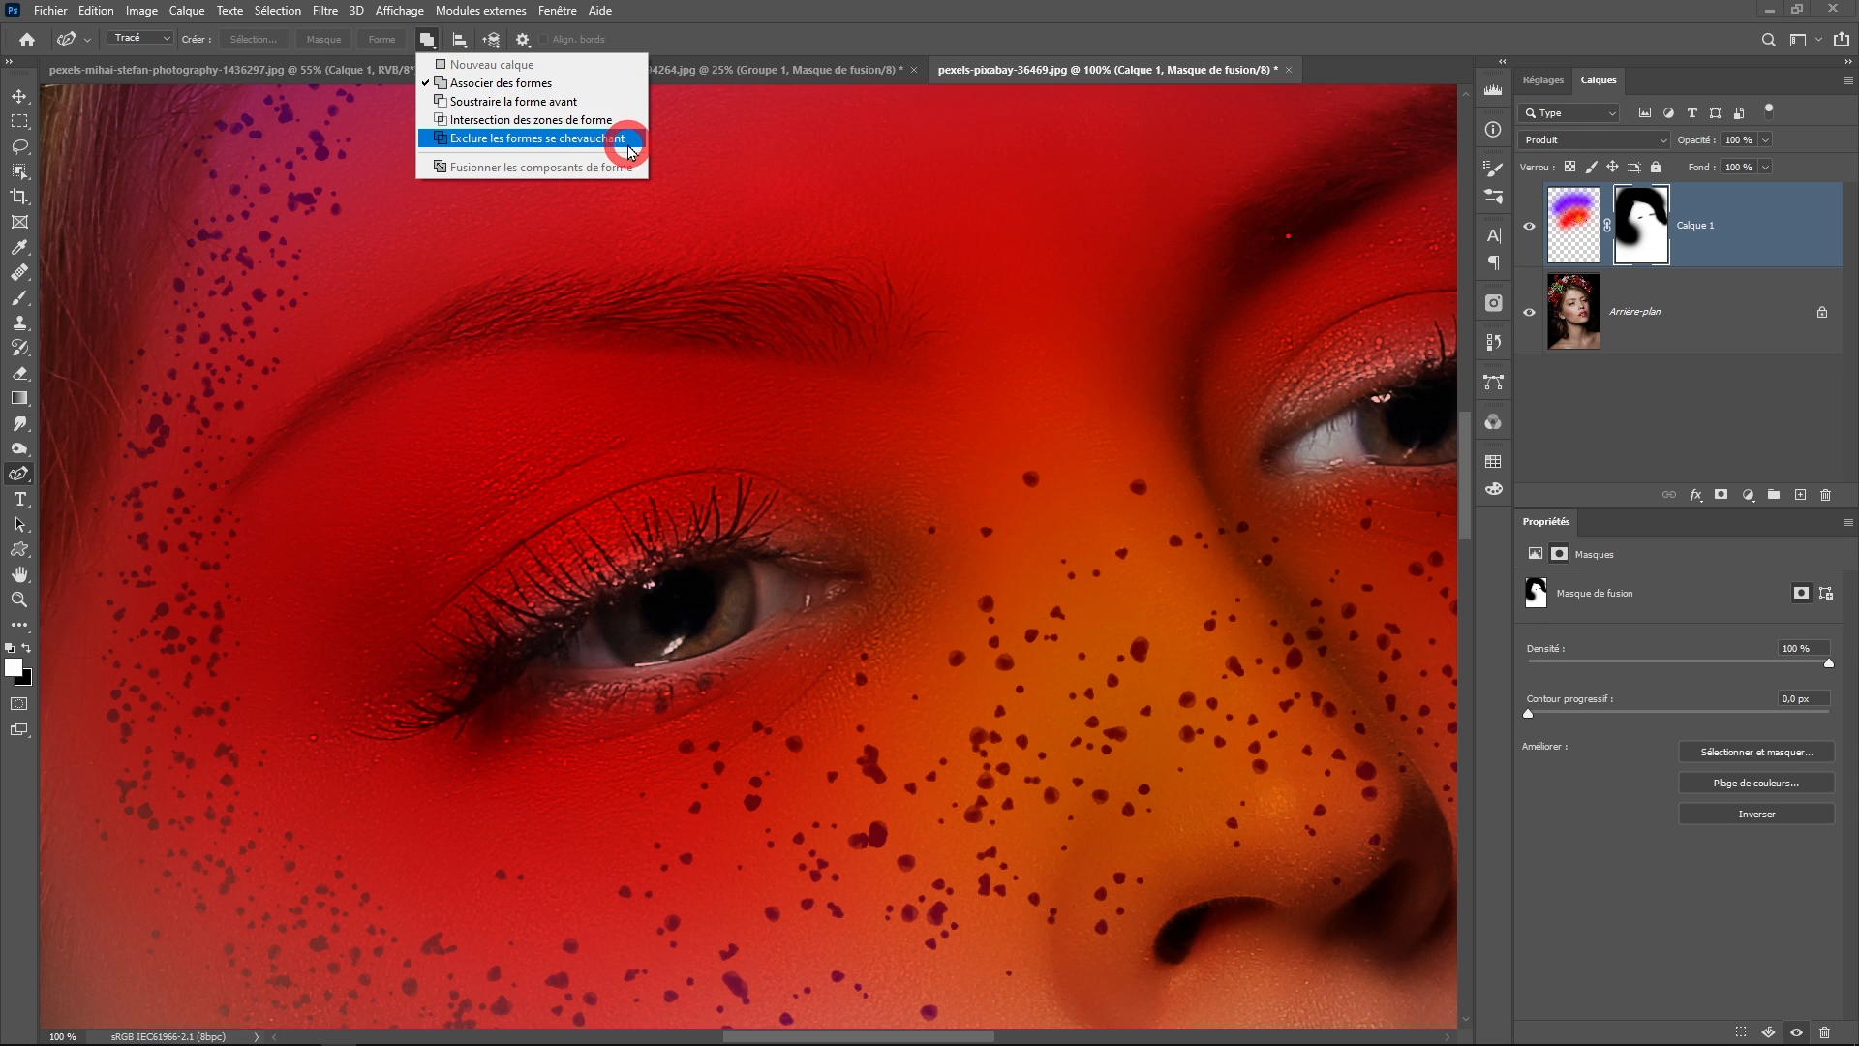
{"action": "left_click", "coordinate": [554, 93]}
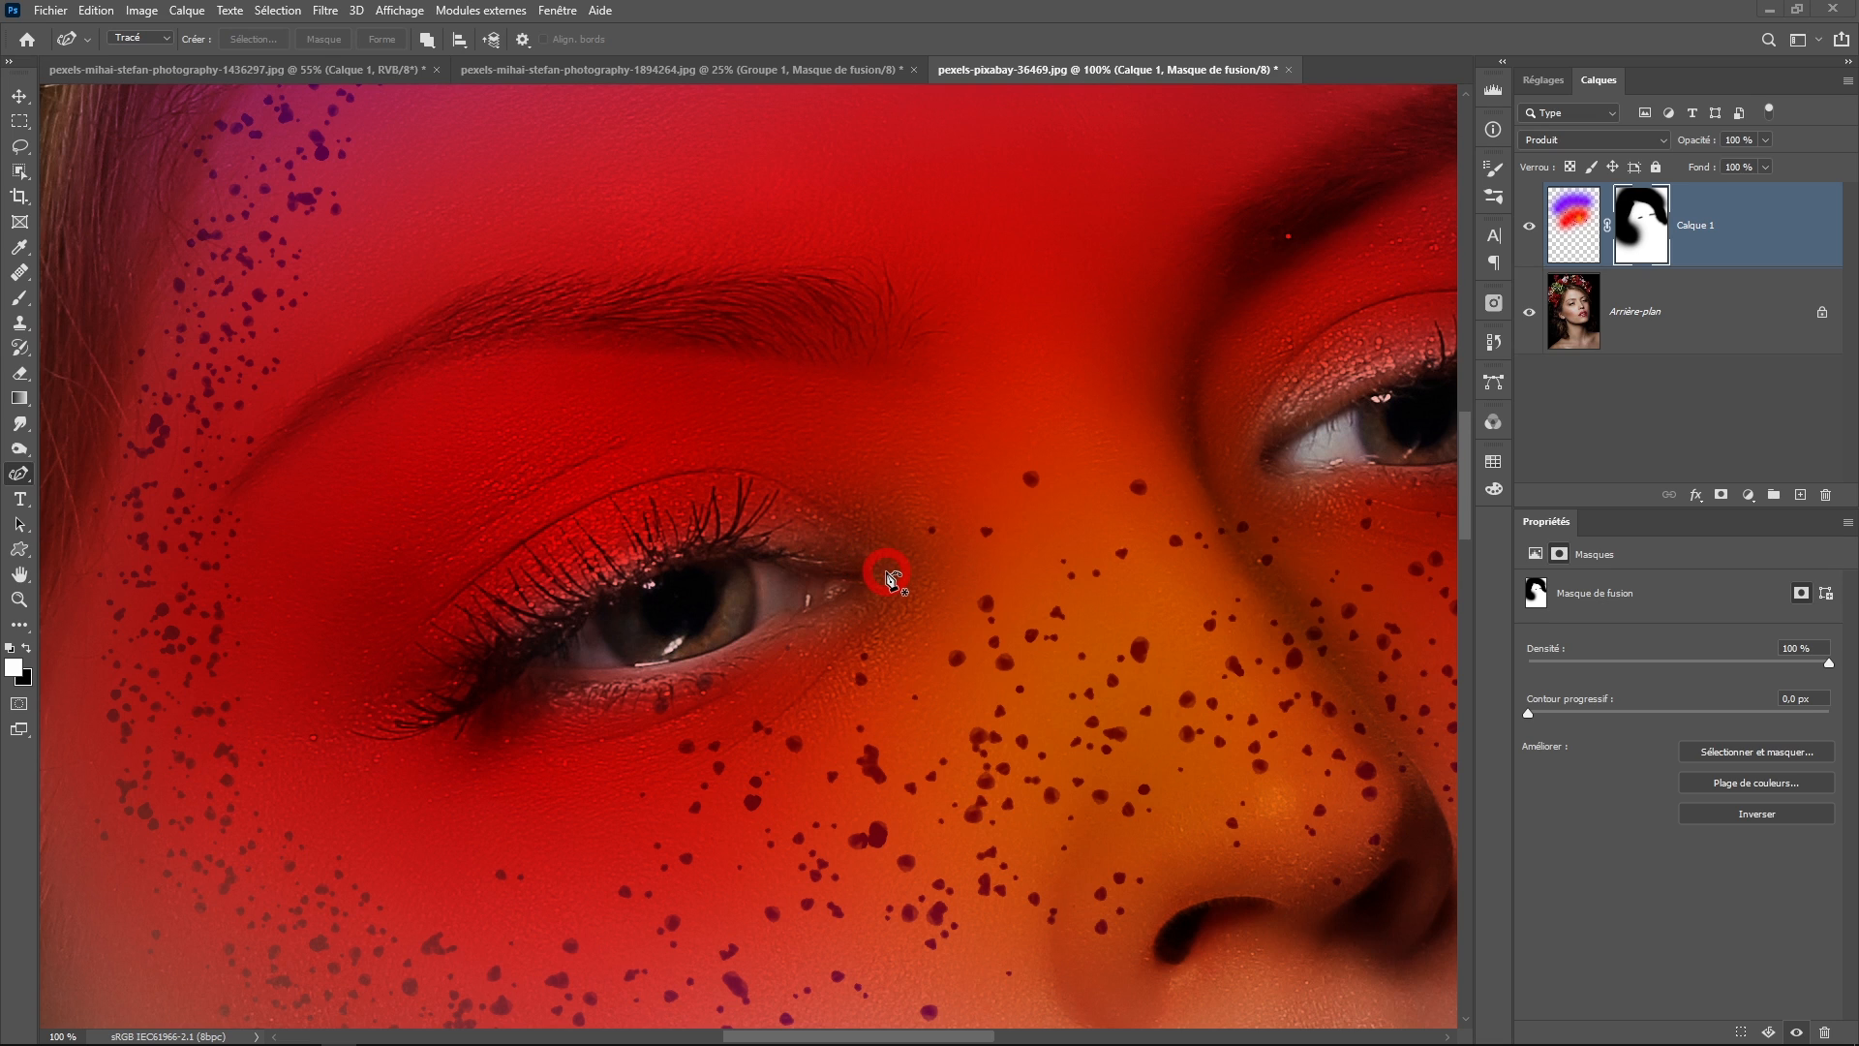
- Draw a closed path around the fully visible upper eyelid, from the inner corner over the crease past the outer lashes and back along the lash line
{"action": "left_click", "coordinate": [662, 408]}
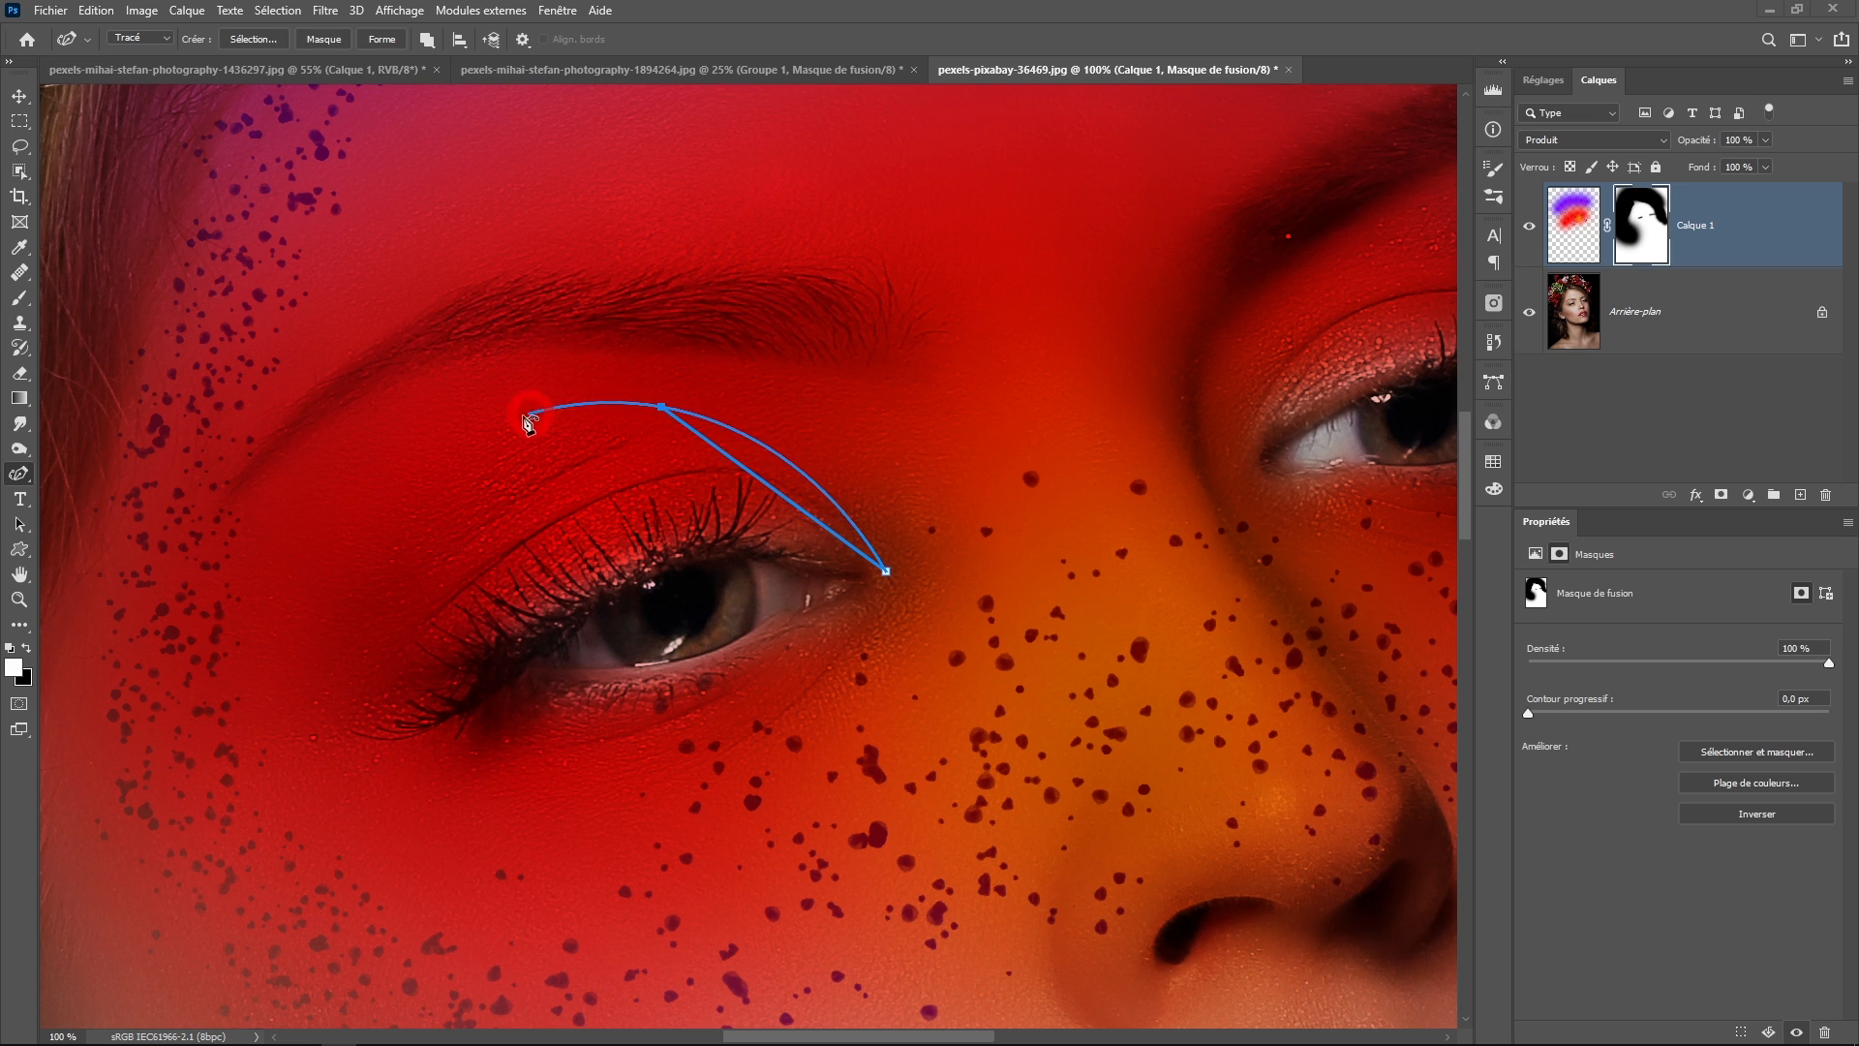
{"action": "left_click", "coordinate": [432, 507]}
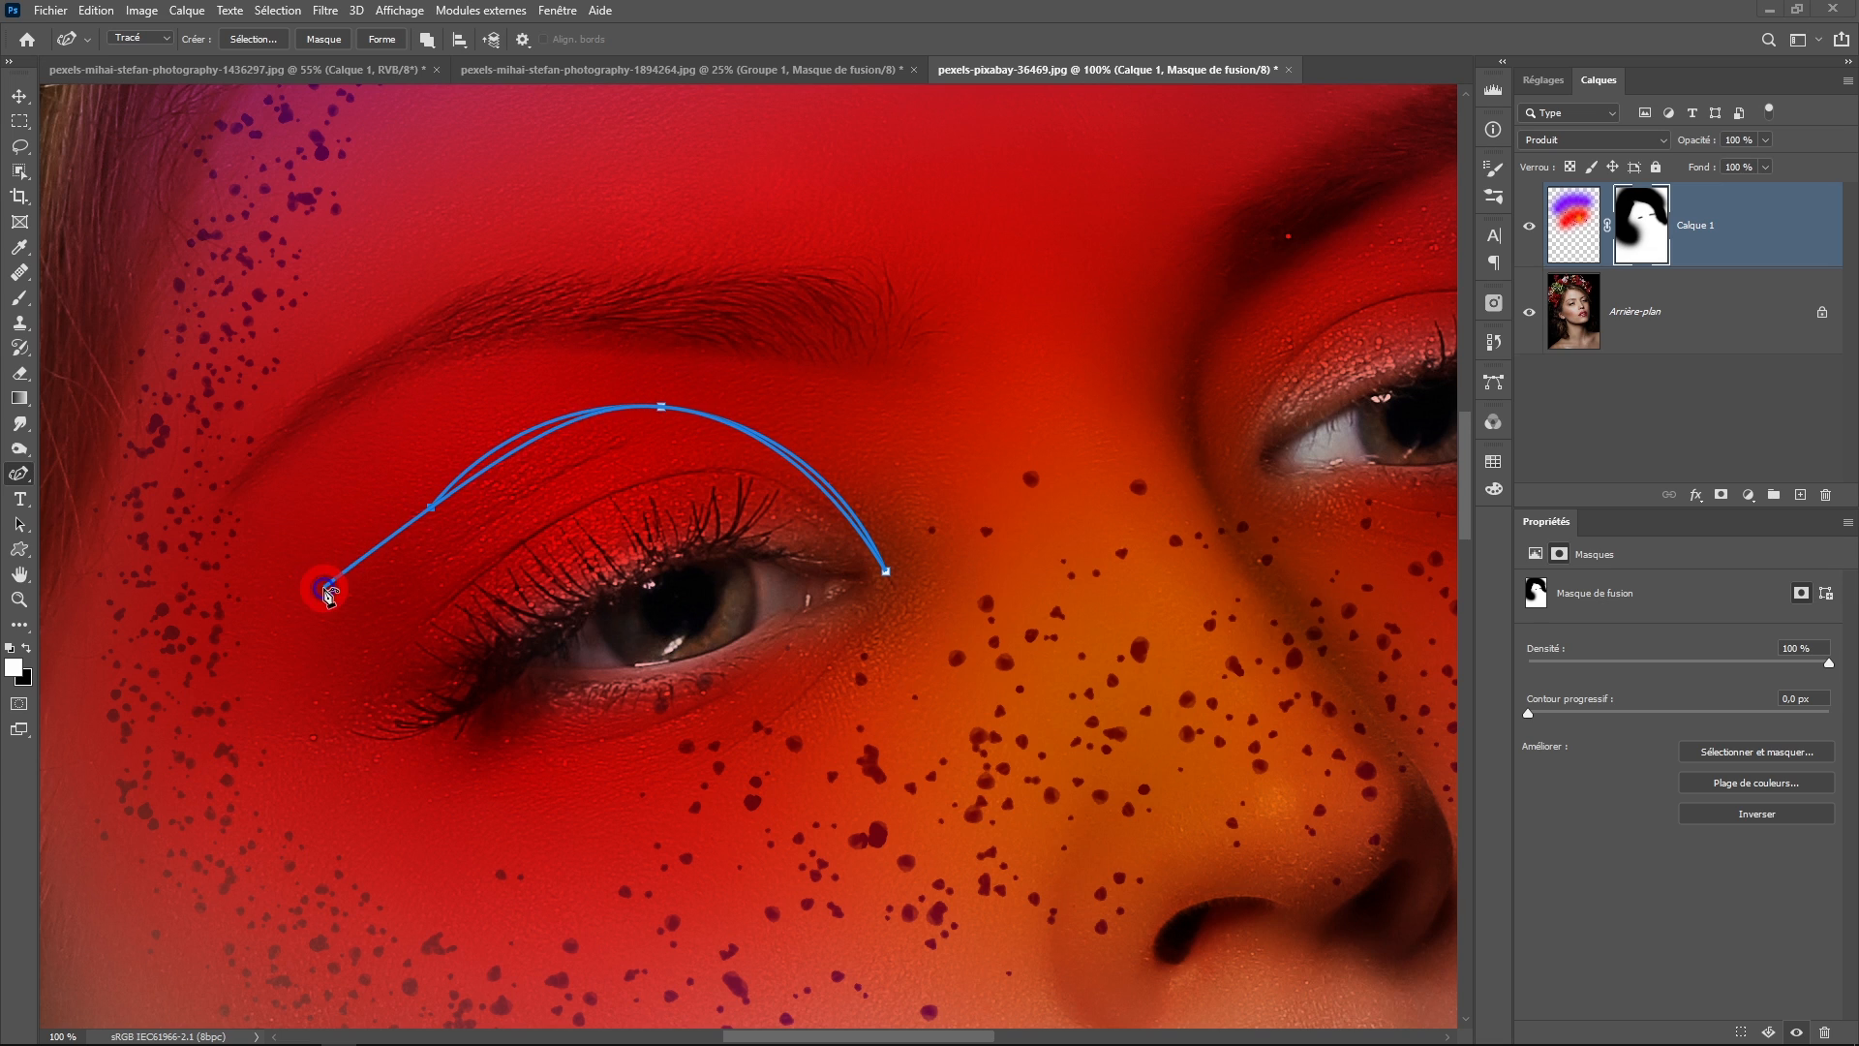
{"action": "left_click", "coordinate": [328, 704]}
{"action": "left_click", "coordinate": [235, 799]}
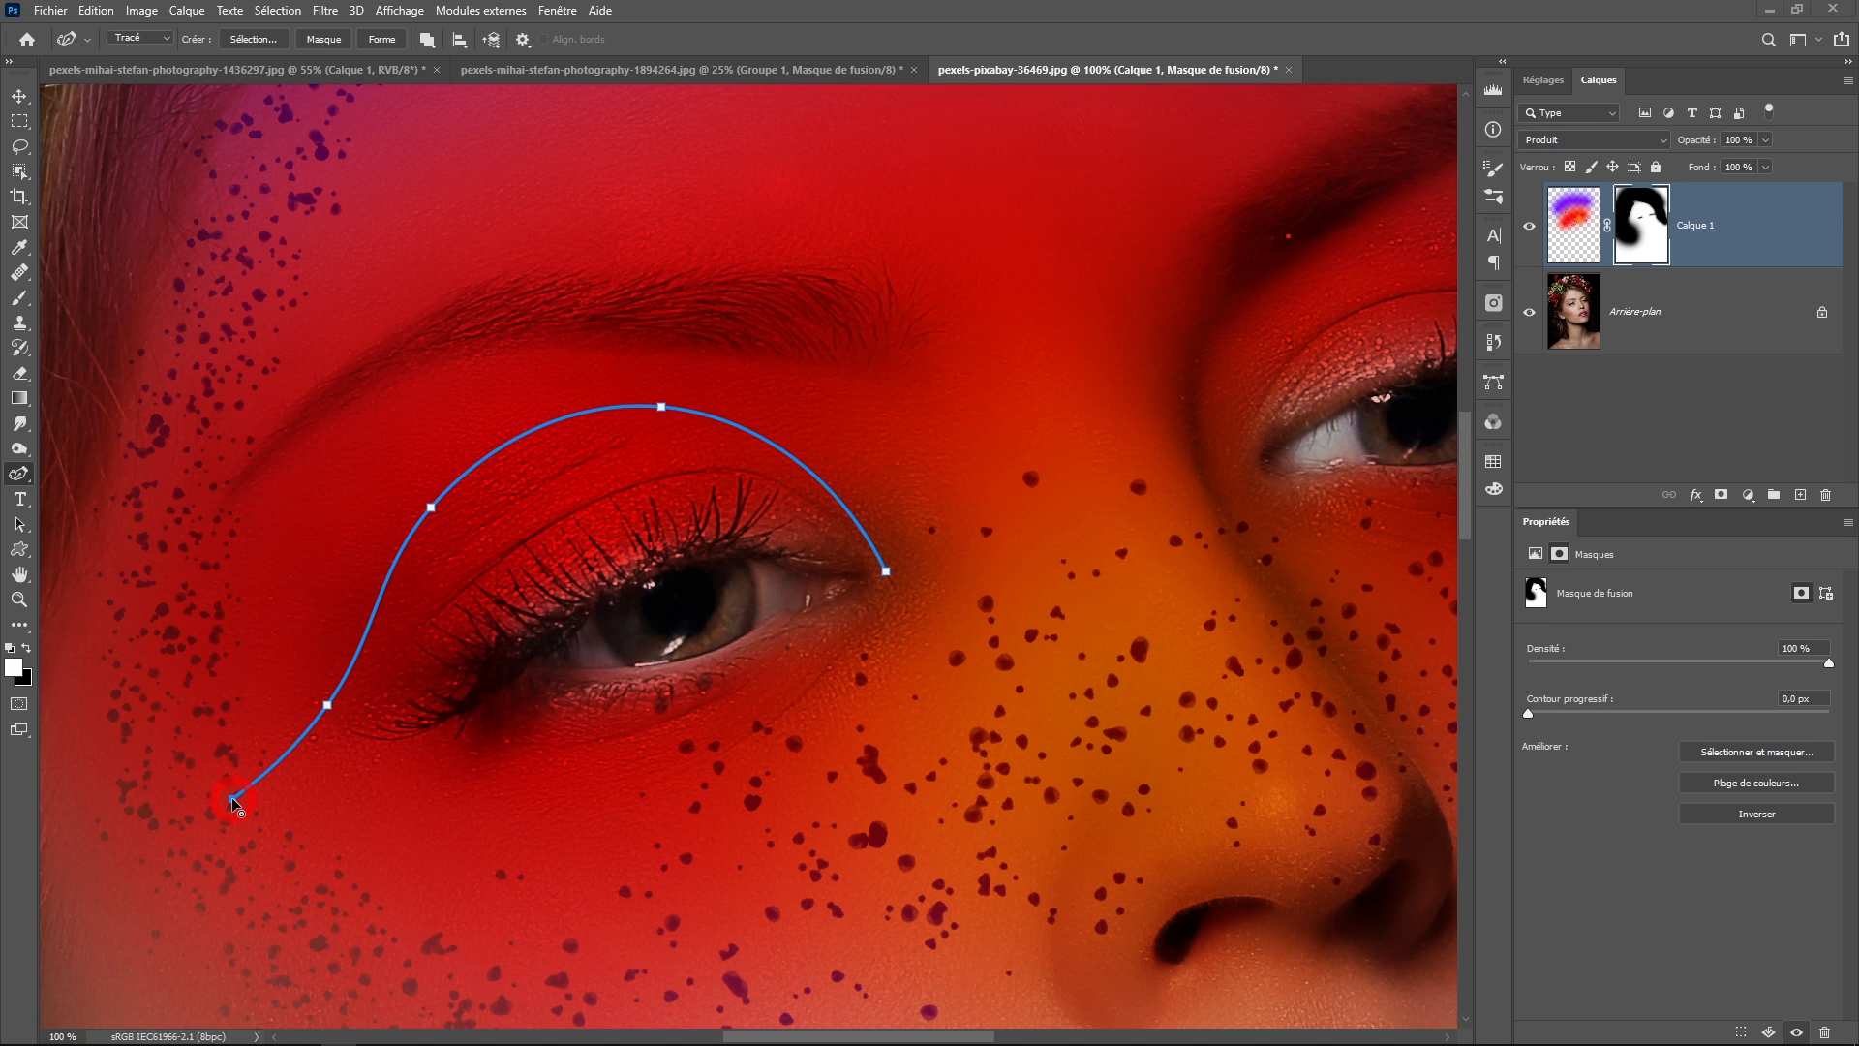
{"action": "left_click", "coordinate": [353, 834]}
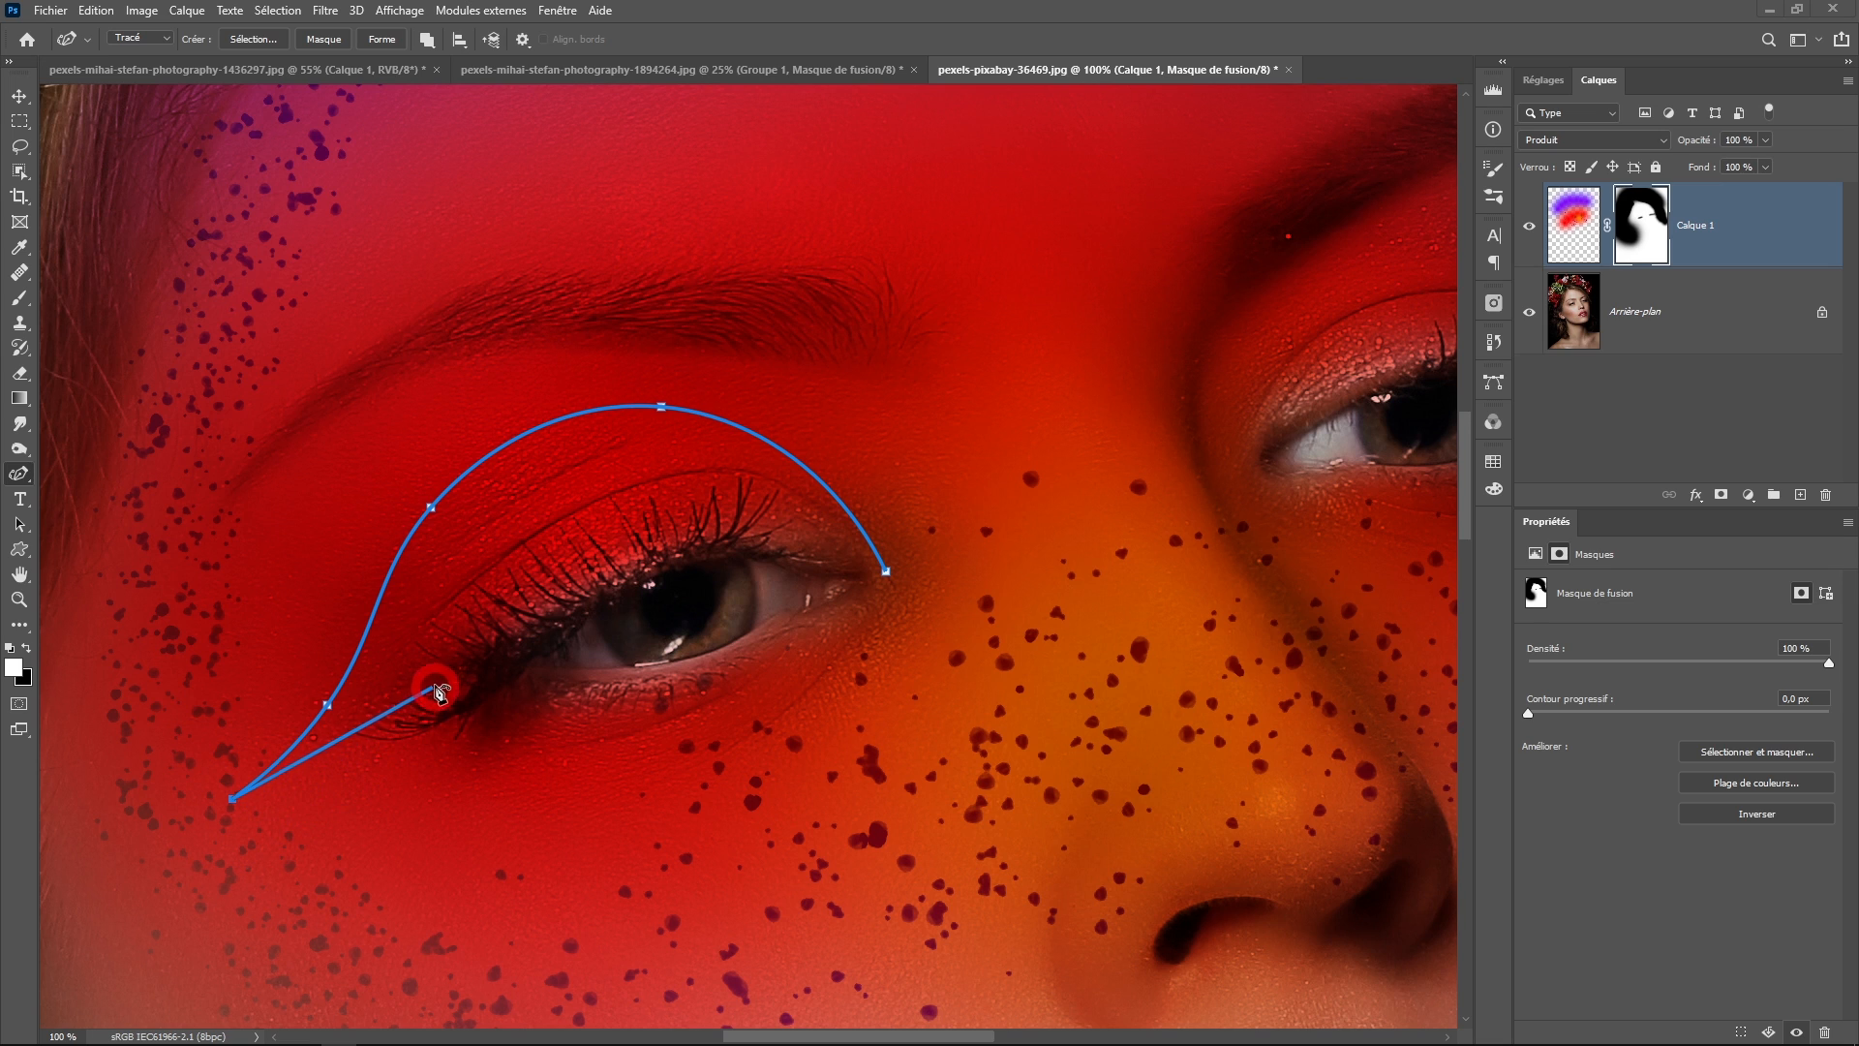
{"action": "left_click_drag", "start_coordinate": [452, 642], "coordinate": [631, 550]}
{"action": "left_click", "coordinate": [886, 571]}
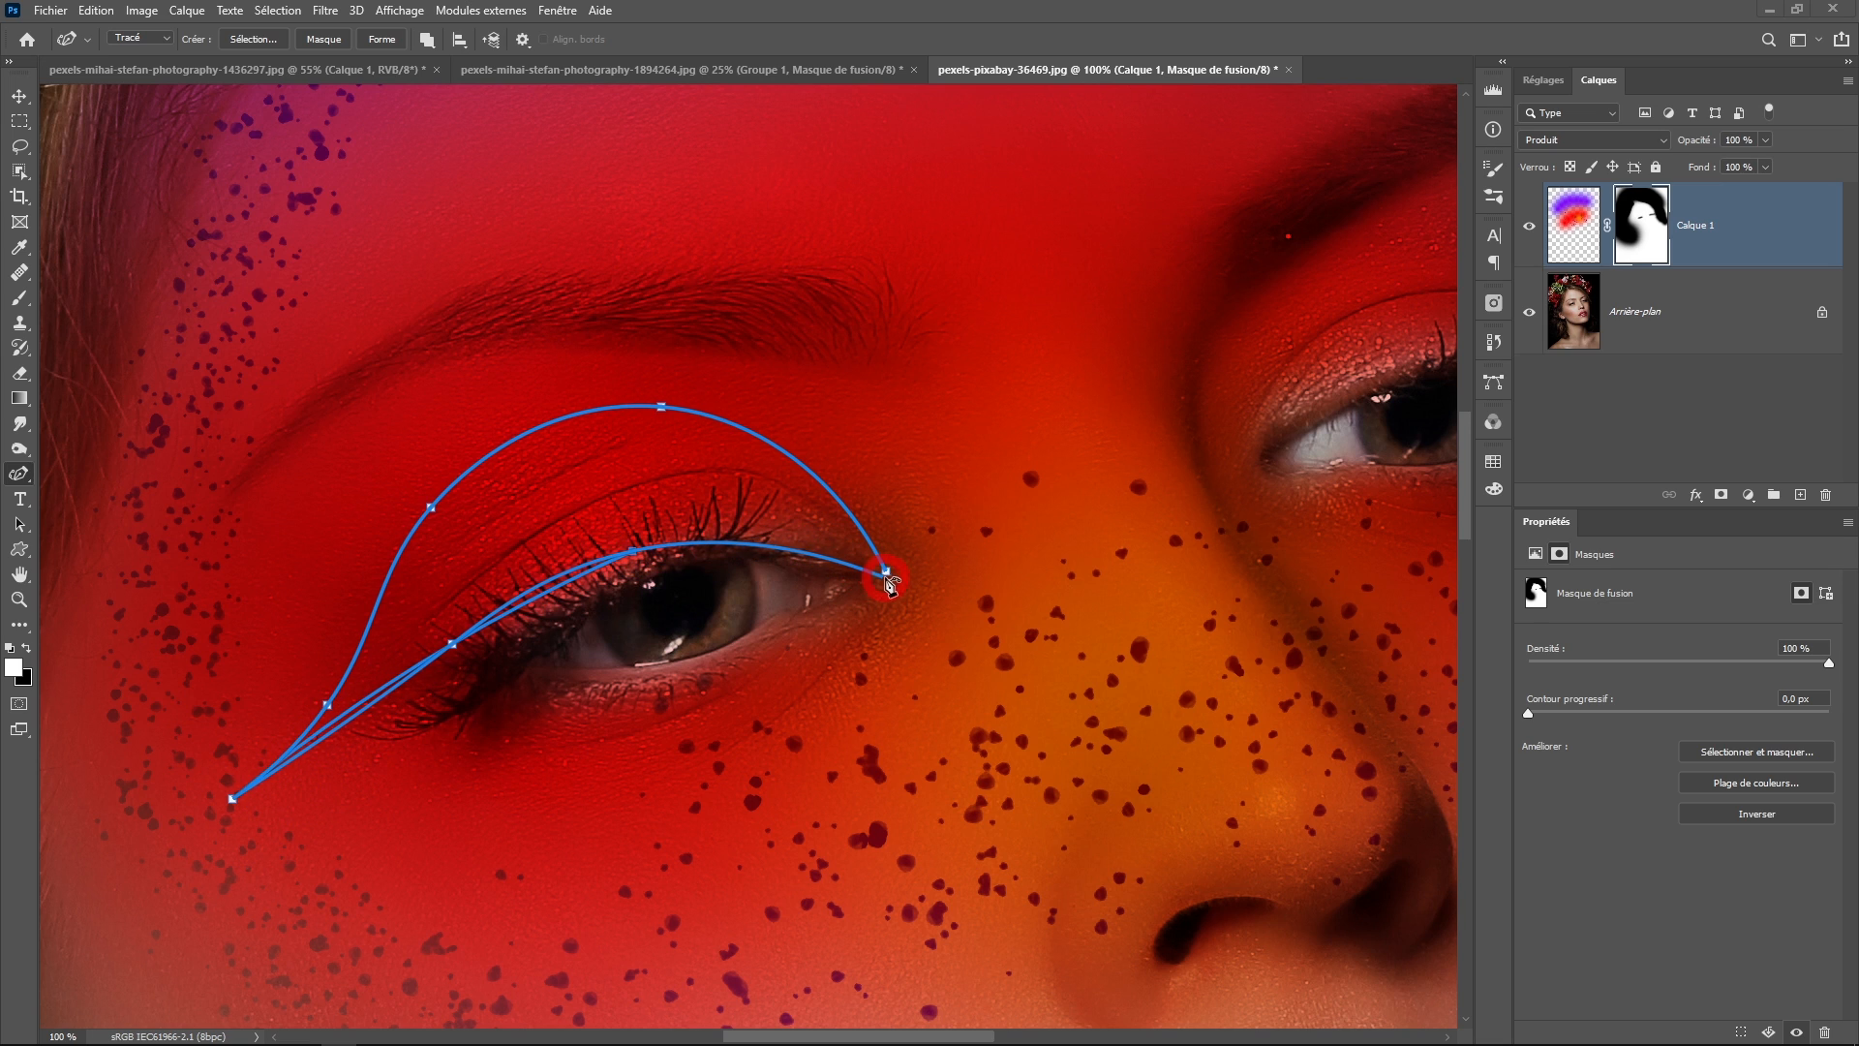
{"action": "left_click", "coordinate": [886, 574]}
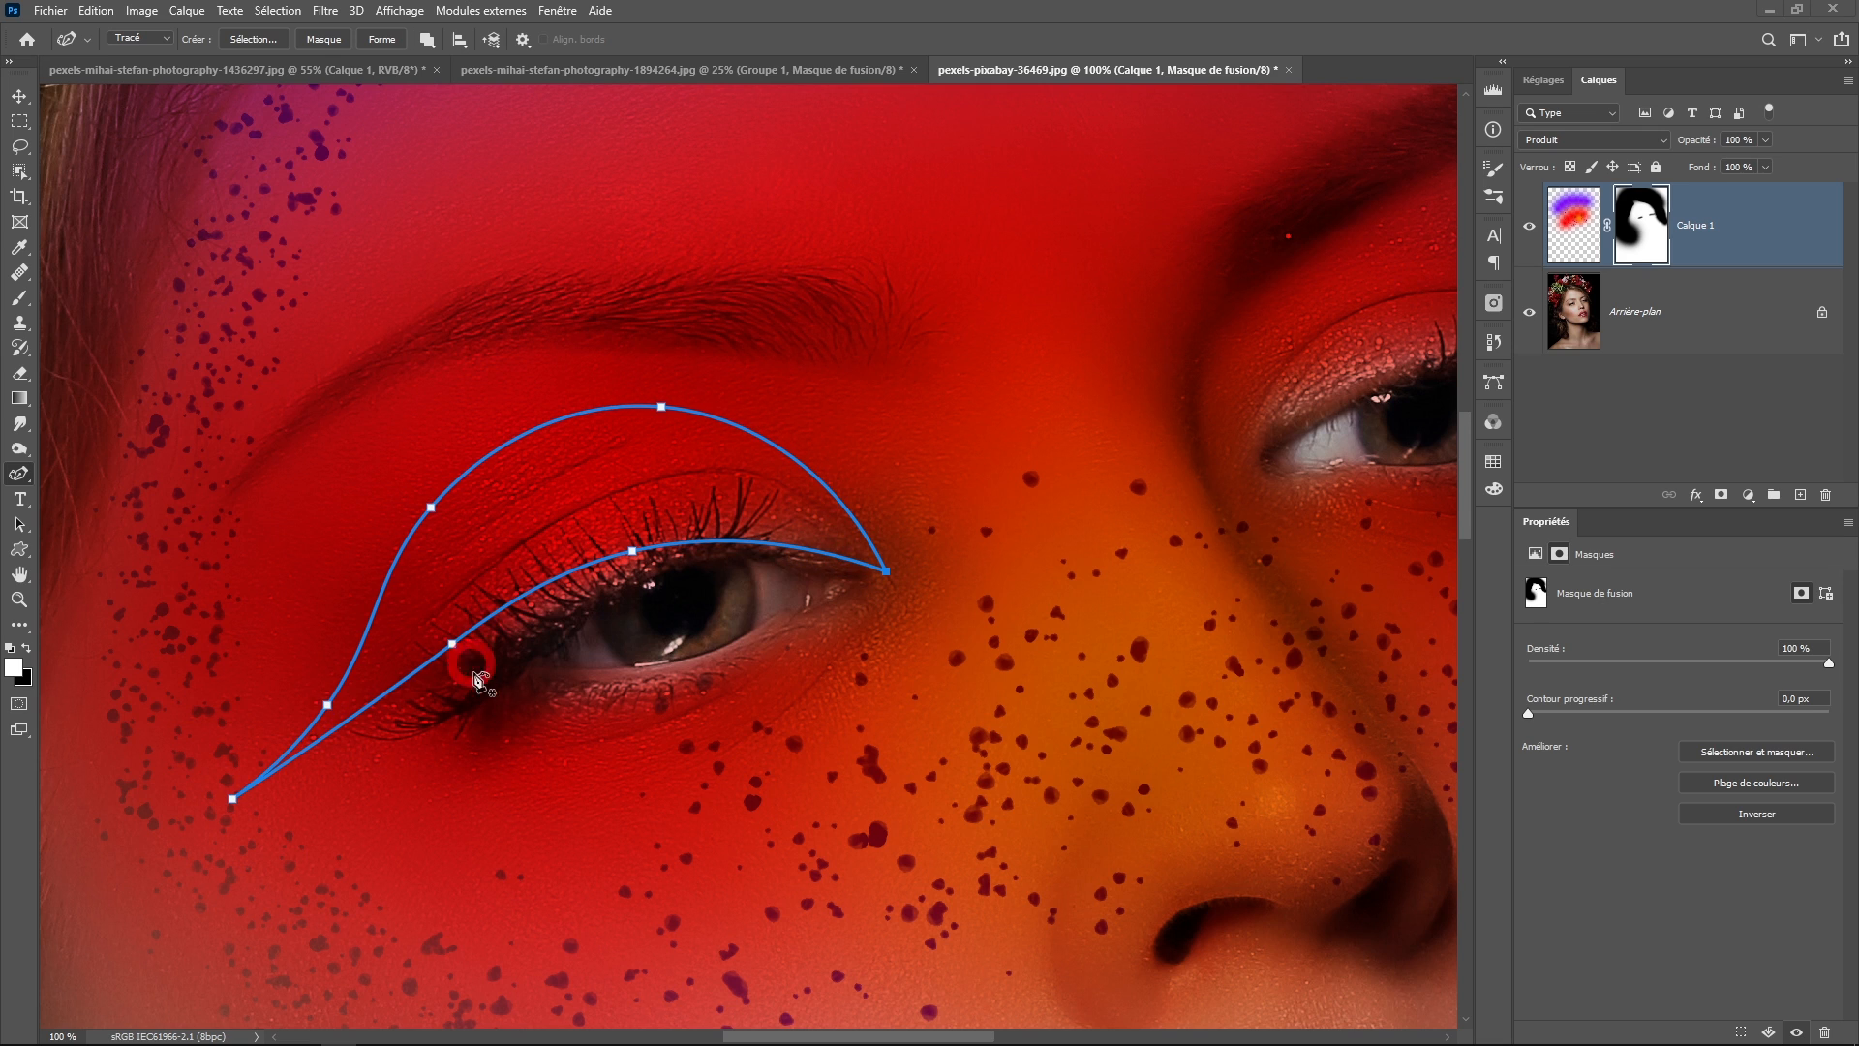
- Raise the middle lash-line anchor and add another anchor beside it so the path follows the eyelid edge, keeping the Tracé mode
{"action": "left_click", "coordinate": [633, 550]}
{"action": "mouse_move", "coordinate": [634, 552]}
{"action": "left_mouse_down"}
{"action": "mouse_move", "coordinate": [727, 526]}
{"action": "mouse_move", "coordinate": [663, 533]}
{"action": "left_mouse_up"}
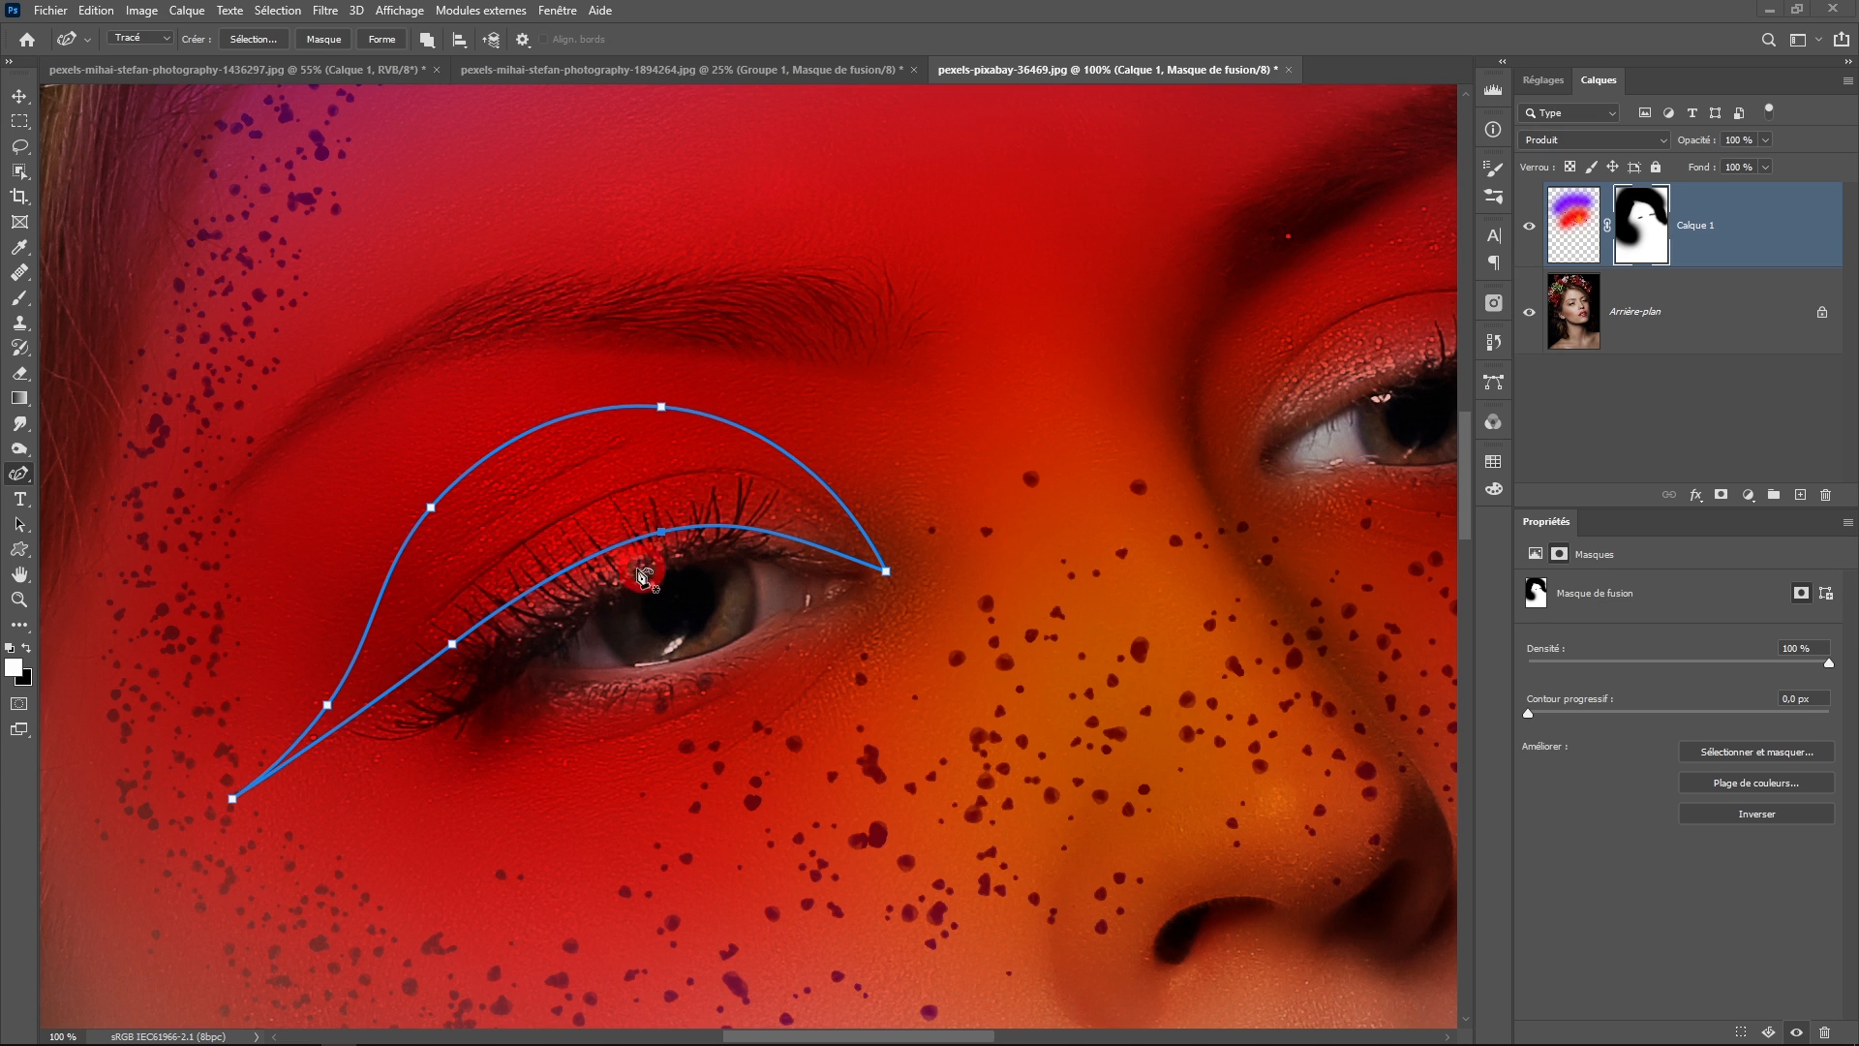
{"action": "left_click", "coordinate": [575, 568]}
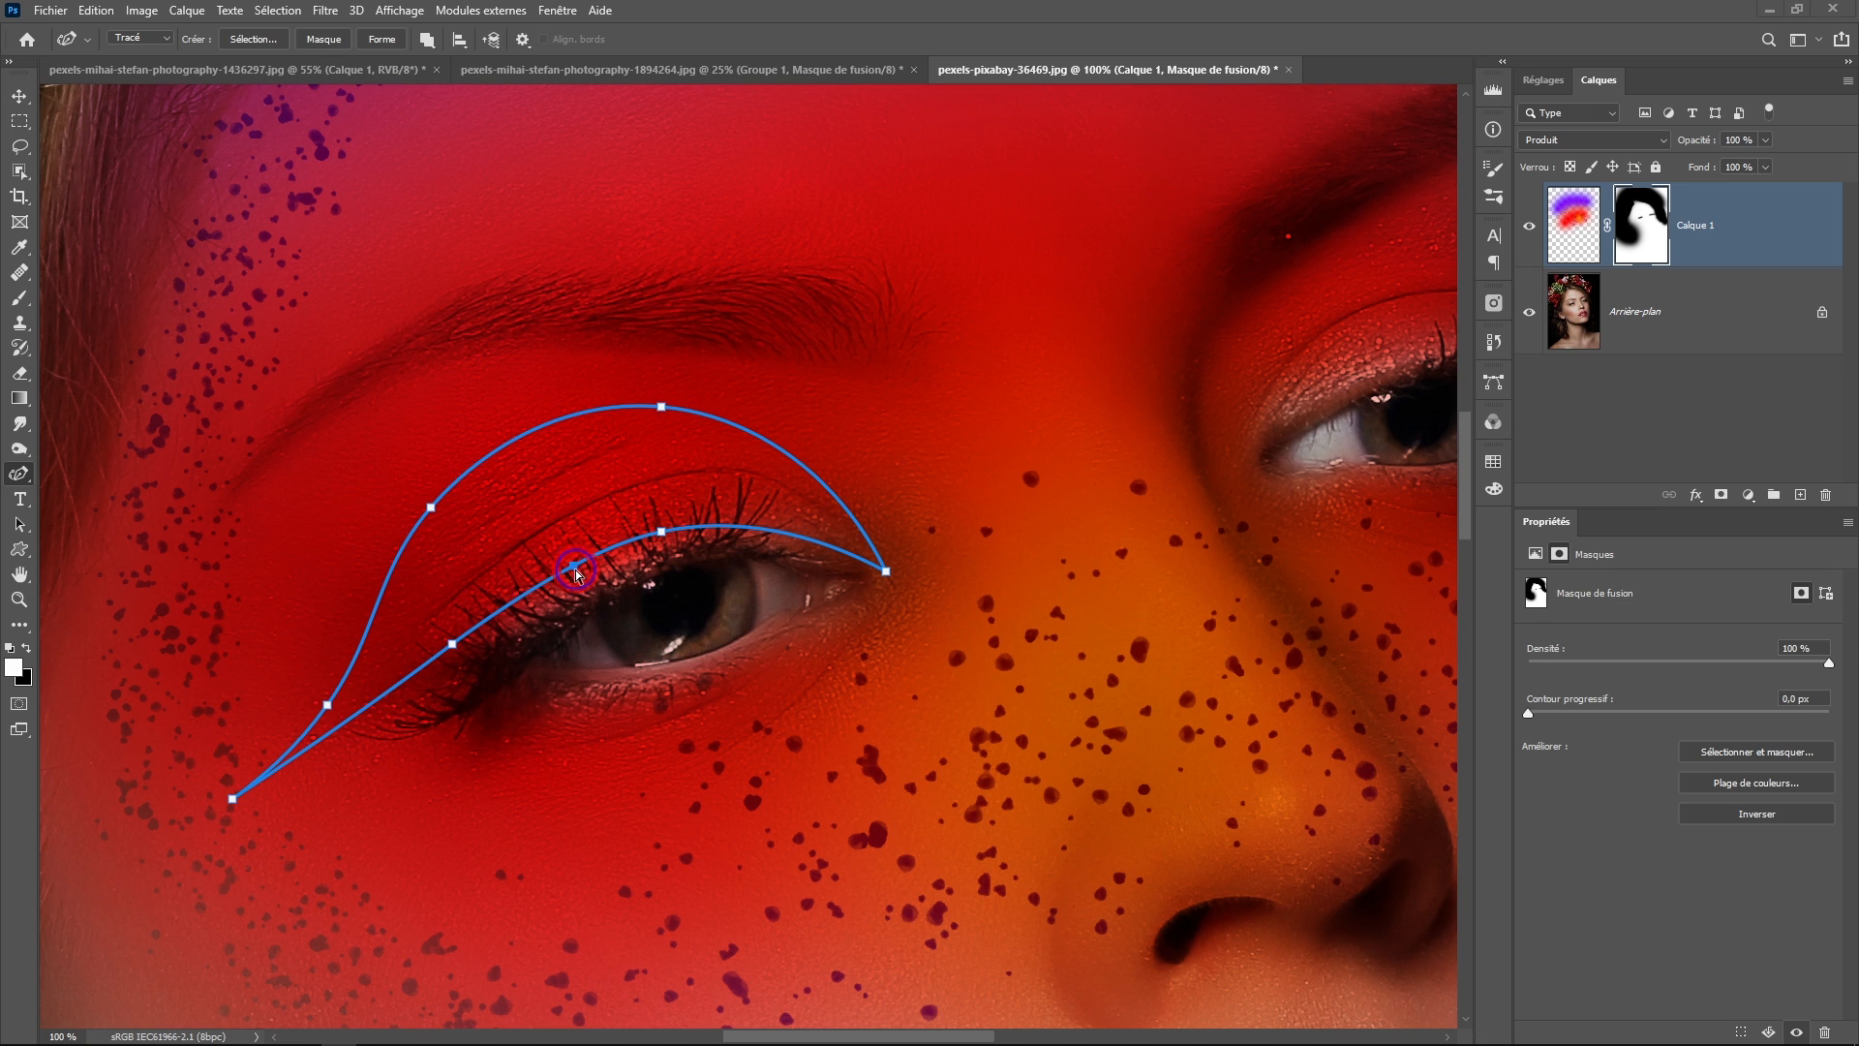
{"action": "left_click_drag", "start_coordinate": [576, 568], "coordinate": [568, 569]}
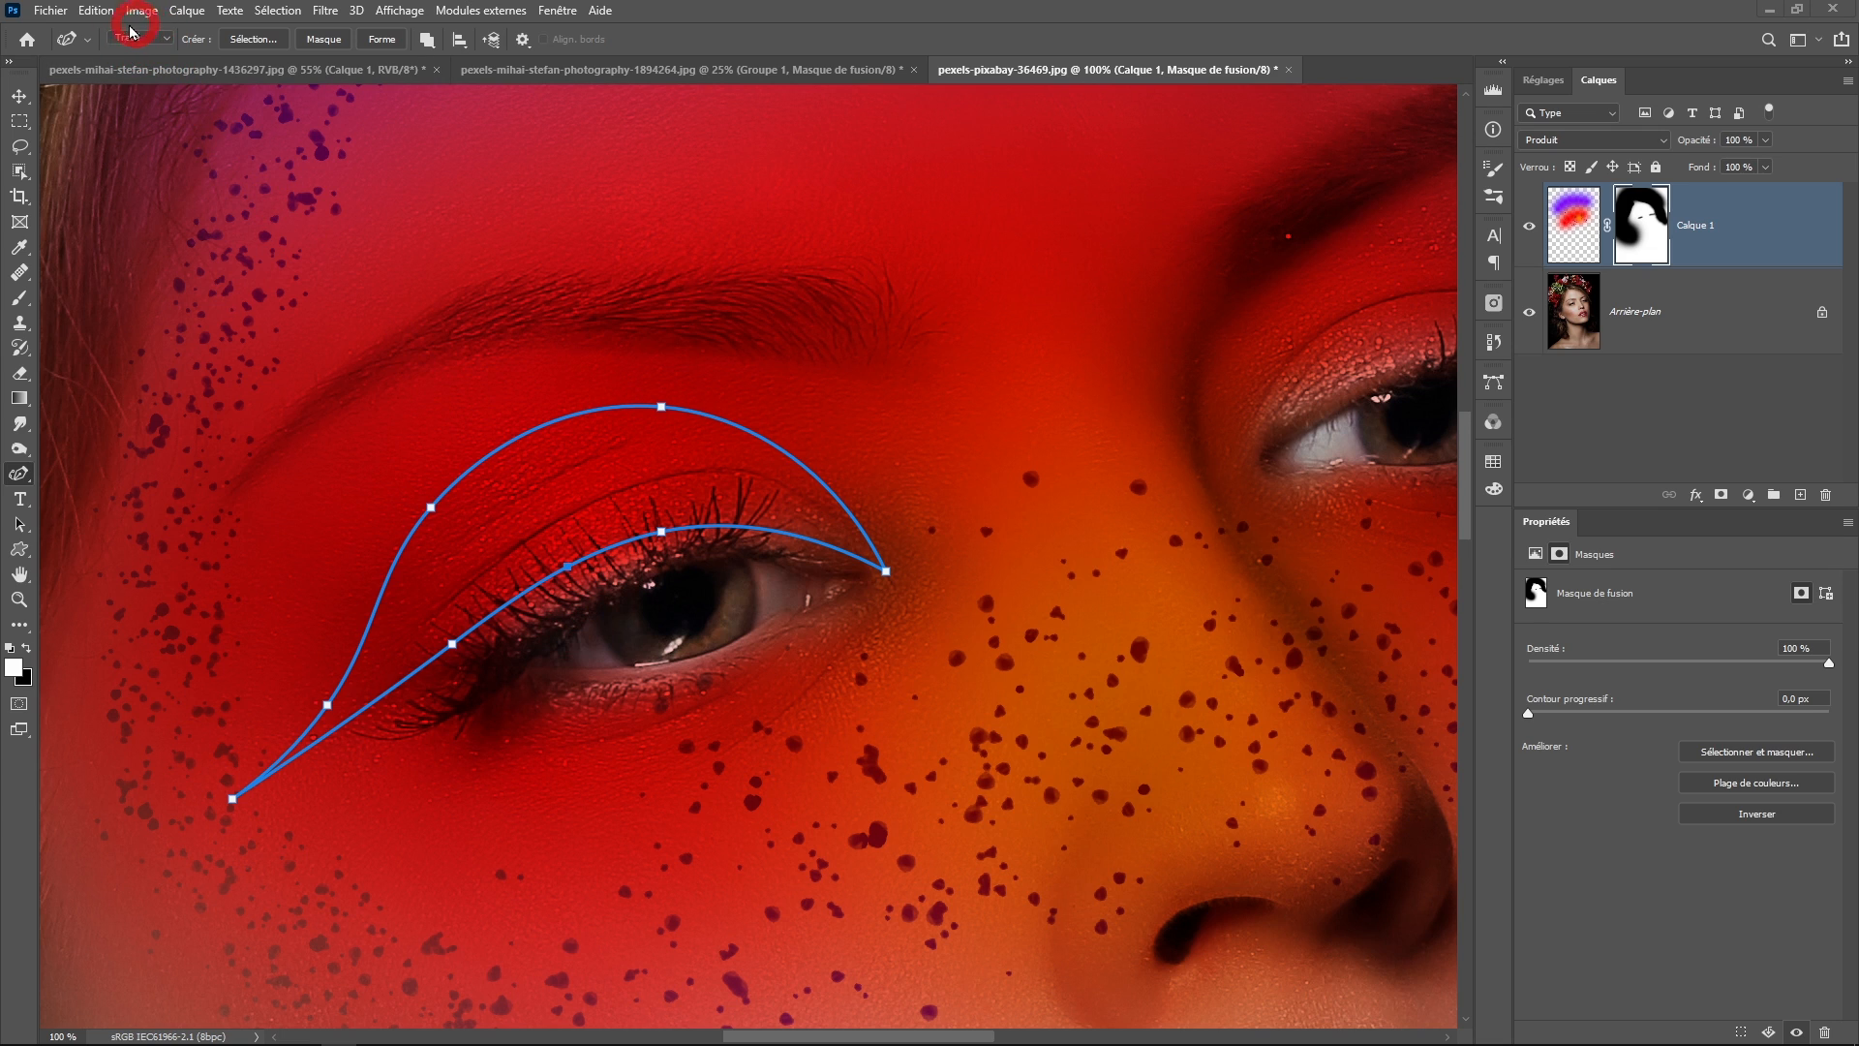
{"action": "left_click", "coordinate": [163, 37]}
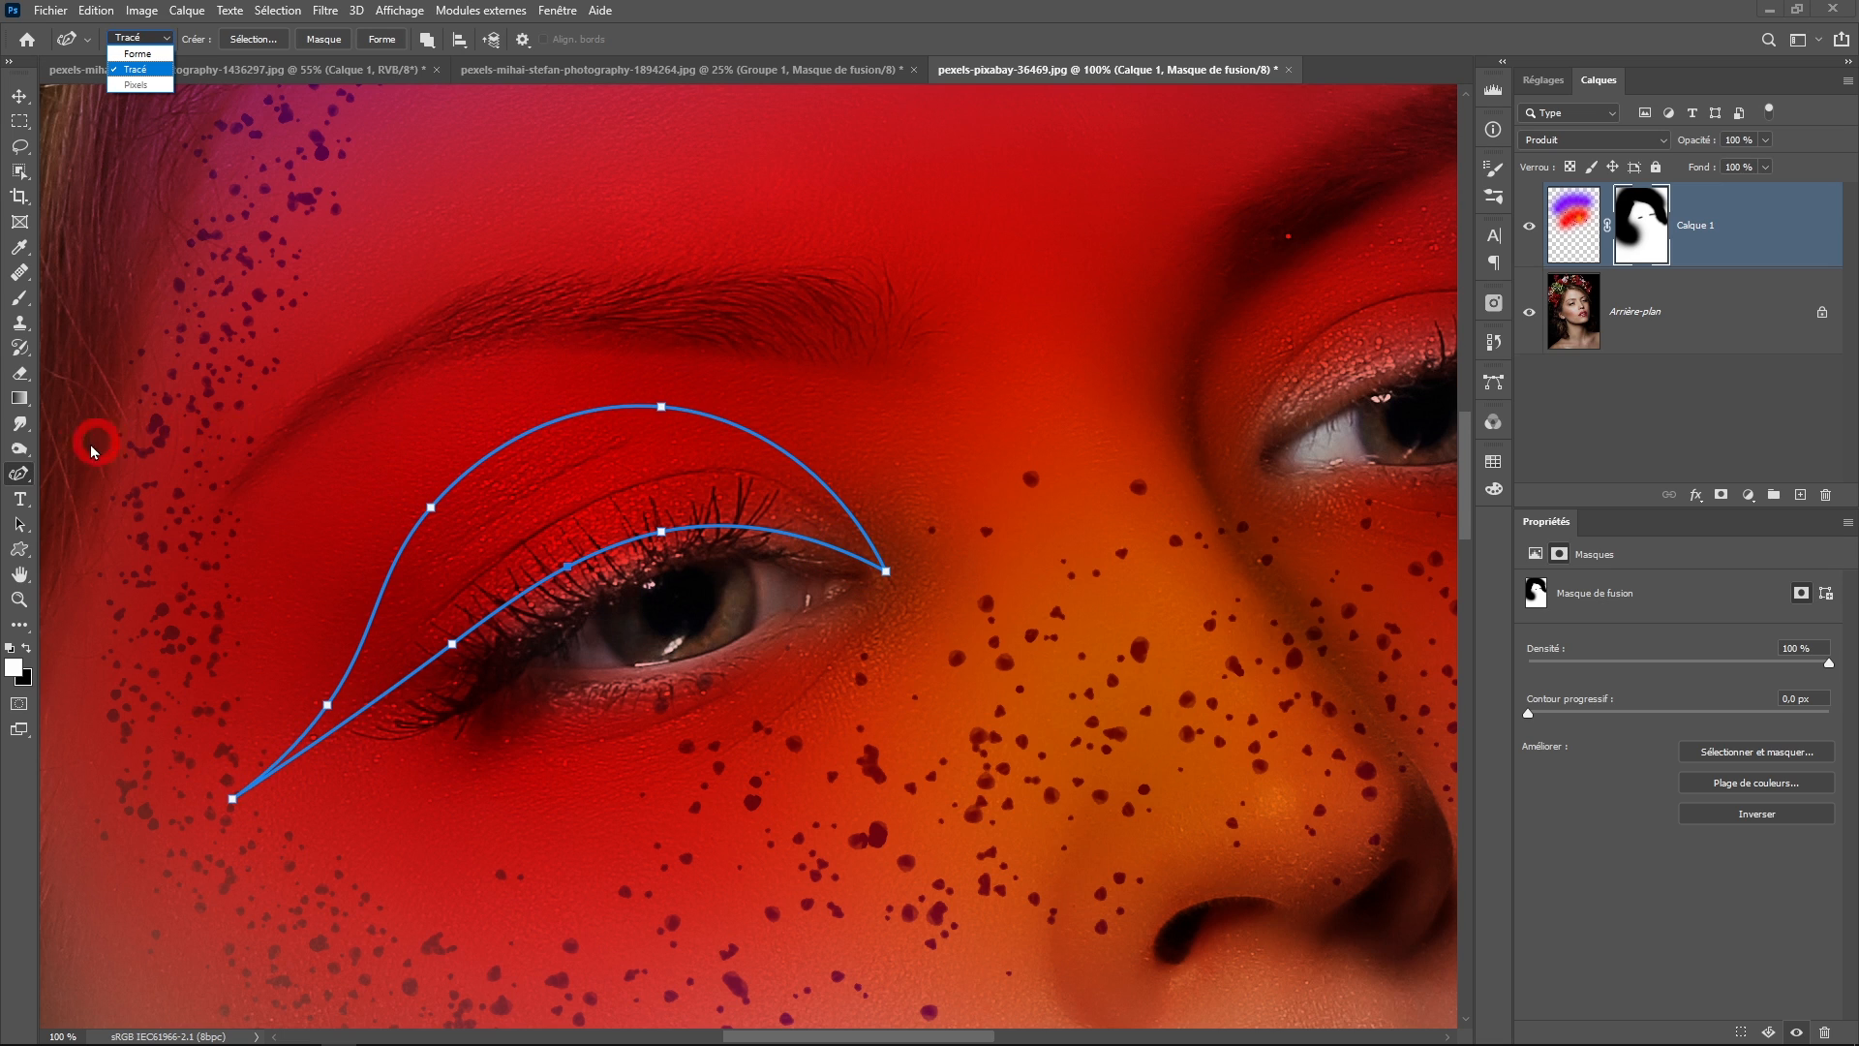
{"action": "left_click", "coordinate": [713, 420]}
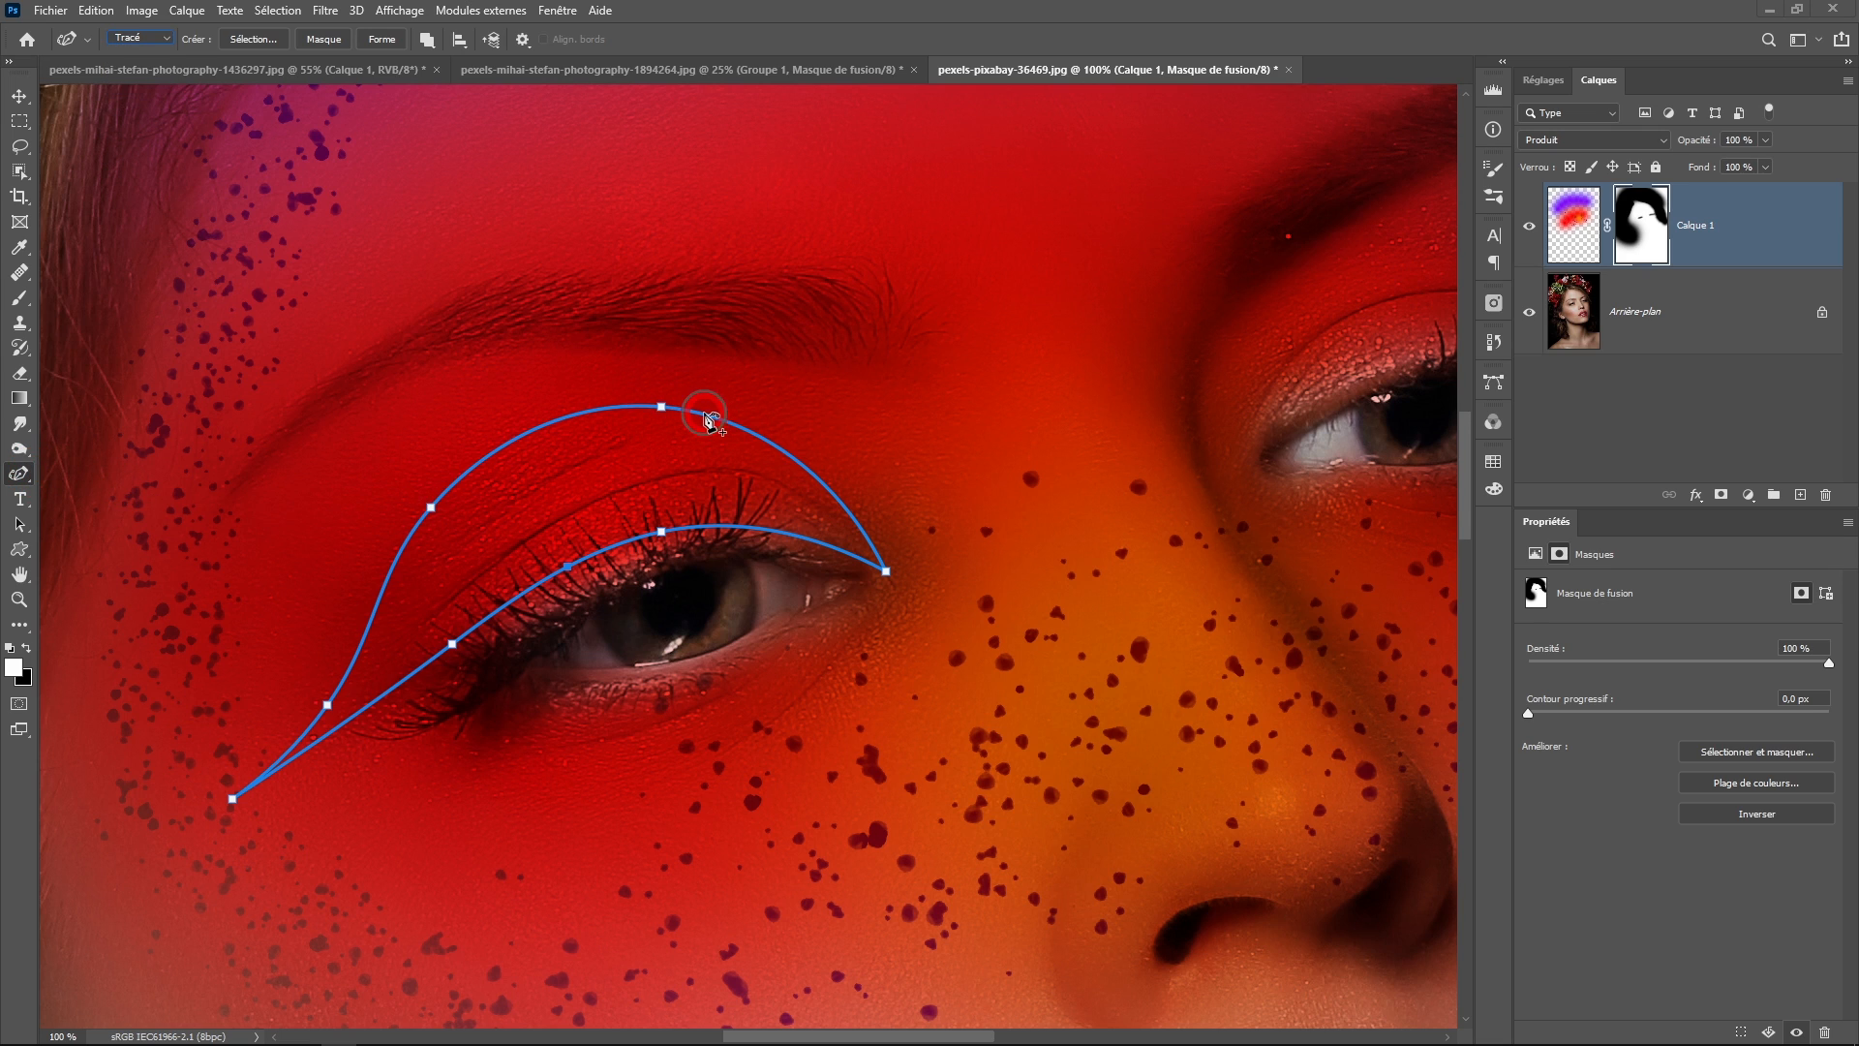
- Convert the eyelid path into a new smoothed selection with a 4-pixel feather radius
{"action": "right_click", "coordinate": [707, 421]}
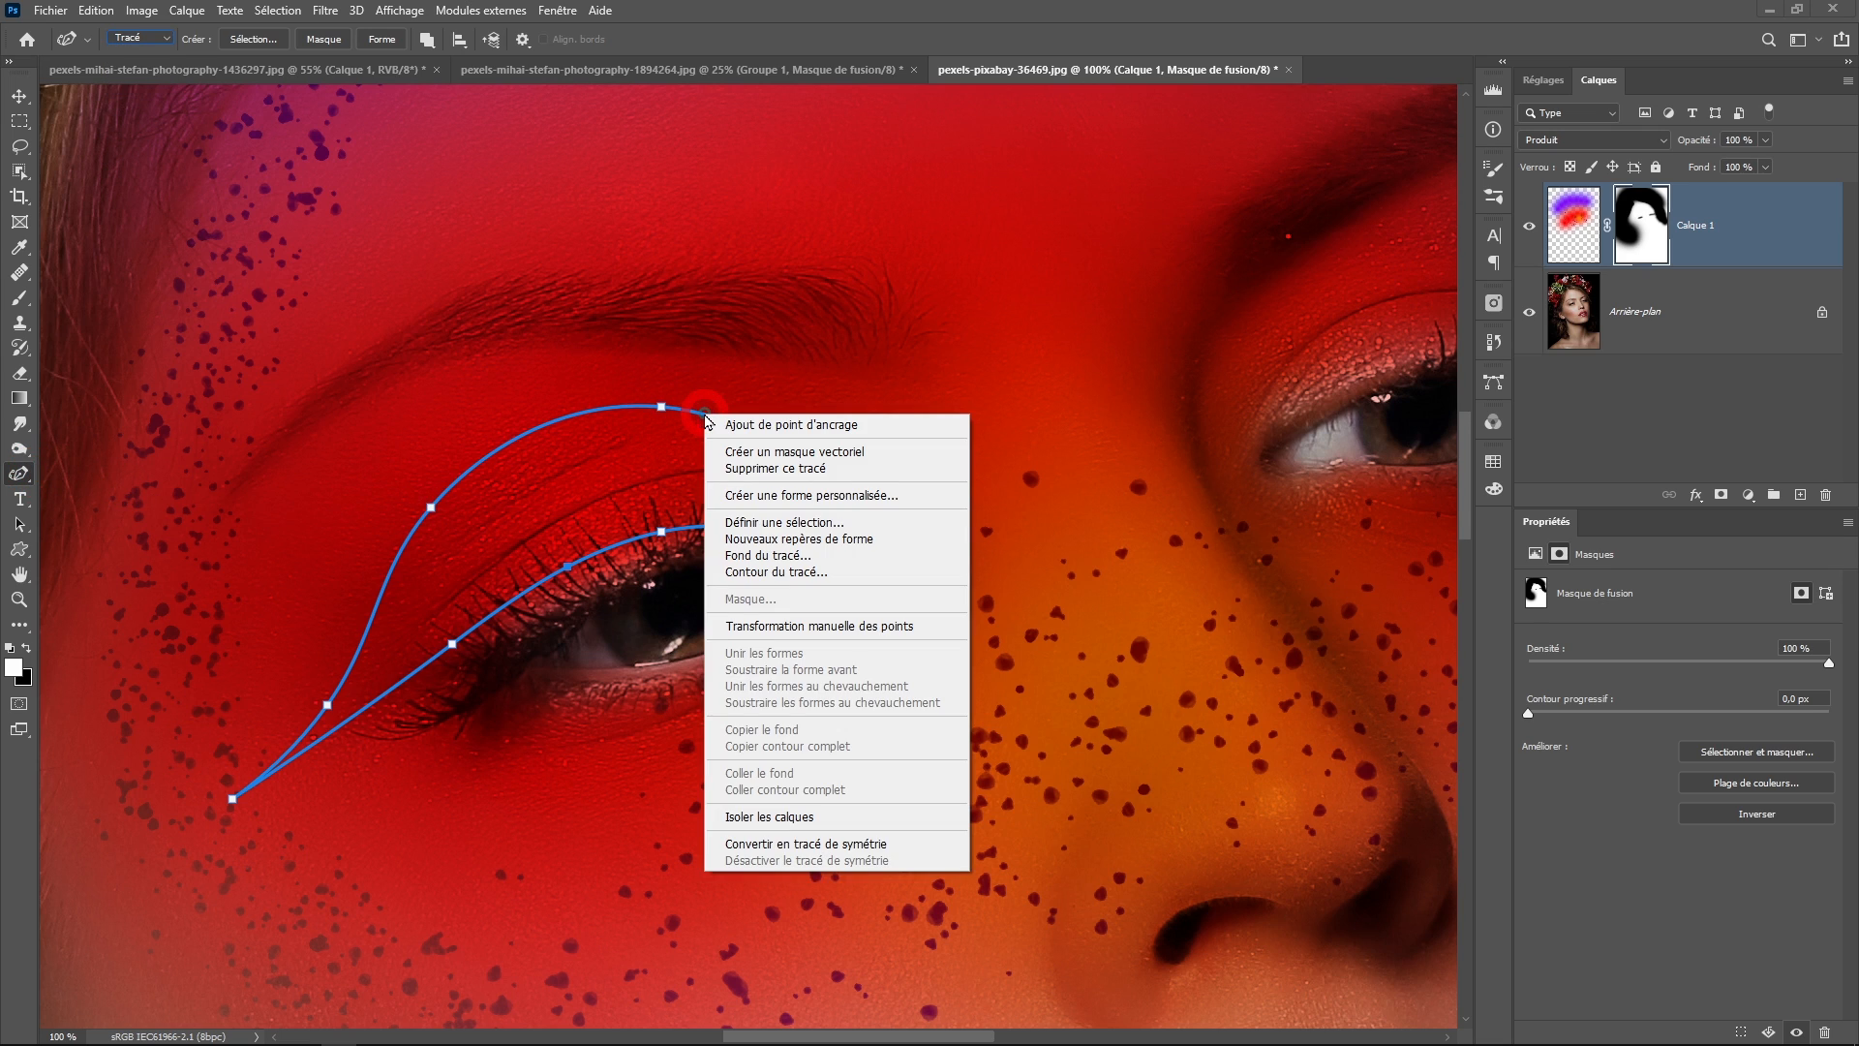
{"action": "left_click", "coordinate": [787, 524]}
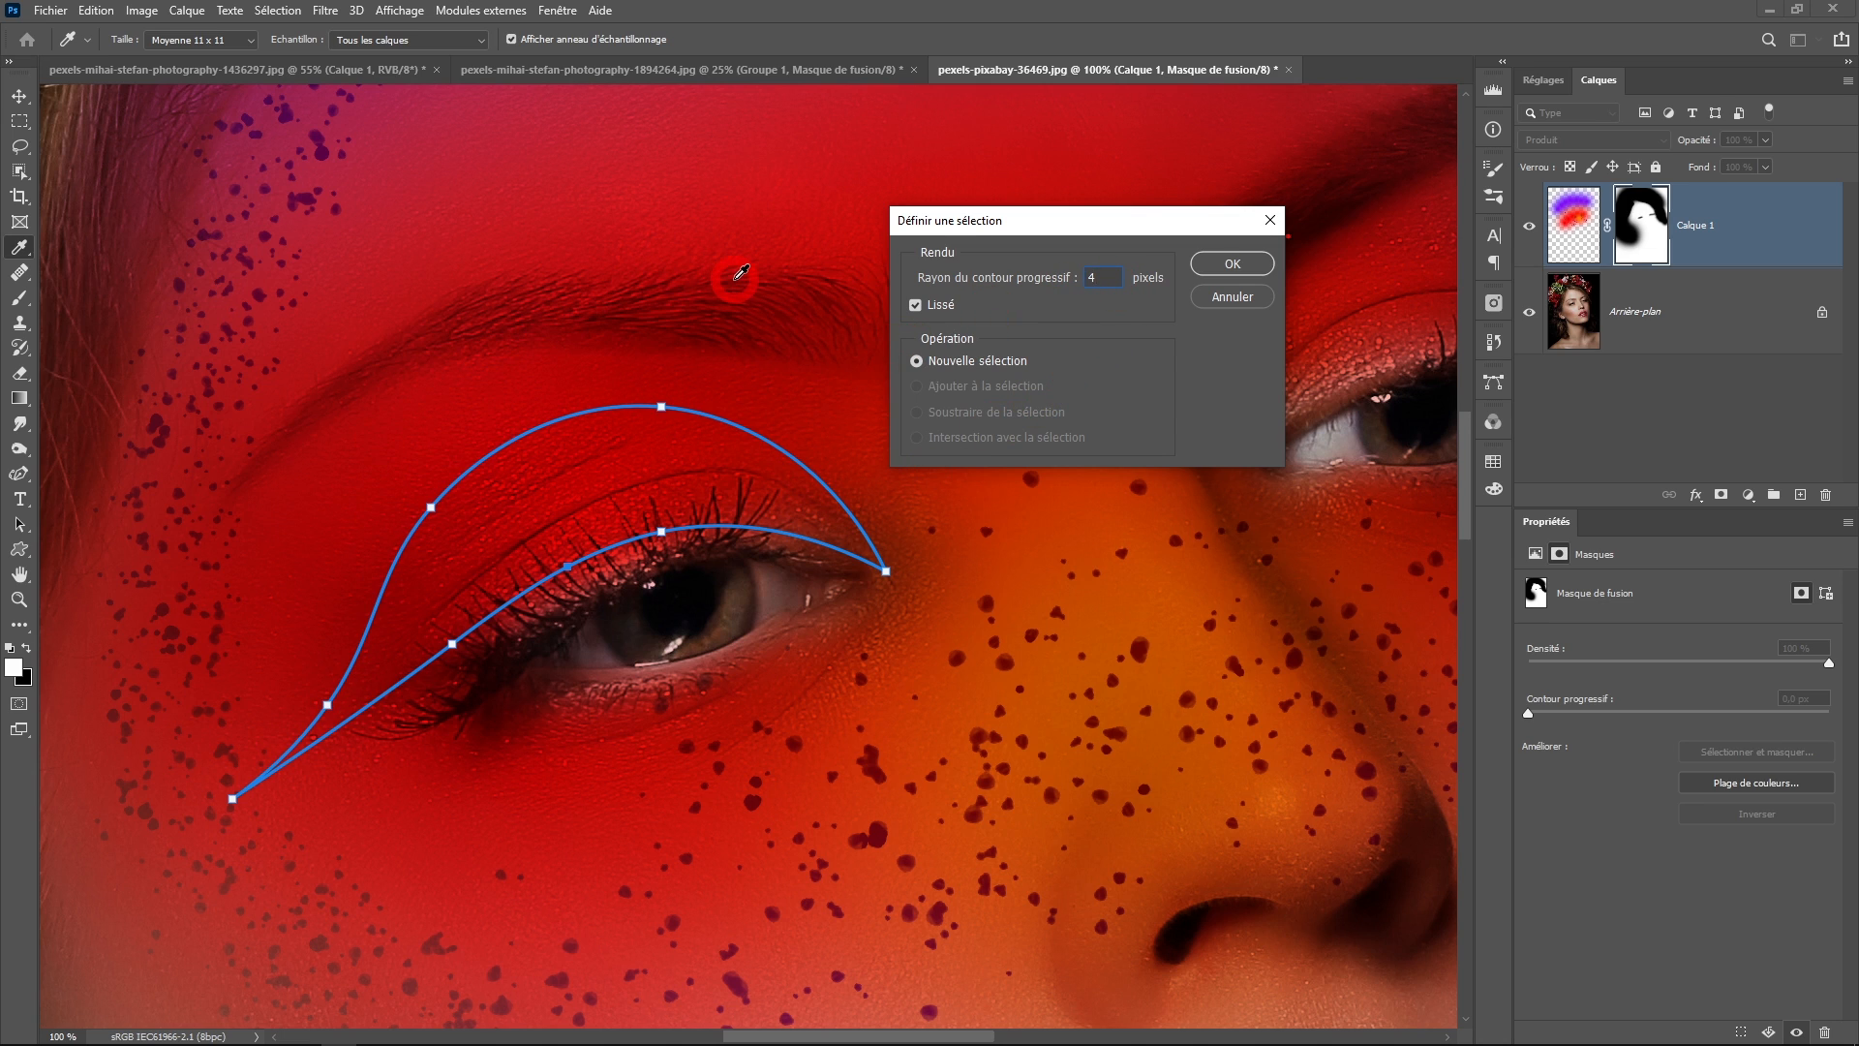
{"action": "double_click", "coordinate": [1113, 276]}
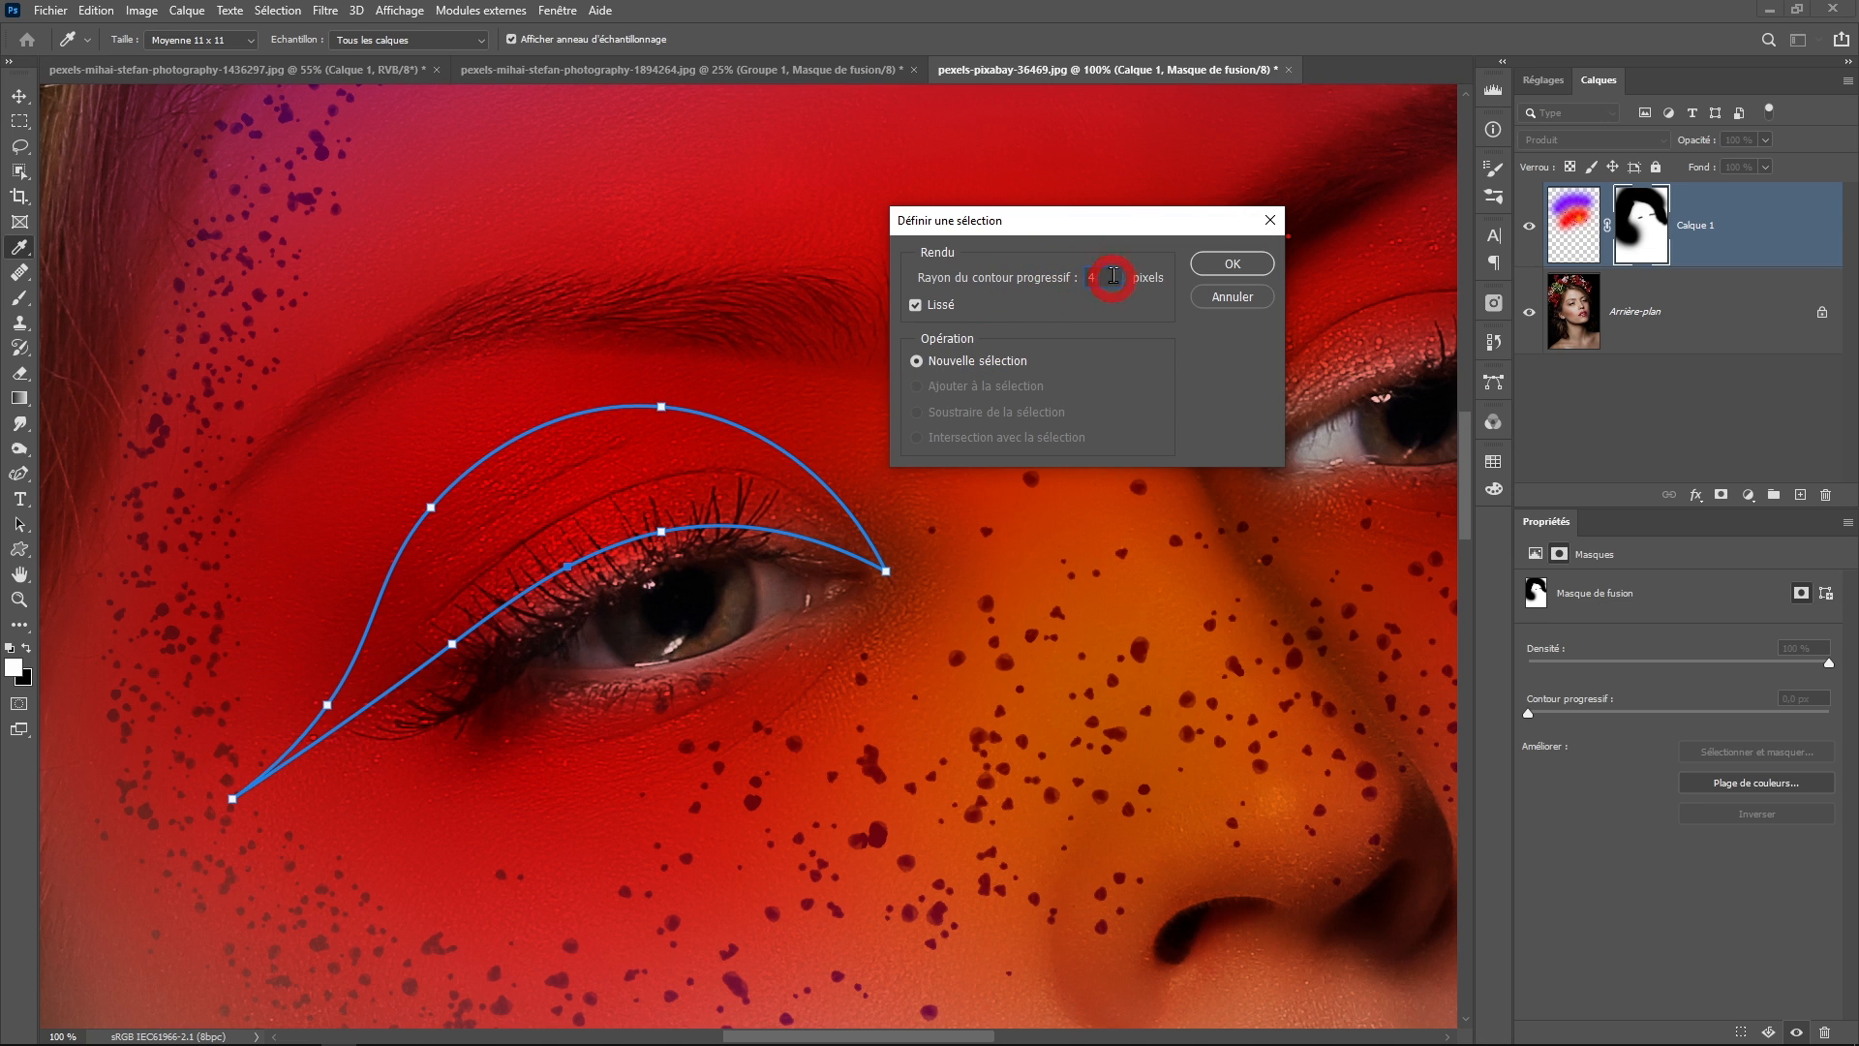
{"action": "left_click", "coordinate": [1087, 295]}
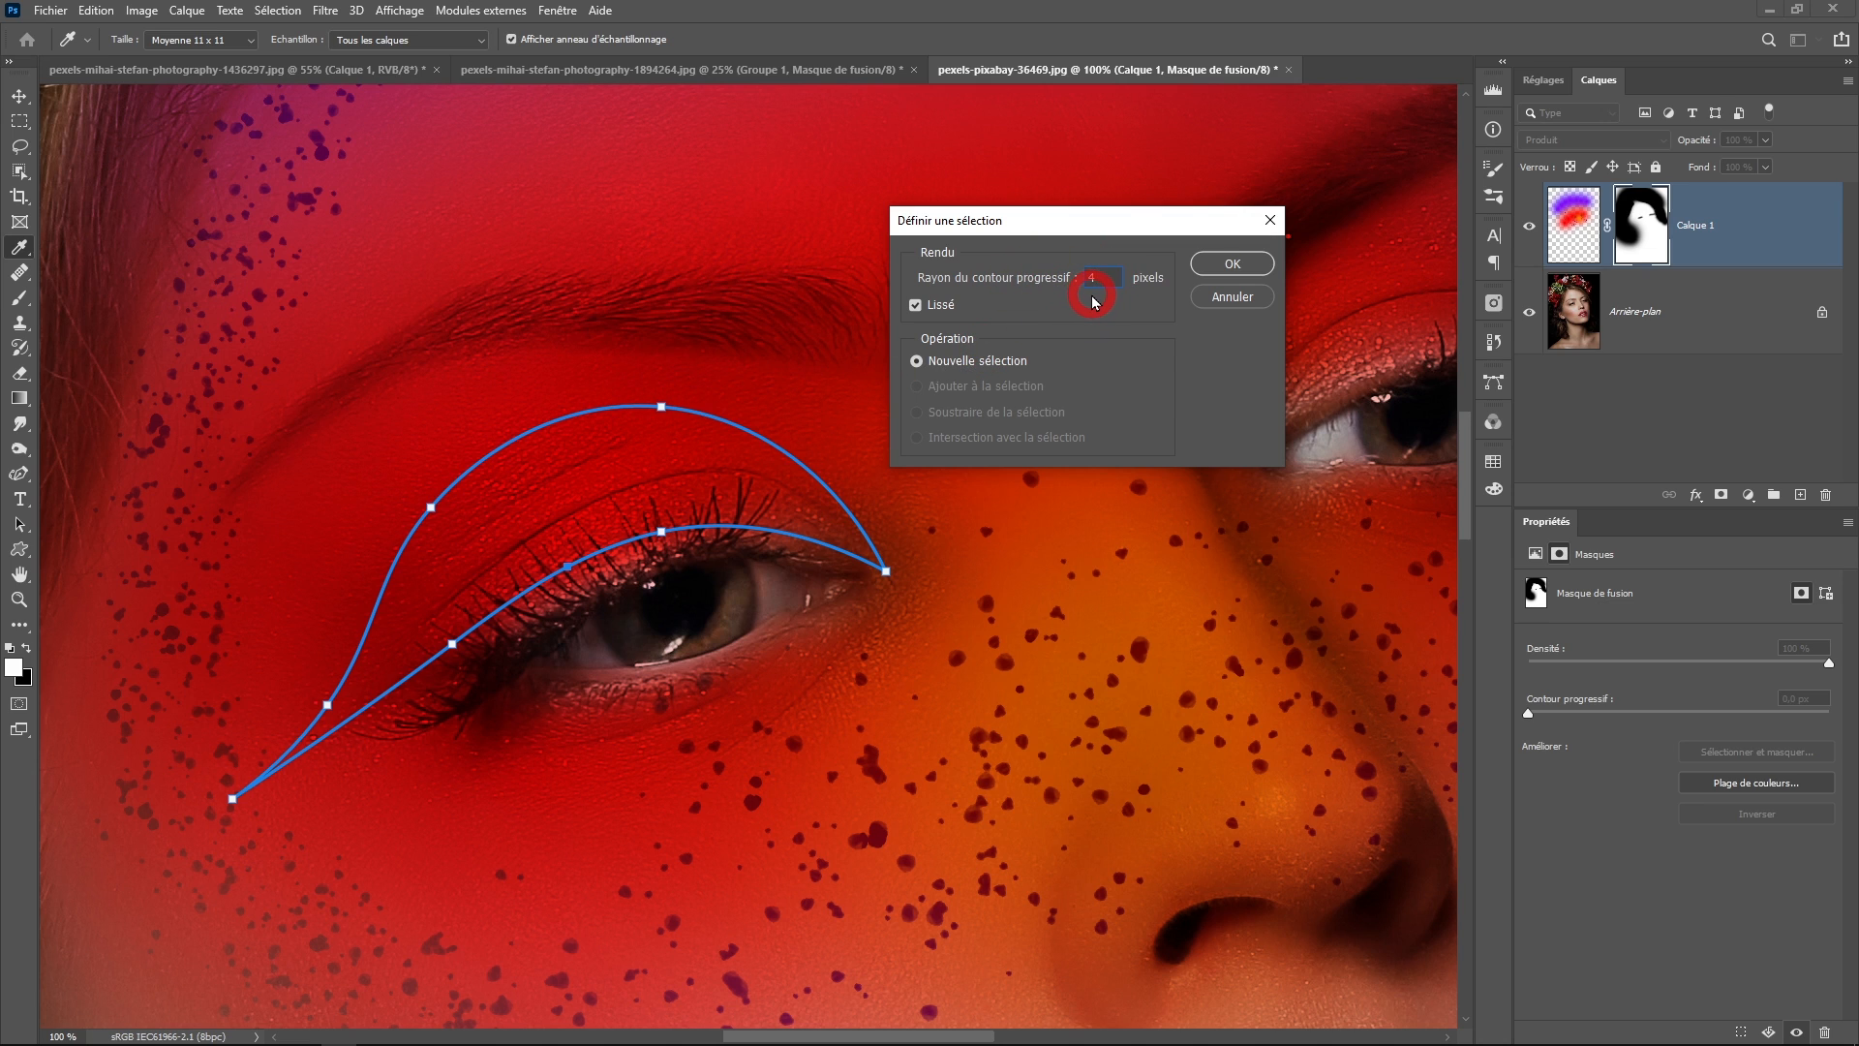
{"action": "left_click", "coordinate": [1226, 271]}
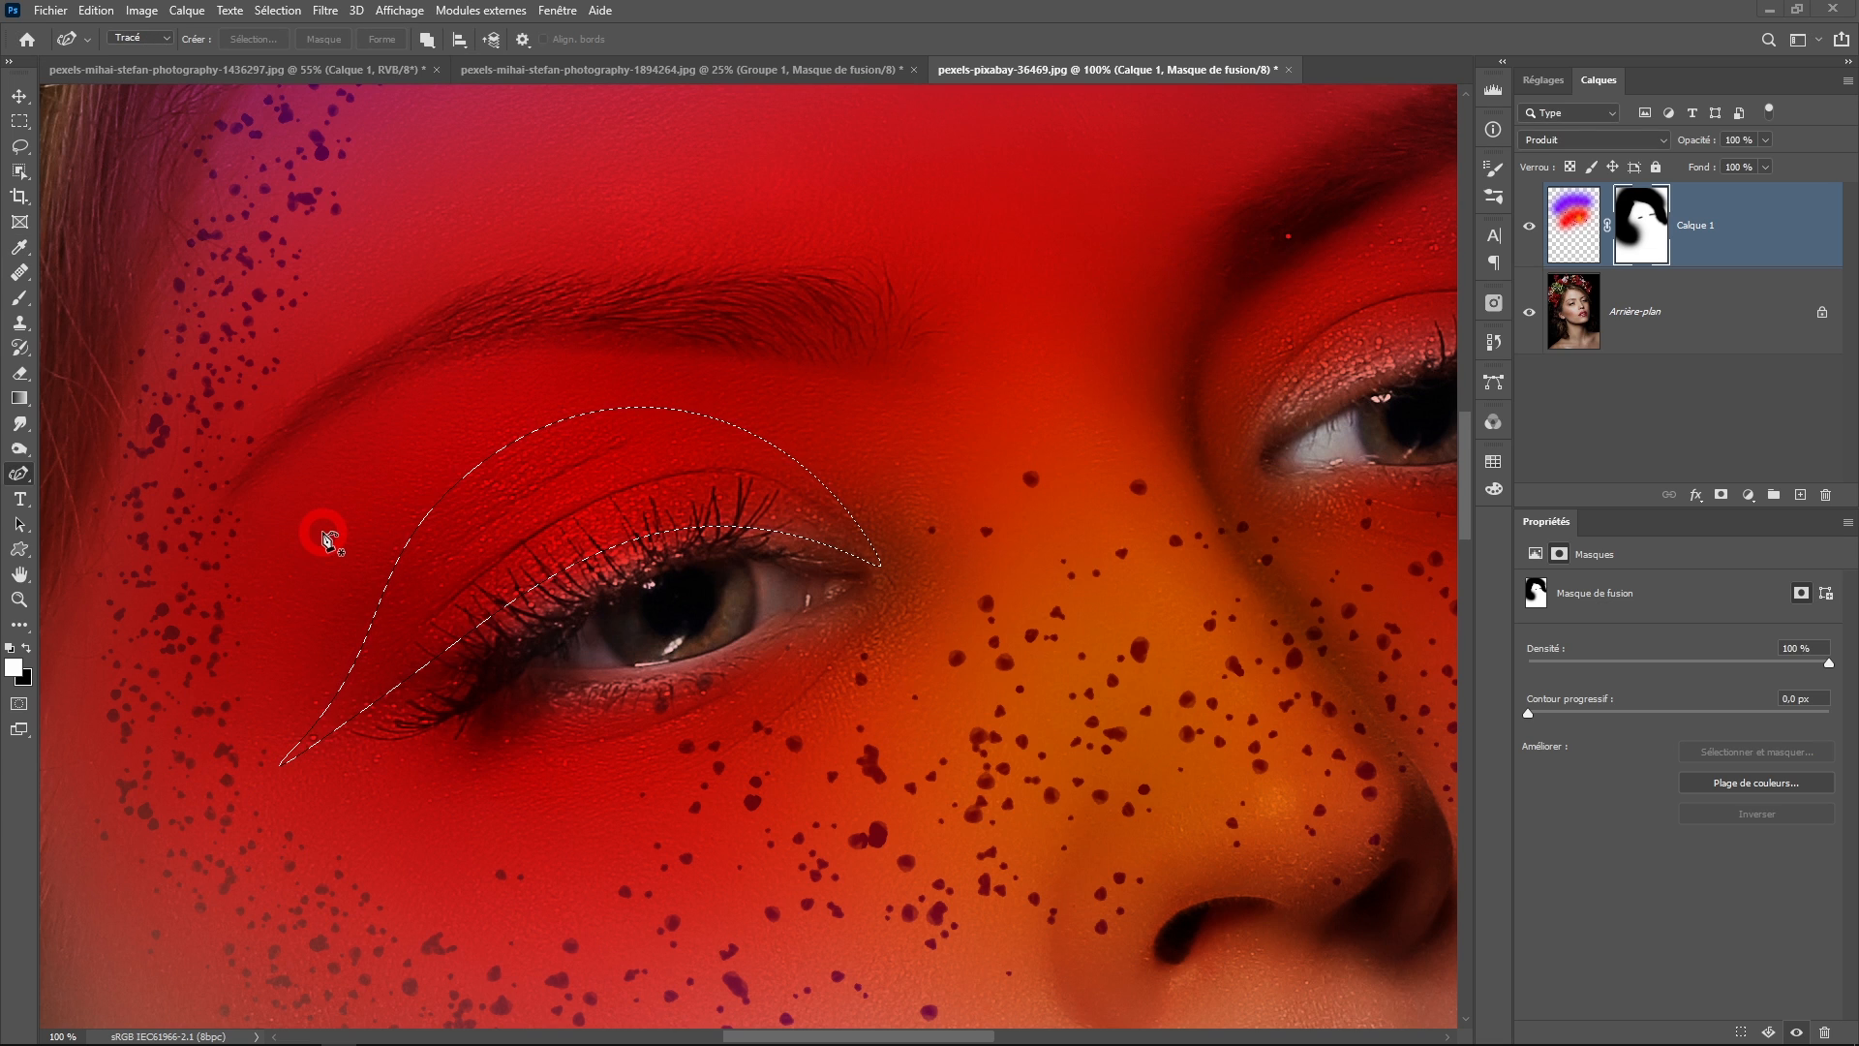
- Paint black with a 587-pixel brush at 17% opacity on Calque 1's mask inside the eyelid selection to remove the red
{"action": "left_click", "coordinate": [20, 299]}
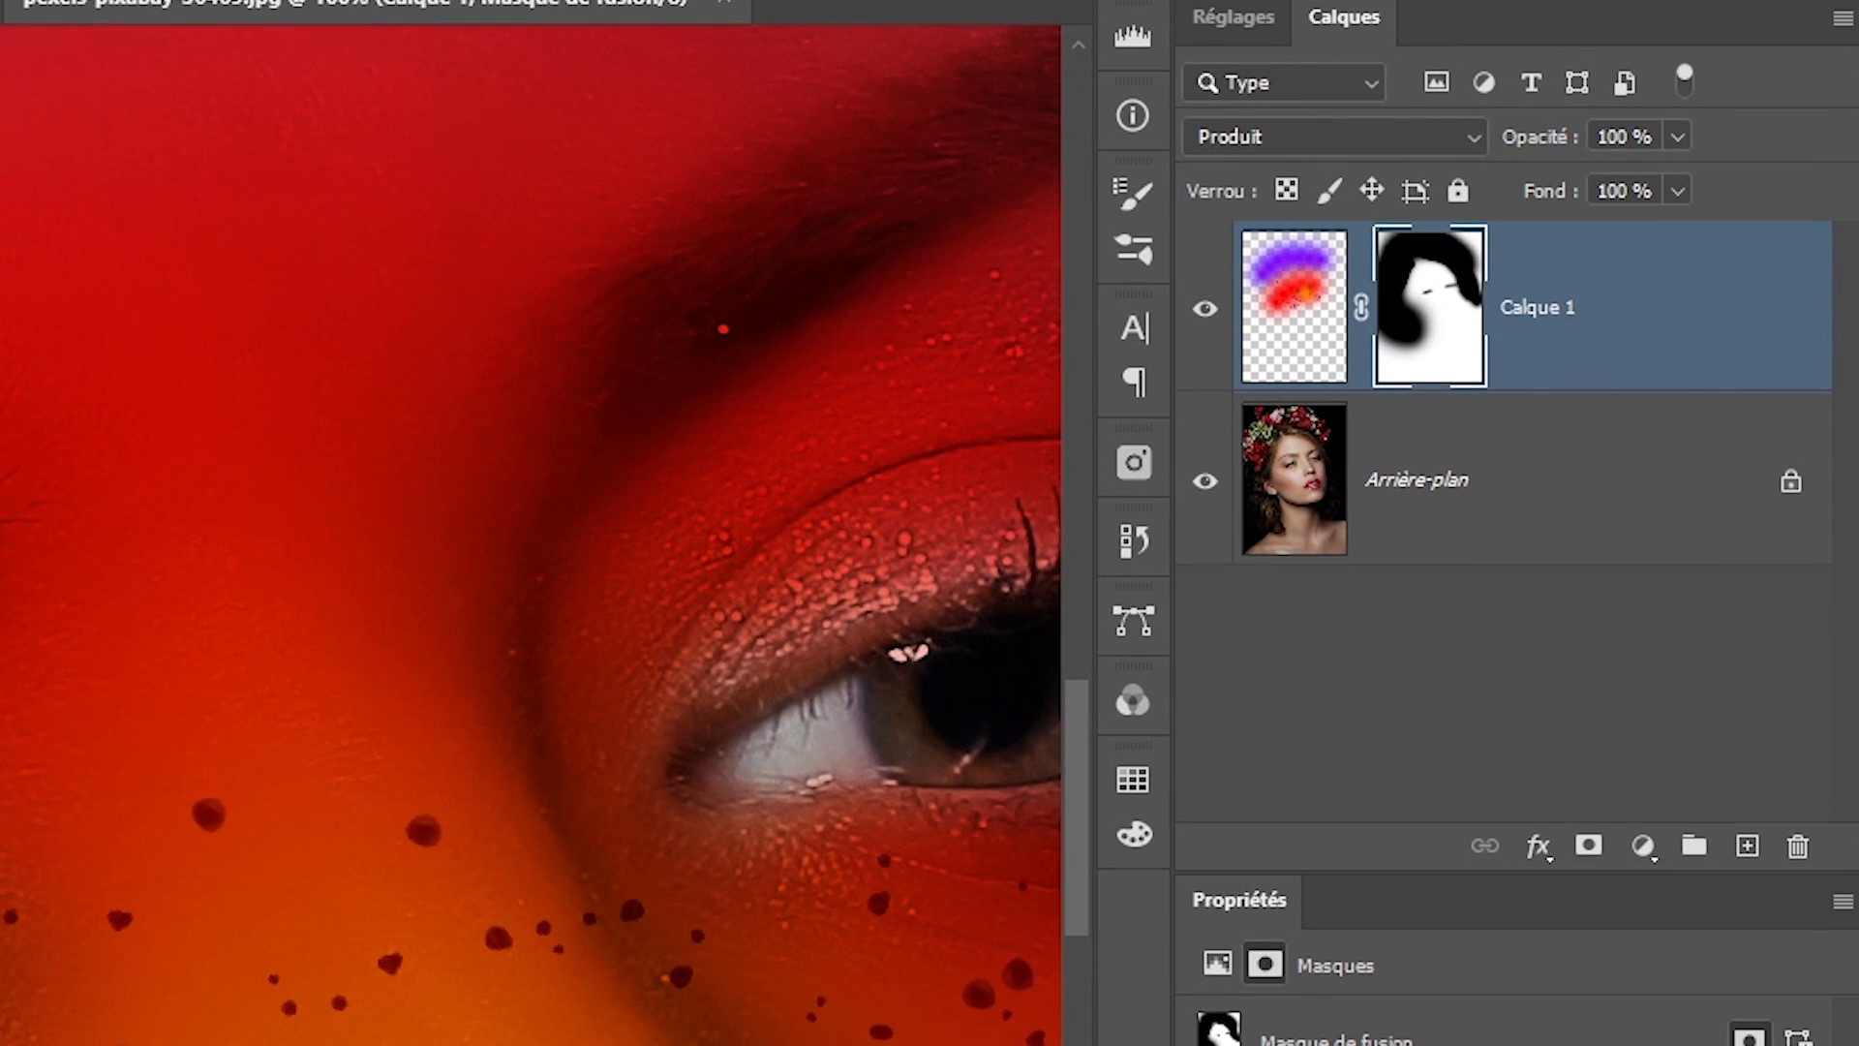
{"action": "left_click", "coordinate": [26, 648]}
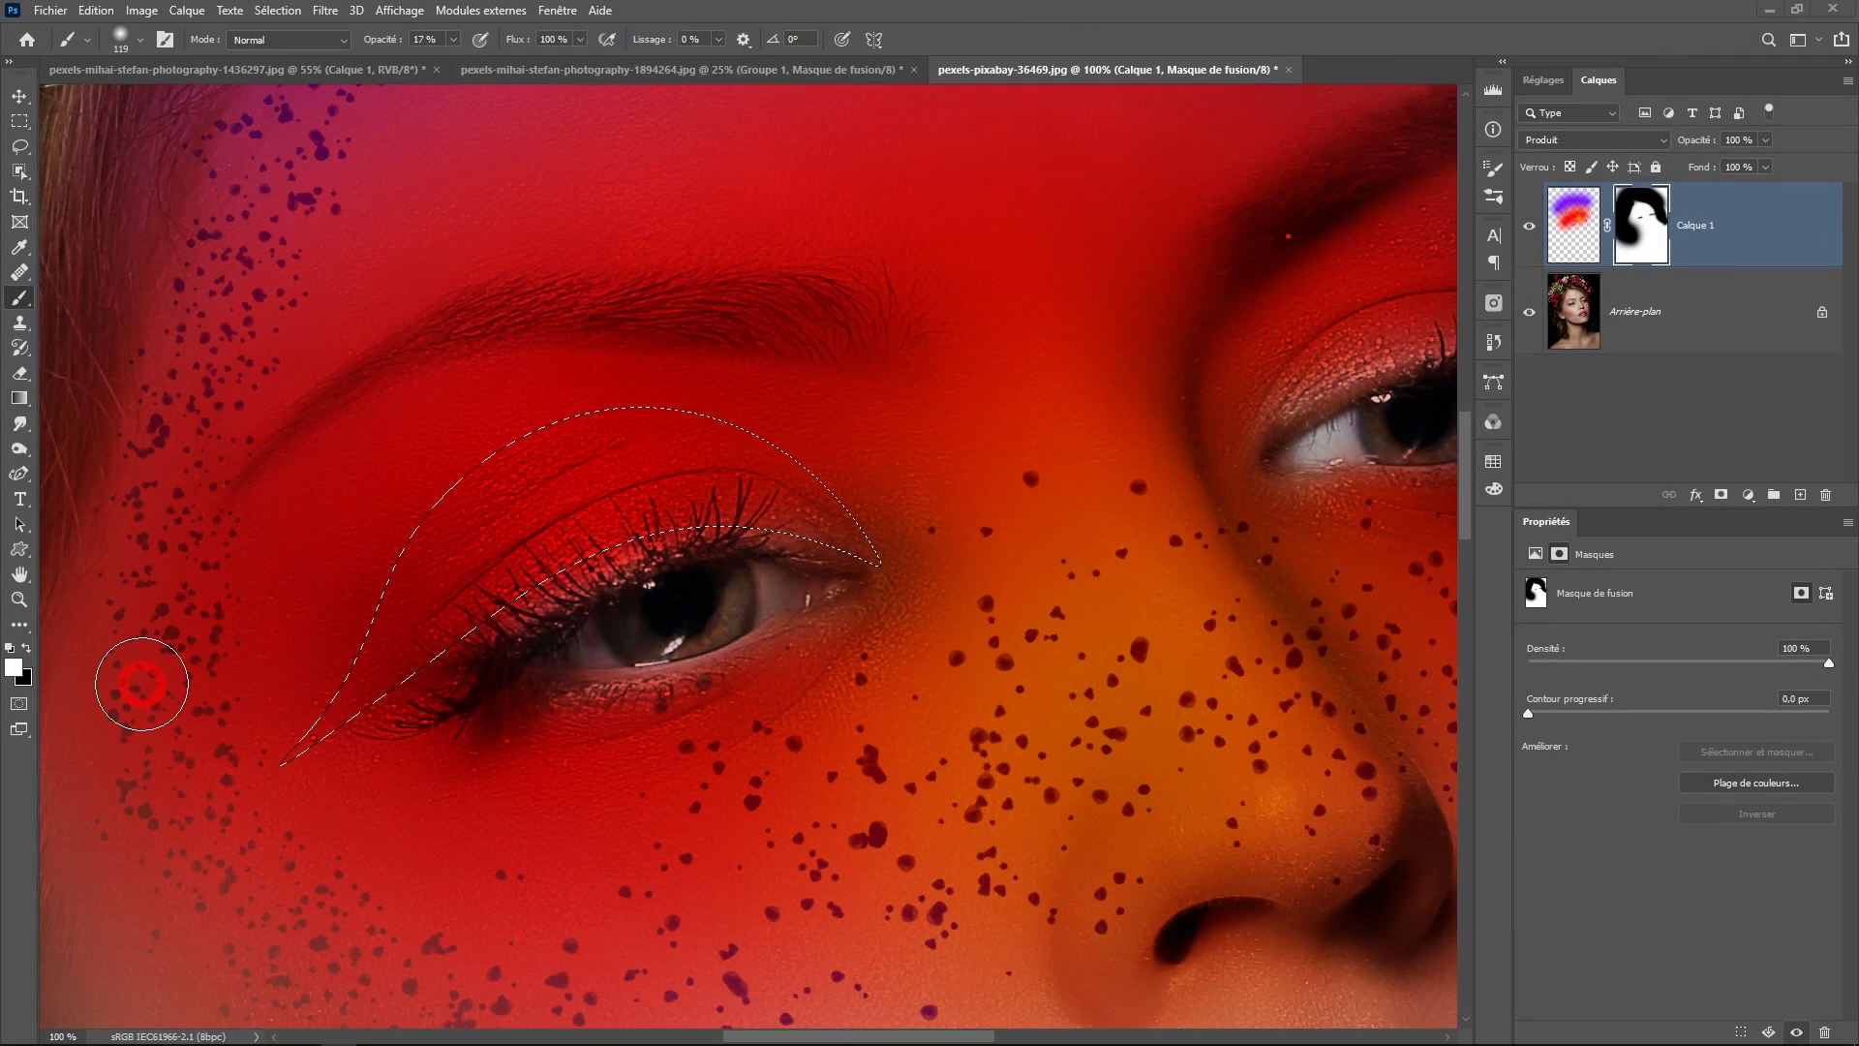
{"action": "key", "text": "x"}
{"action": "mouse_move", "coordinate": [221, 693]}
{"action": "left_mouse_down"}
{"action": "mouse_move", "coordinate": [452, 666]}
{"action": "mouse_move", "coordinate": [448, 652]}
{"action": "left_mouse_up"}
{"action": "scroll", "coordinate": [448, 652], "scroll_direction": "down", "scroll_amount": 2}
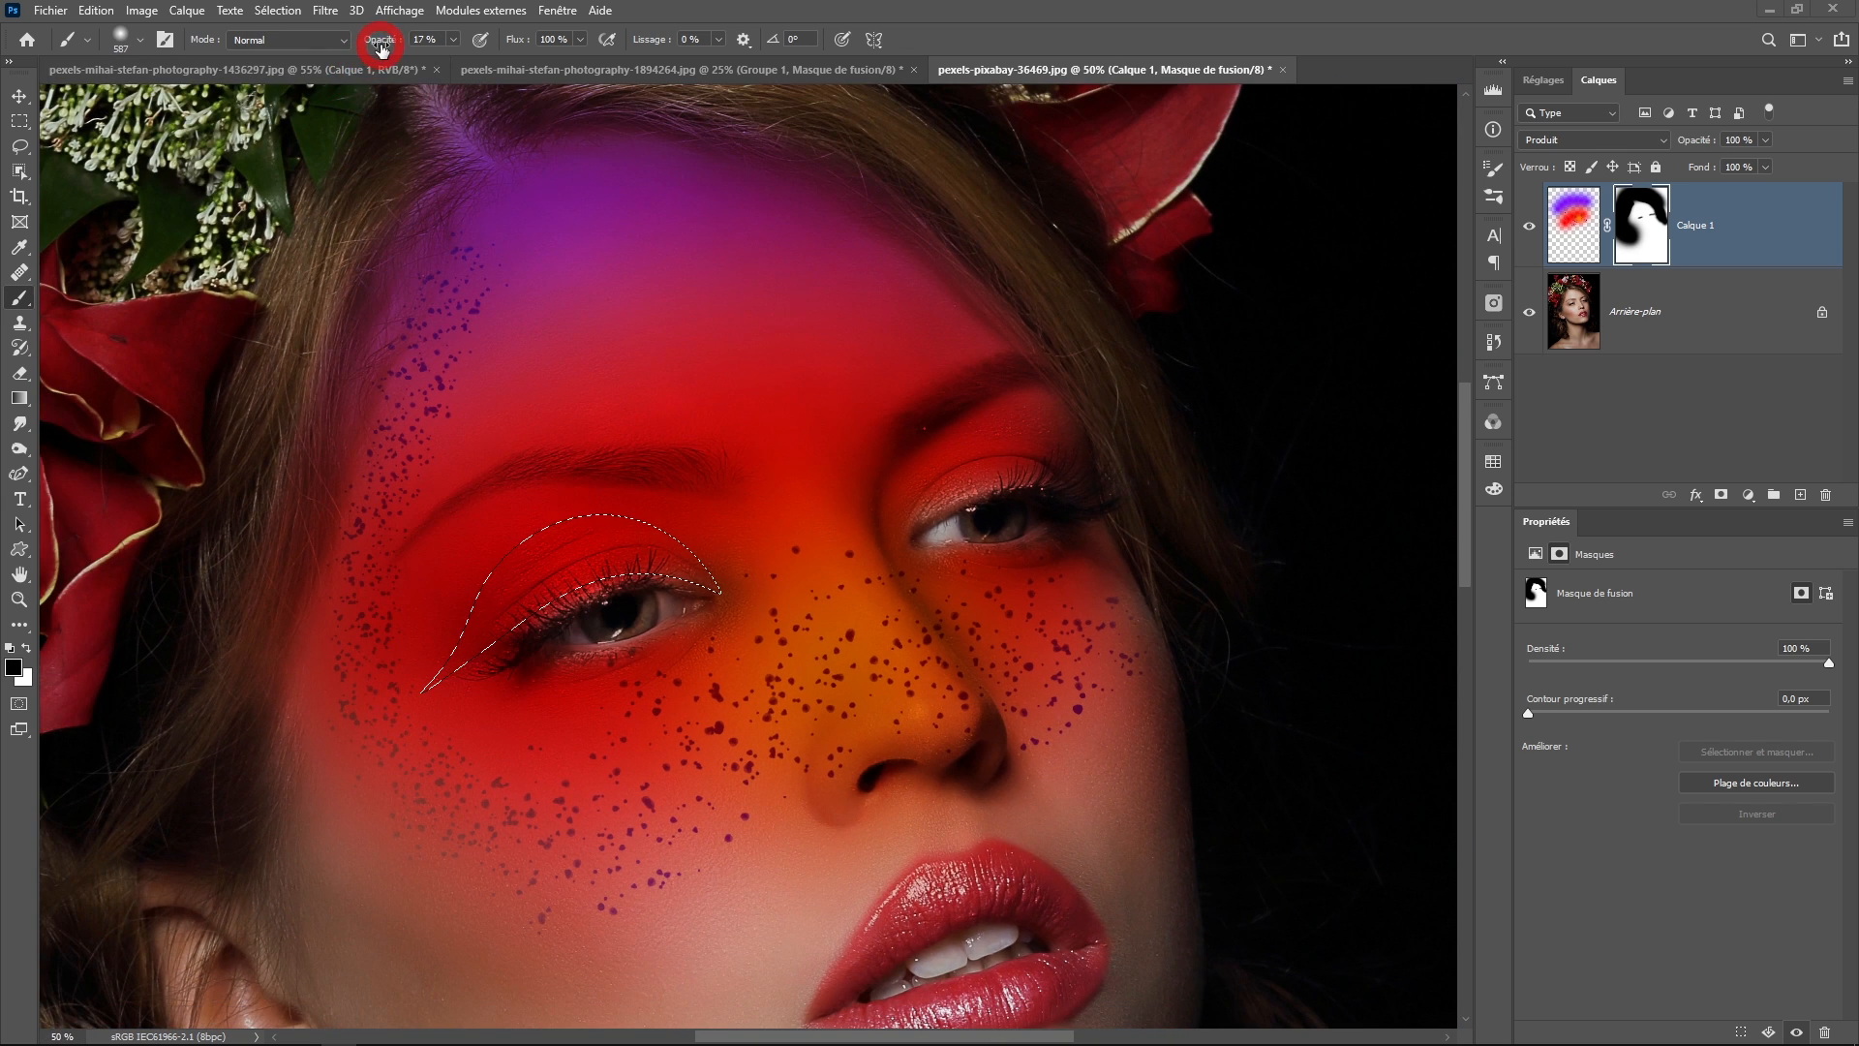
{"action": "left_click", "coordinate": [450, 627]}
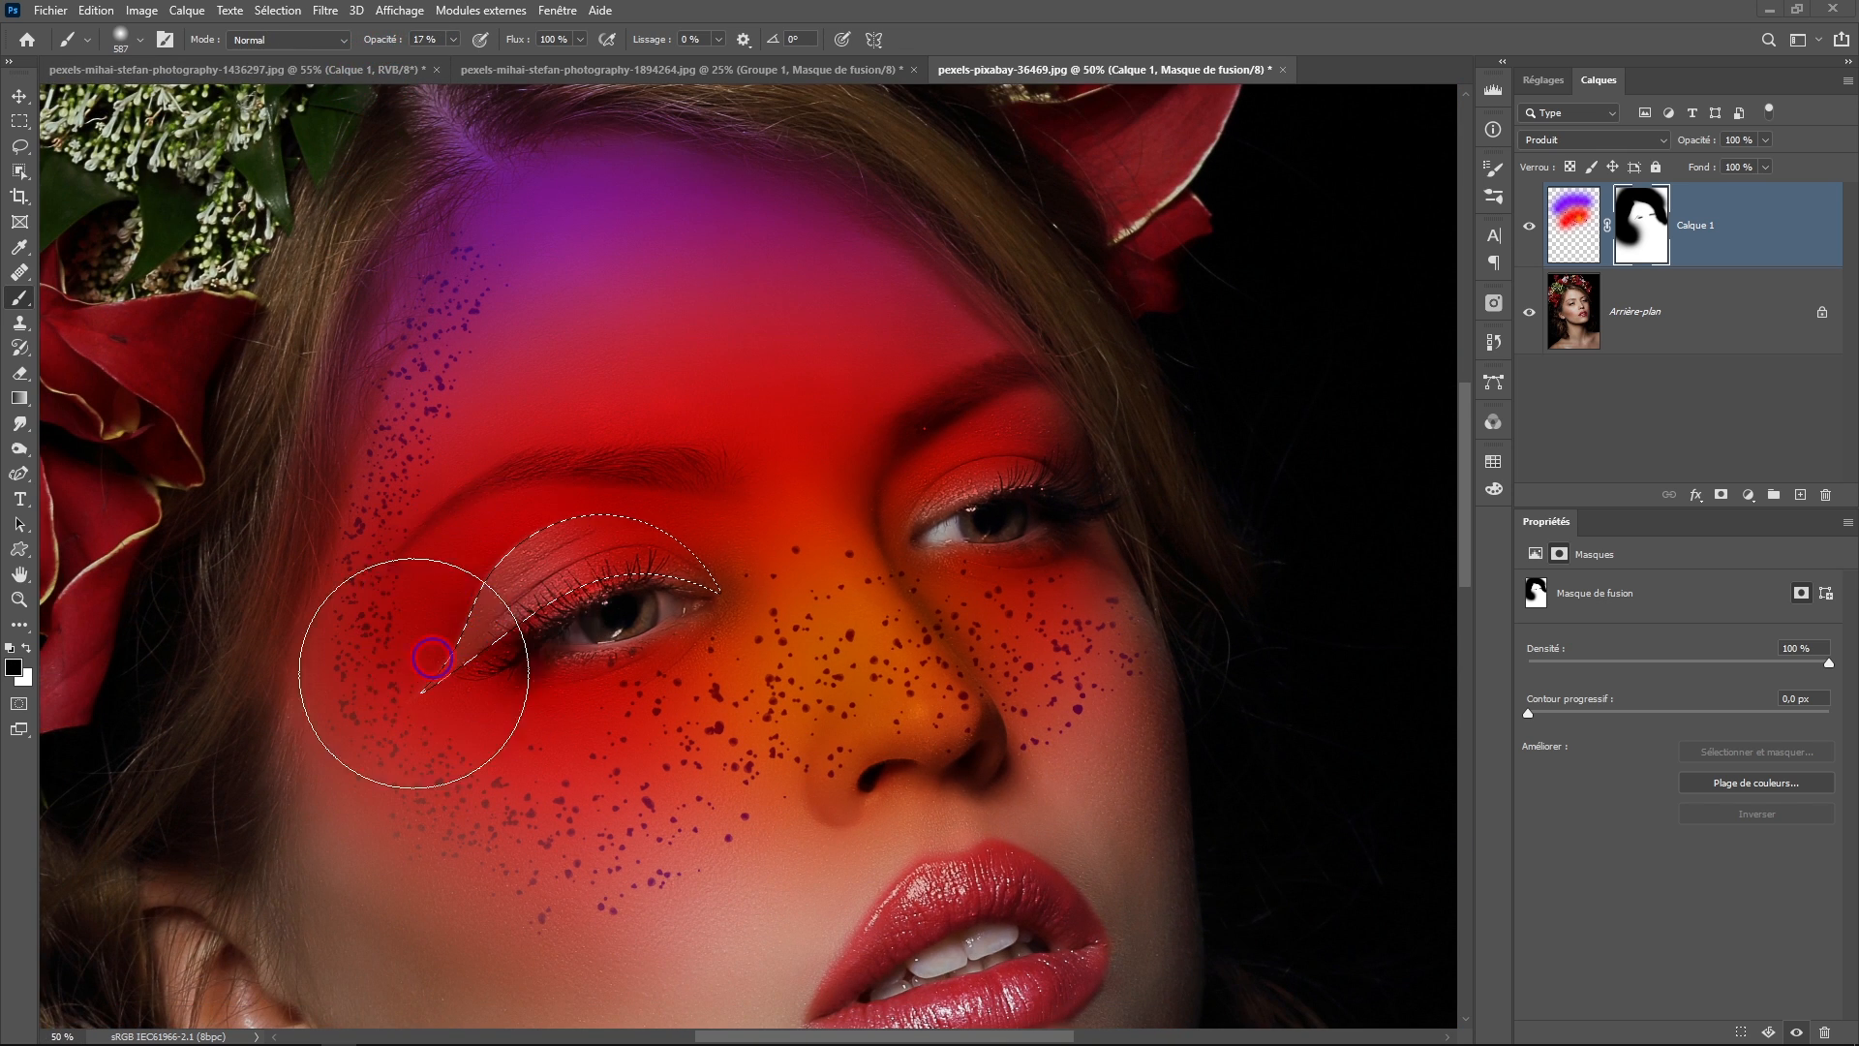
{"action": "mouse_move", "coordinate": [414, 673]}
{"action": "left_mouse_down"}
{"action": "mouse_move", "coordinate": [471, 616]}
{"action": "mouse_move", "coordinate": [362, 731]}
{"action": "mouse_move", "coordinate": [438, 609]}
{"action": "mouse_move", "coordinate": [384, 695]}
{"action": "mouse_move", "coordinate": [282, 780]}
{"action": "mouse_move", "coordinate": [421, 612]}
{"action": "mouse_move", "coordinate": [362, 670]}
{"action": "mouse_move", "coordinate": [462, 596]}
{"action": "mouse_move", "coordinate": [402, 644]}
{"action": "mouse_move", "coordinate": [545, 567]}
{"action": "mouse_move", "coordinate": [285, 690]}
{"action": "mouse_move", "coordinate": [433, 650]}
{"action": "mouse_move", "coordinate": [288, 809]}
{"action": "mouse_move", "coordinate": [375, 834]}
{"action": "mouse_move", "coordinate": [540, 819]}
{"action": "mouse_move", "coordinate": [672, 761]}
{"action": "mouse_move", "coordinate": [784, 766]}
{"action": "mouse_move", "coordinate": [731, 694]}
{"action": "mouse_move", "coordinate": [785, 656]}
{"action": "mouse_move", "coordinate": [689, 486]}
{"action": "mouse_move", "coordinate": [399, 648]}
{"action": "mouse_move", "coordinate": [713, 539]}
{"action": "mouse_move", "coordinate": [447, 575]}
{"action": "mouse_move", "coordinate": [696, 673]}
{"action": "mouse_move", "coordinate": [373, 669]}
{"action": "mouse_move", "coordinate": [559, 680]}
{"action": "mouse_move", "coordinate": [633, 630]}
{"action": "mouse_move", "coordinate": [576, 514]}
{"action": "mouse_move", "coordinate": [641, 648]}
{"action": "mouse_move", "coordinate": [527, 684]}
{"action": "mouse_move", "coordinate": [665, 632]}
{"action": "mouse_move", "coordinate": [560, 581]}
{"action": "left_mouse_up"}
{"action": "left_click", "coordinate": [625, 571], "text": "ctrl"}
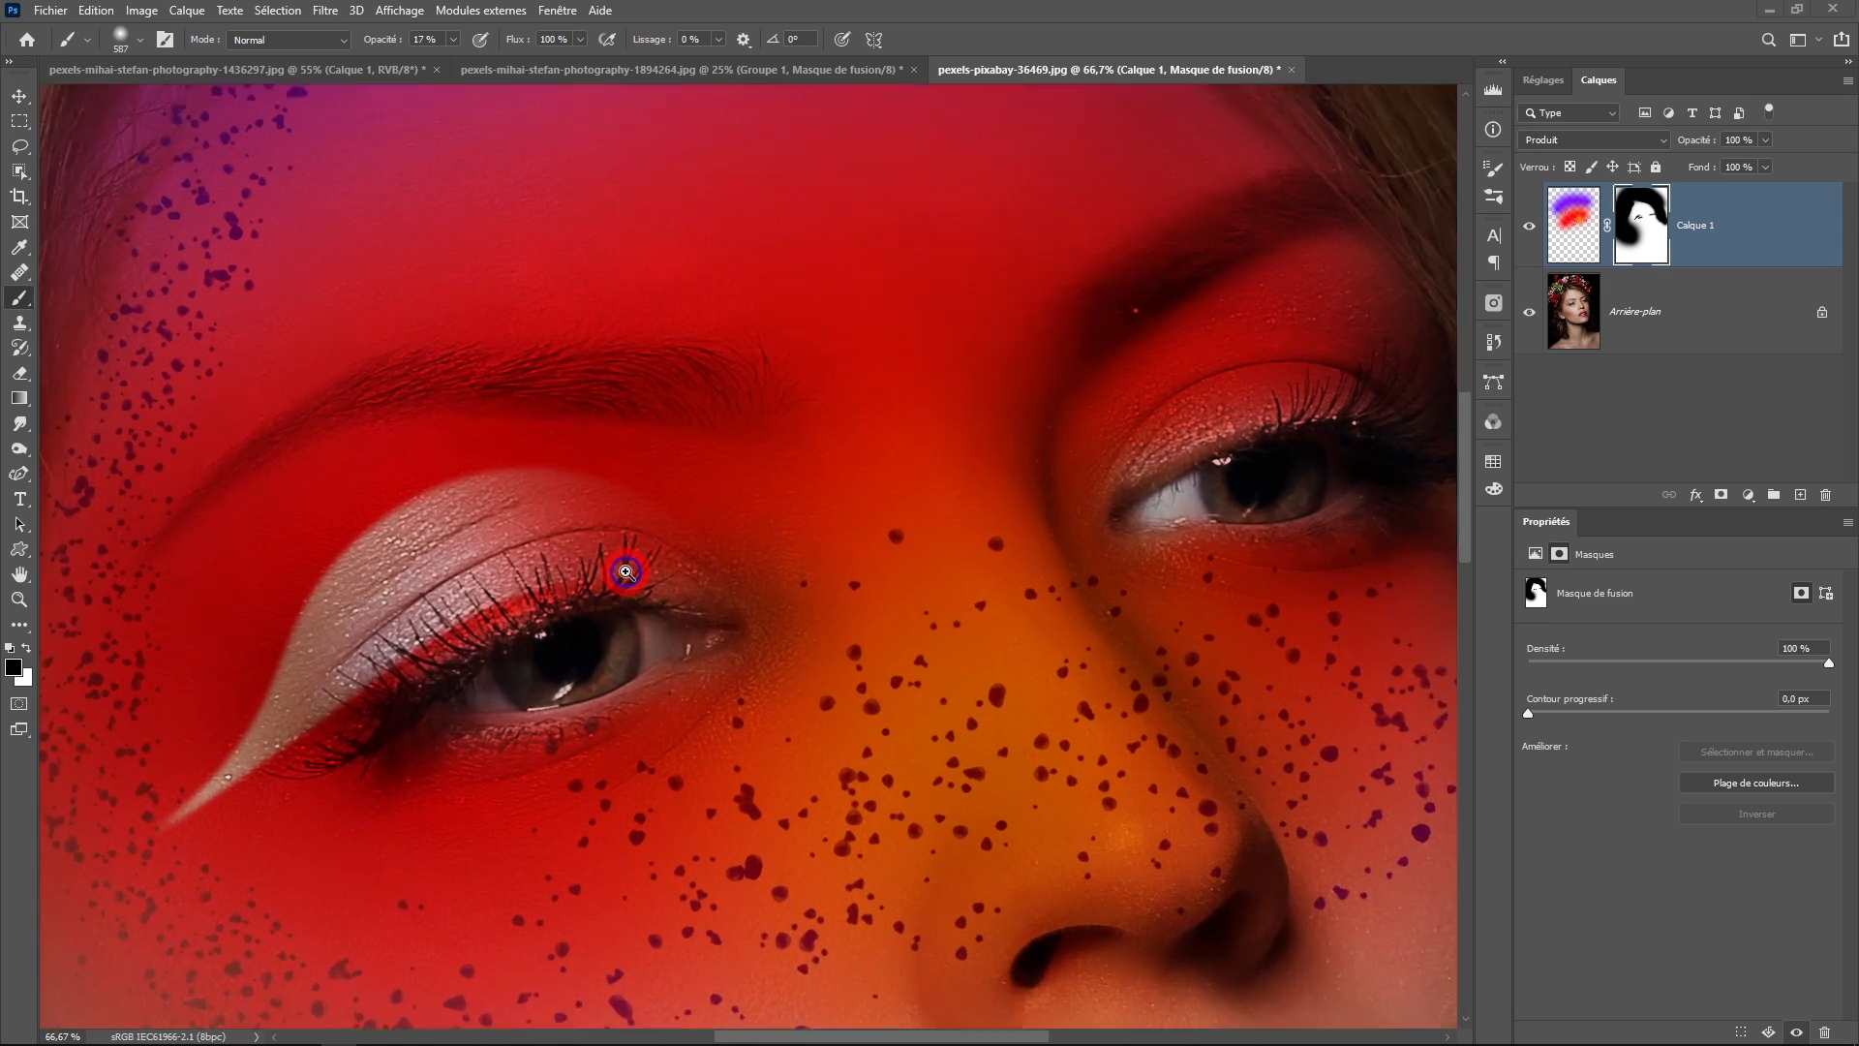
{"action": "left_click", "coordinate": [620, 547], "text": "ctrl+alt"}
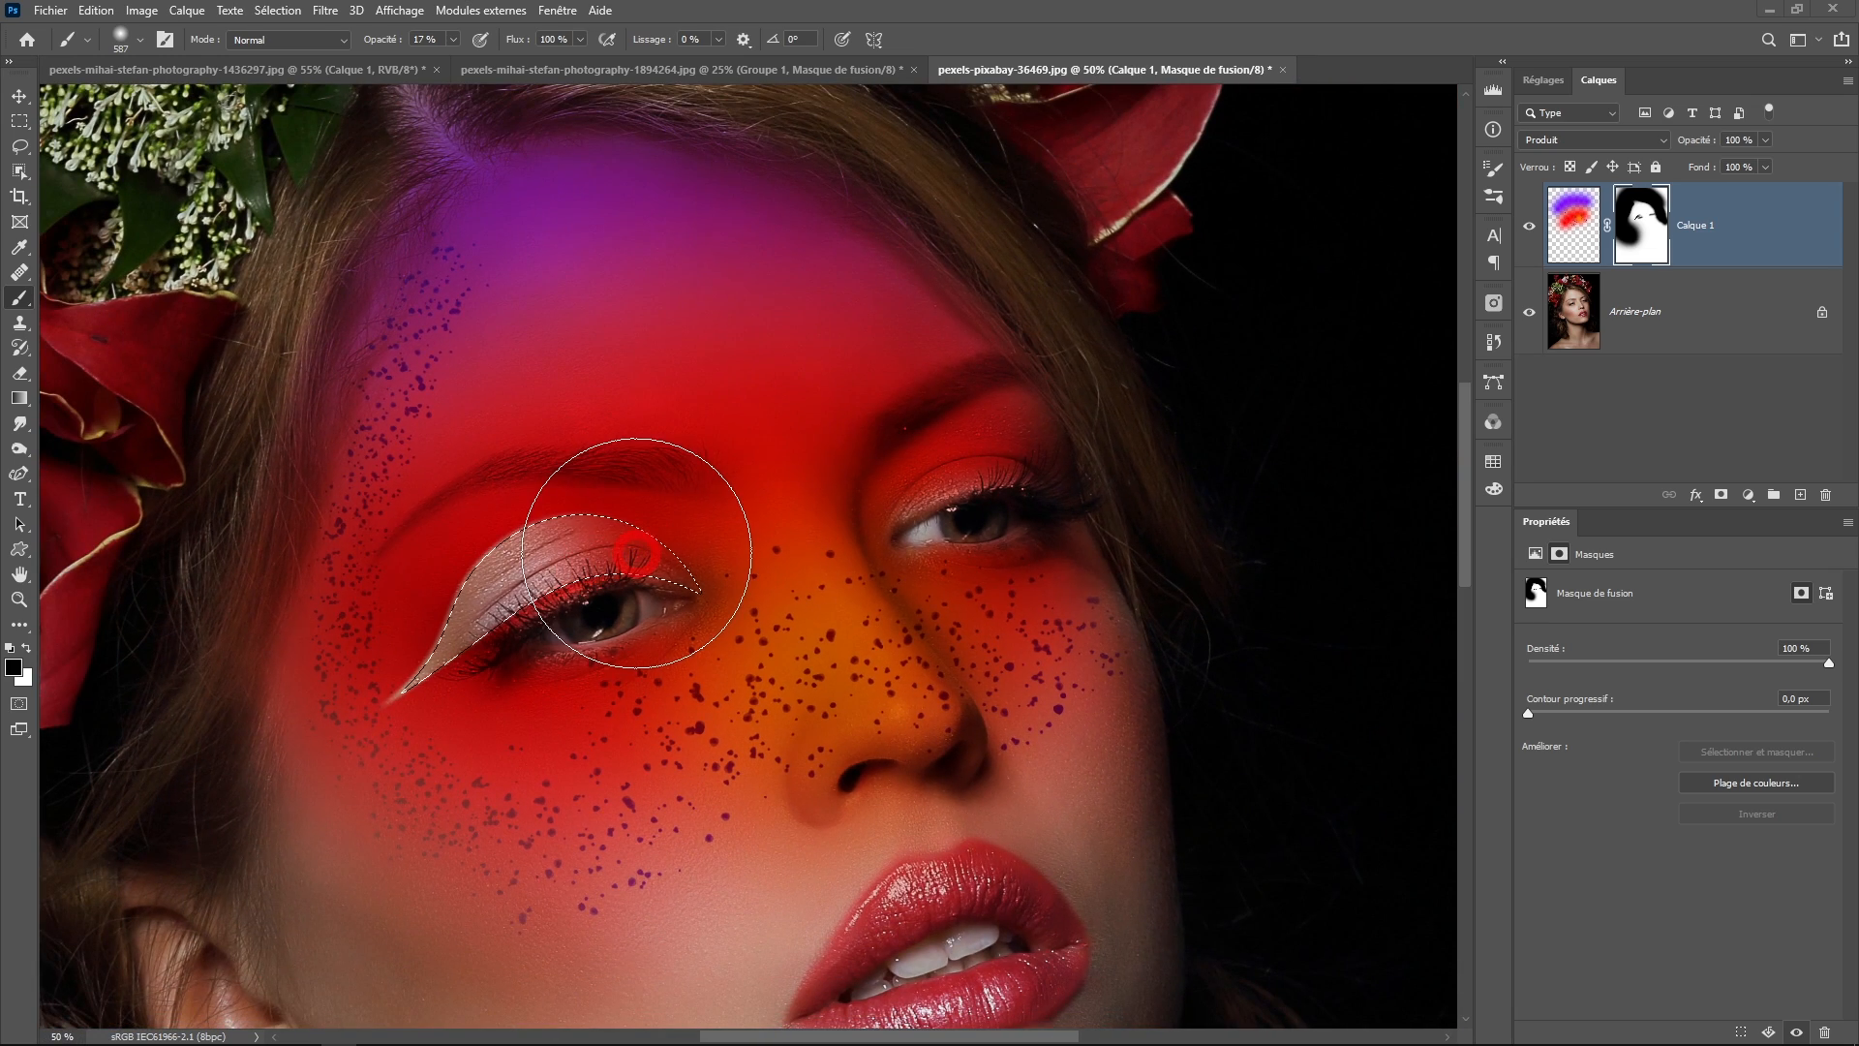
{"action": "mouse_move", "coordinate": [637, 553]}
{"action": "left_mouse_down"}
{"action": "mouse_move", "coordinate": [557, 530]}
{"action": "mouse_move", "coordinate": [717, 511]}
{"action": "mouse_move", "coordinate": [641, 420]}
{"action": "left_mouse_up"}
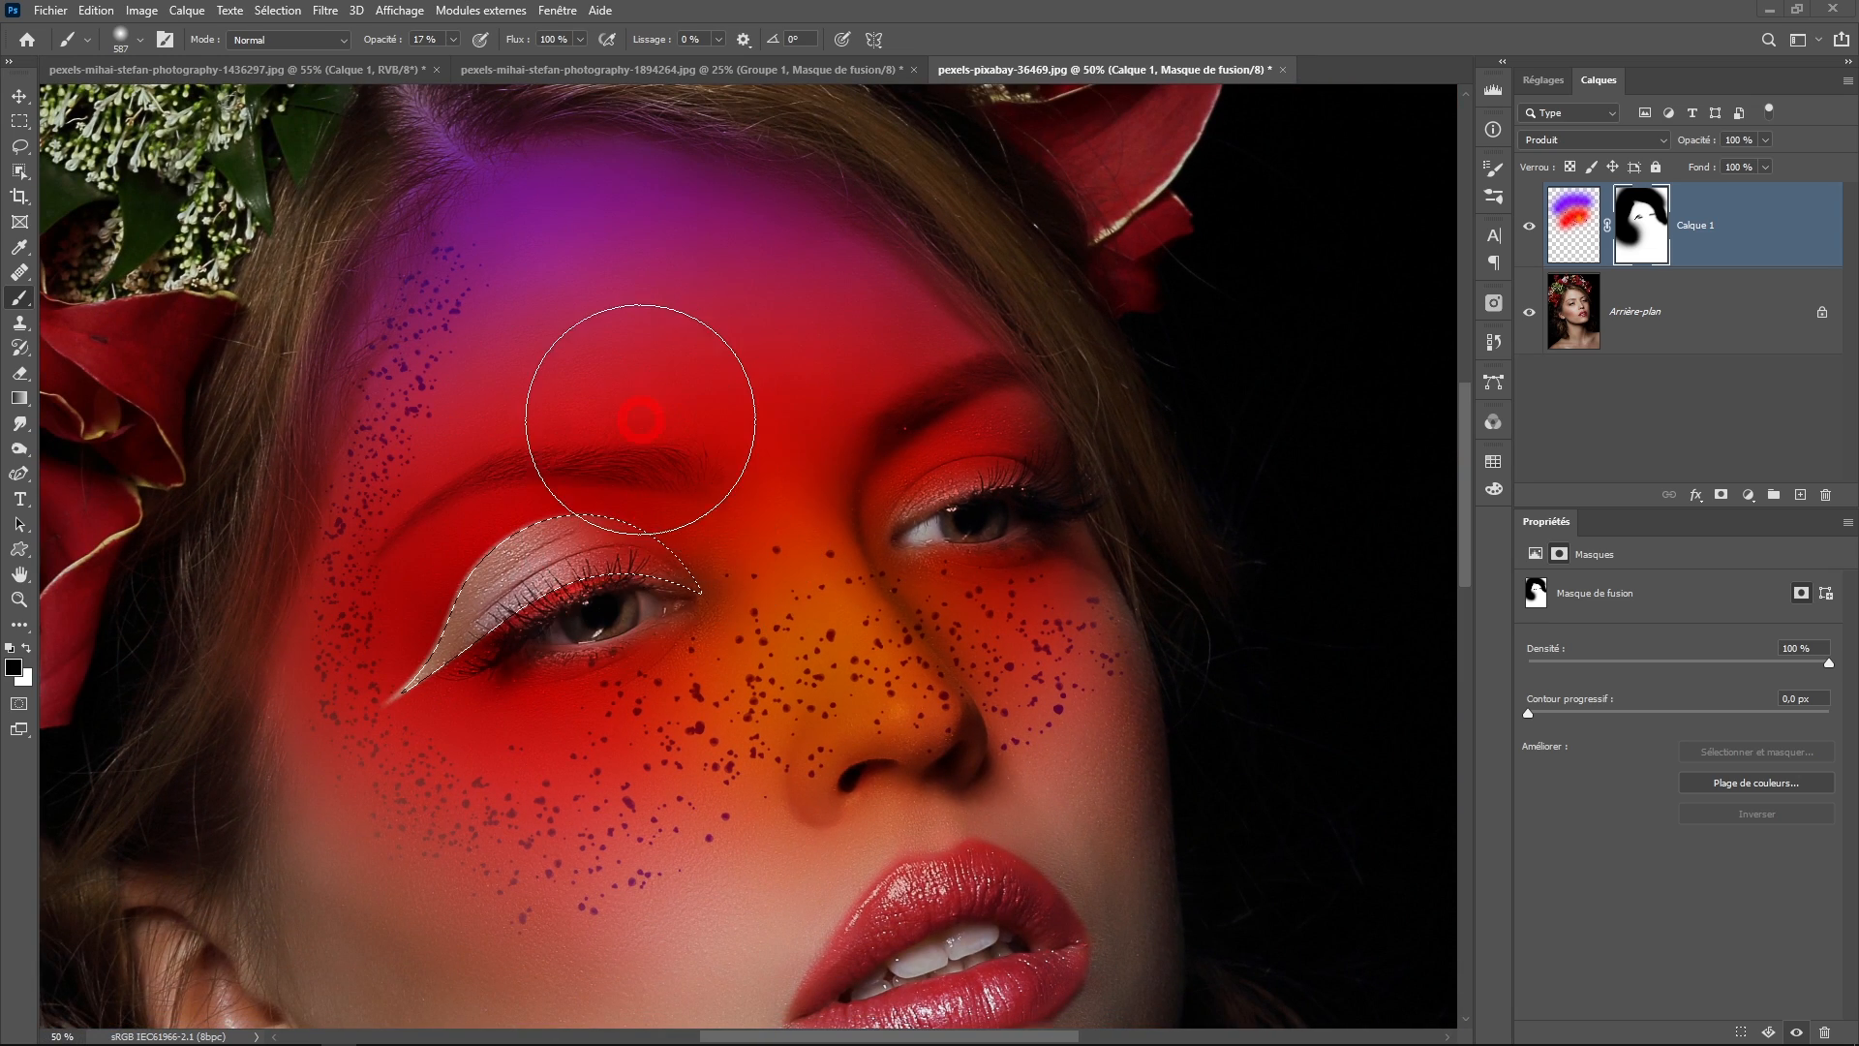
- Save the eyelid selection as a new channel named sdf, and deselect it
{"action": "left_click", "coordinate": [289, 11]}
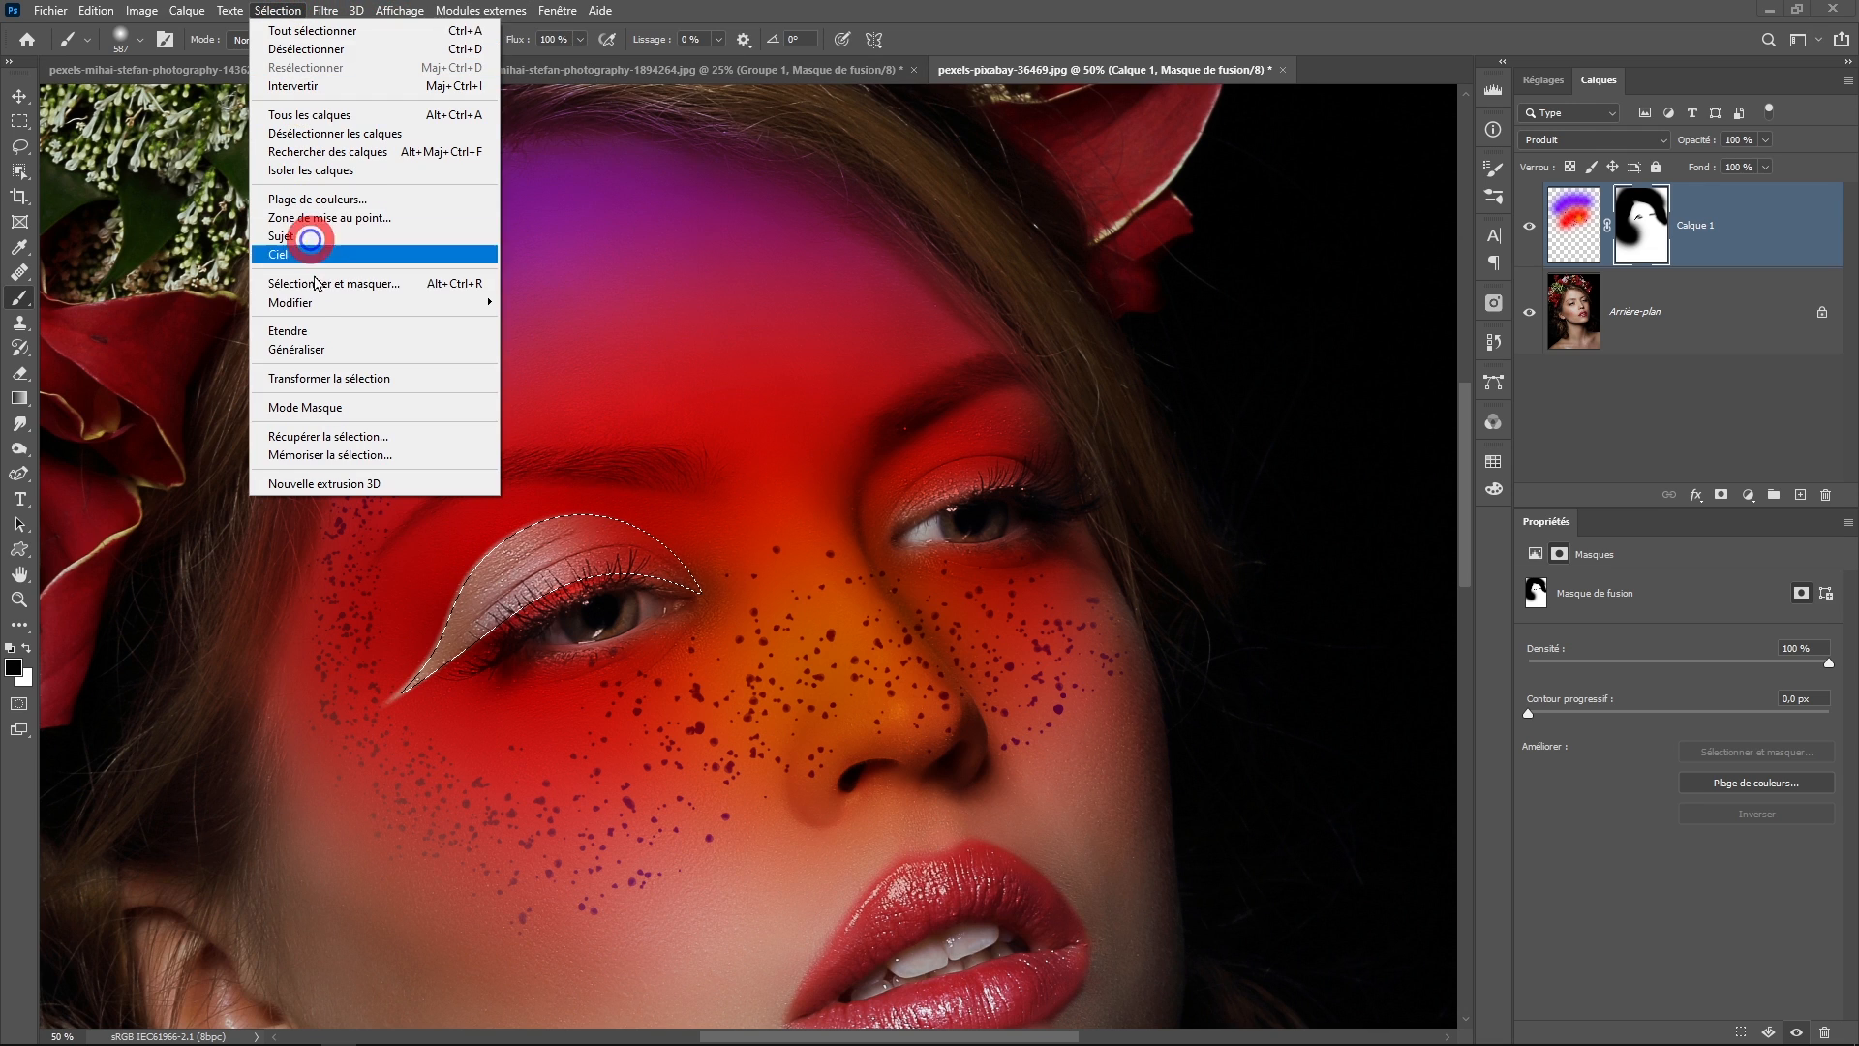
{"action": "left_click", "coordinate": [329, 457]}
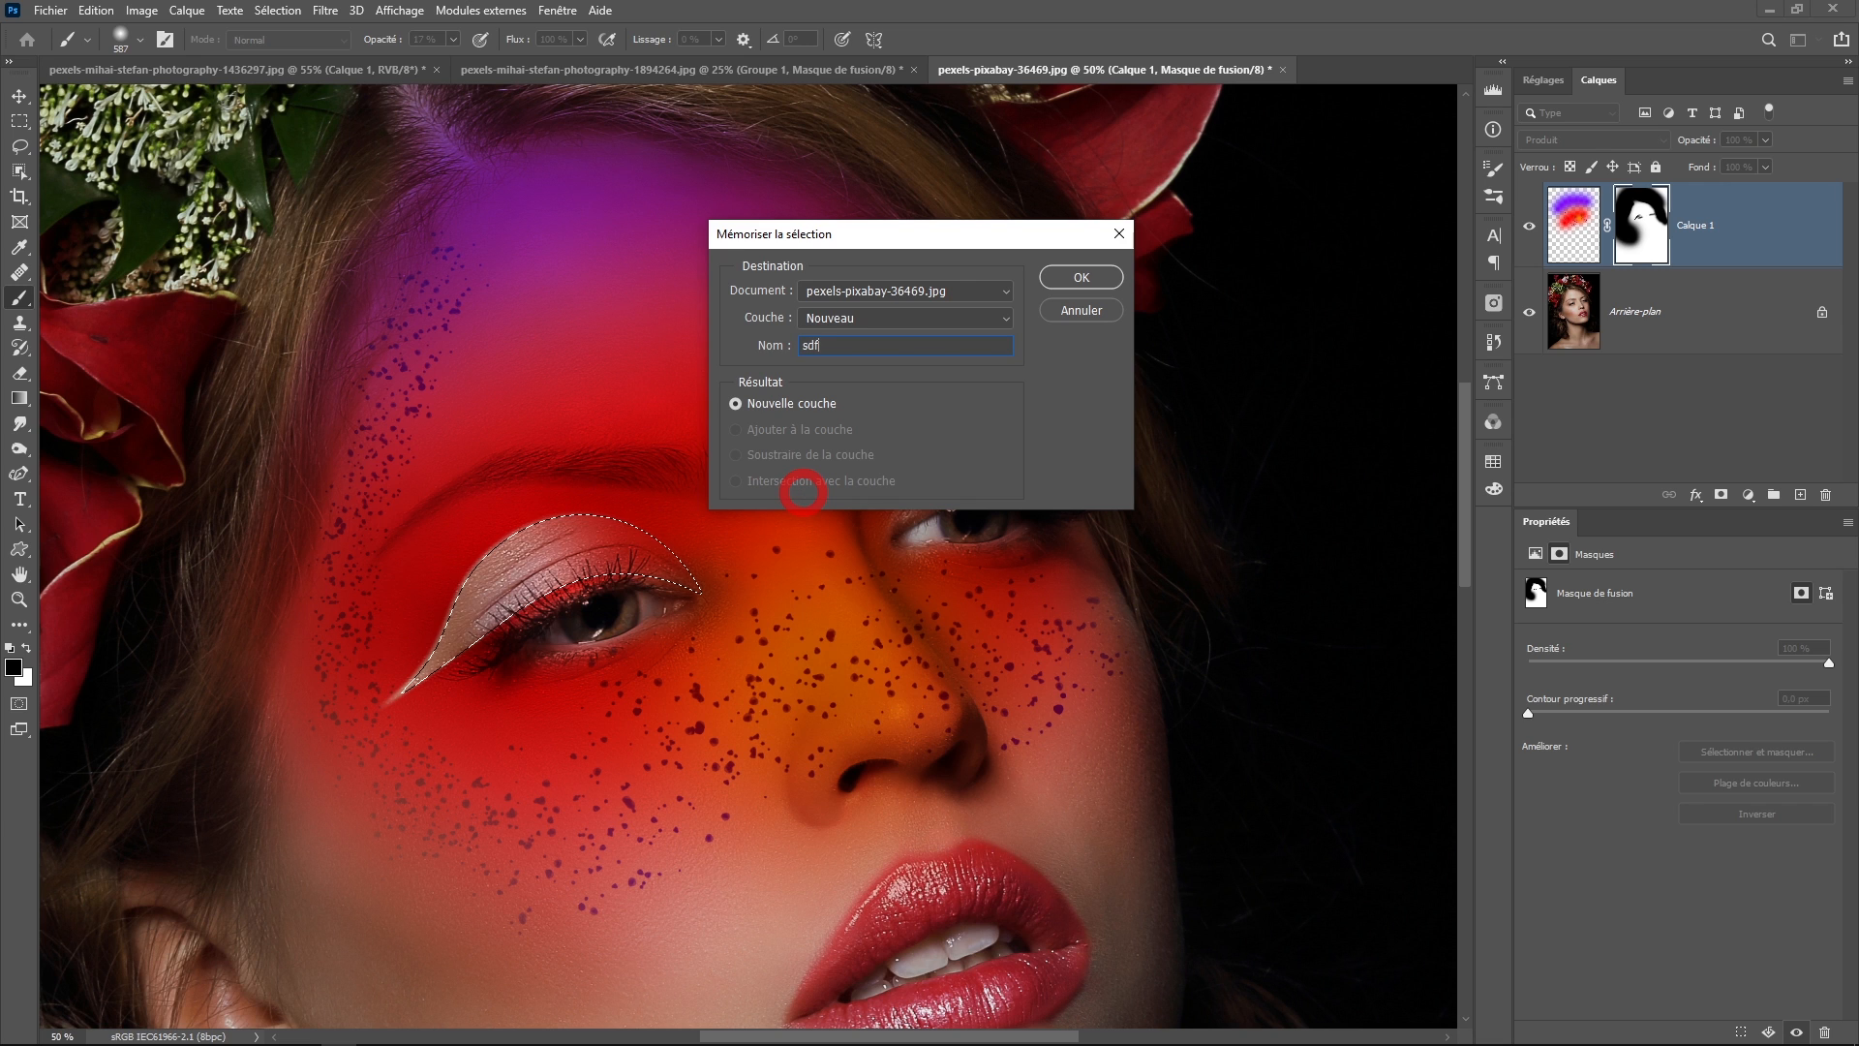
{"action": "type", "text": "sdf"}
{"action": "key", "text": "Return"}
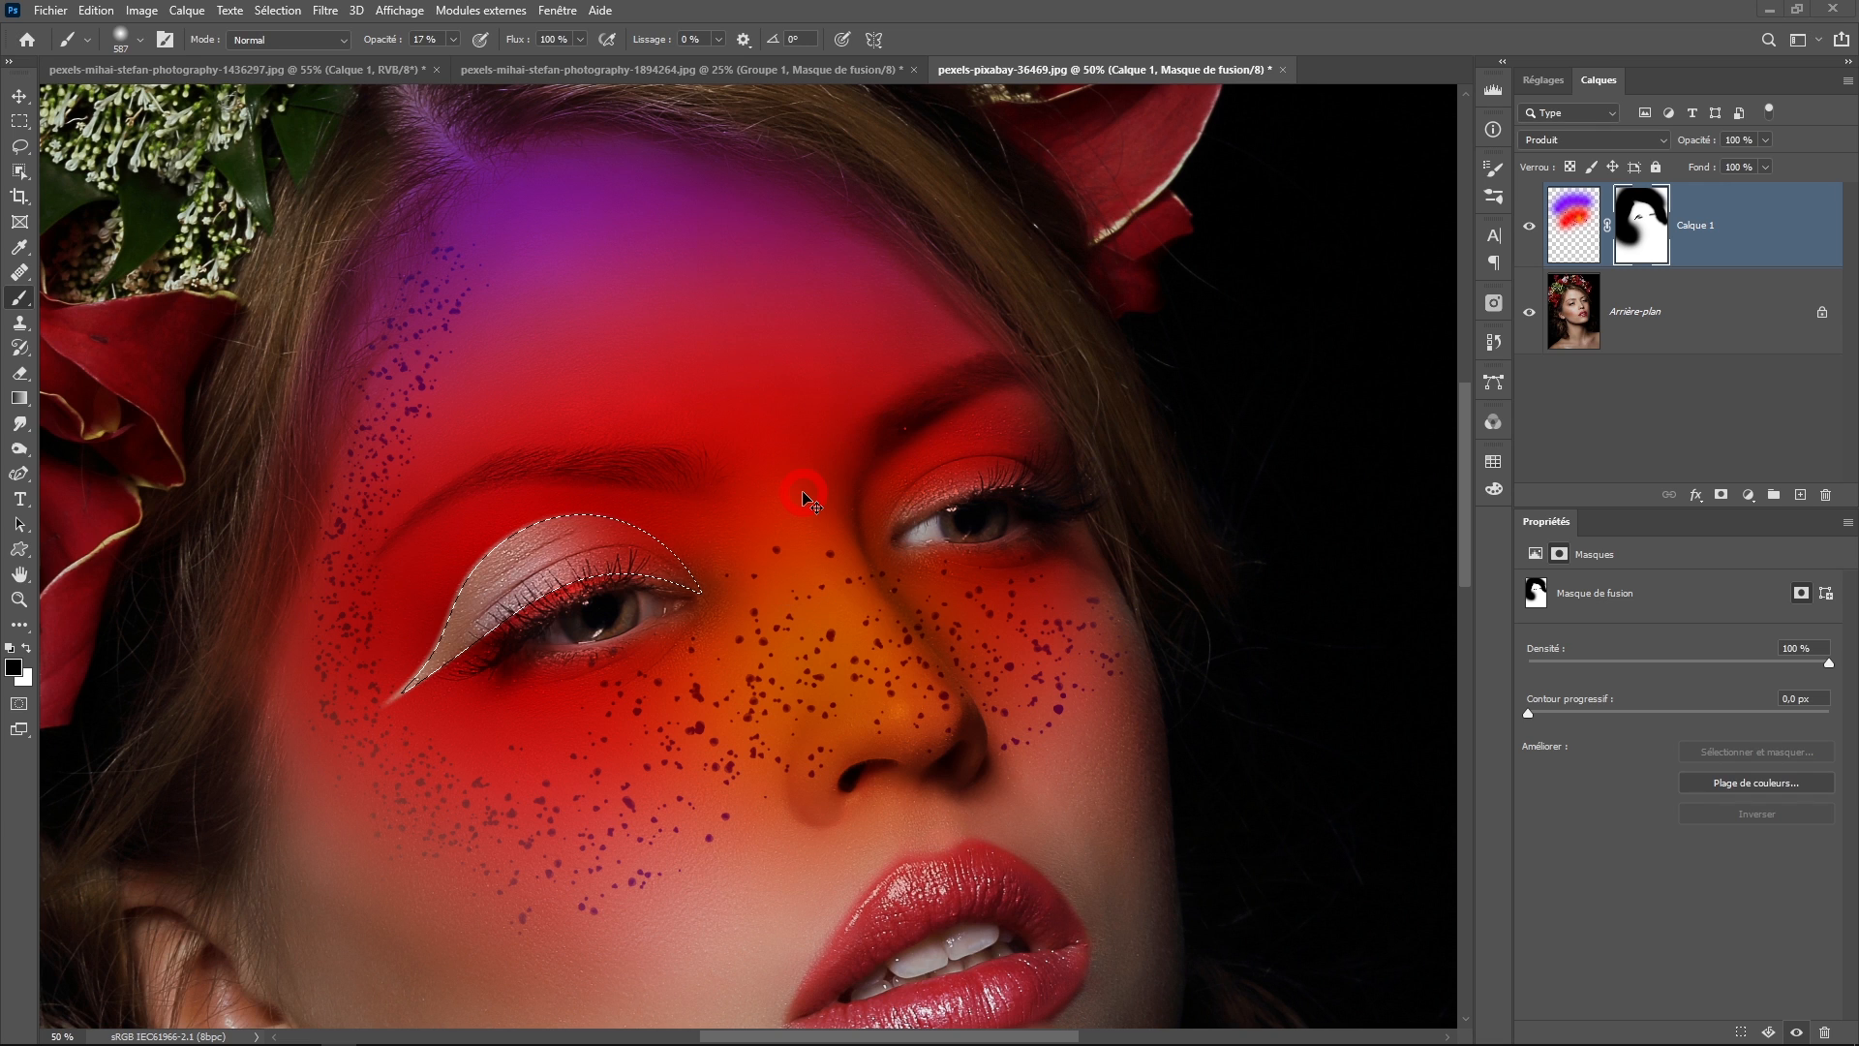
{"action": "key", "text": "ctrl+d"}
{"action": "key", "text": "ctrl+minus"}
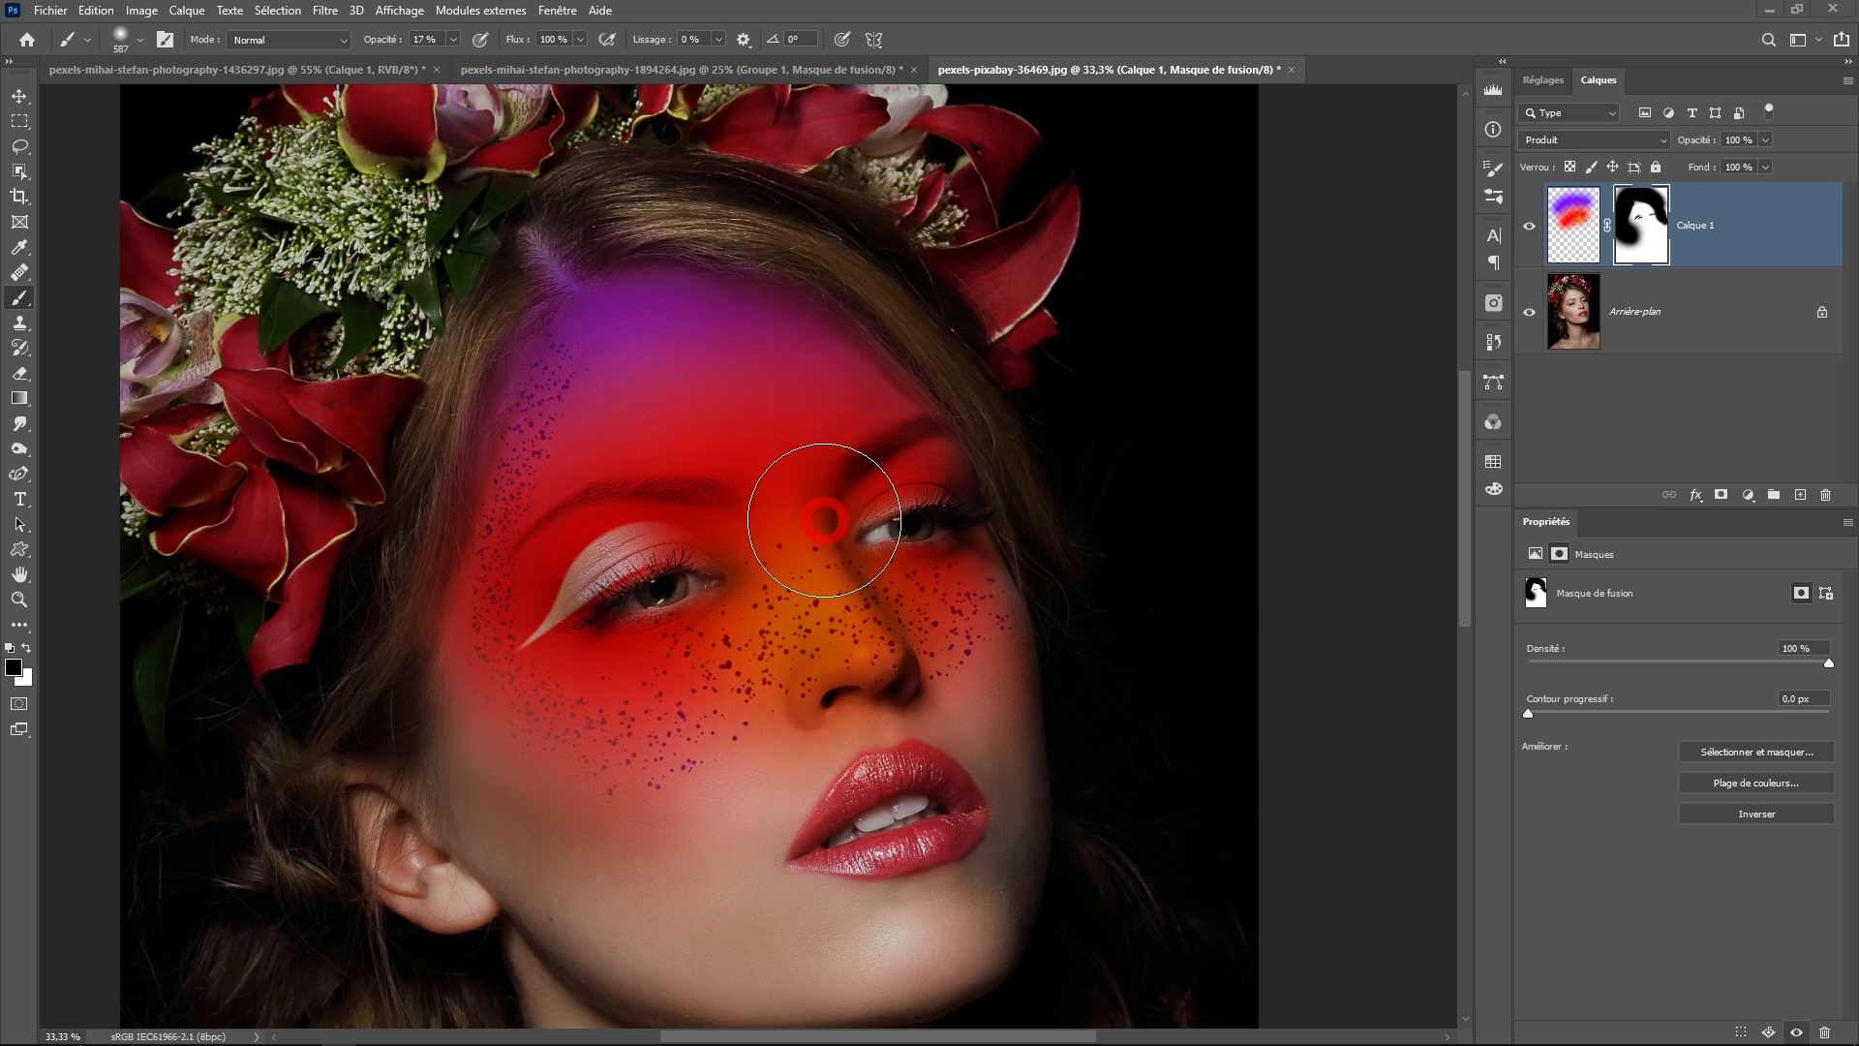
{"action": "key", "text": "ctrl+plus"}
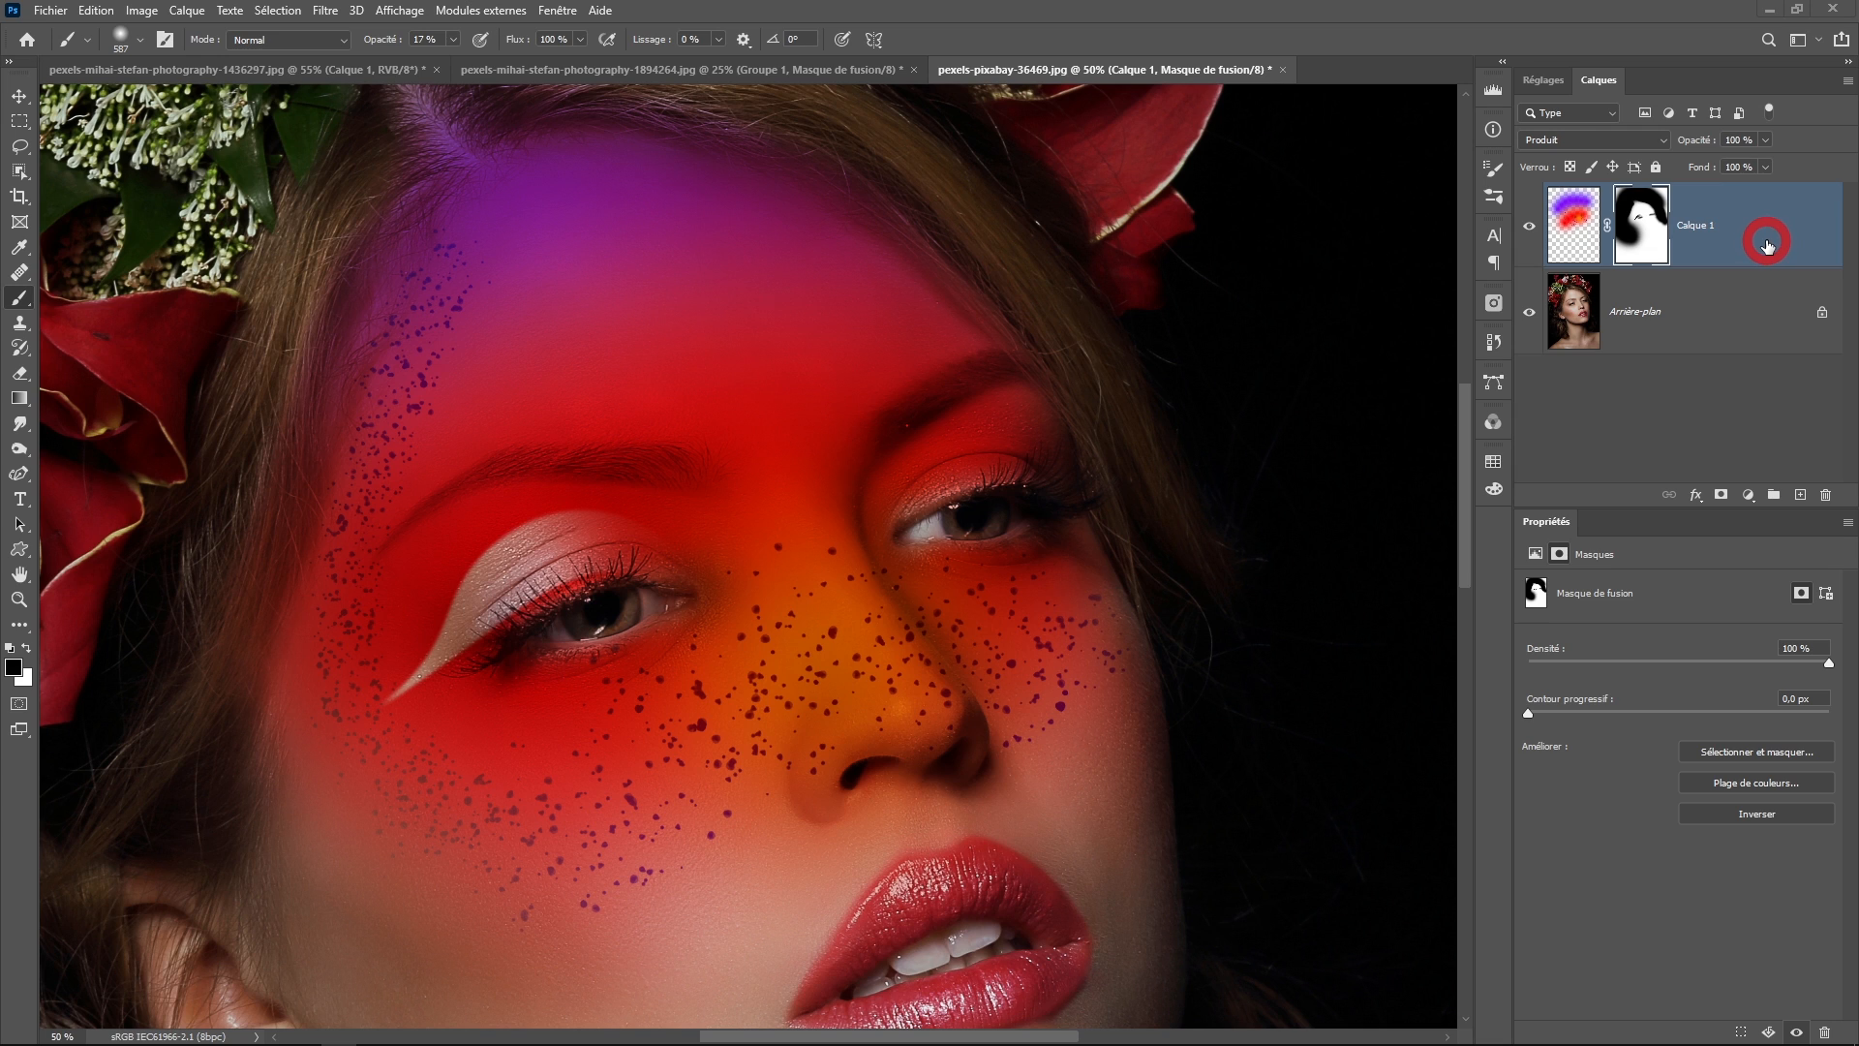
{"action": "left_click", "coordinate": [593, 237]}
{"action": "left_click", "coordinate": [774, 721]}
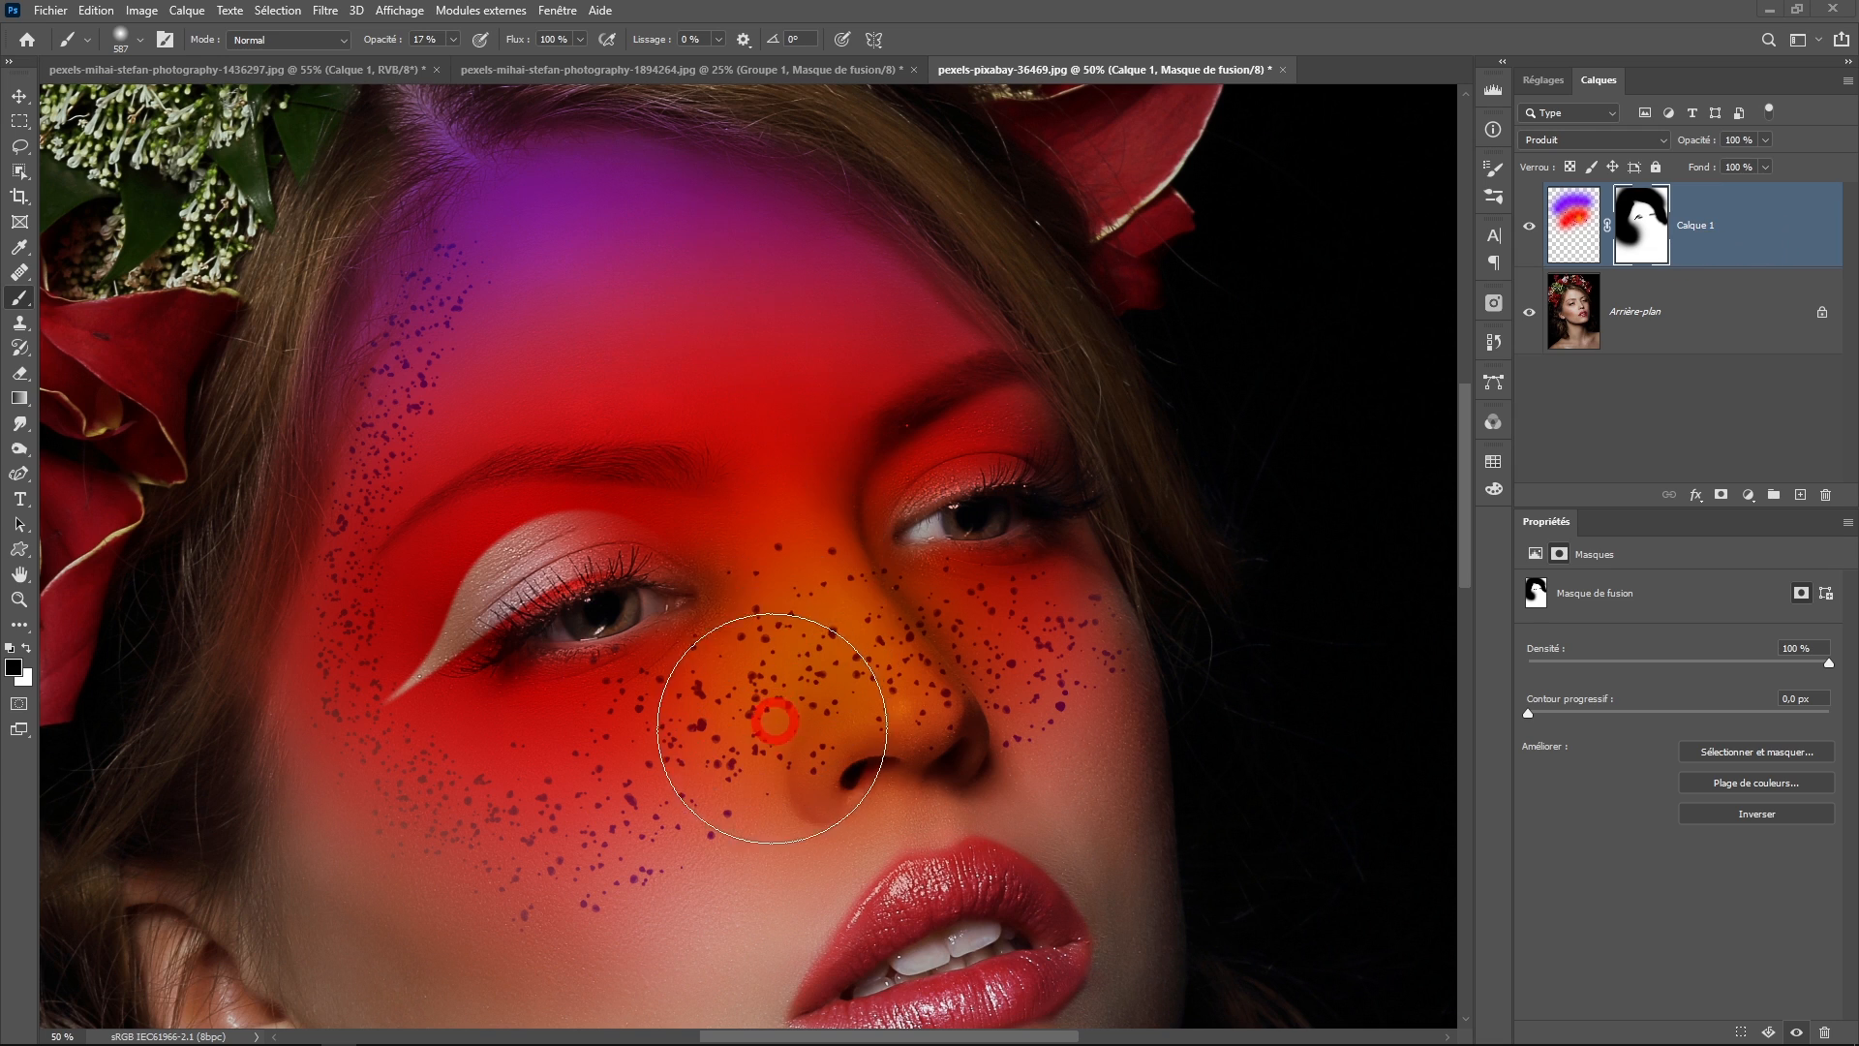
{"action": "left_click", "coordinate": [787, 542]}
{"action": "left_click", "coordinate": [770, 589]}
{"action": "left_click", "coordinate": [748, 385]}
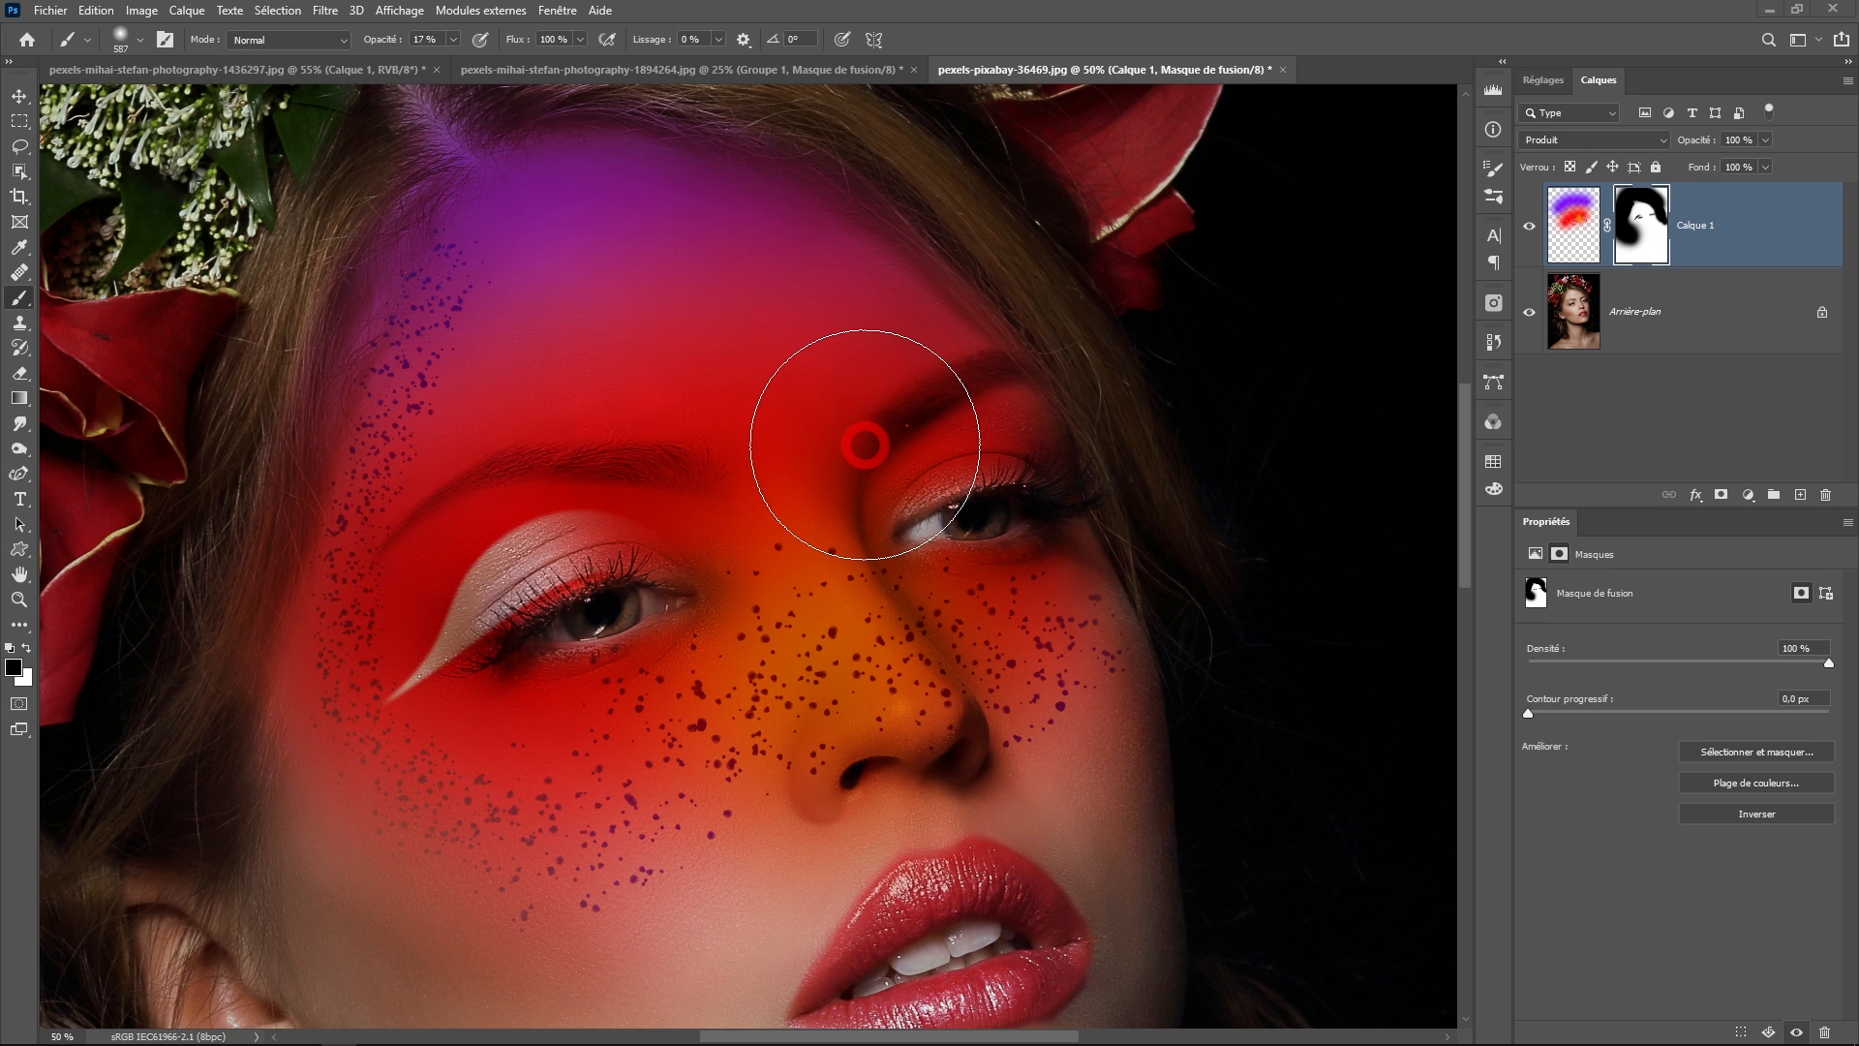
- Open Calque 1's blending options and lower the underlying layer's (Calque du dessous) white limit to 169
{"action": "left_click", "coordinate": [1733, 243]}
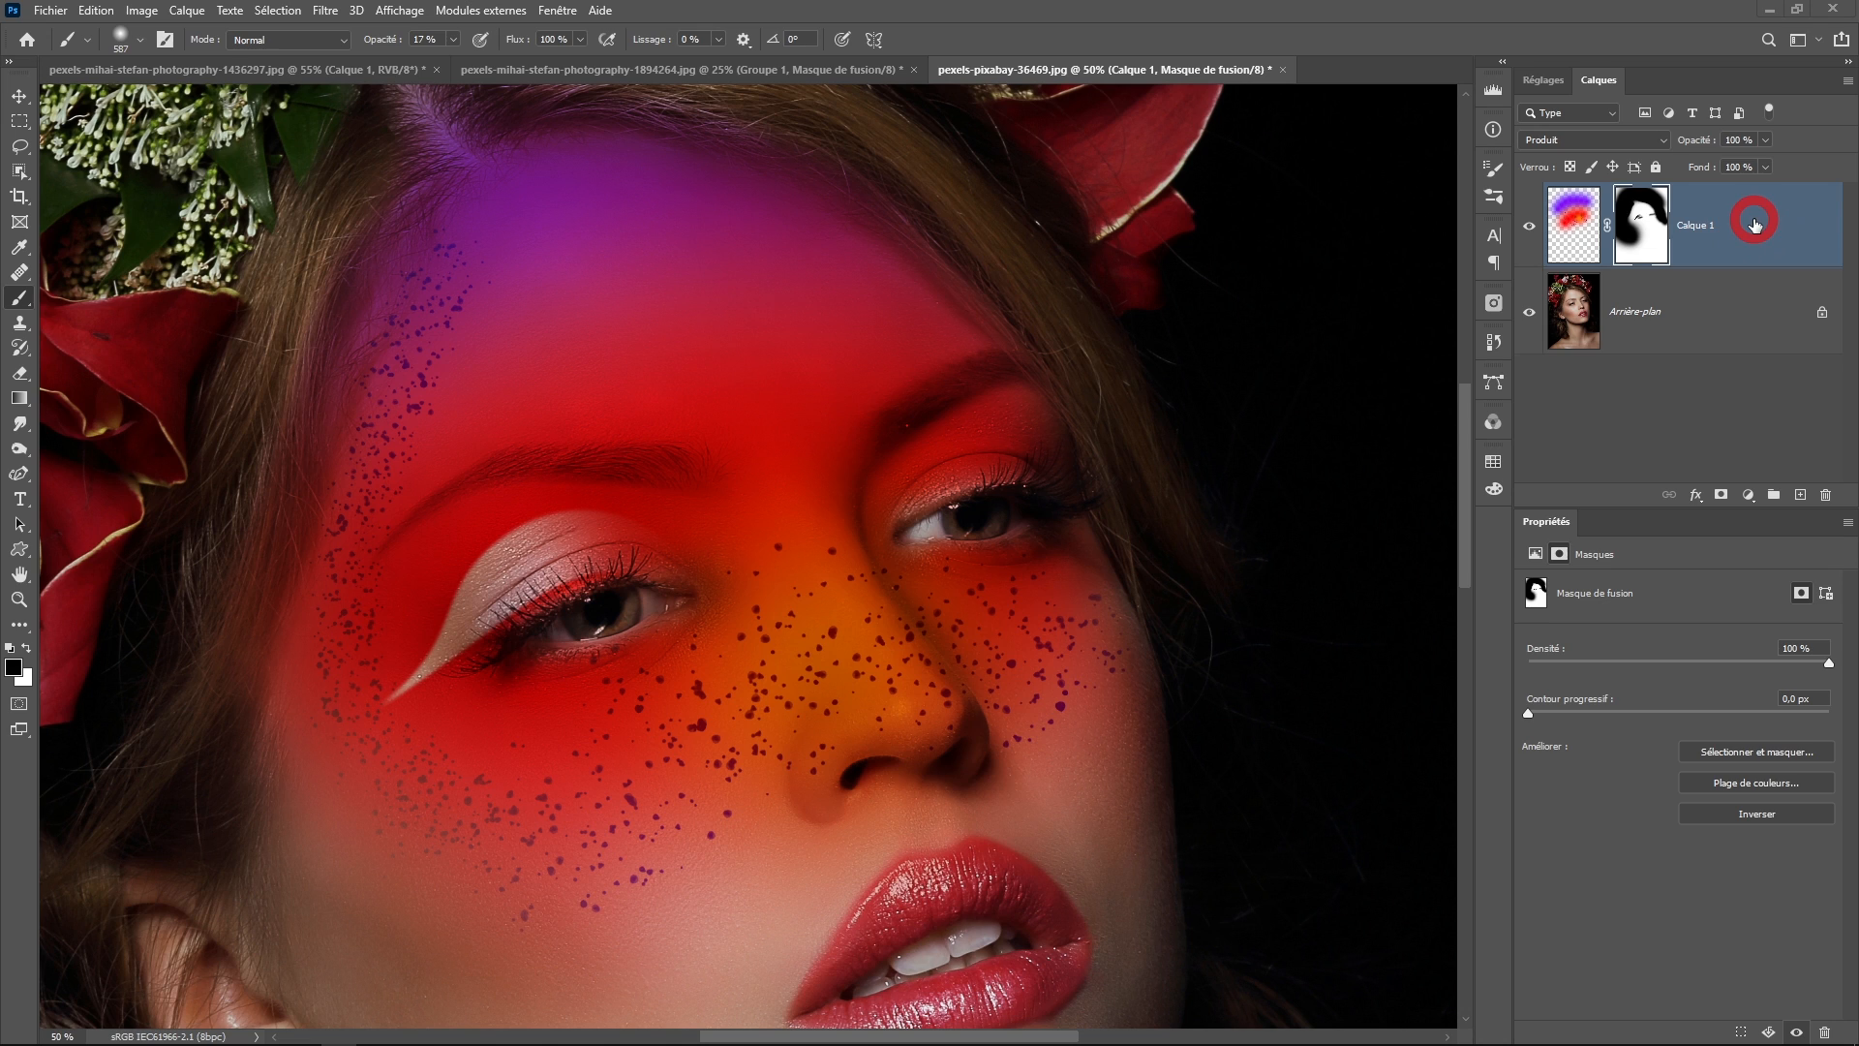
{"action": "left_click", "coordinate": [1697, 231]}
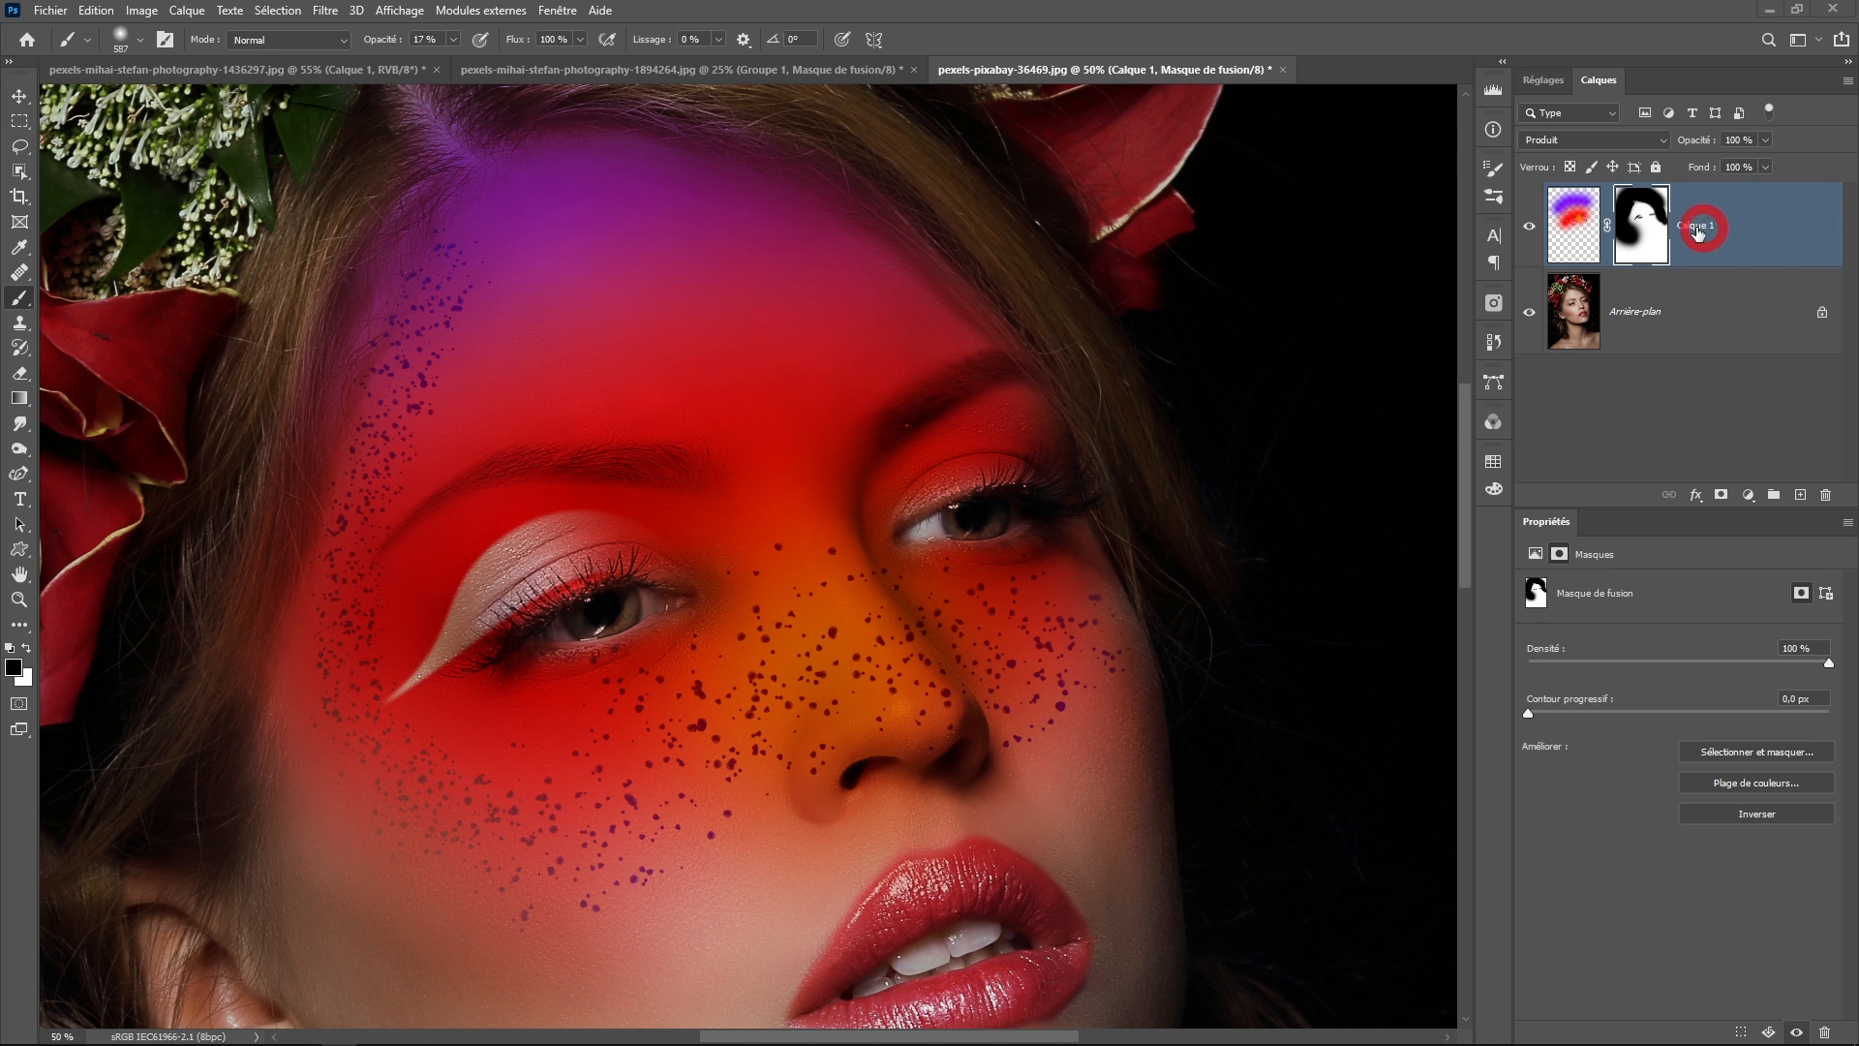
{"action": "double_click", "coordinate": [1770, 231]}
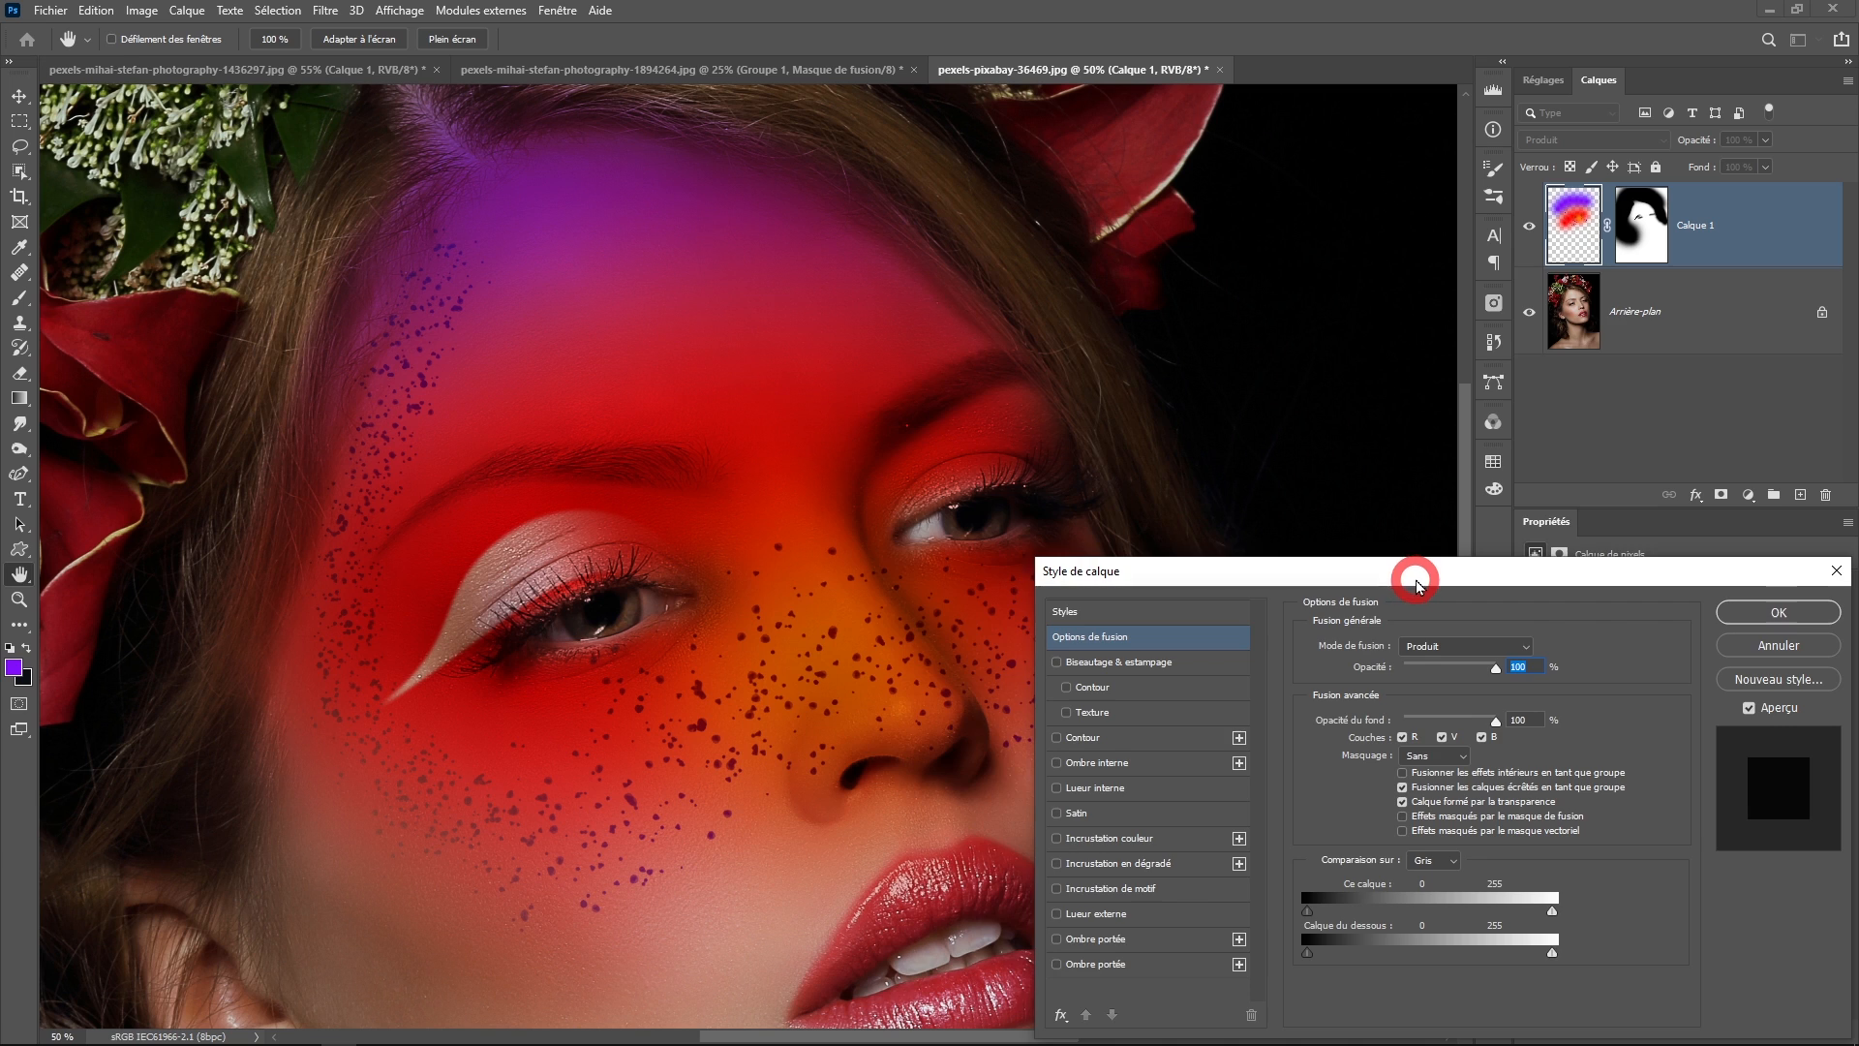
{"action": "left_click_drag", "start_coordinate": [1407, 573], "coordinate": [1103, 172]}
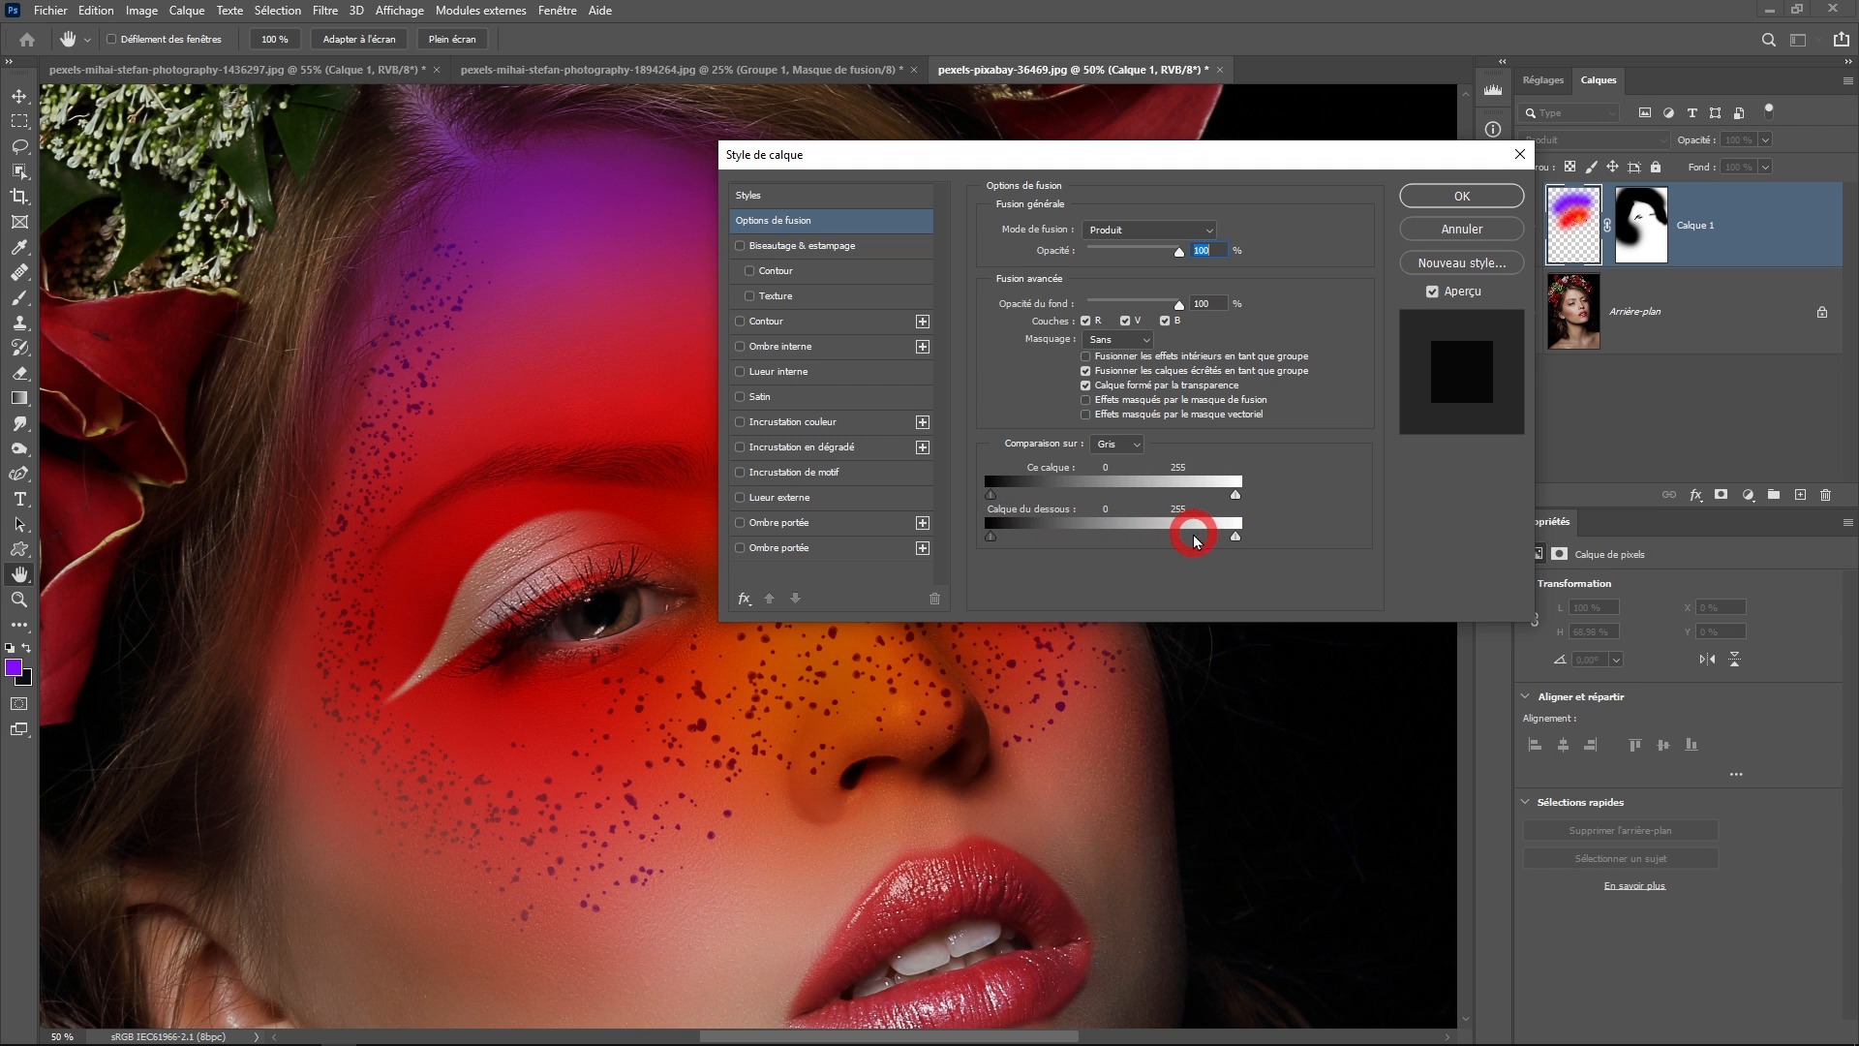
{"action": "left_click_drag", "start_coordinate": [1179, 162], "coordinate": [1137, 48]}
{"action": "left_click", "coordinate": [1041, 275]}
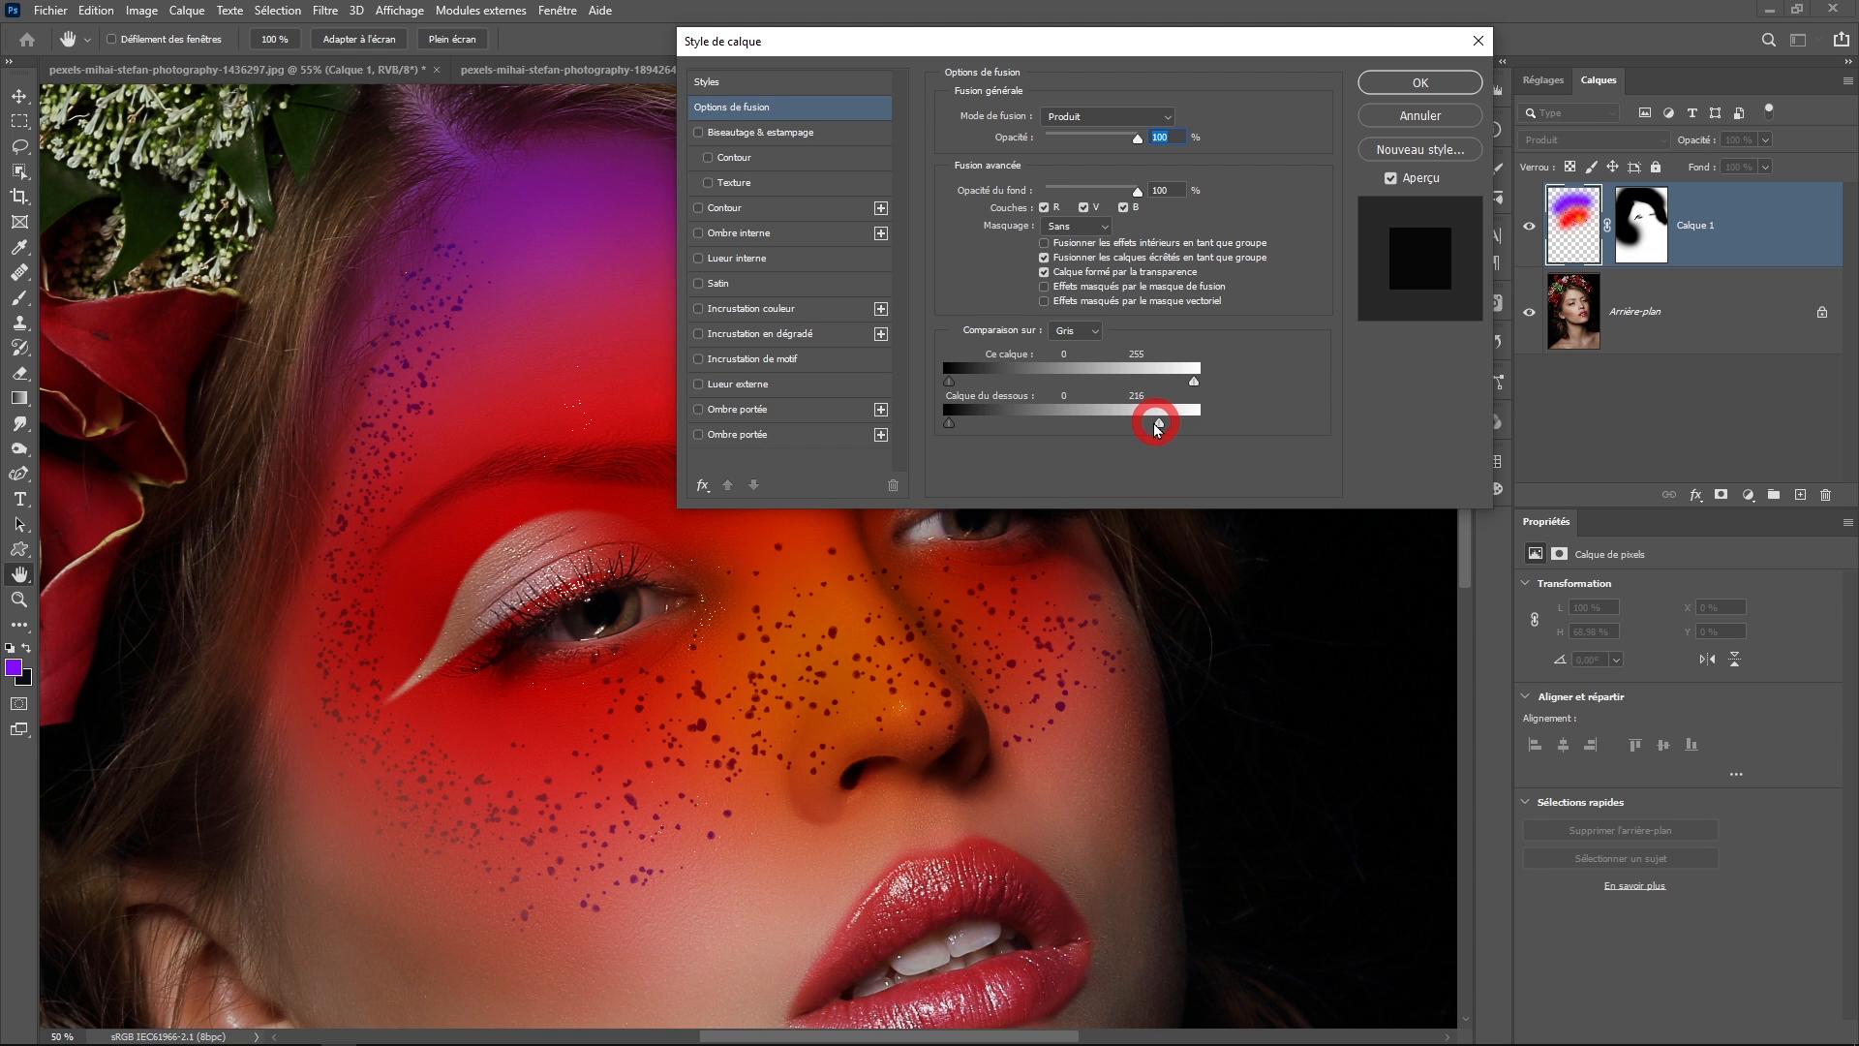
{"action": "left_click_drag", "start_coordinate": [1158, 429], "coordinate": [1113, 446]}
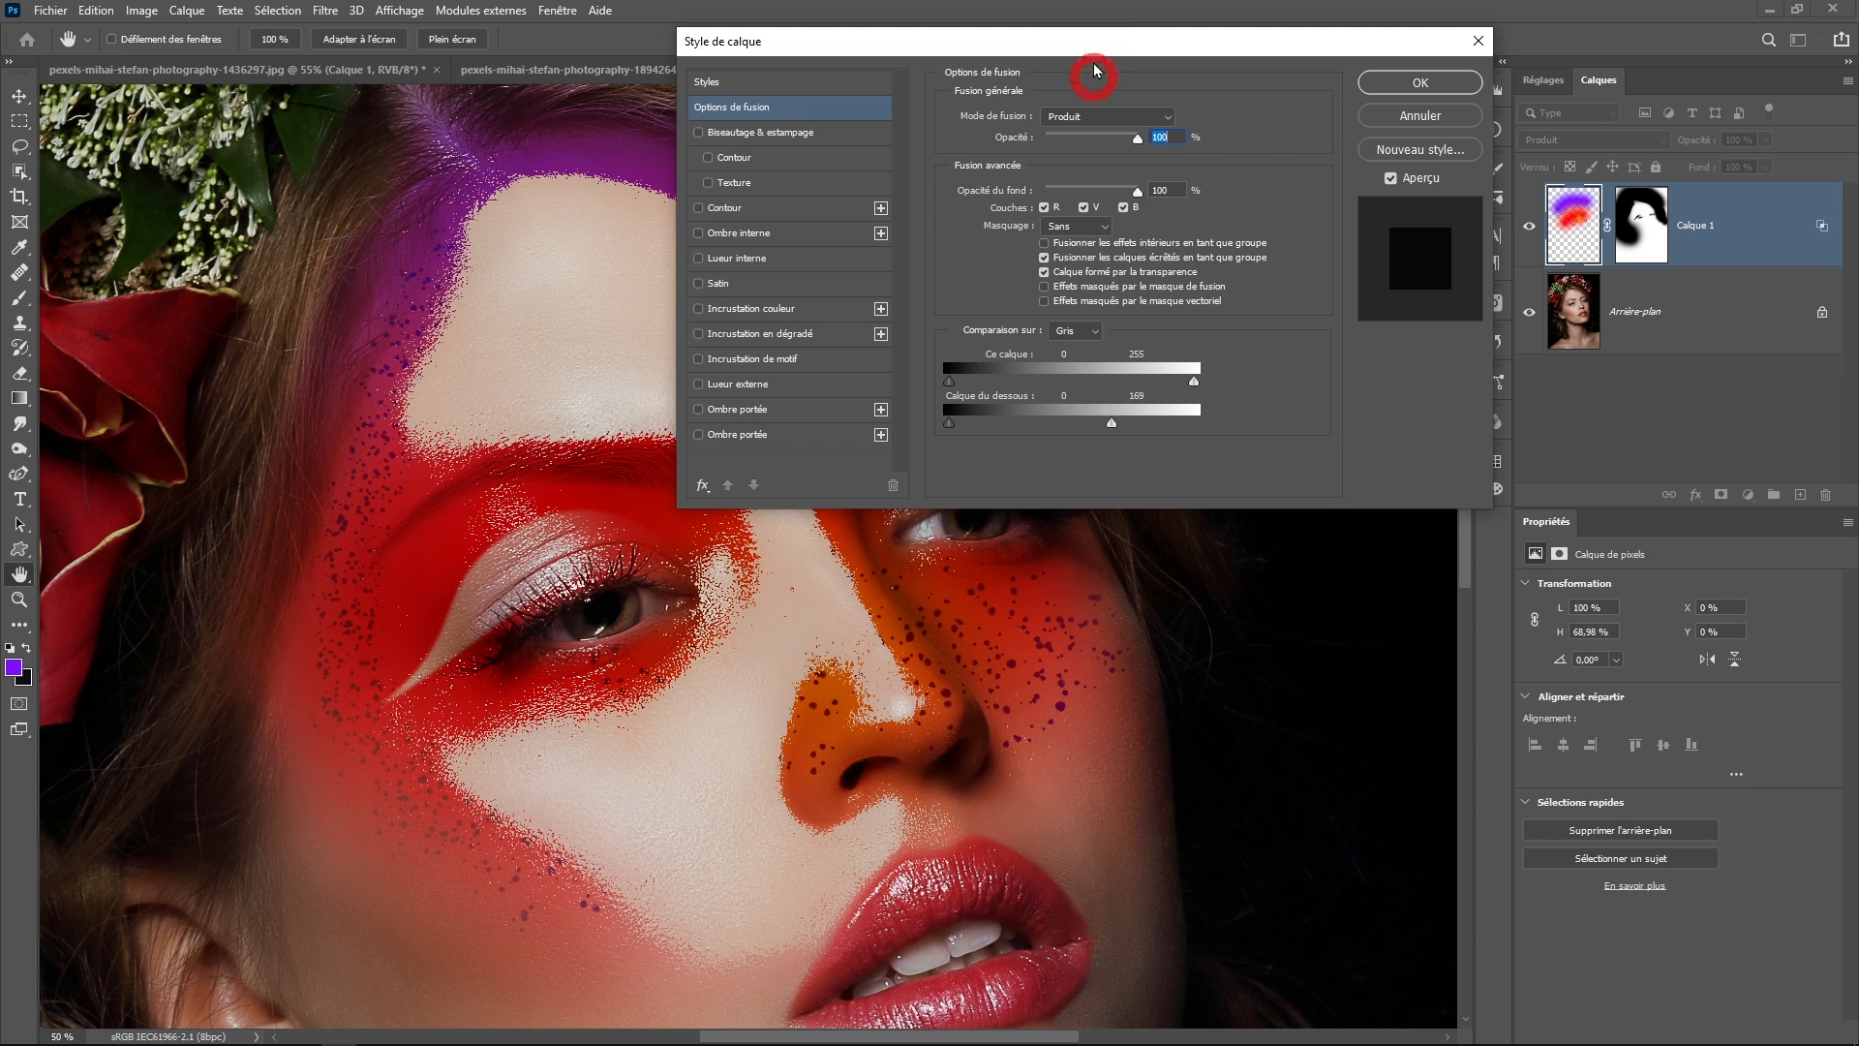
- Split the underlying layer's white limit to 154 / 255 for a gradual highlight transition, and apply the layer style
{"action": "left_click_drag", "start_coordinate": [1195, 41], "coordinate": [1341, 22]}
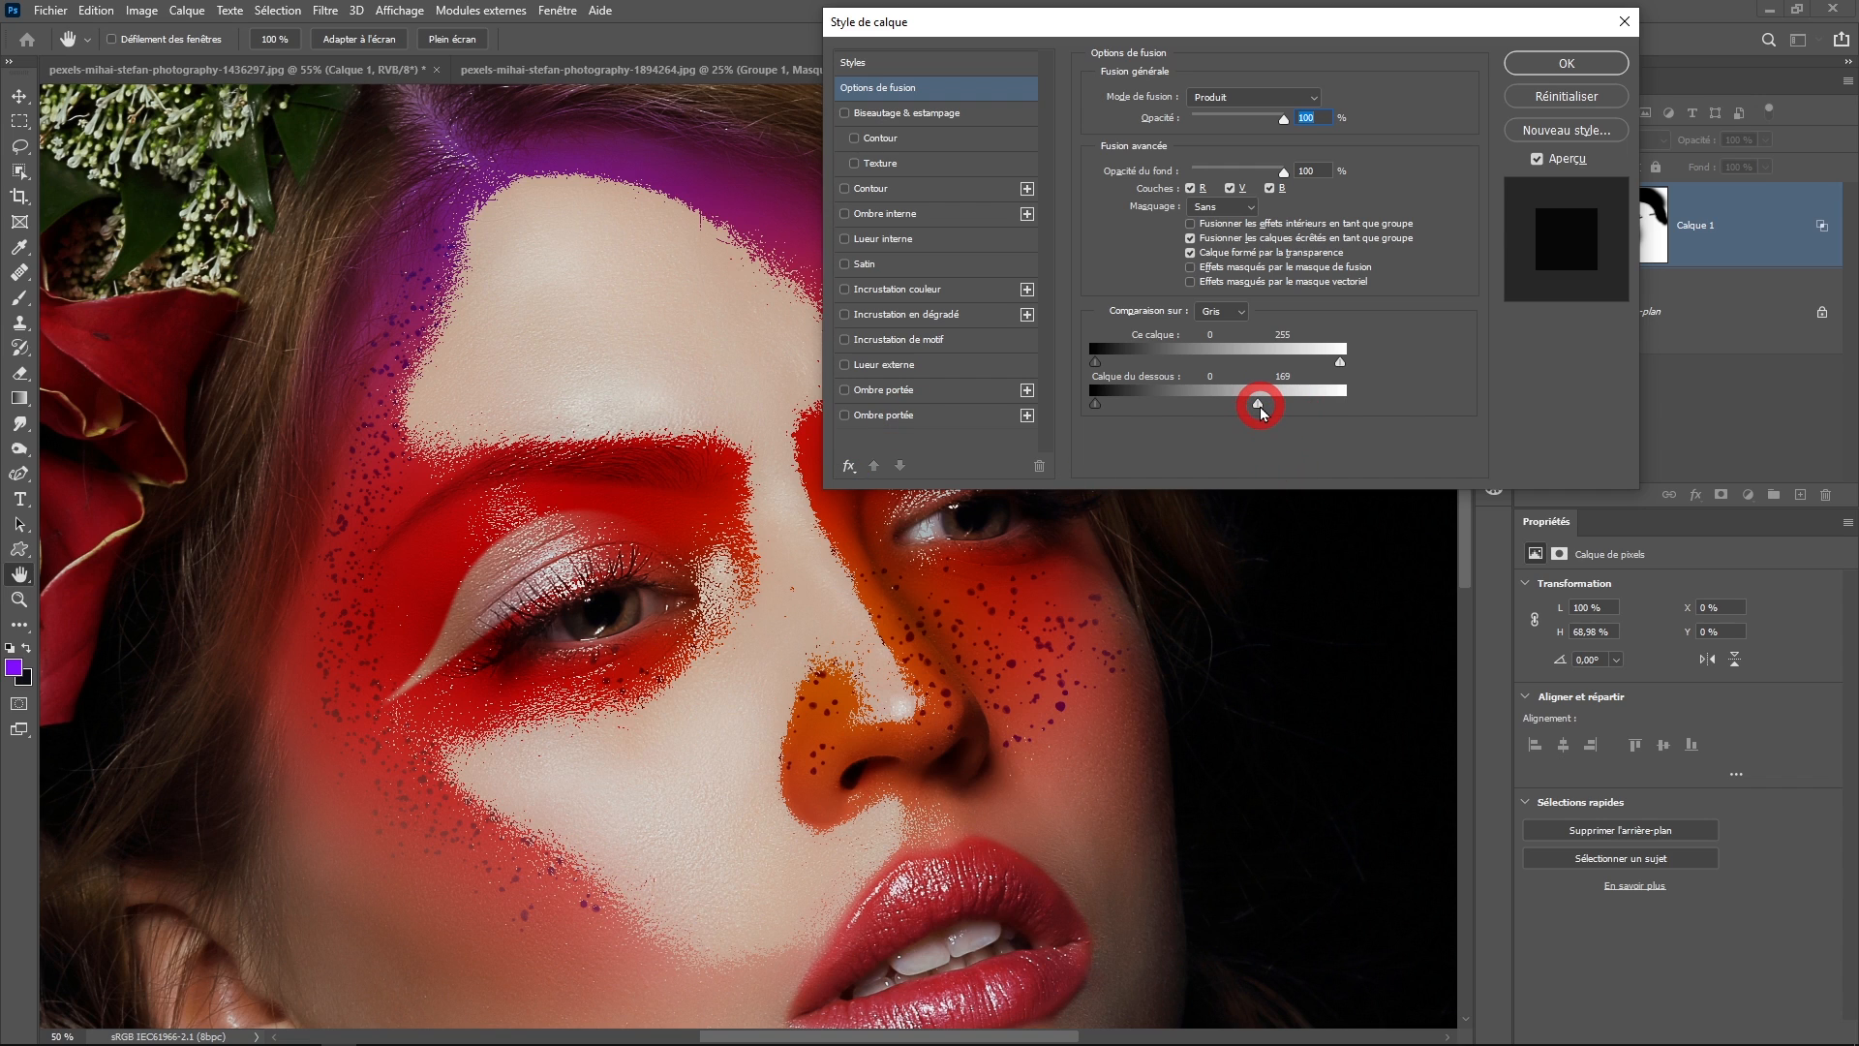
{"action": "mouse_move", "coordinate": [1261, 411]}
{"action": "left_mouse_down"}
{"action": "mouse_move", "coordinate": [1355, 412]}
{"action": "mouse_move", "coordinate": [1246, 406]}
{"action": "left_mouse_up"}
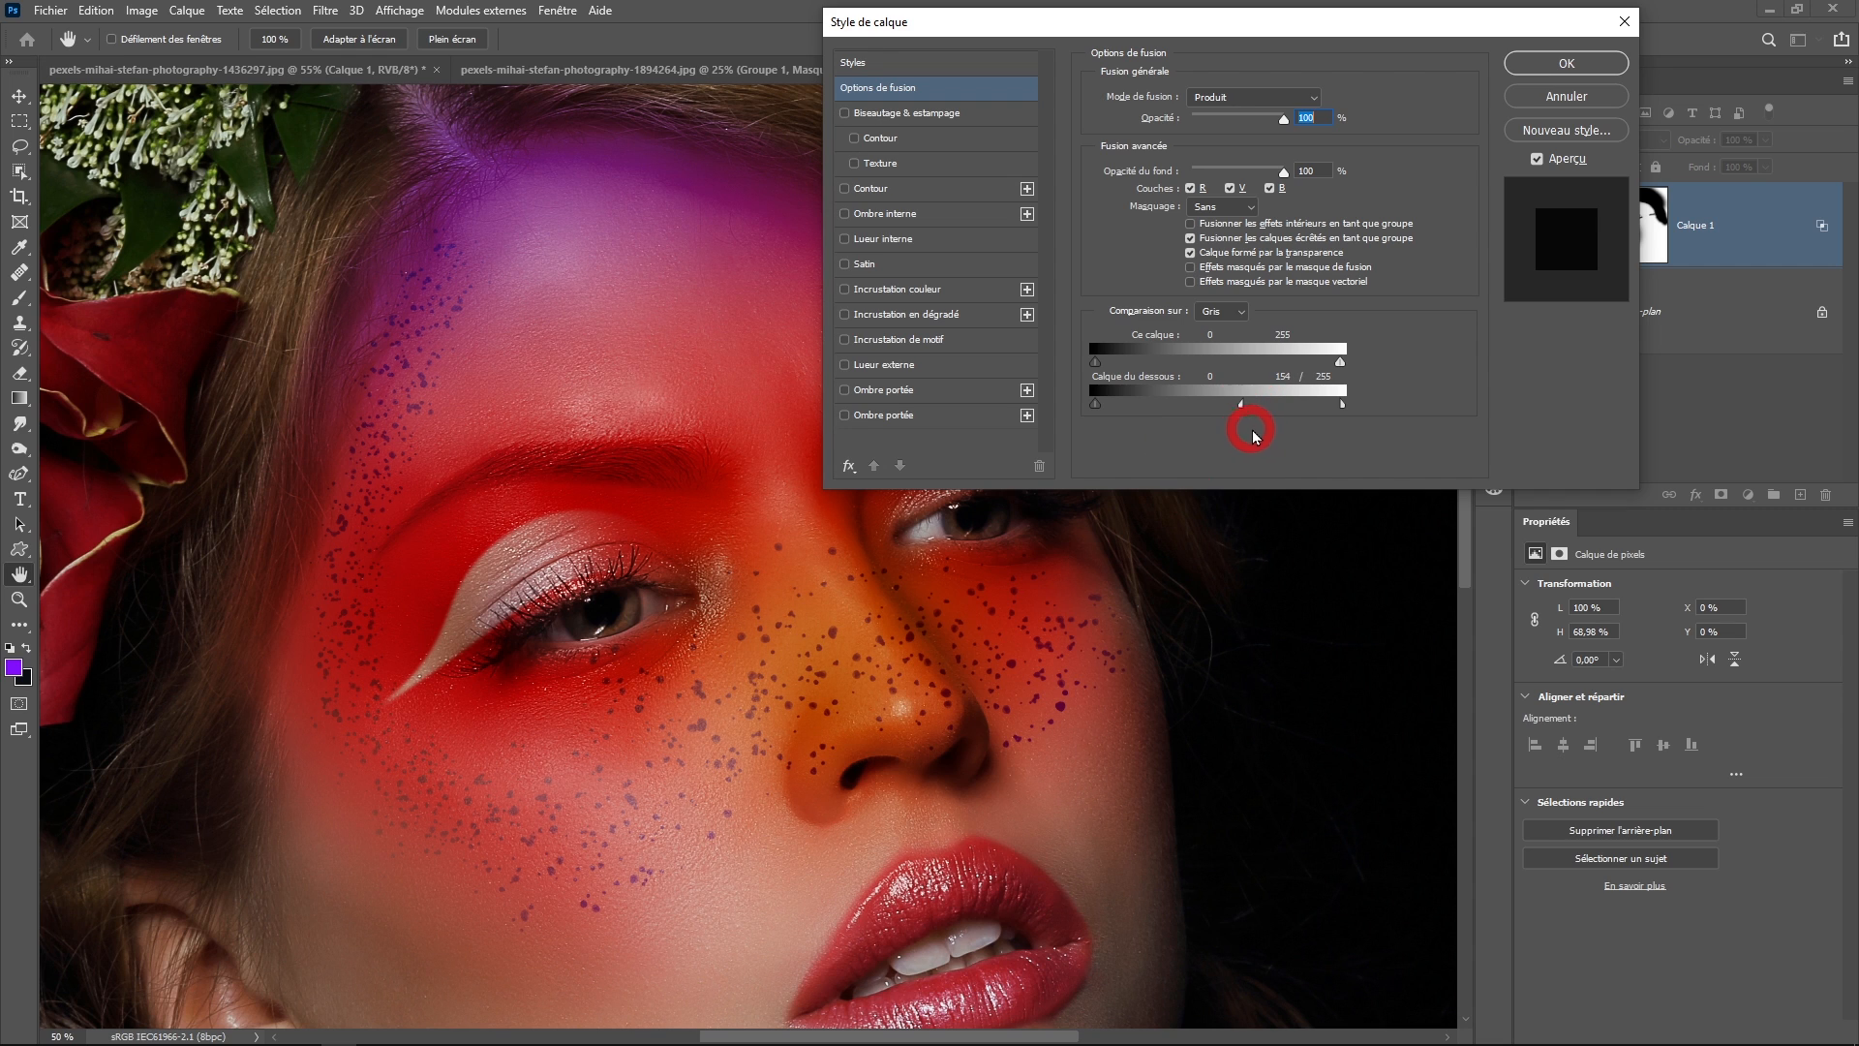
{"action": "left_click", "coordinate": [1530, 64]}
- Examine the blended makeup on the whole portrait and up close around the eyes, forehead and hairline
{"action": "scroll", "coordinate": [932, 354], "scroll_direction": "down", "scroll_amount": 2}
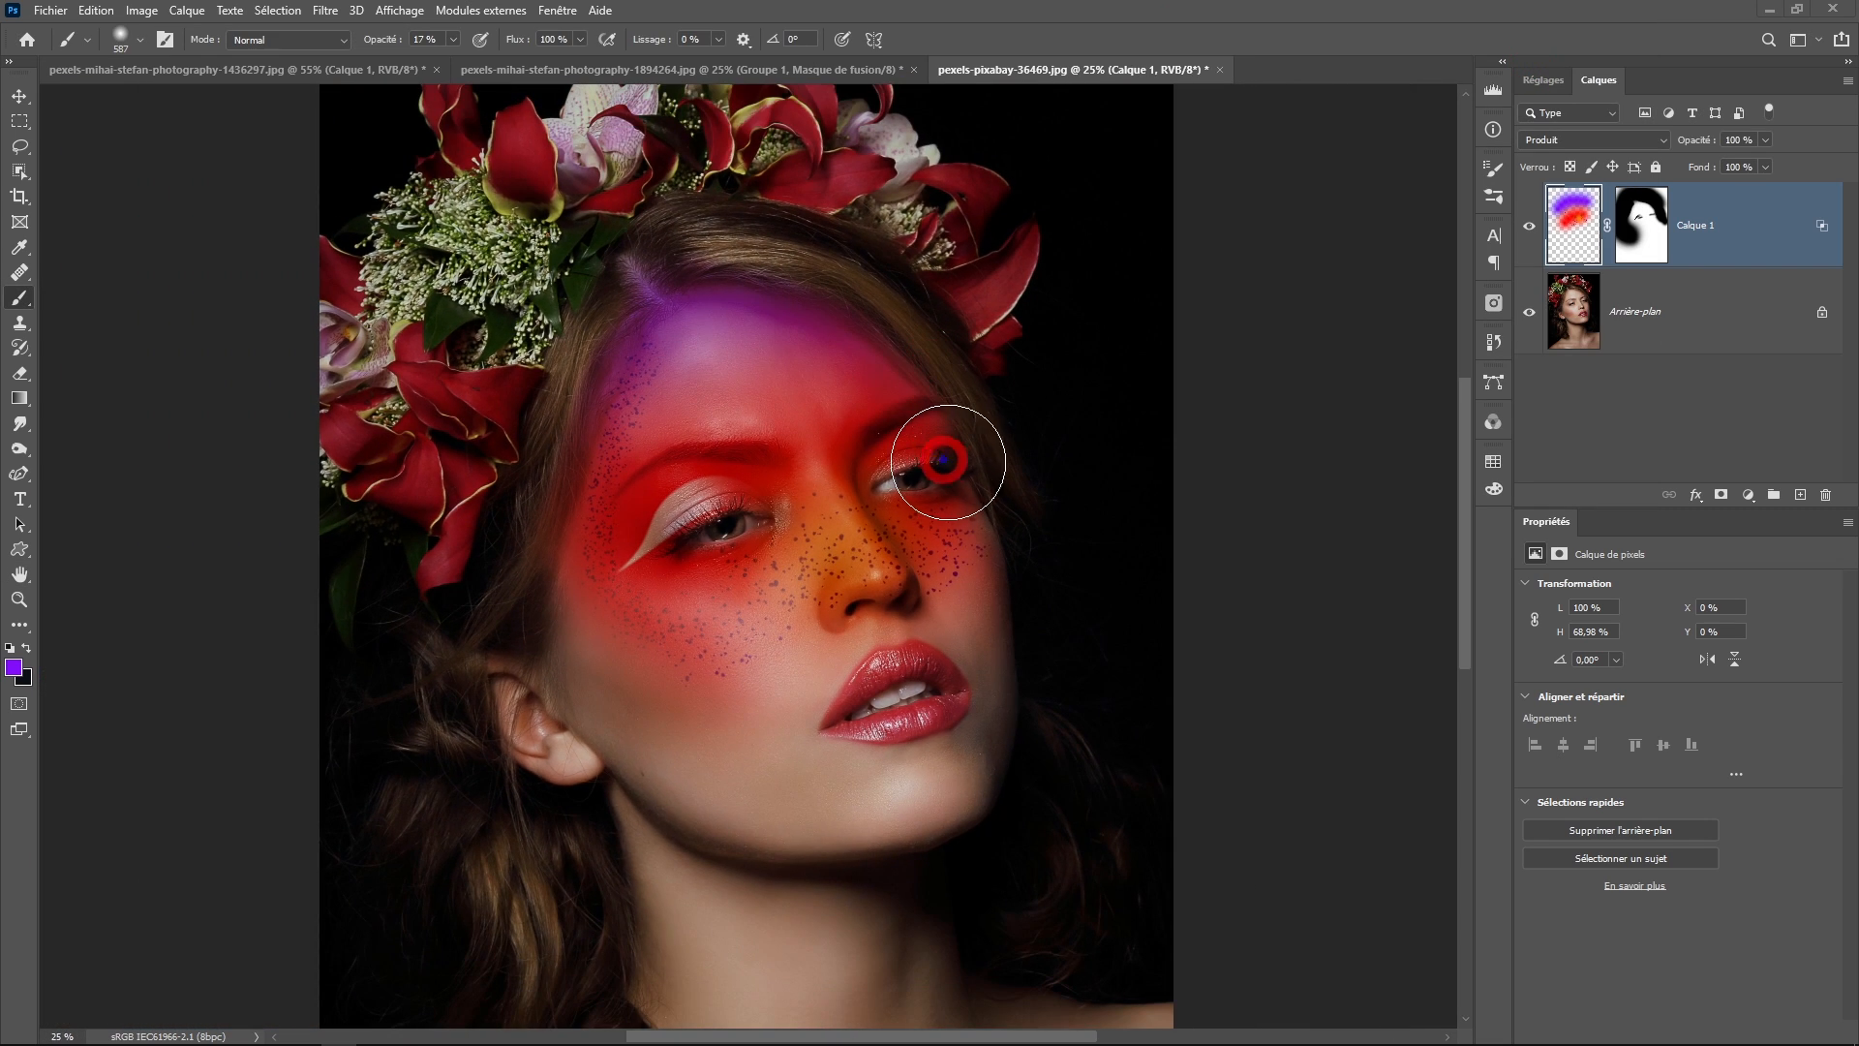
{"action": "scroll", "coordinate": [959, 439], "scroll_direction": "up", "scroll_amount": 2}
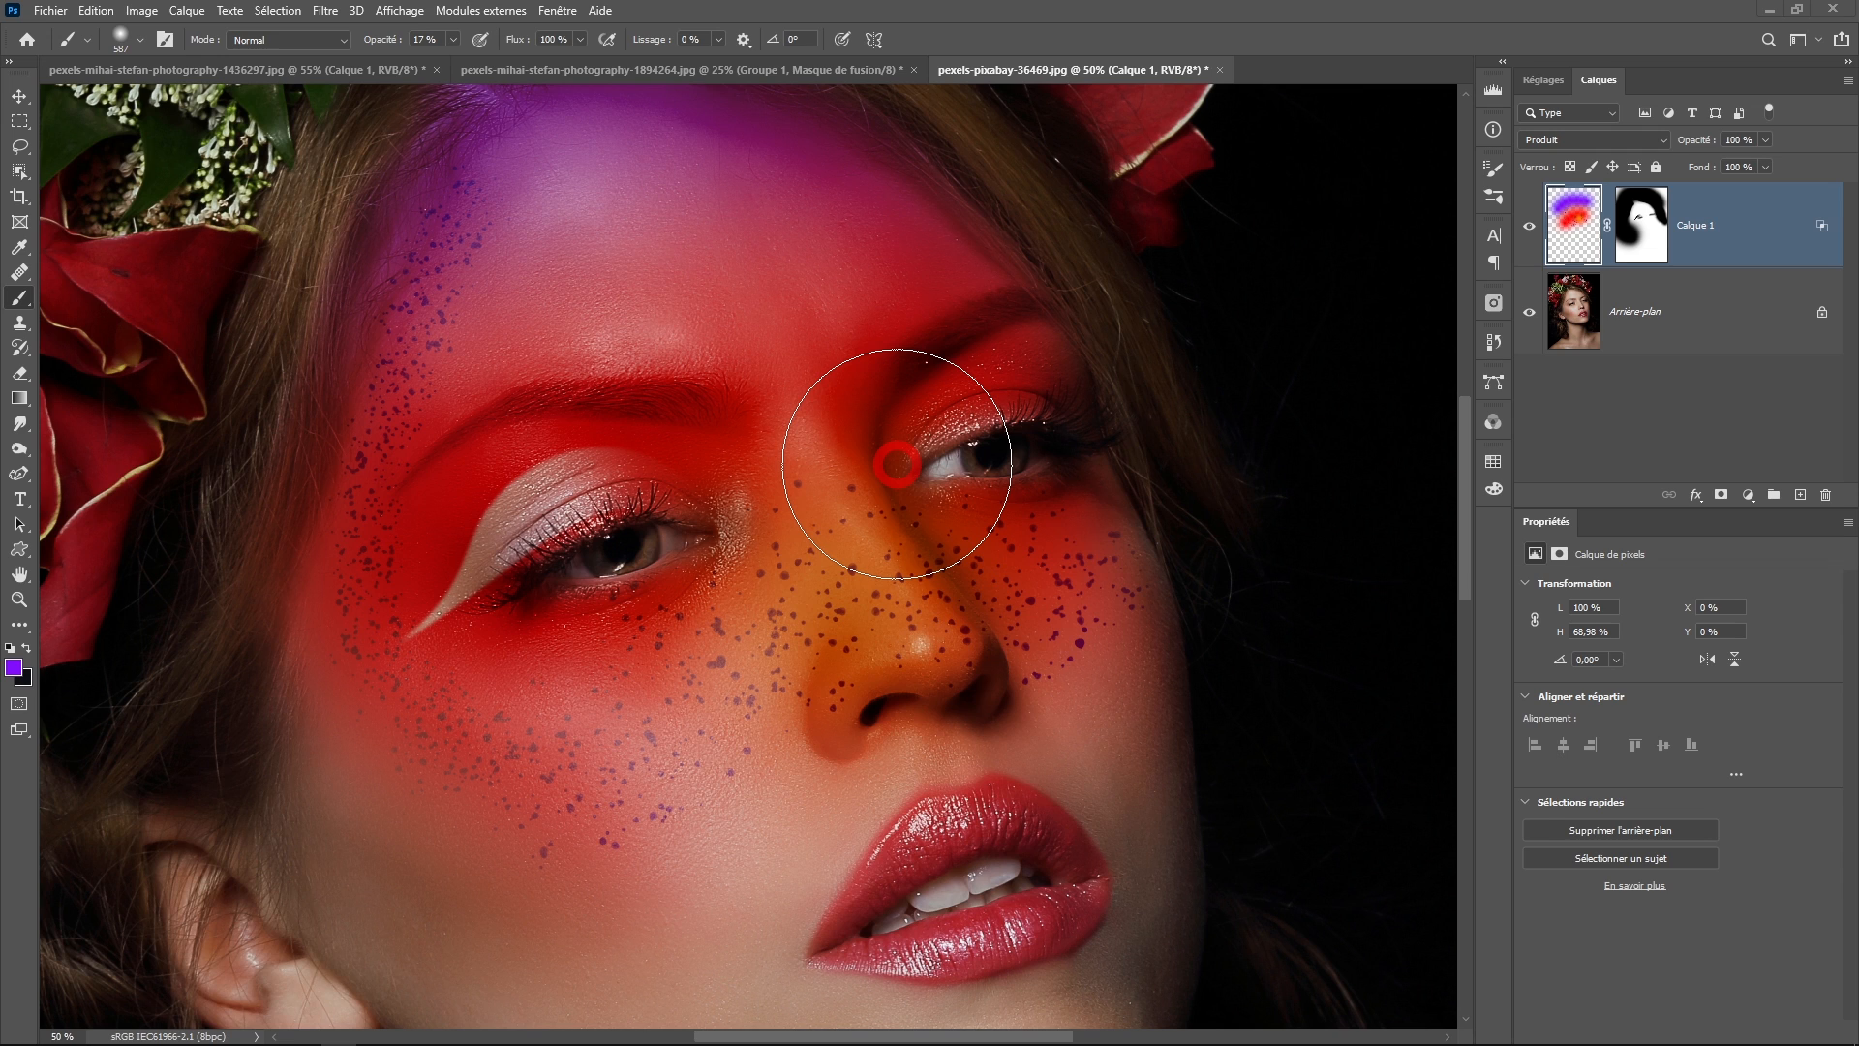
{"action": "scroll", "coordinate": [891, 456], "scroll_direction": "down", "scroll_amount": 1}
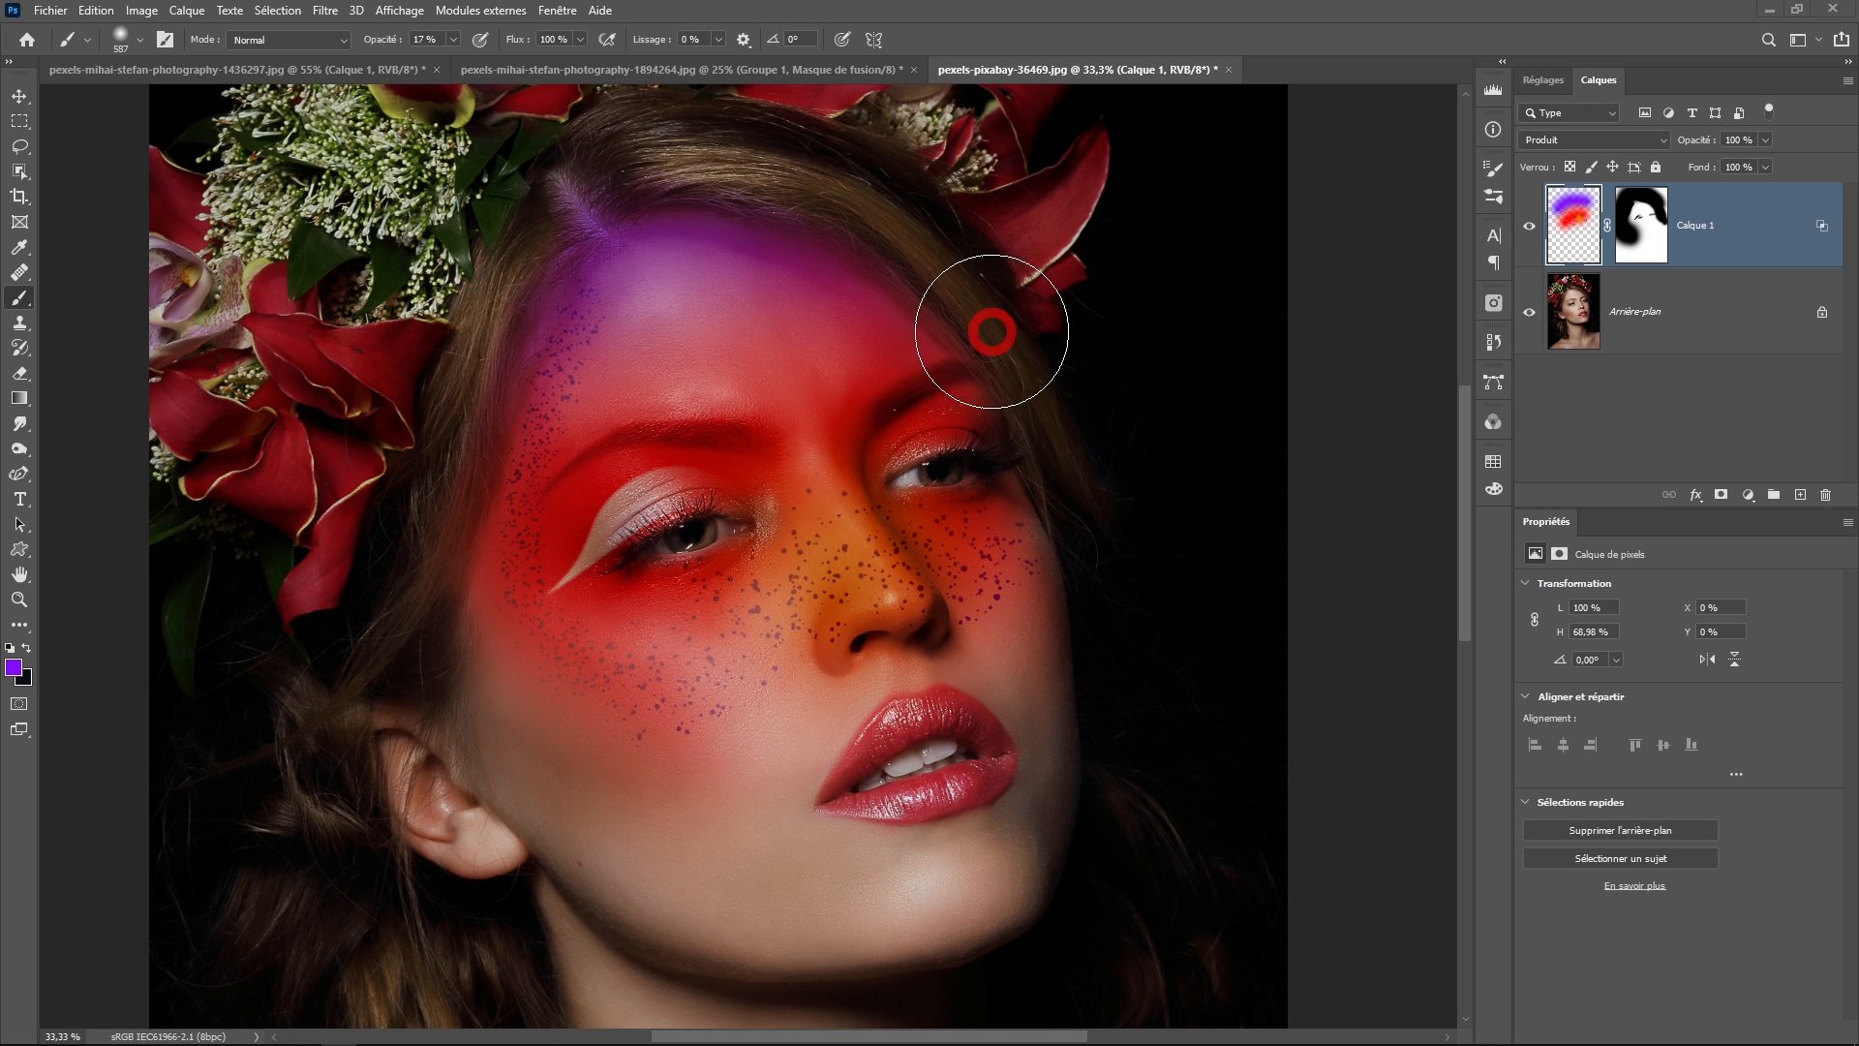
{"action": "left_click", "coordinate": [950, 287], "text": "ctrl"}
{"action": "left_click_drag", "start_coordinate": [944, 288], "coordinate": [913, 542]}
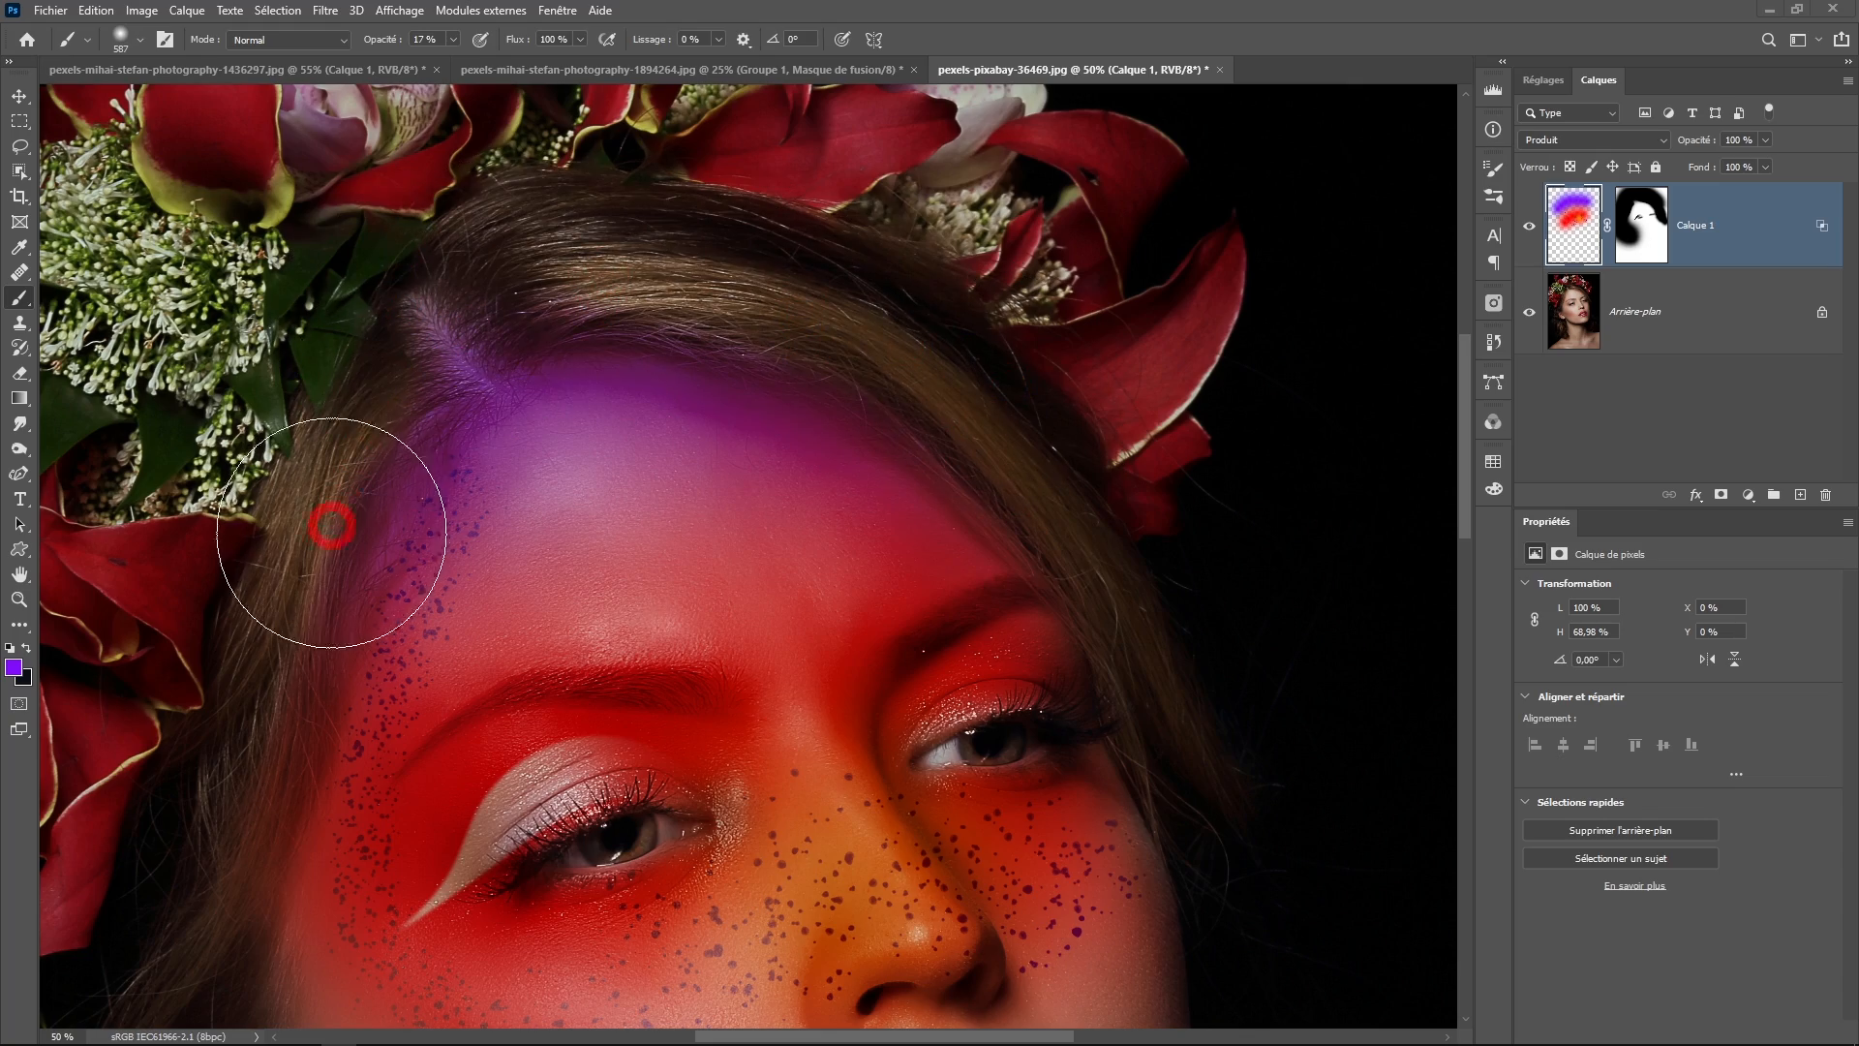
{"action": "left_click", "coordinate": [423, 536], "text": "ctrl"}
{"action": "left_click_drag", "start_coordinate": [482, 533], "coordinate": [618, 440]}
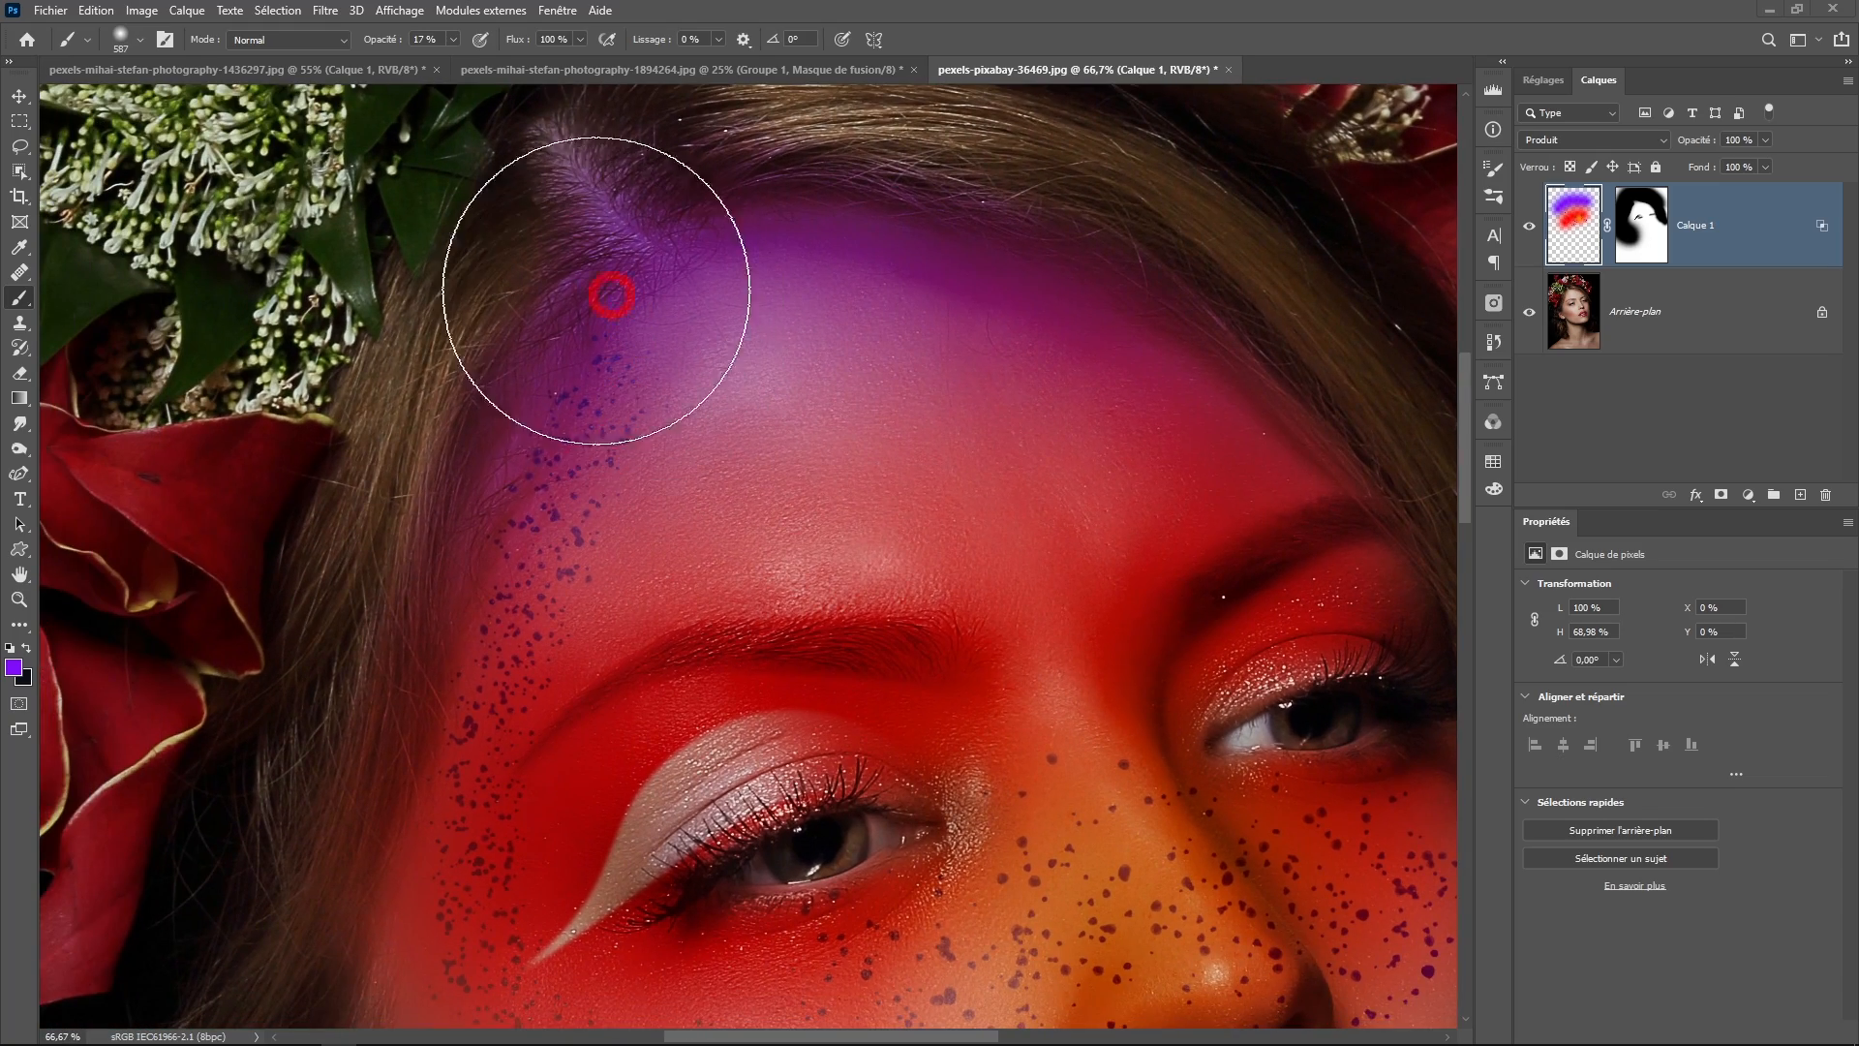
{"action": "left_click", "coordinate": [555, 383], "text": "ctrl"}
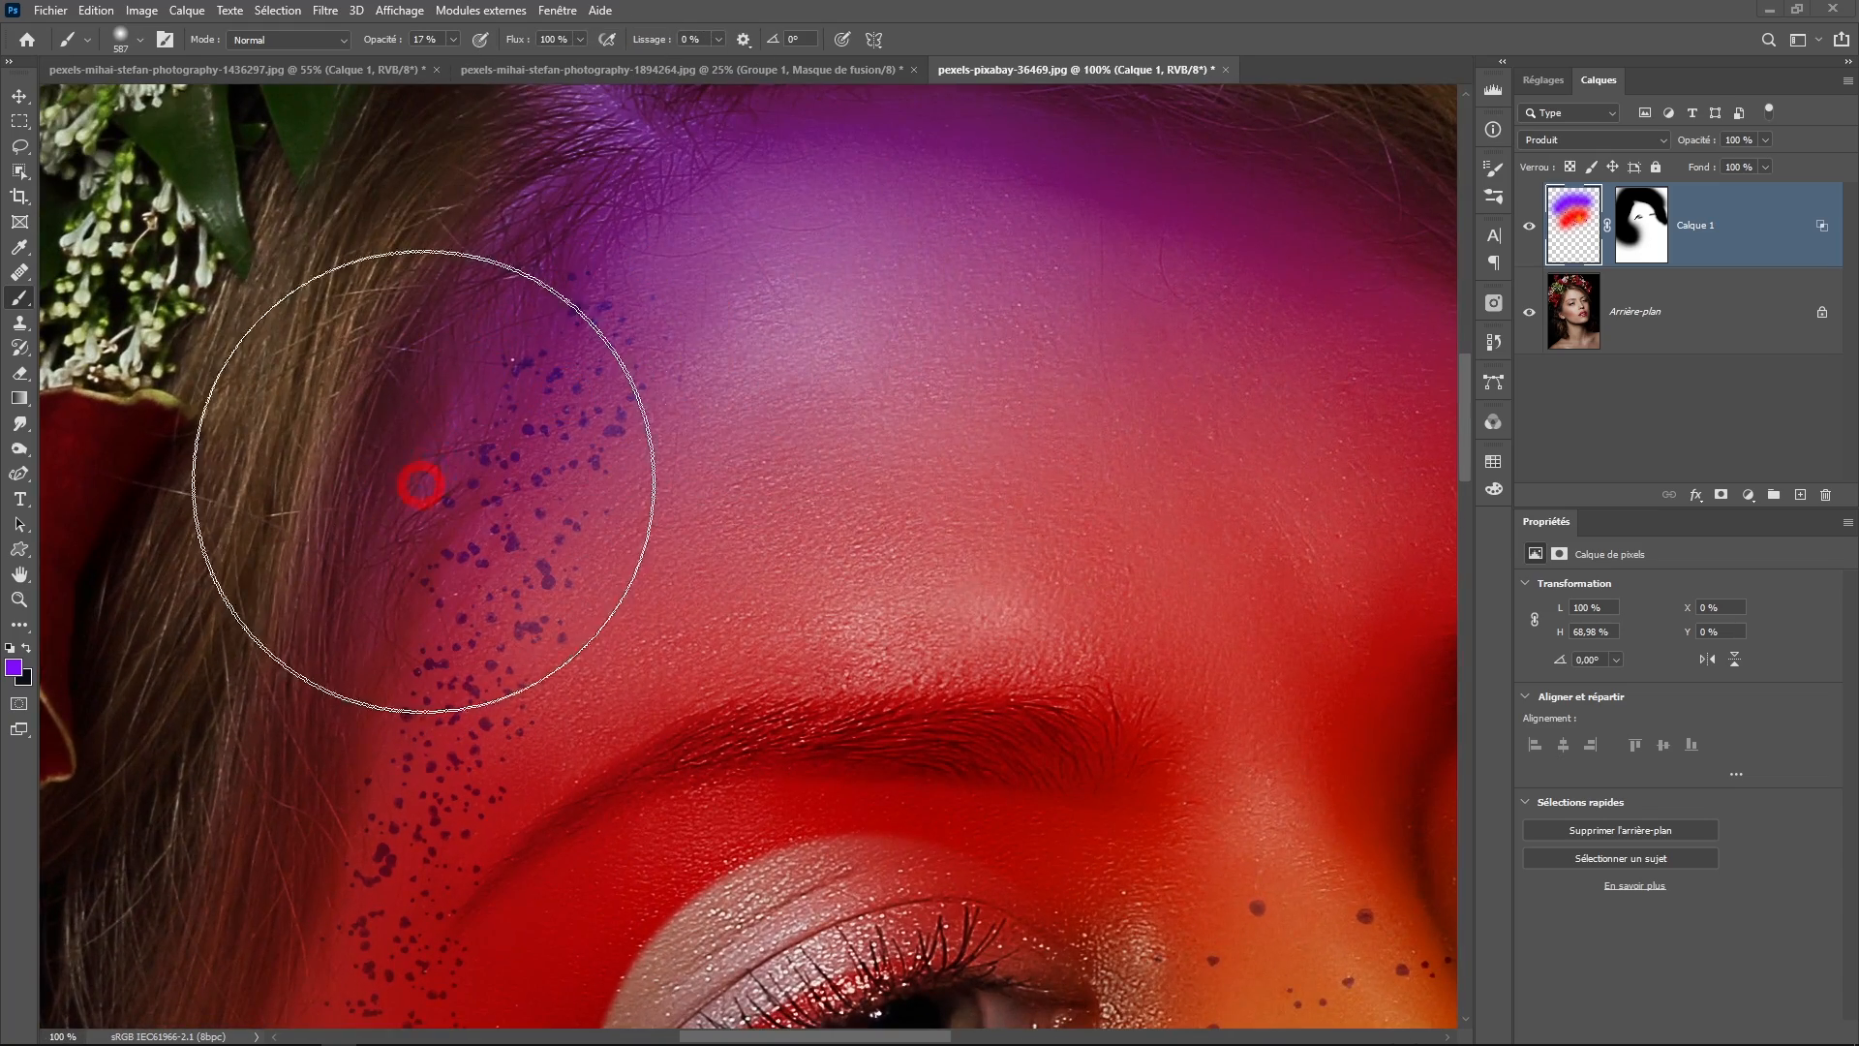
{"action": "left_click", "coordinate": [652, 367], "text": "alt"}
{"action": "left_click", "coordinate": [651, 367], "text": "alt"}
{"action": "left_click", "coordinate": [877, 365], "text": "alt"}
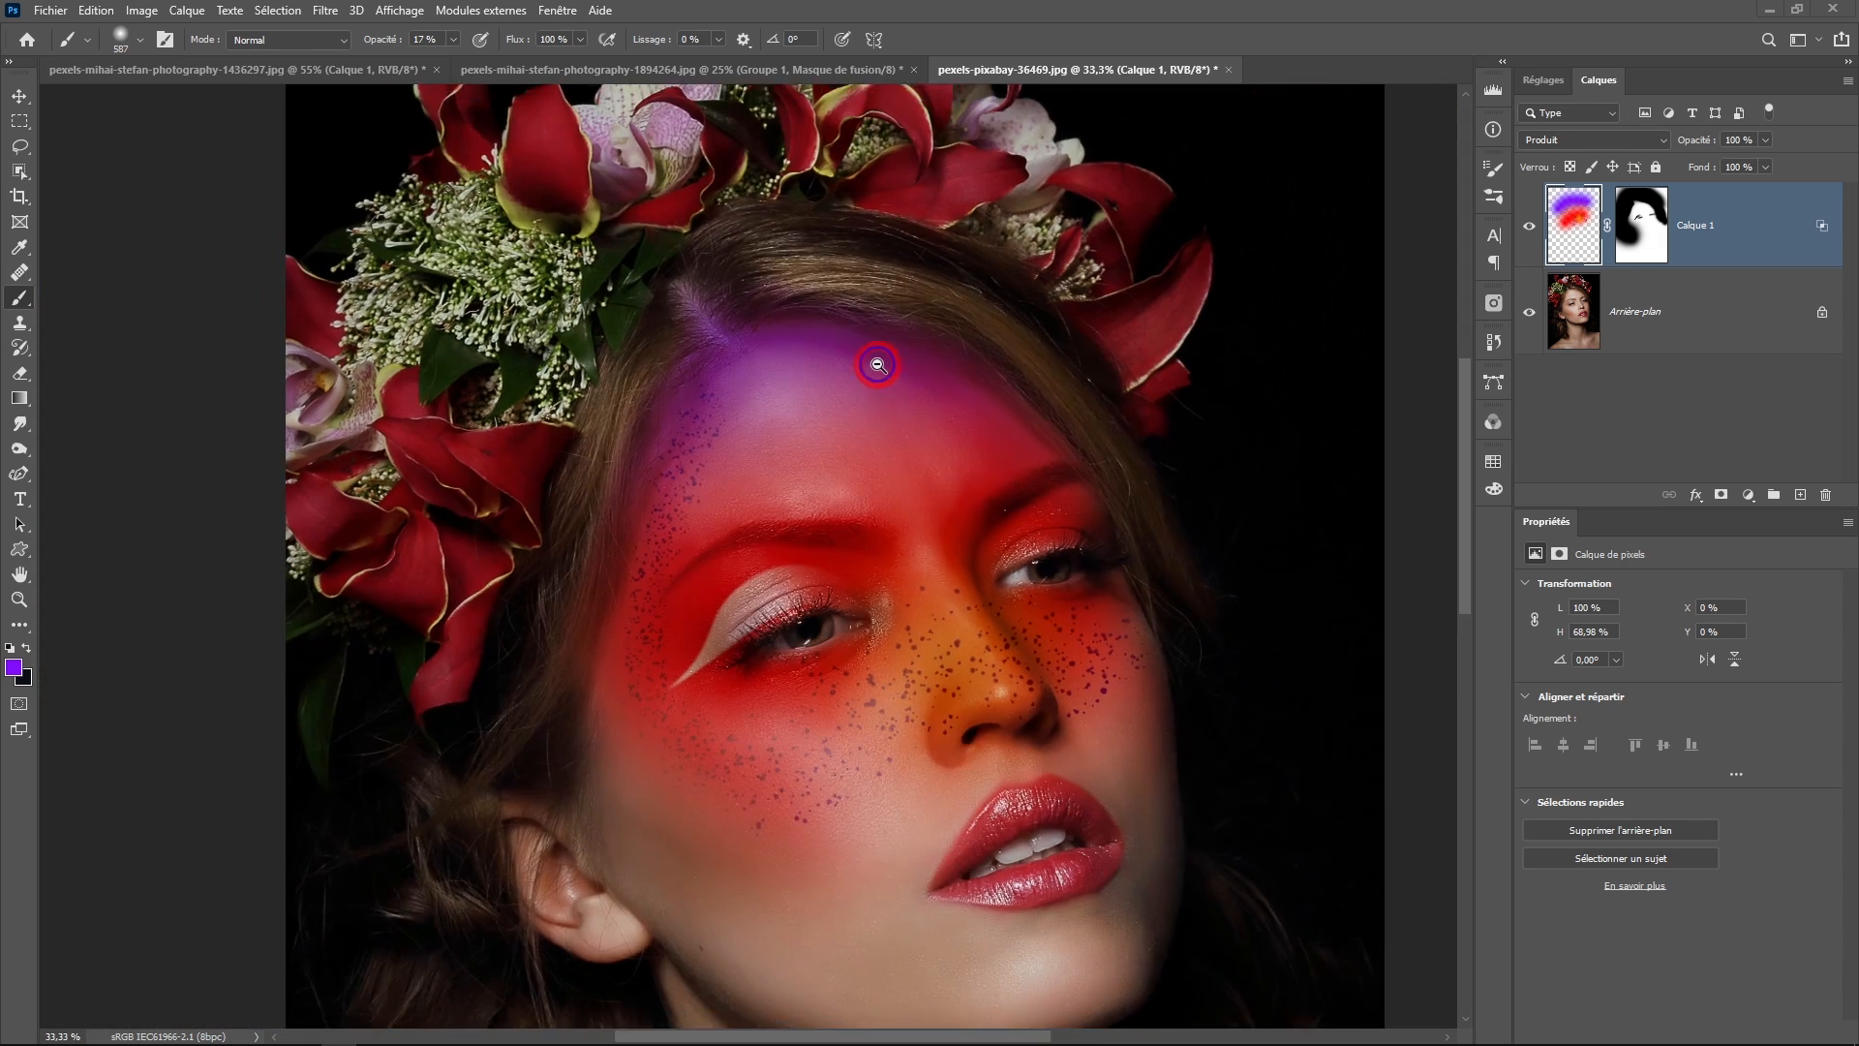
{"action": "left_click", "coordinate": [877, 365], "text": "alt"}
- Switch to pexels-mihai-stefan-photography-1894264.jpg and examine its pink and purple makeup around the eyes, nose and cheek up close
{"action": "left_click", "coordinate": [608, 70]}
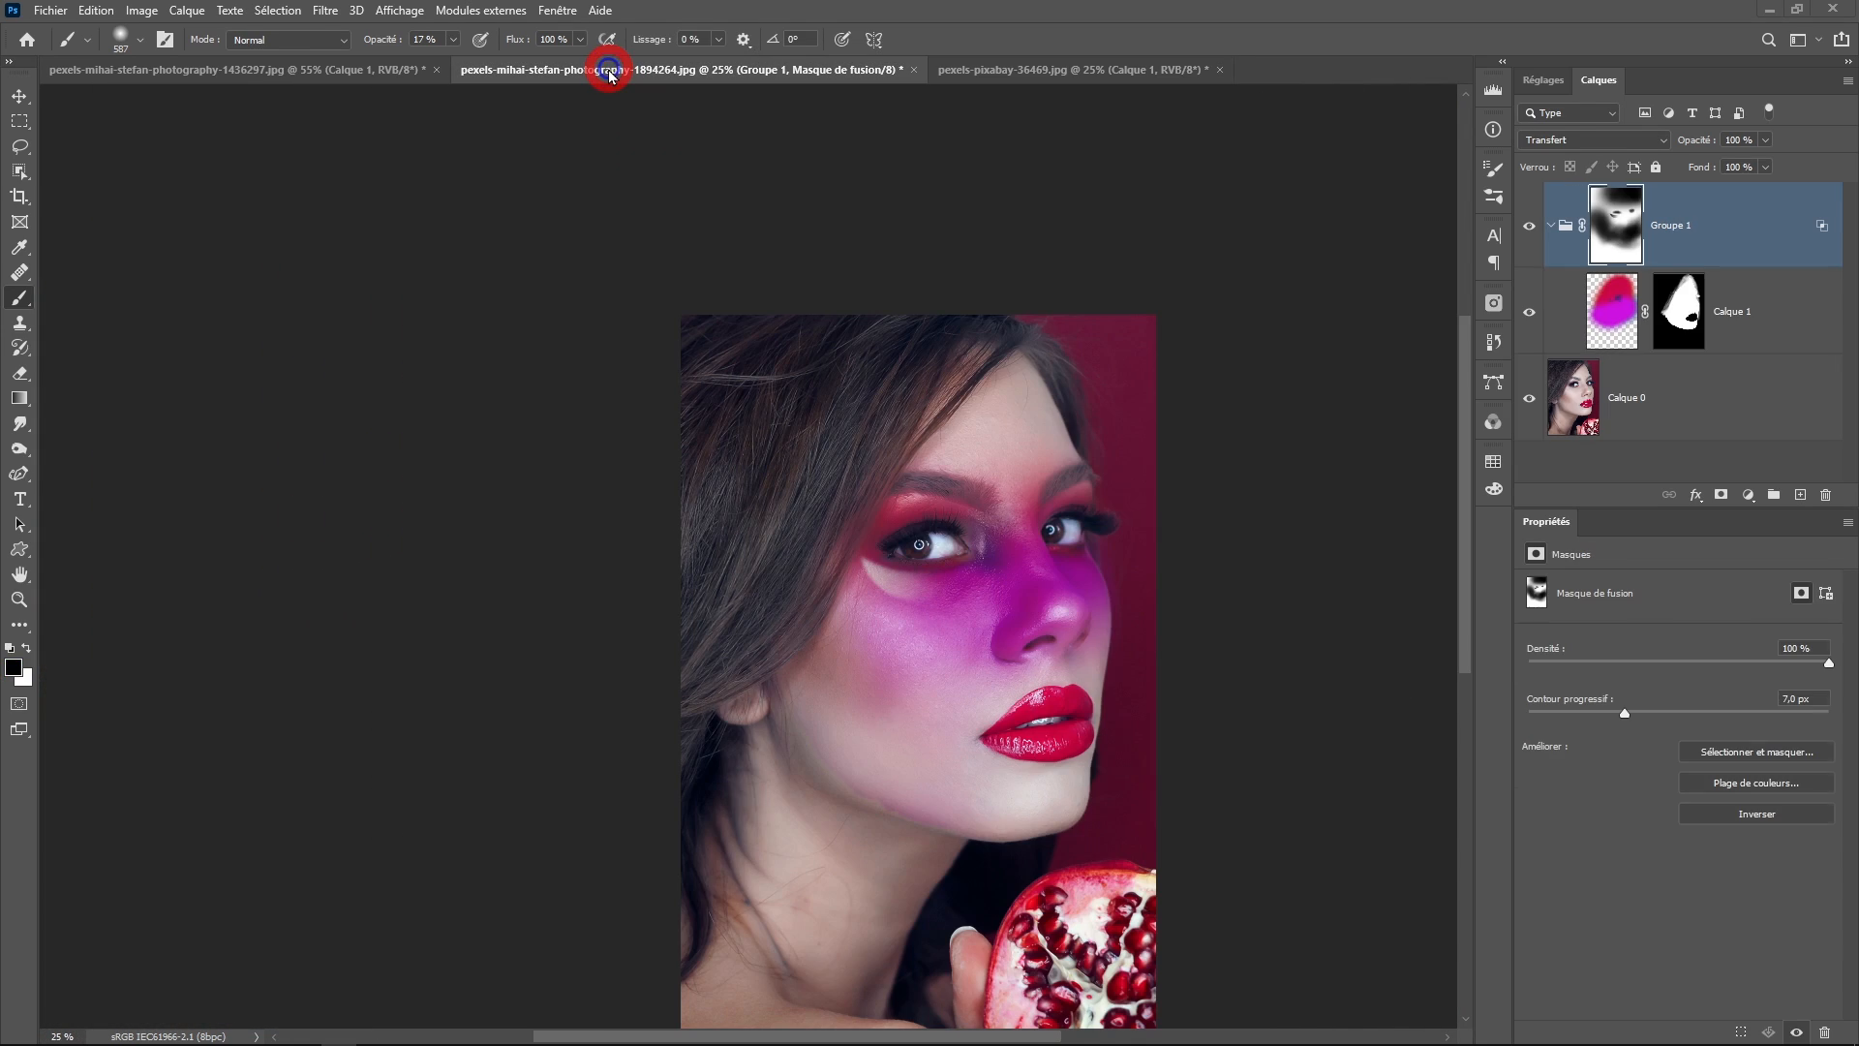
{"action": "mouse_move", "coordinate": [1065, 616]}
{"action": "left_mouse_down"}
{"action": "mouse_move", "coordinate": [1120, 614]}
{"action": "mouse_move", "coordinate": [1129, 730]}
{"action": "mouse_move", "coordinate": [1062, 588]}
{"action": "mouse_move", "coordinate": [1077, 583]}
{"action": "left_mouse_up"}
{"action": "key", "text": "ctrl+plus"}
{"action": "key", "text": "ctrl+plus"}
{"action": "key", "text": "ctrl+plus"}
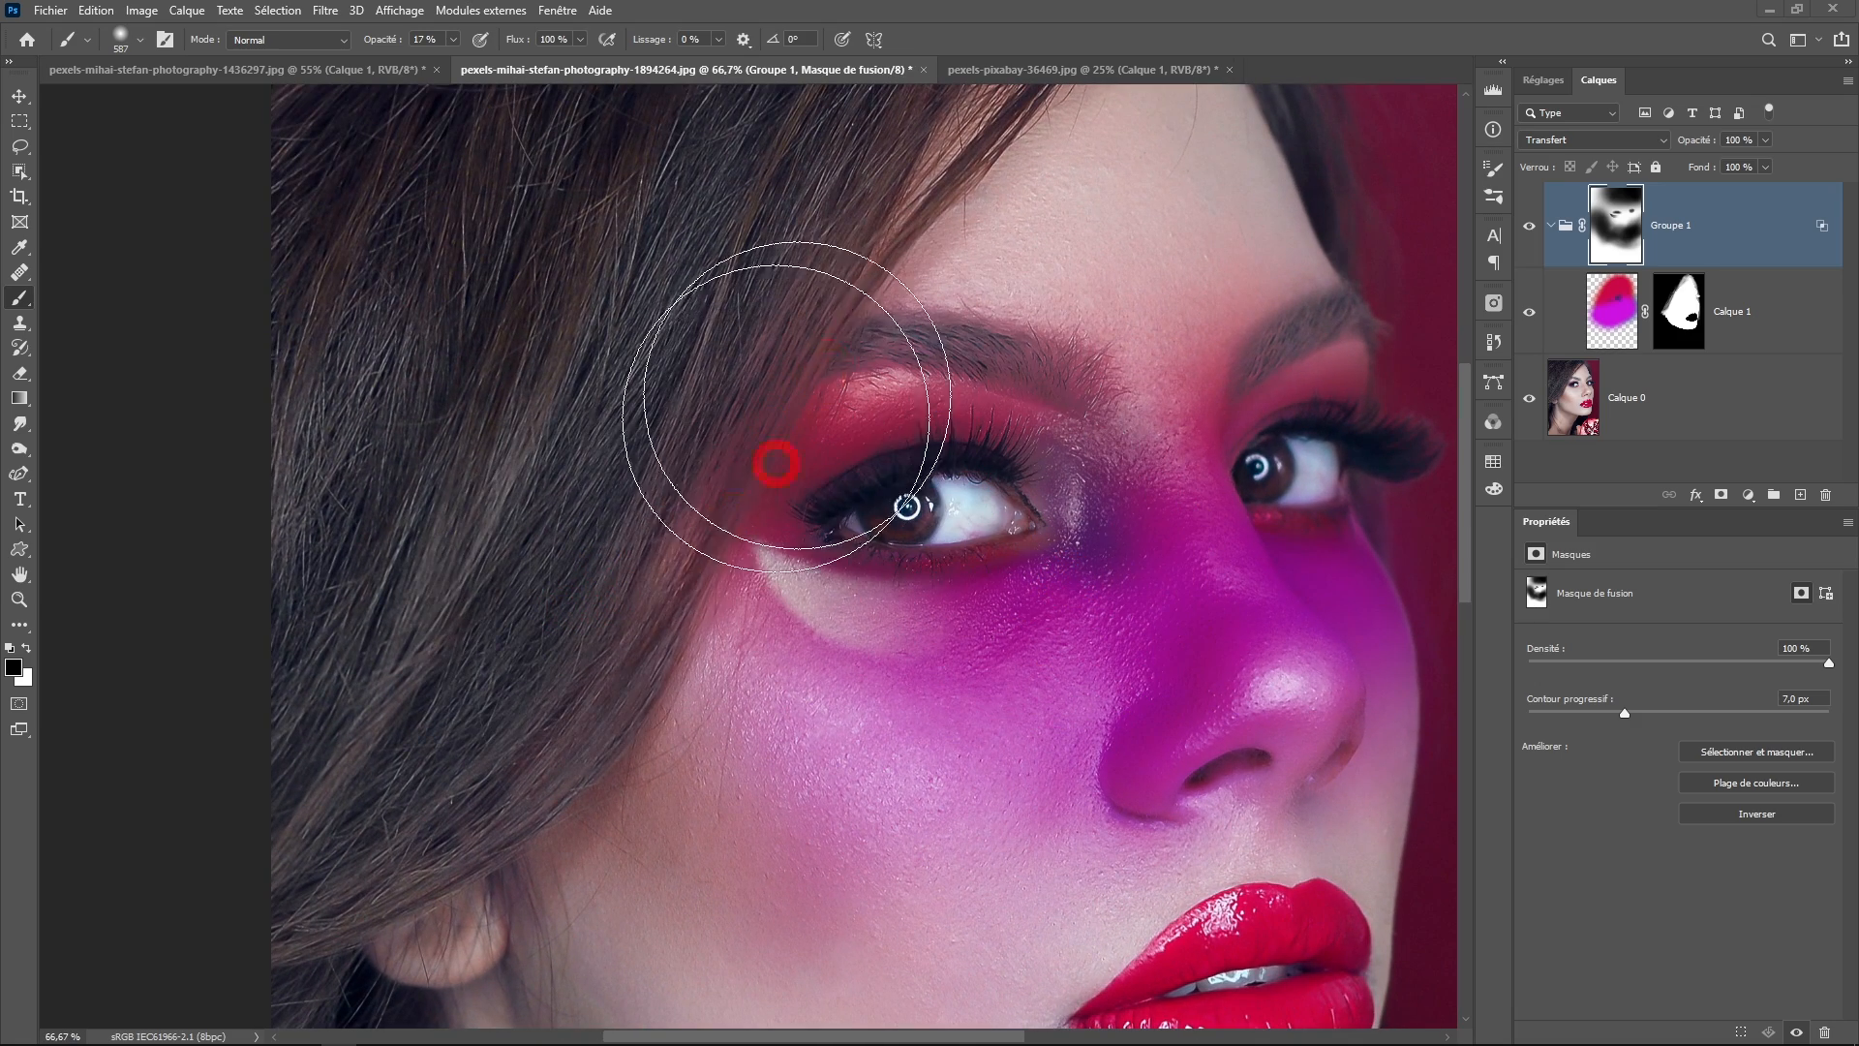
{"action": "scroll", "coordinate": [1003, 580], "scroll_direction": "down", "scroll_amount": 1}
{"action": "left_click_drag", "start_coordinate": [1003, 581], "coordinate": [842, 559]}
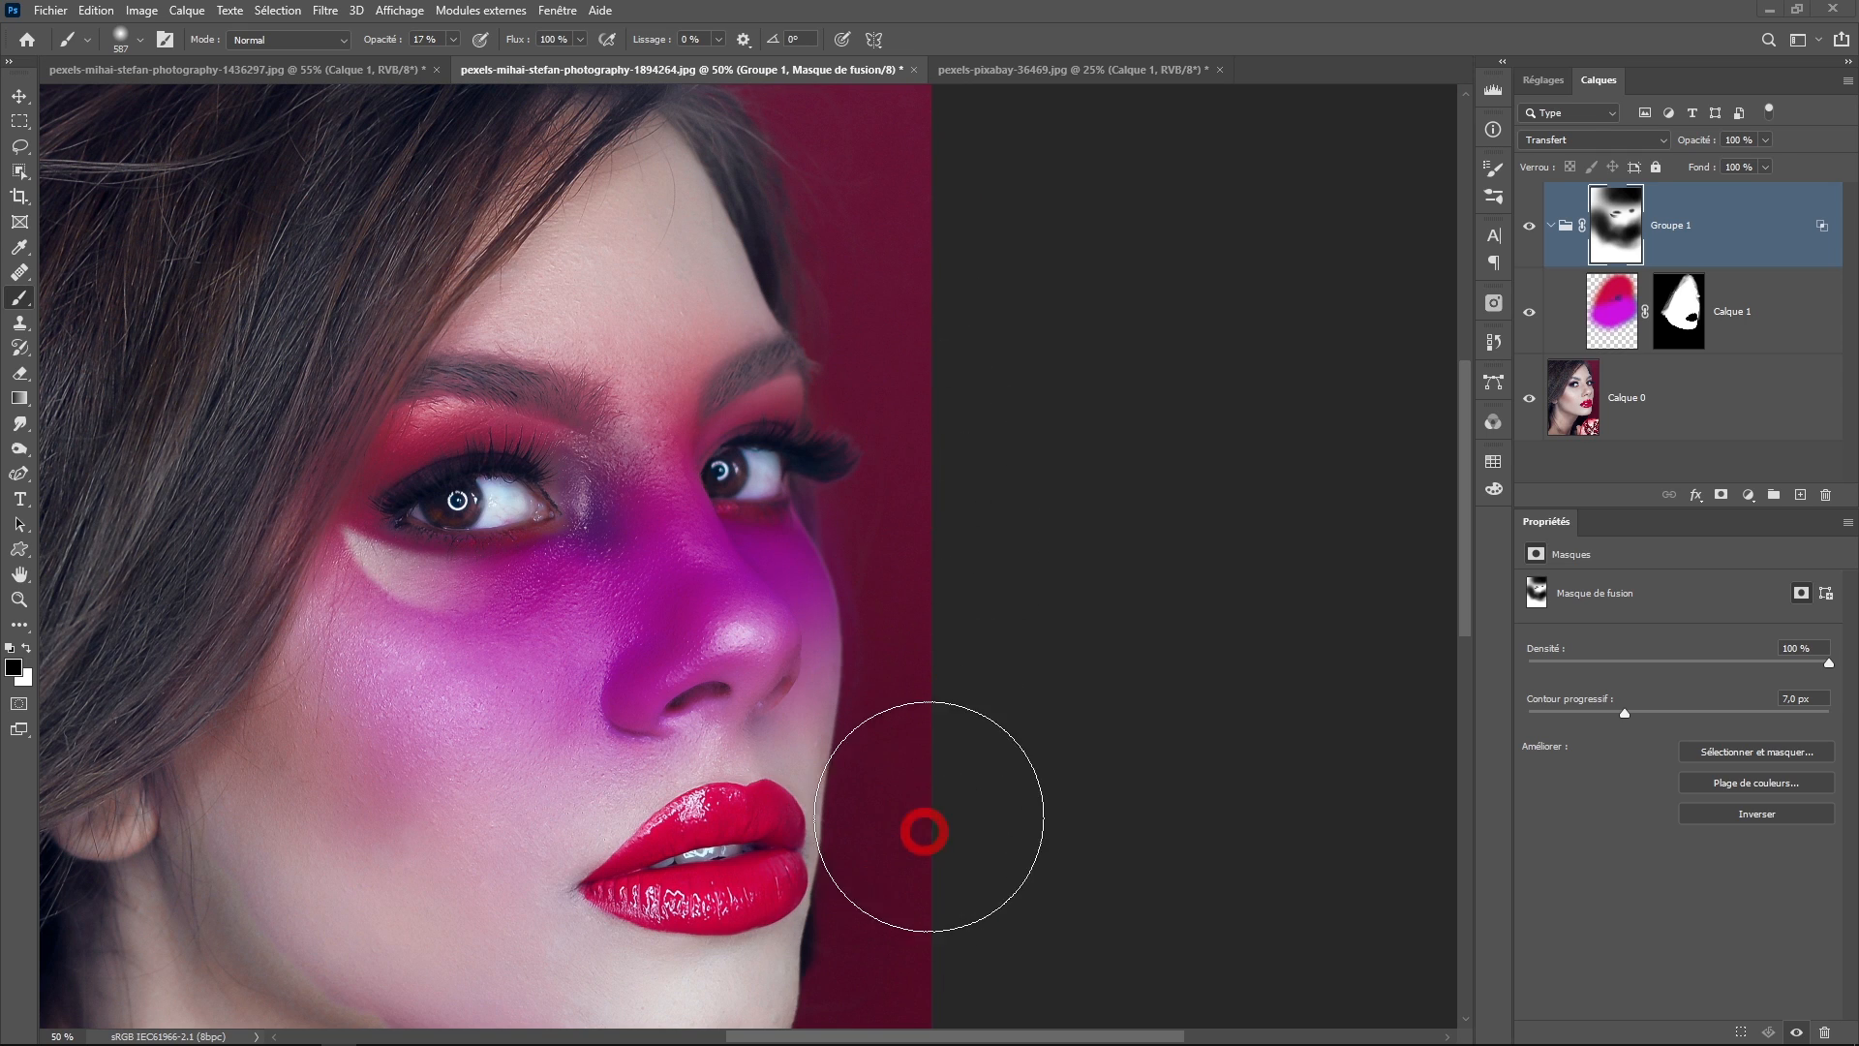
- Display Calque 1's mask on its own to inspect it, and return to the normal view of the portrait
{"action": "left_click", "coordinate": [1690, 313], "text": "alt"}
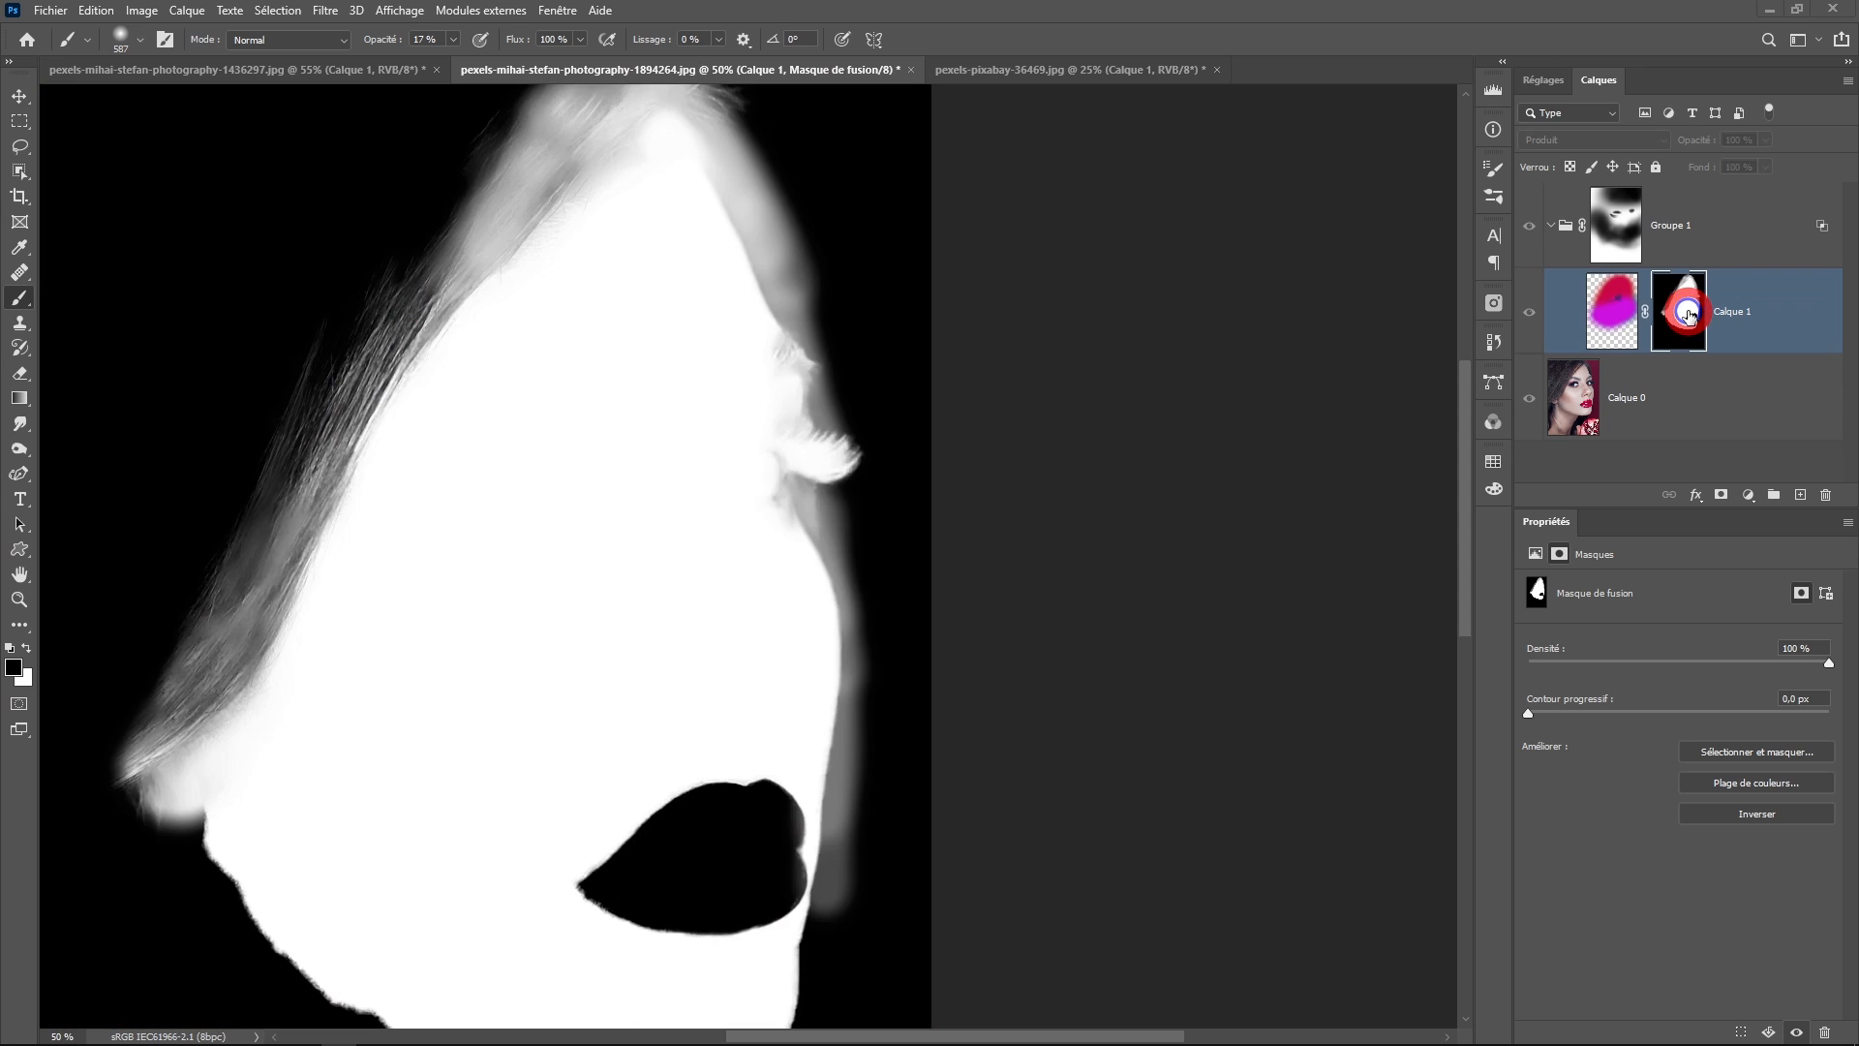
{"action": "left_click", "coordinate": [1689, 315], "text": "alt"}
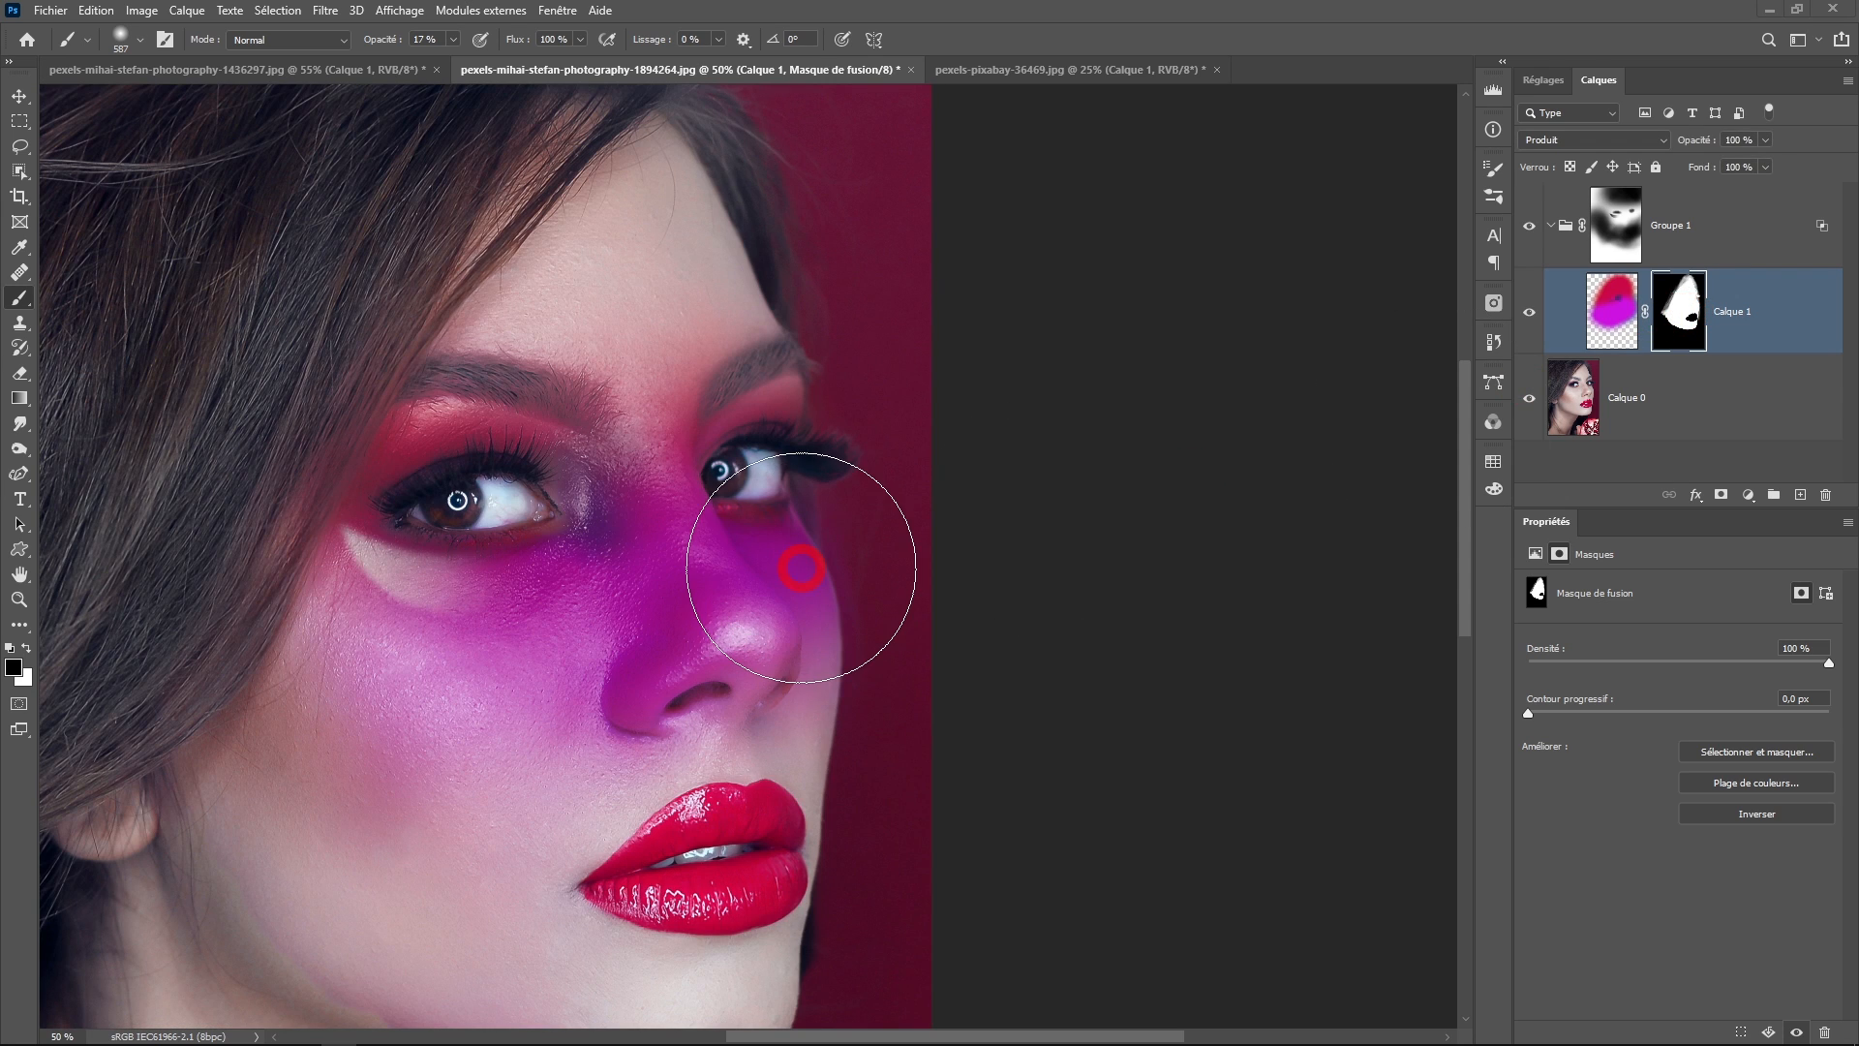
{"action": "left_click_drag", "start_coordinate": [738, 616], "coordinate": [840, 635]}
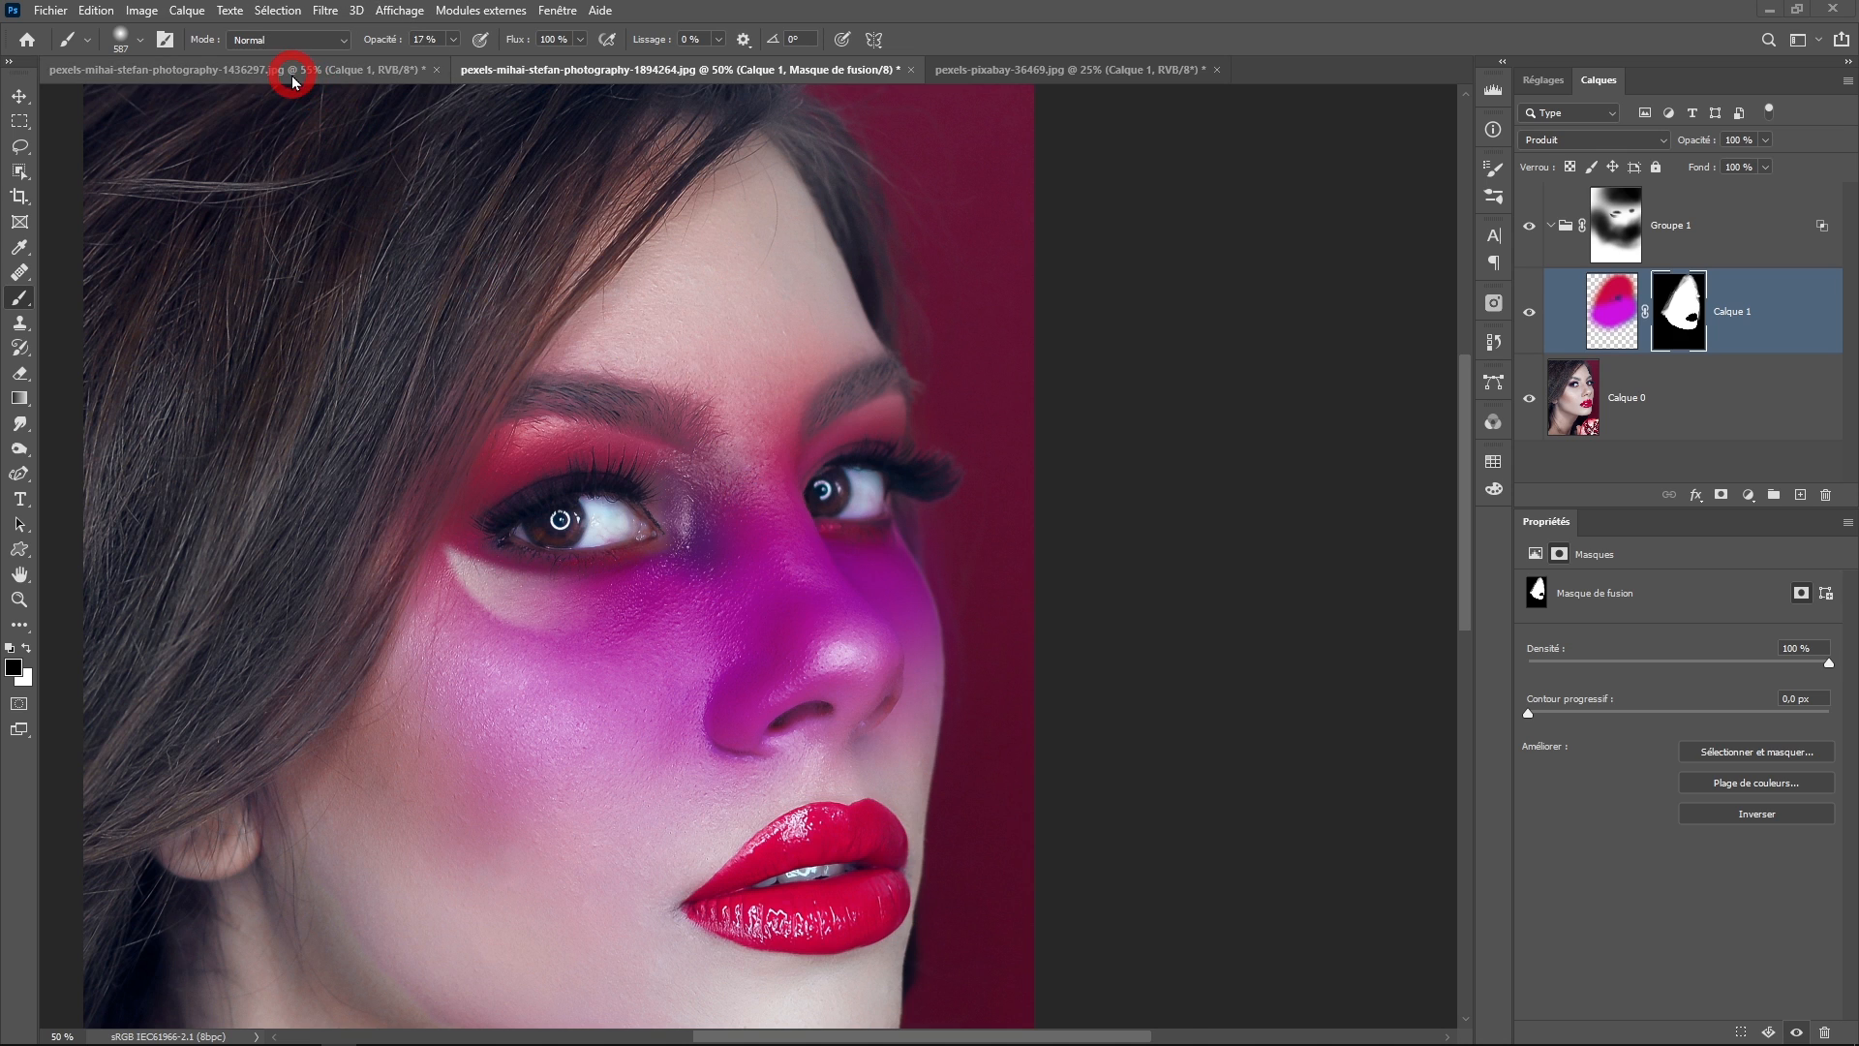
- Switch to pexels-mihai-stefan-photography-1436297.jpg and examine its red and purple makeup along the forehead and hairline up close
{"action": "left_click", "coordinate": [290, 70]}
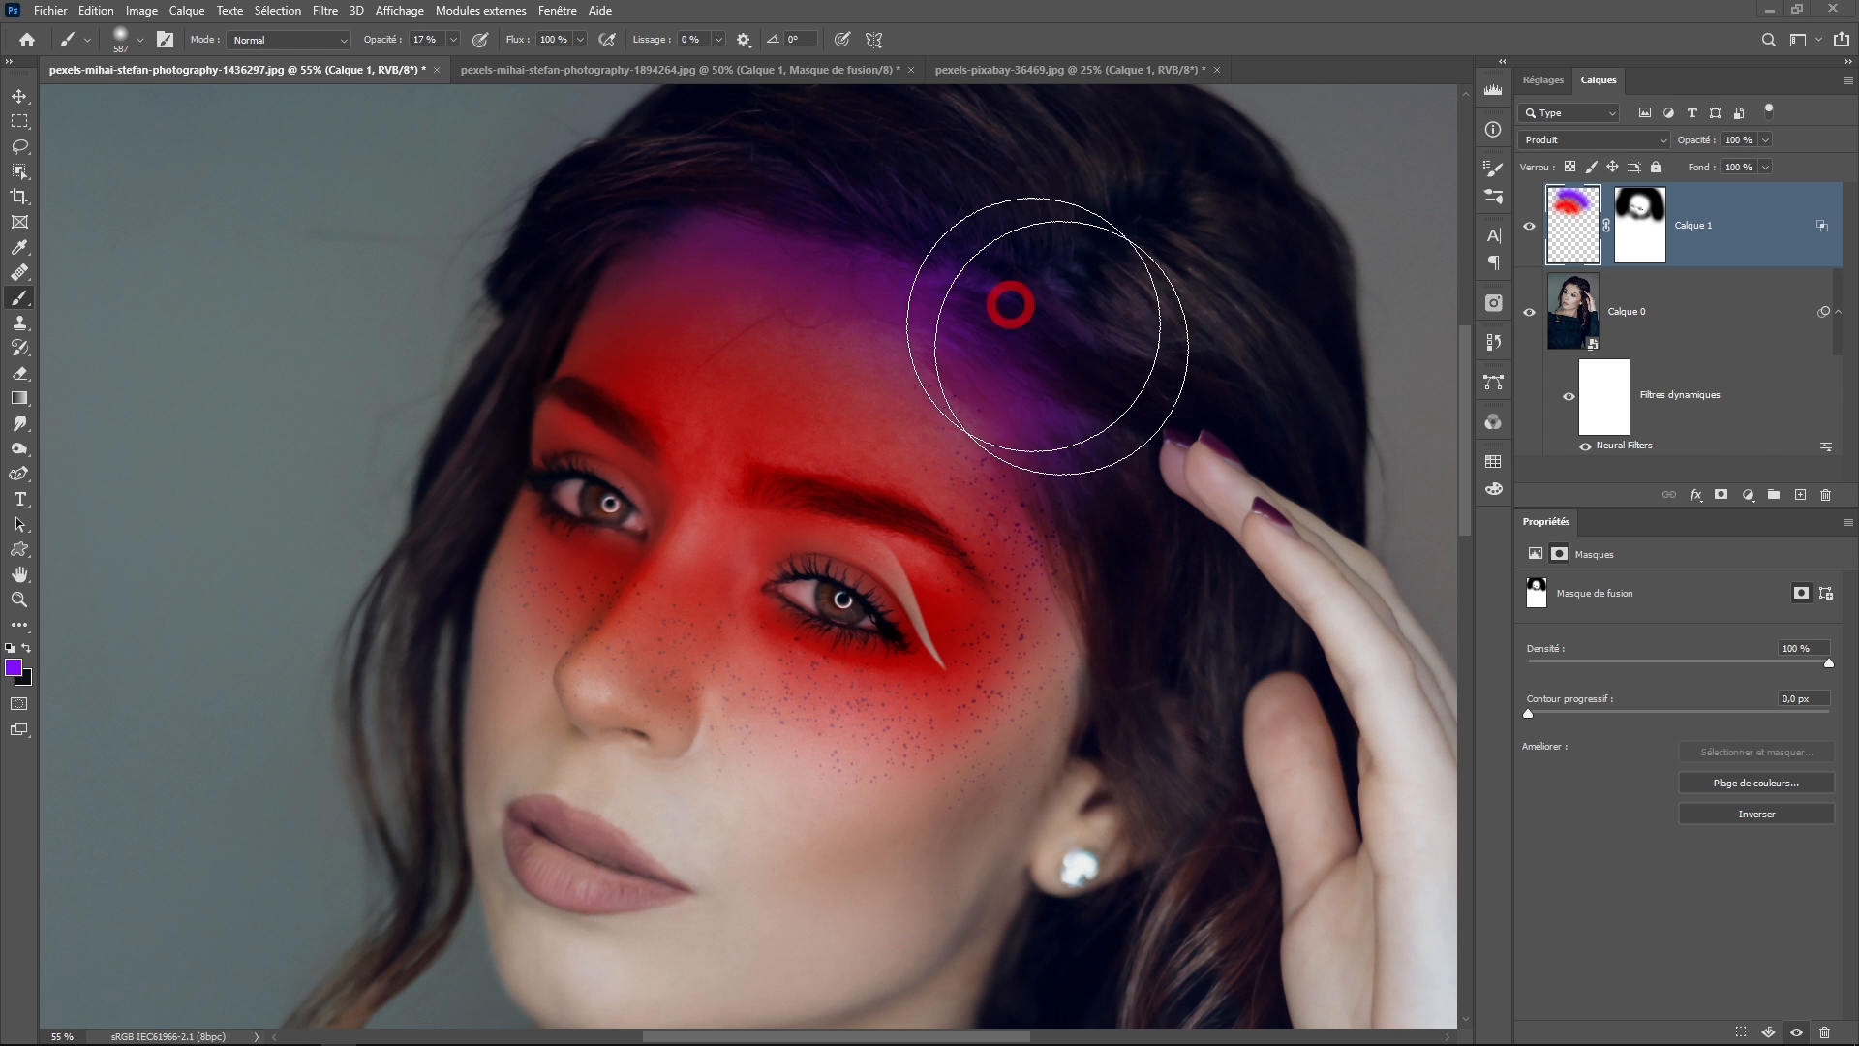
{"action": "left_click_drag", "start_coordinate": [1134, 354], "coordinate": [1092, 345]}
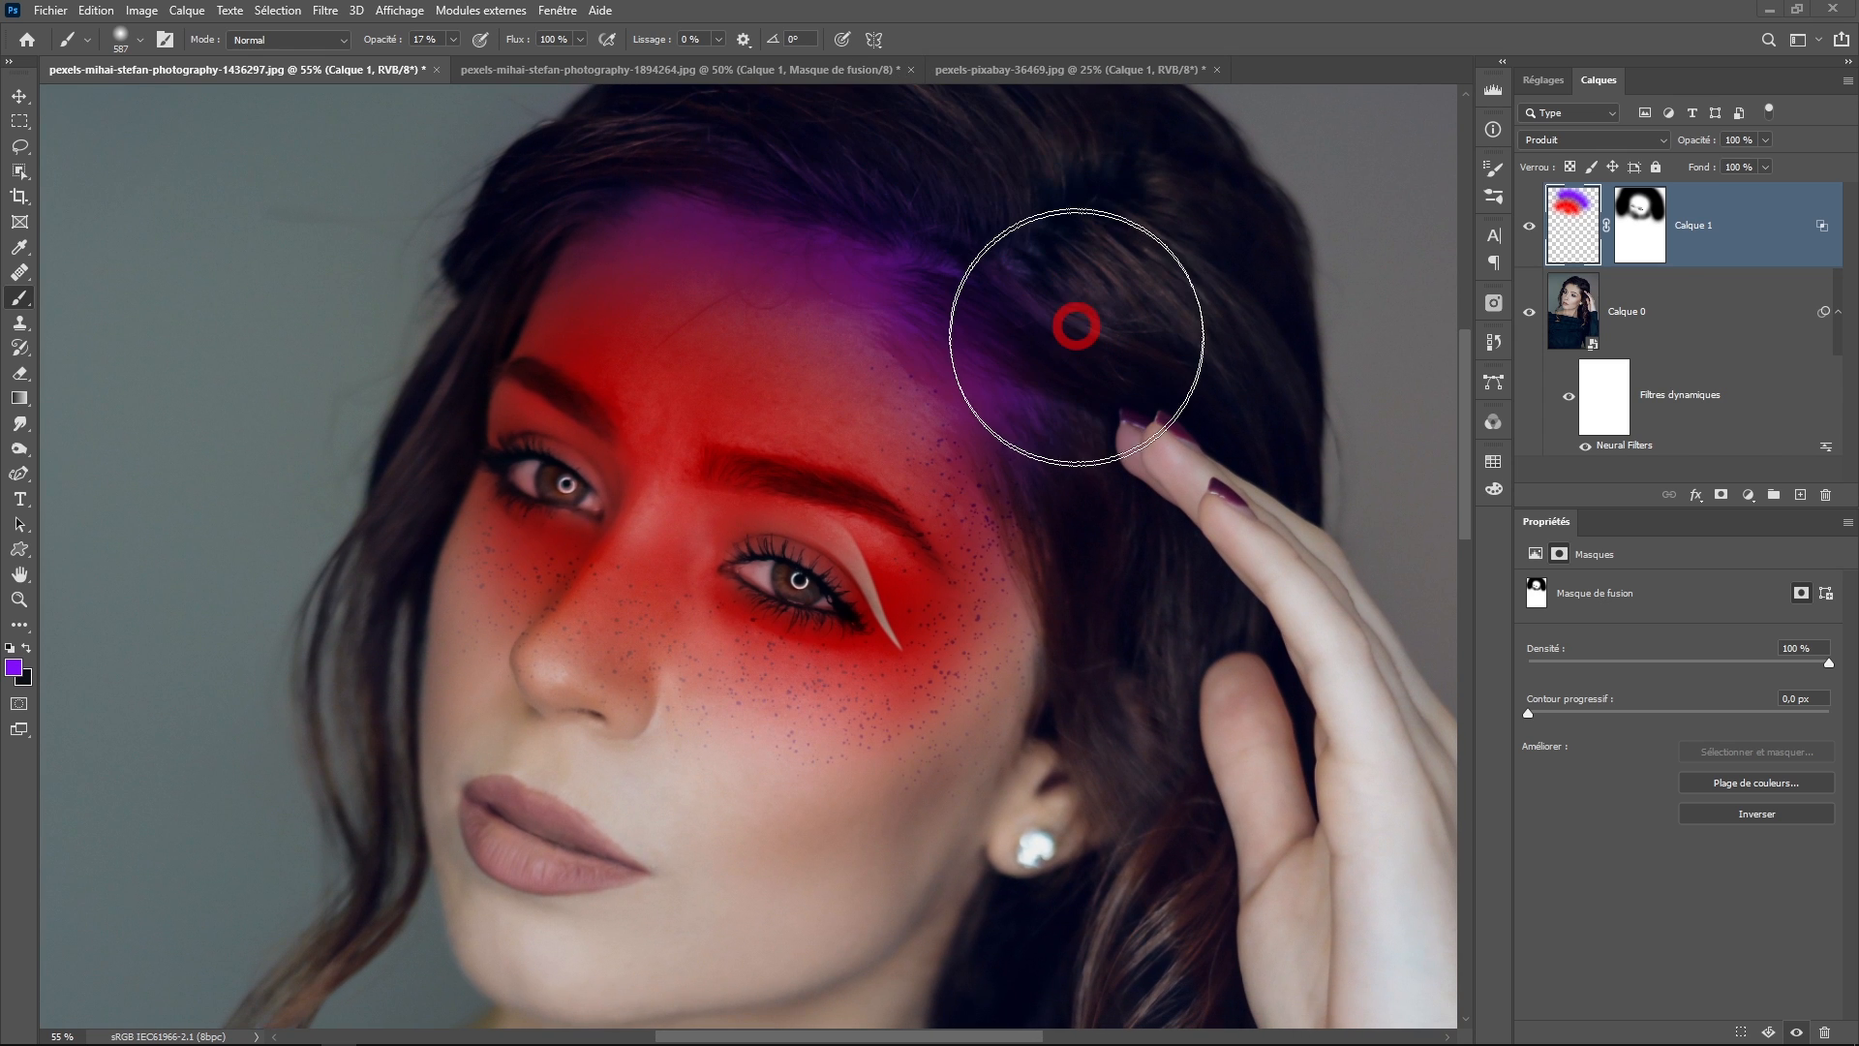
{"action": "scroll", "coordinate": [1076, 327], "scroll_direction": "up", "scroll_amount": 2}
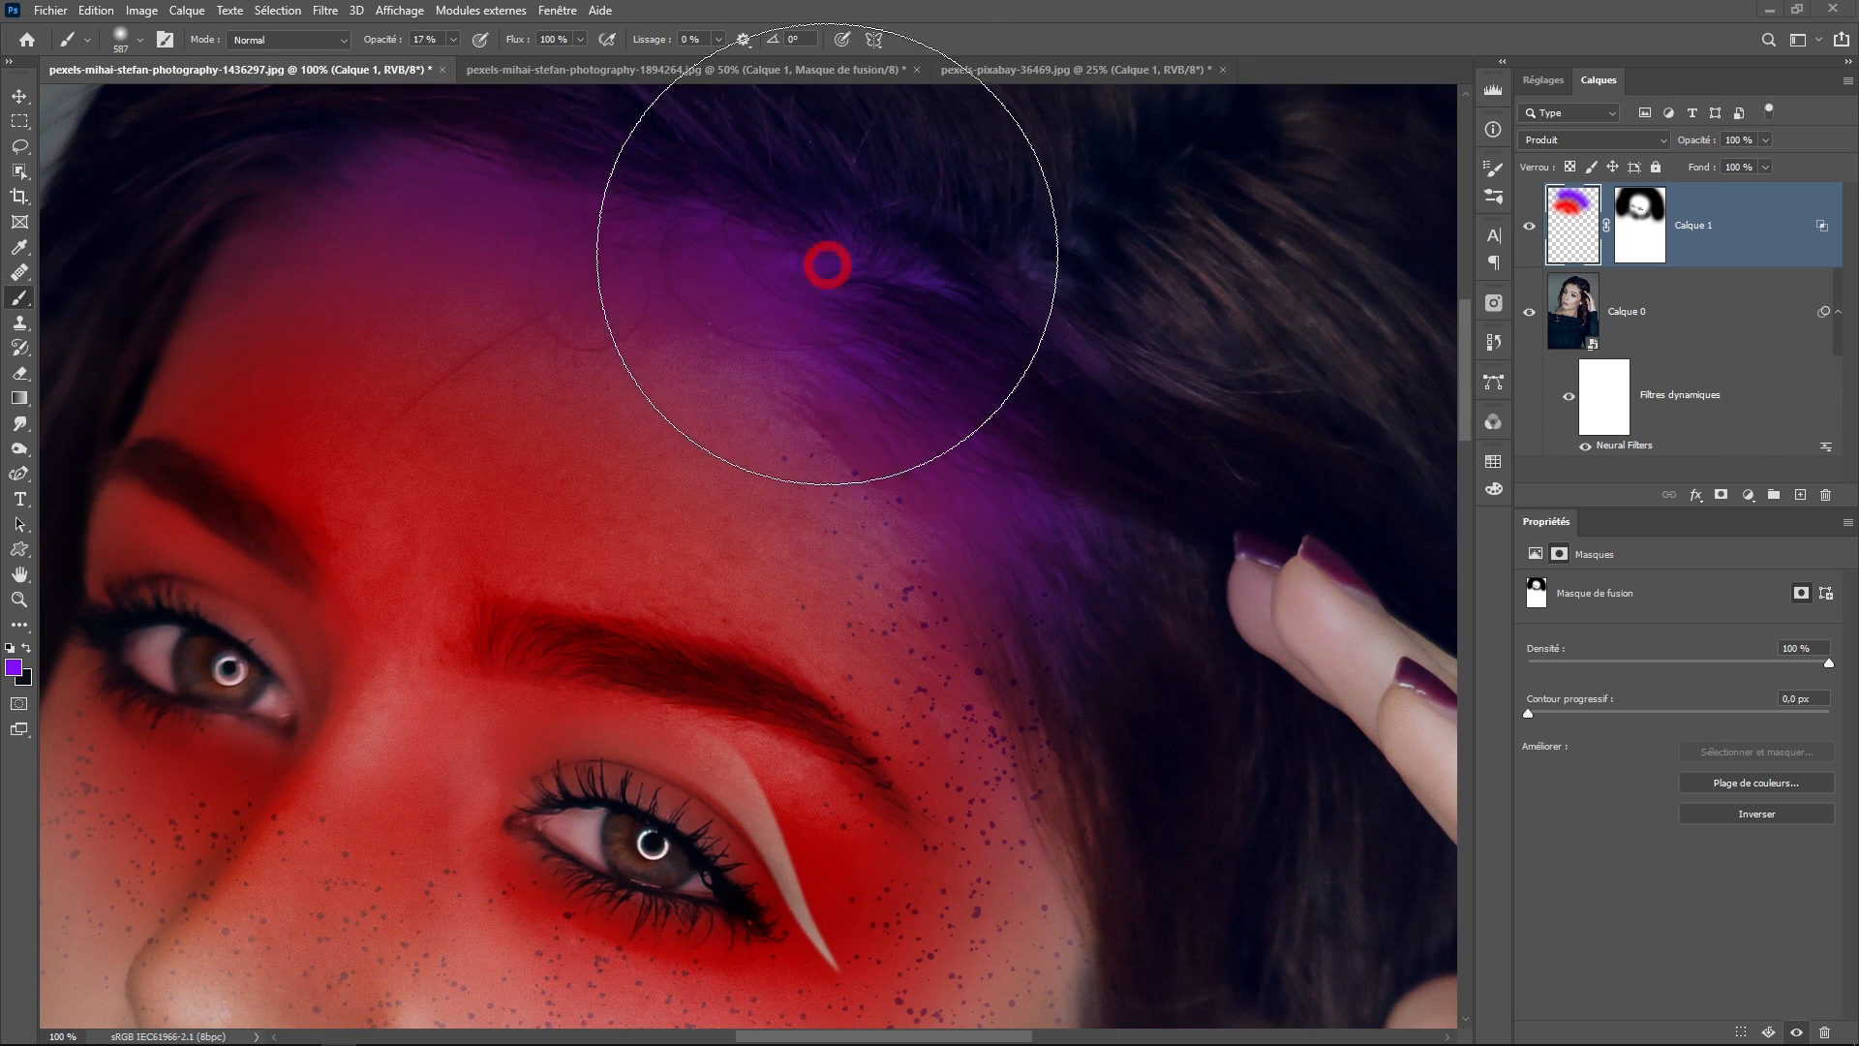
{"action": "left_click", "coordinate": [1168, 523], "text": "alt"}
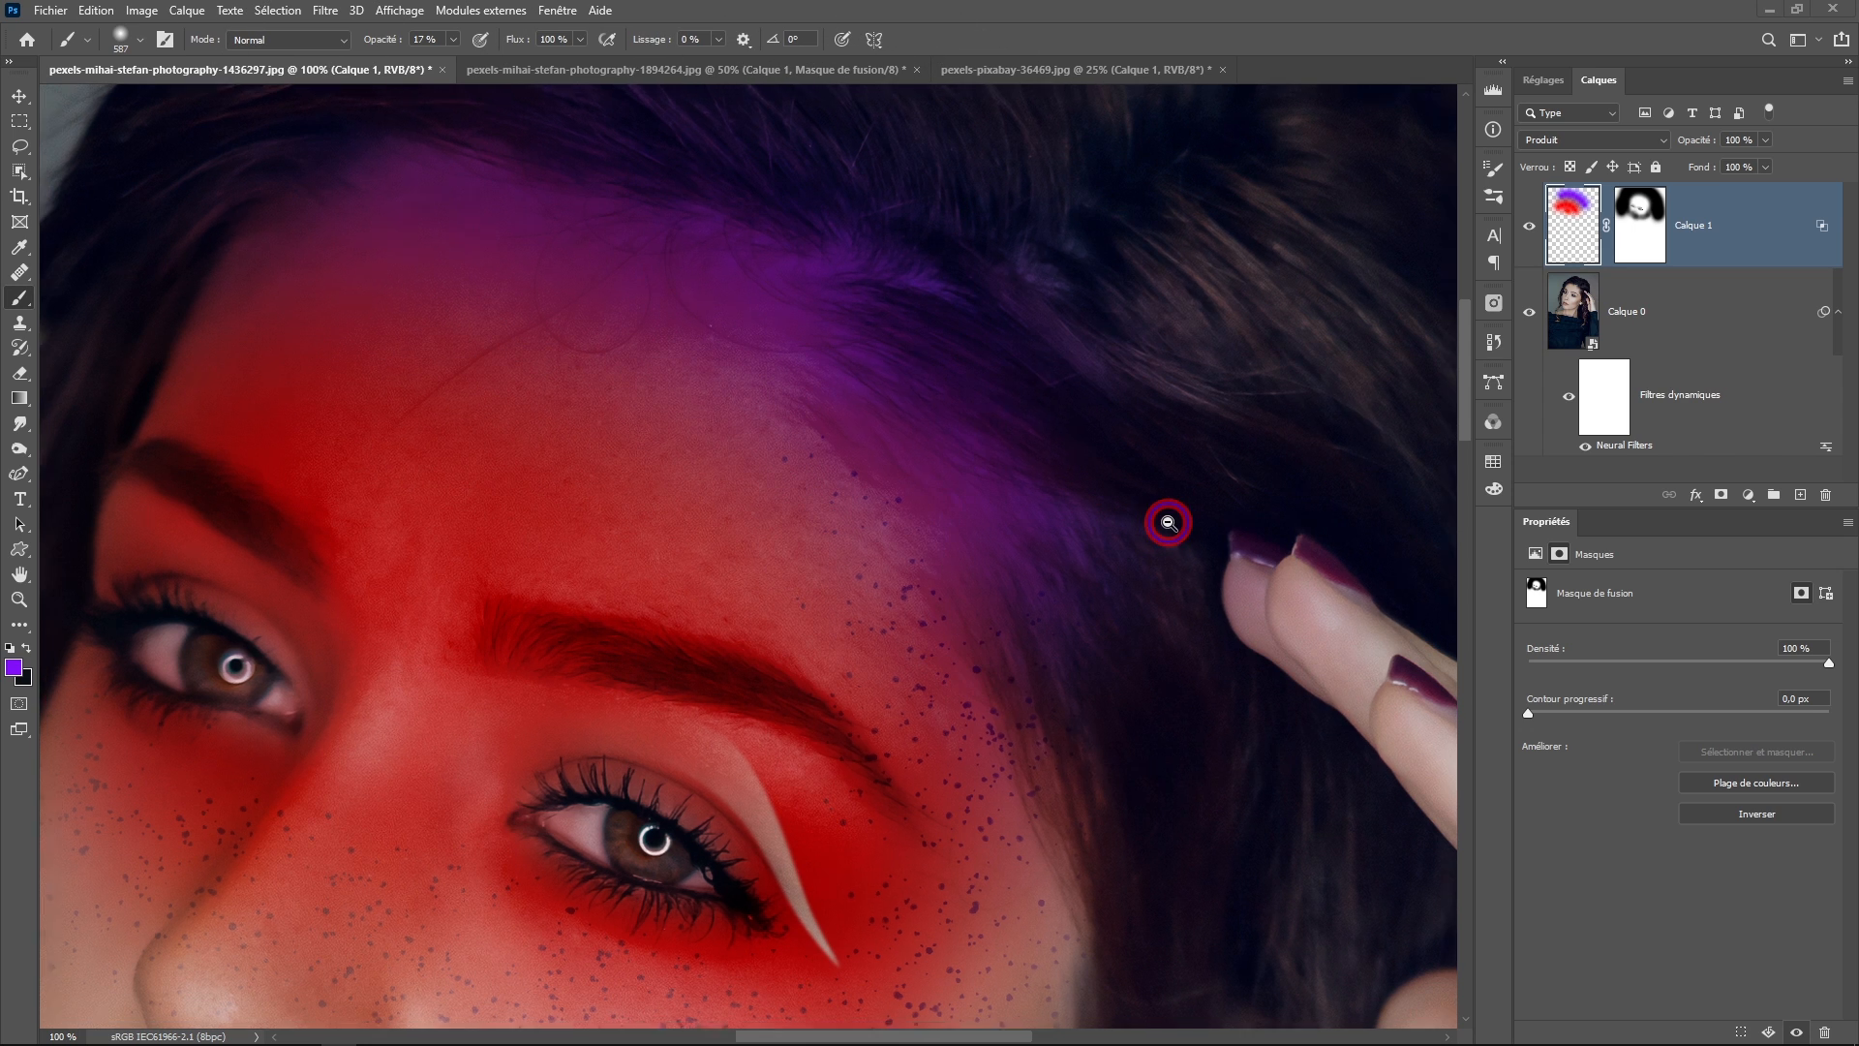
{"action": "left_click_drag", "start_coordinate": [1050, 568], "coordinate": [1017, 433]}
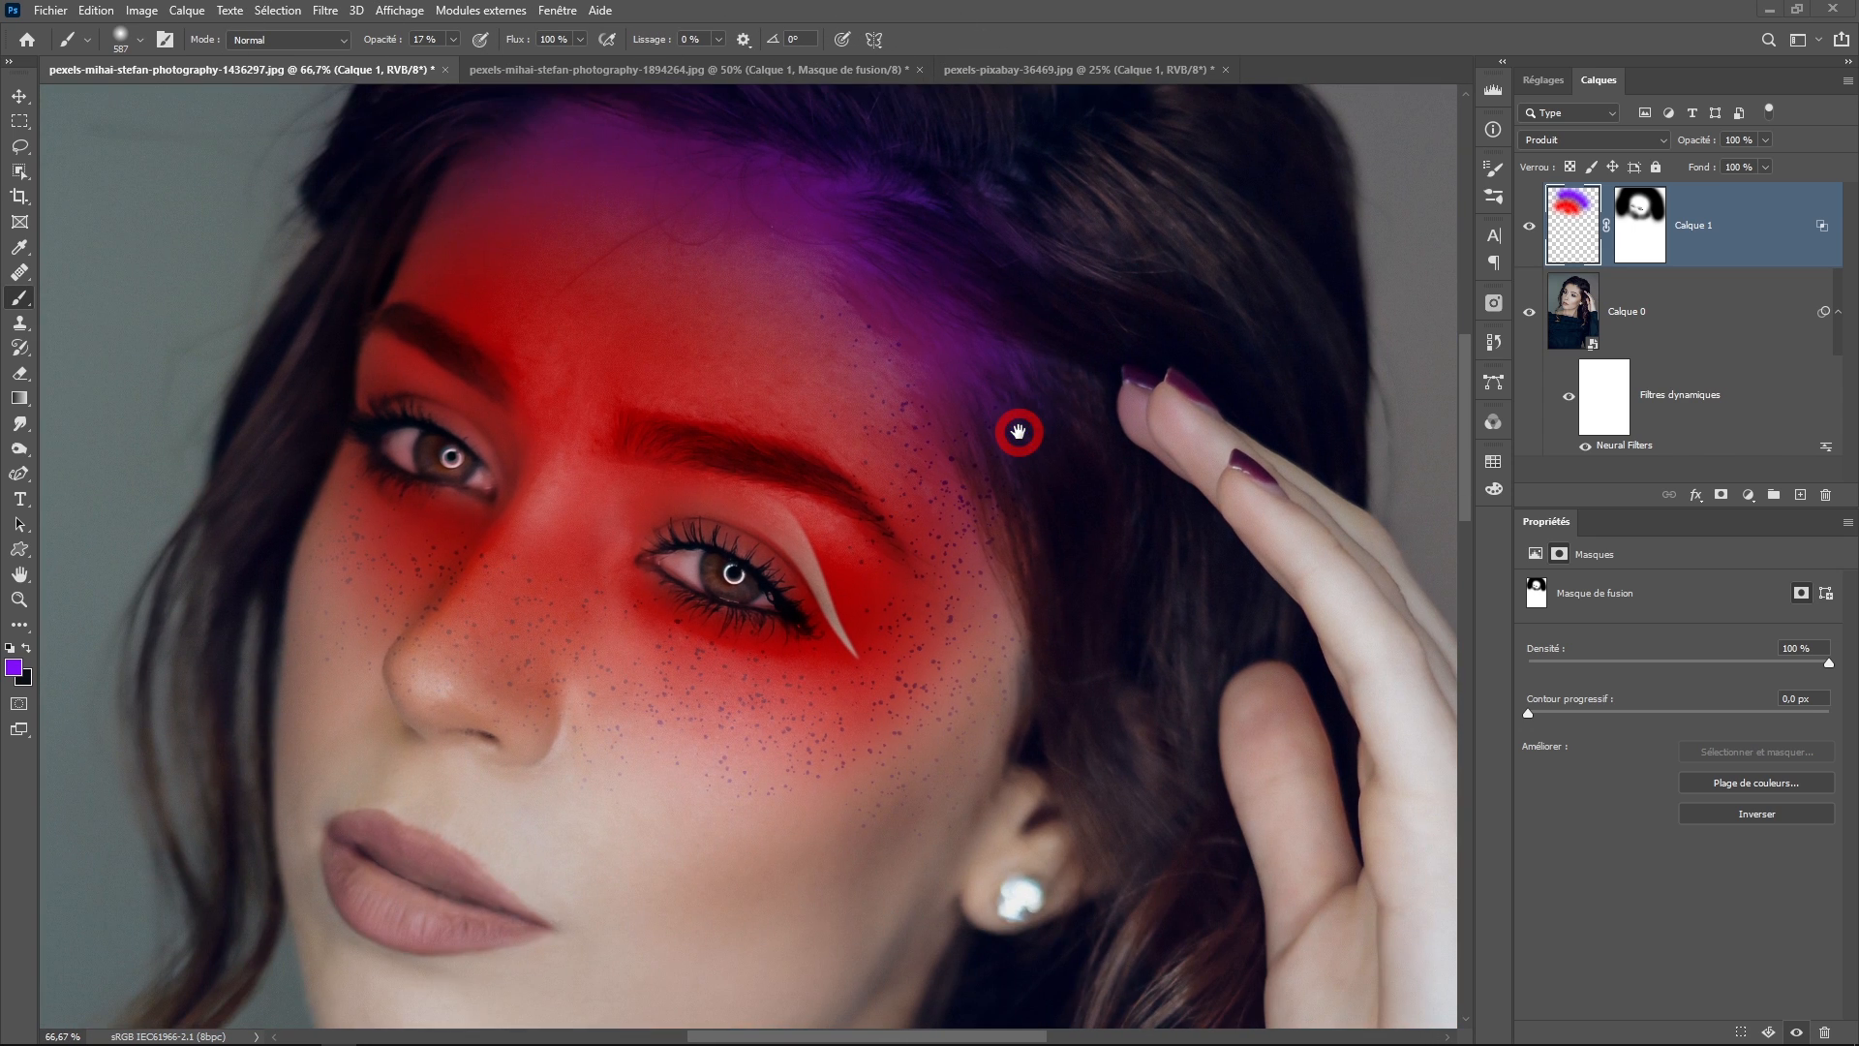
- In Calque 1's blending options, set the underlying layer's split white limit to 131 / 255 and apply the layer style
{"action": "left_click", "coordinate": [1812, 234]}
{"action": "double_click", "coordinate": [1815, 235]}
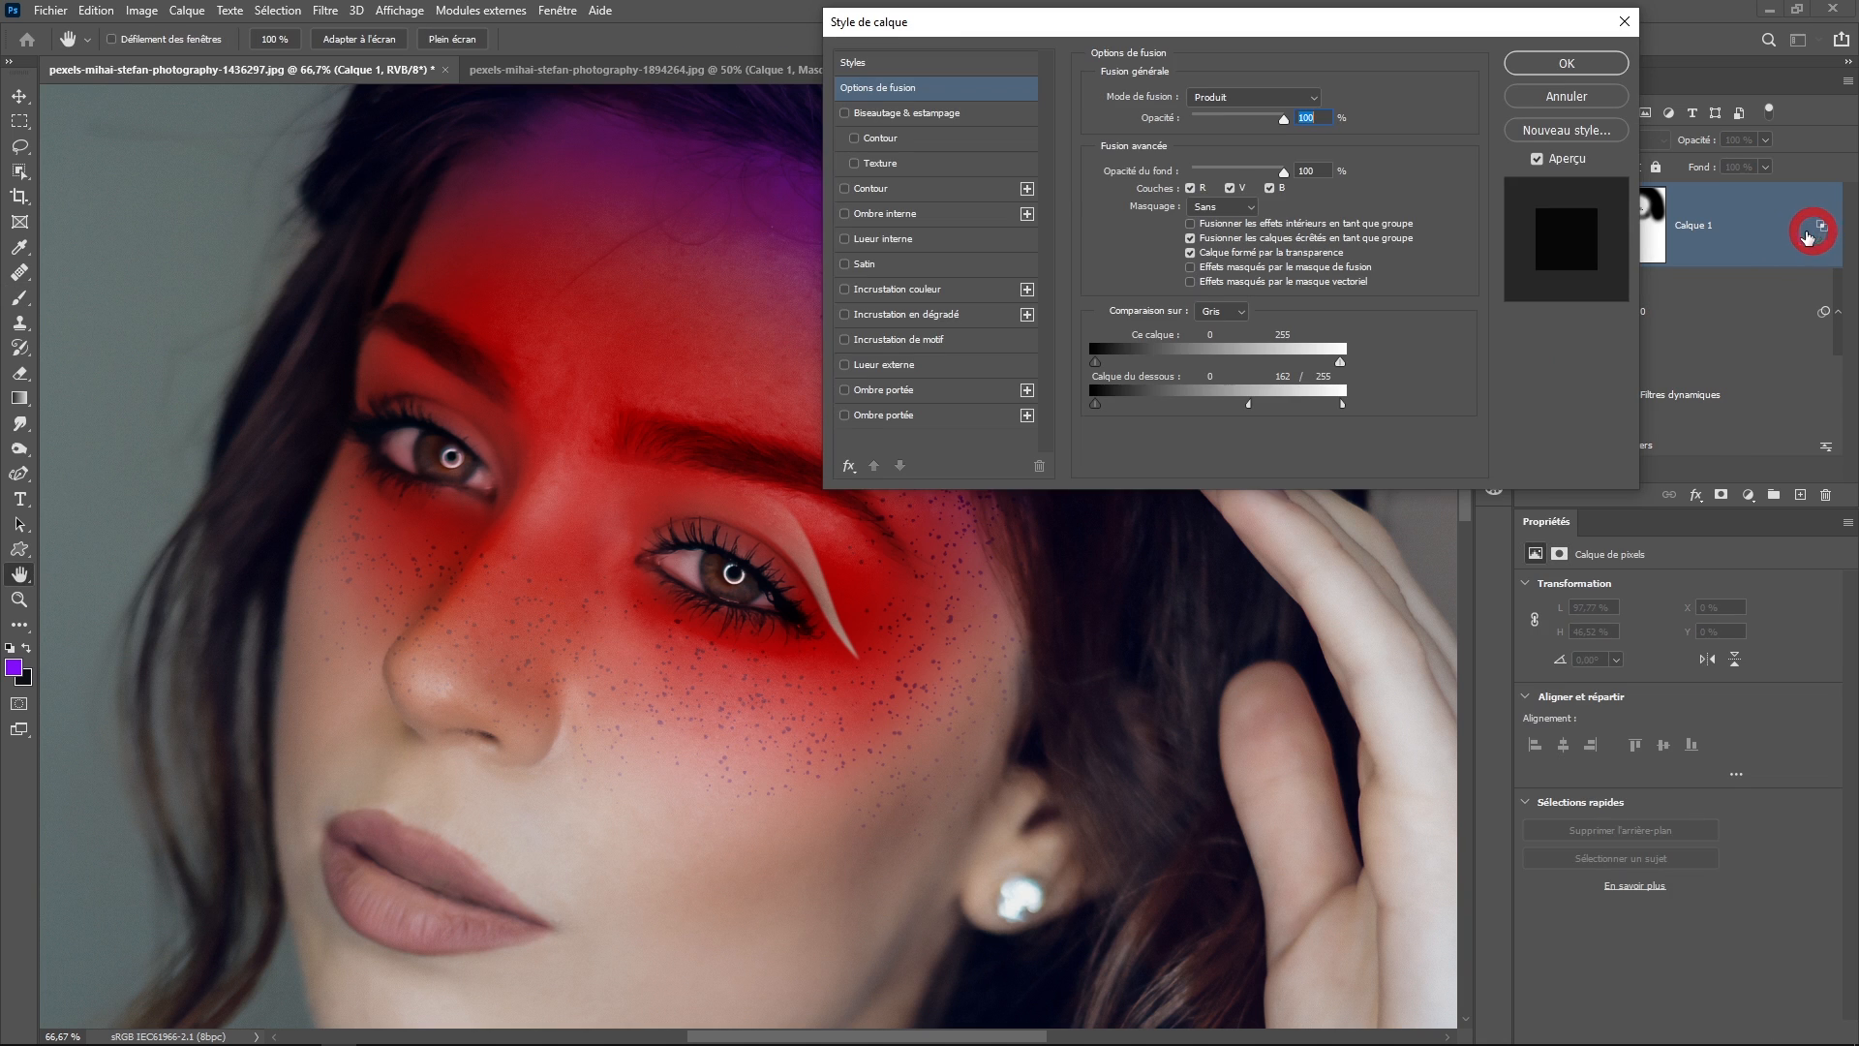
{"action": "left_click_drag", "start_coordinate": [1250, 415], "coordinate": [1220, 405]}
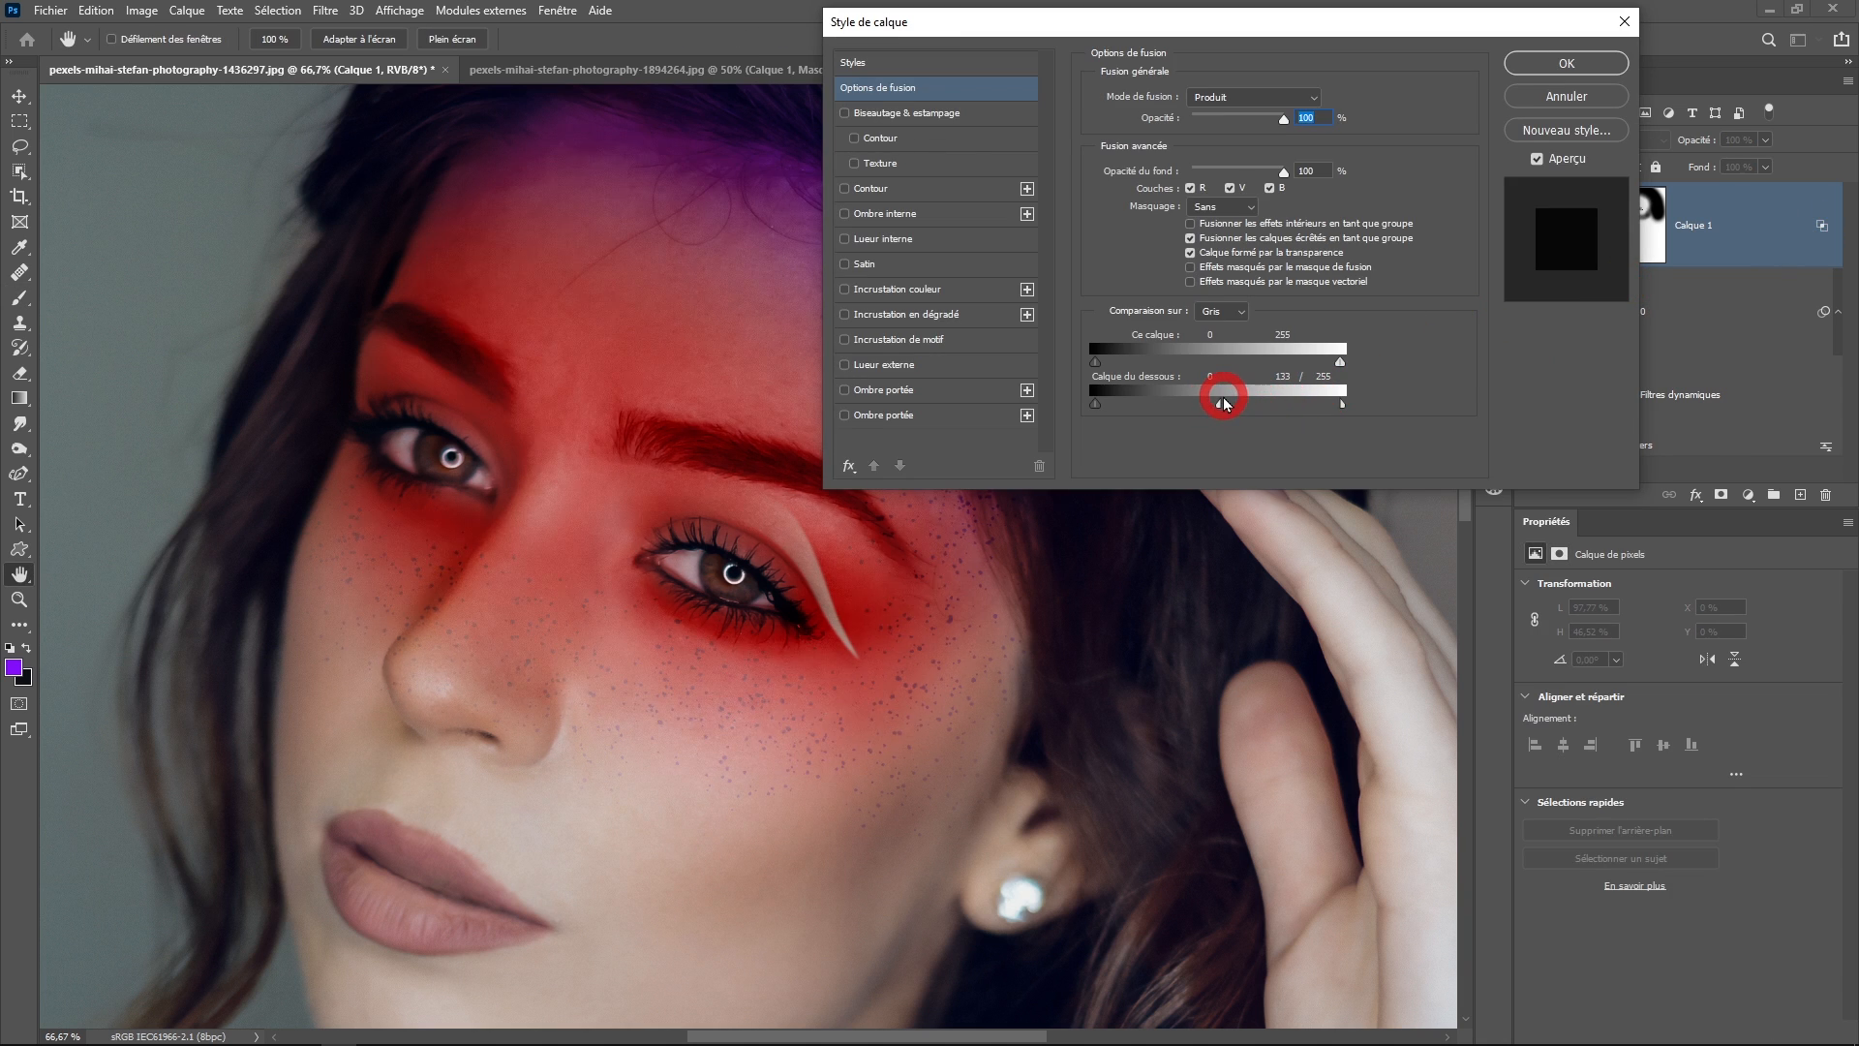
{"action": "left_click_drag", "start_coordinate": [1273, 26], "coordinate": [1463, 56]}
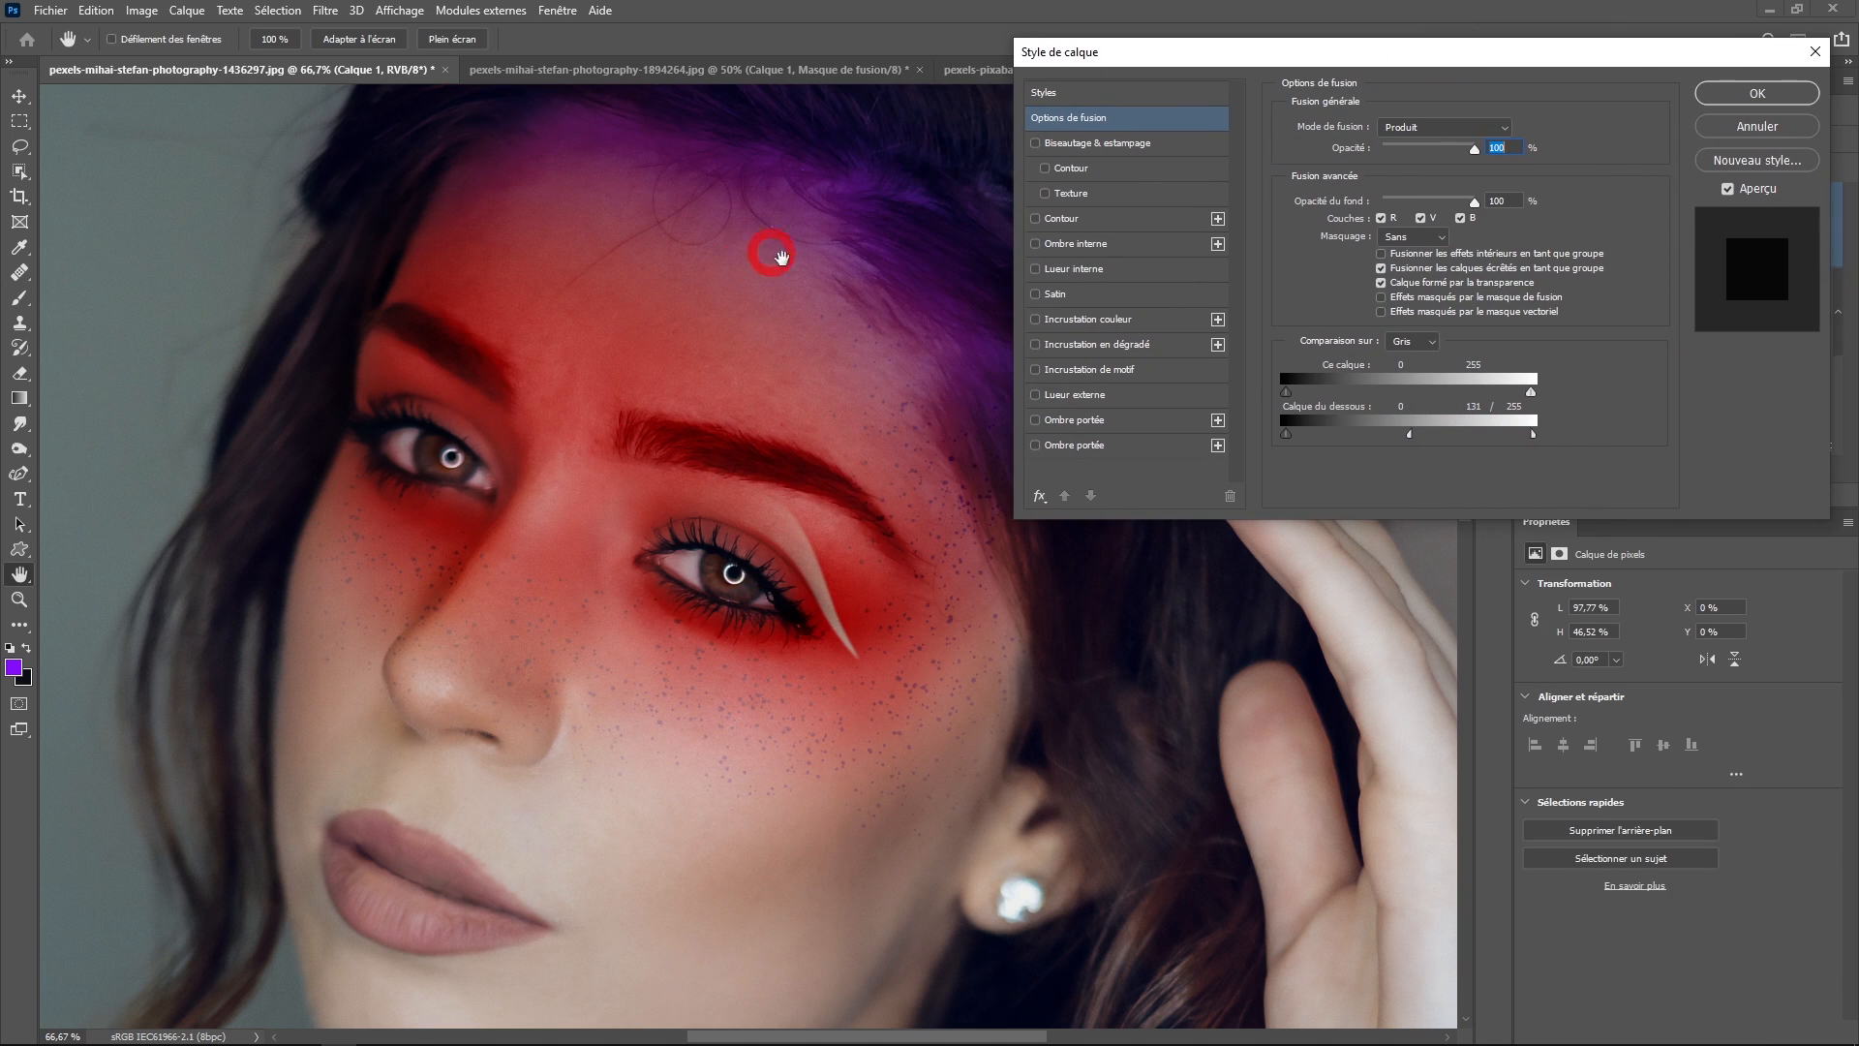
{"action": "mouse_move", "coordinate": [1533, 433]}
{"action": "left_mouse_down"}
{"action": "mouse_move", "coordinate": [1488, 438]}
{"action": "mouse_move", "coordinate": [1533, 434]}
{"action": "left_mouse_up"}
{"action": "mouse_move", "coordinate": [1408, 434]}
{"action": "left_mouse_down"}
{"action": "mouse_move", "coordinate": [1502, 432]}
{"action": "mouse_move", "coordinate": [1415, 436]}
{"action": "left_mouse_up"}
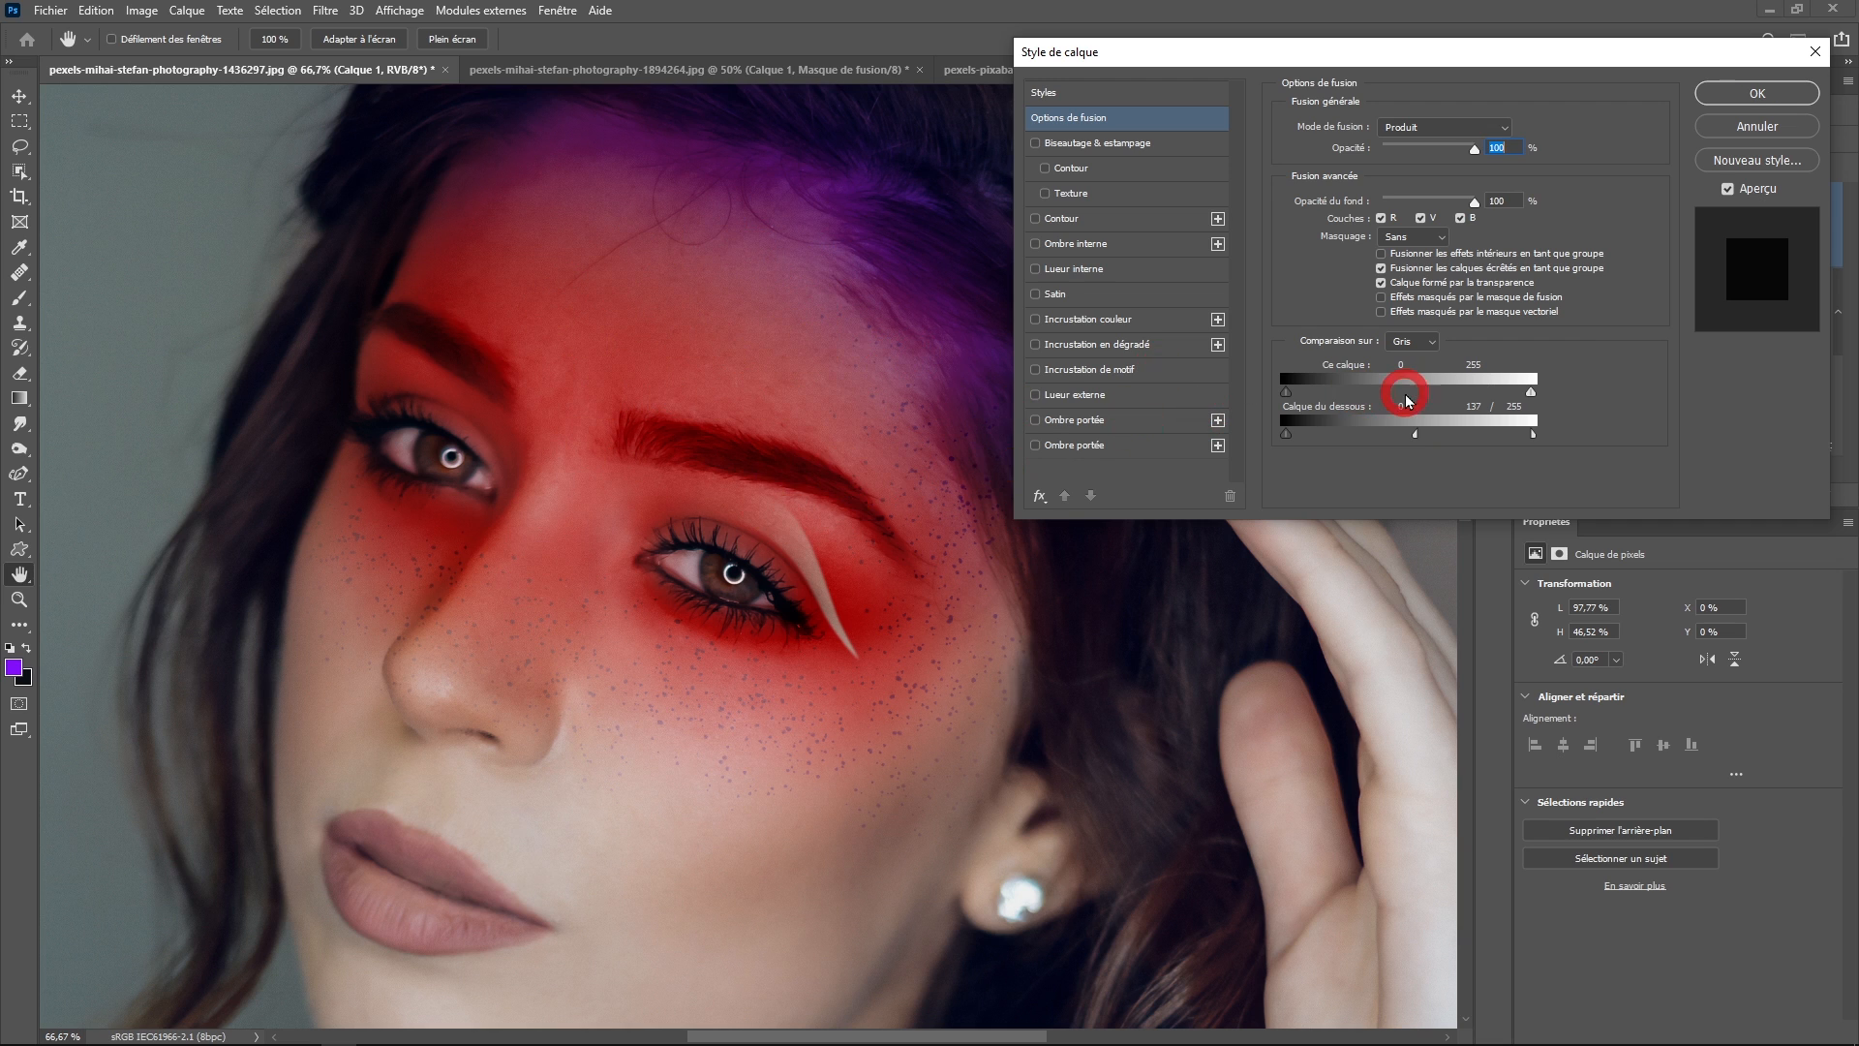
{"action": "mouse_move", "coordinate": [1412, 436]}
{"action": "left_mouse_down"}
{"action": "mouse_move", "coordinate": [1468, 439]}
{"action": "mouse_move", "coordinate": [1445, 433]}
{"action": "left_mouse_up"}
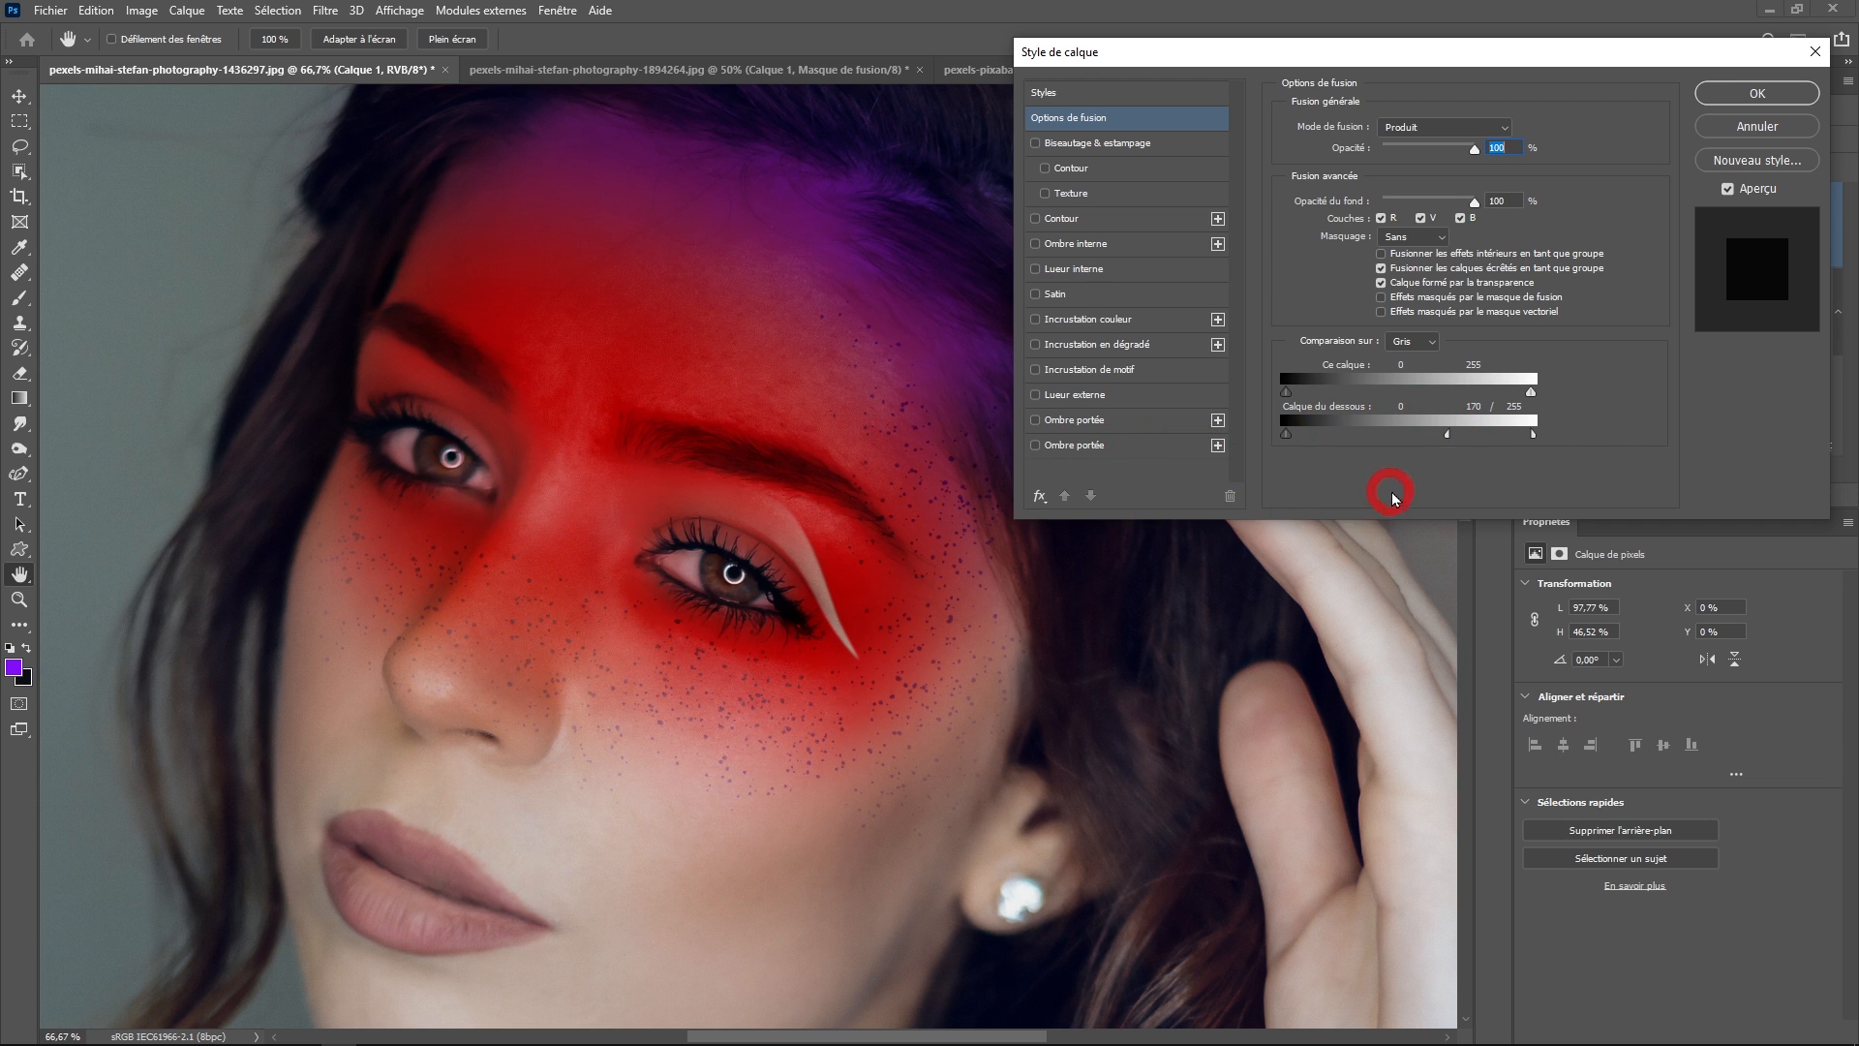
{"action": "left_click_drag", "start_coordinate": [1446, 434], "coordinate": [1423, 436]}
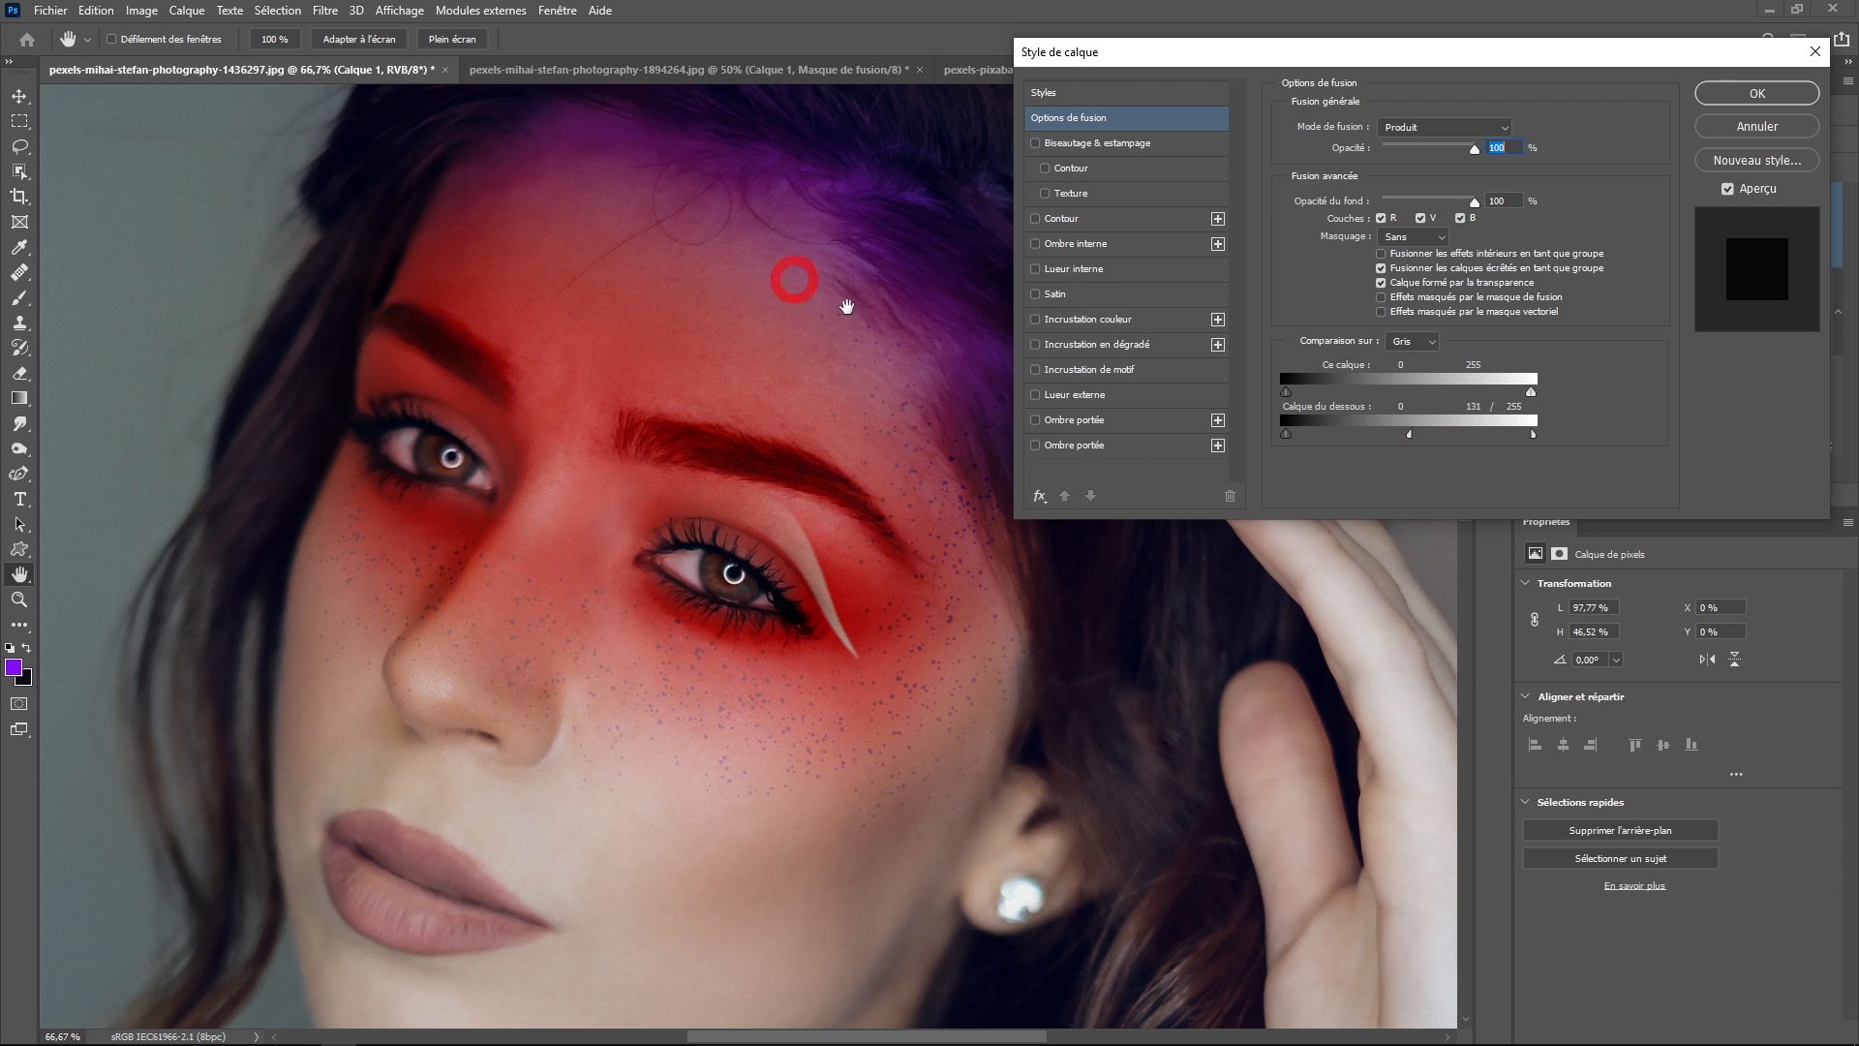
{"action": "left_click", "coordinate": [1757, 96]}
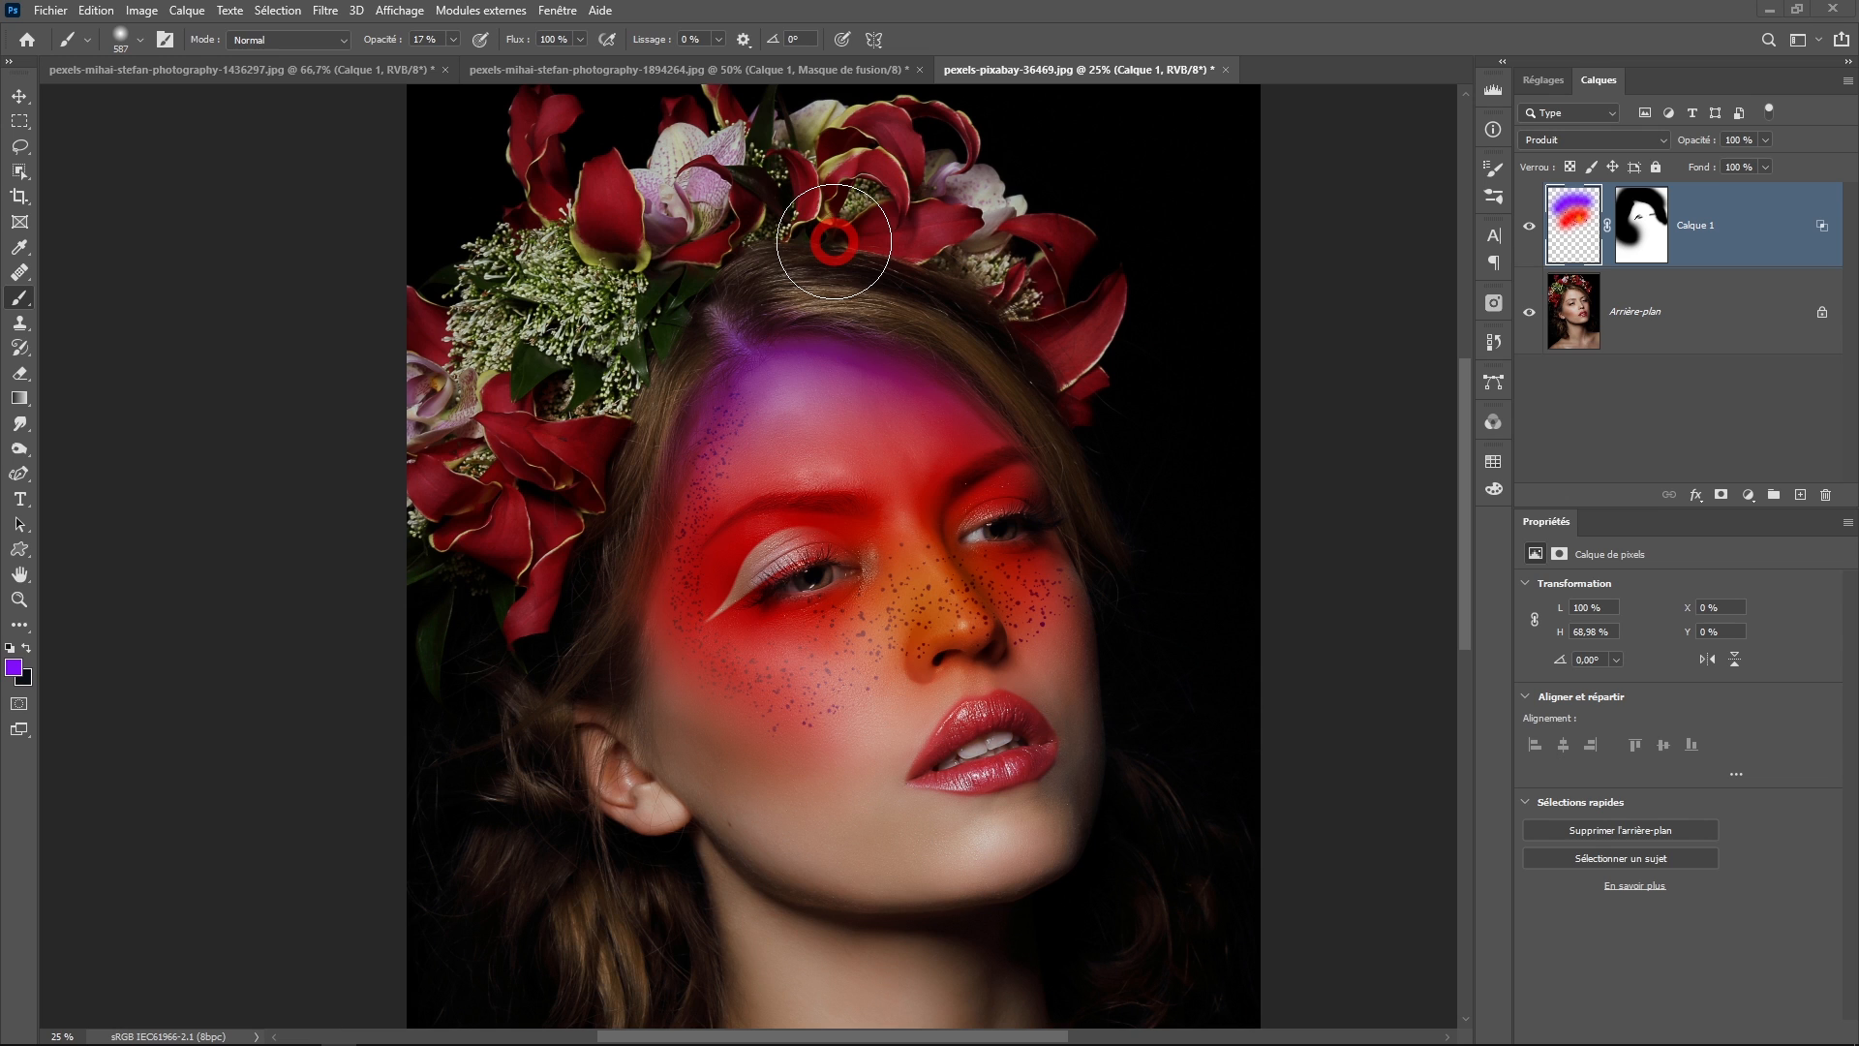
- Compare the makeup on pexels-pixabay-36469.jpg with that on pexels-mihai-stefan-photography-1894264.jpg, and return to the flower-crown portrait
{"action": "left_click", "coordinate": [937, 425], "text": "ctrl"}
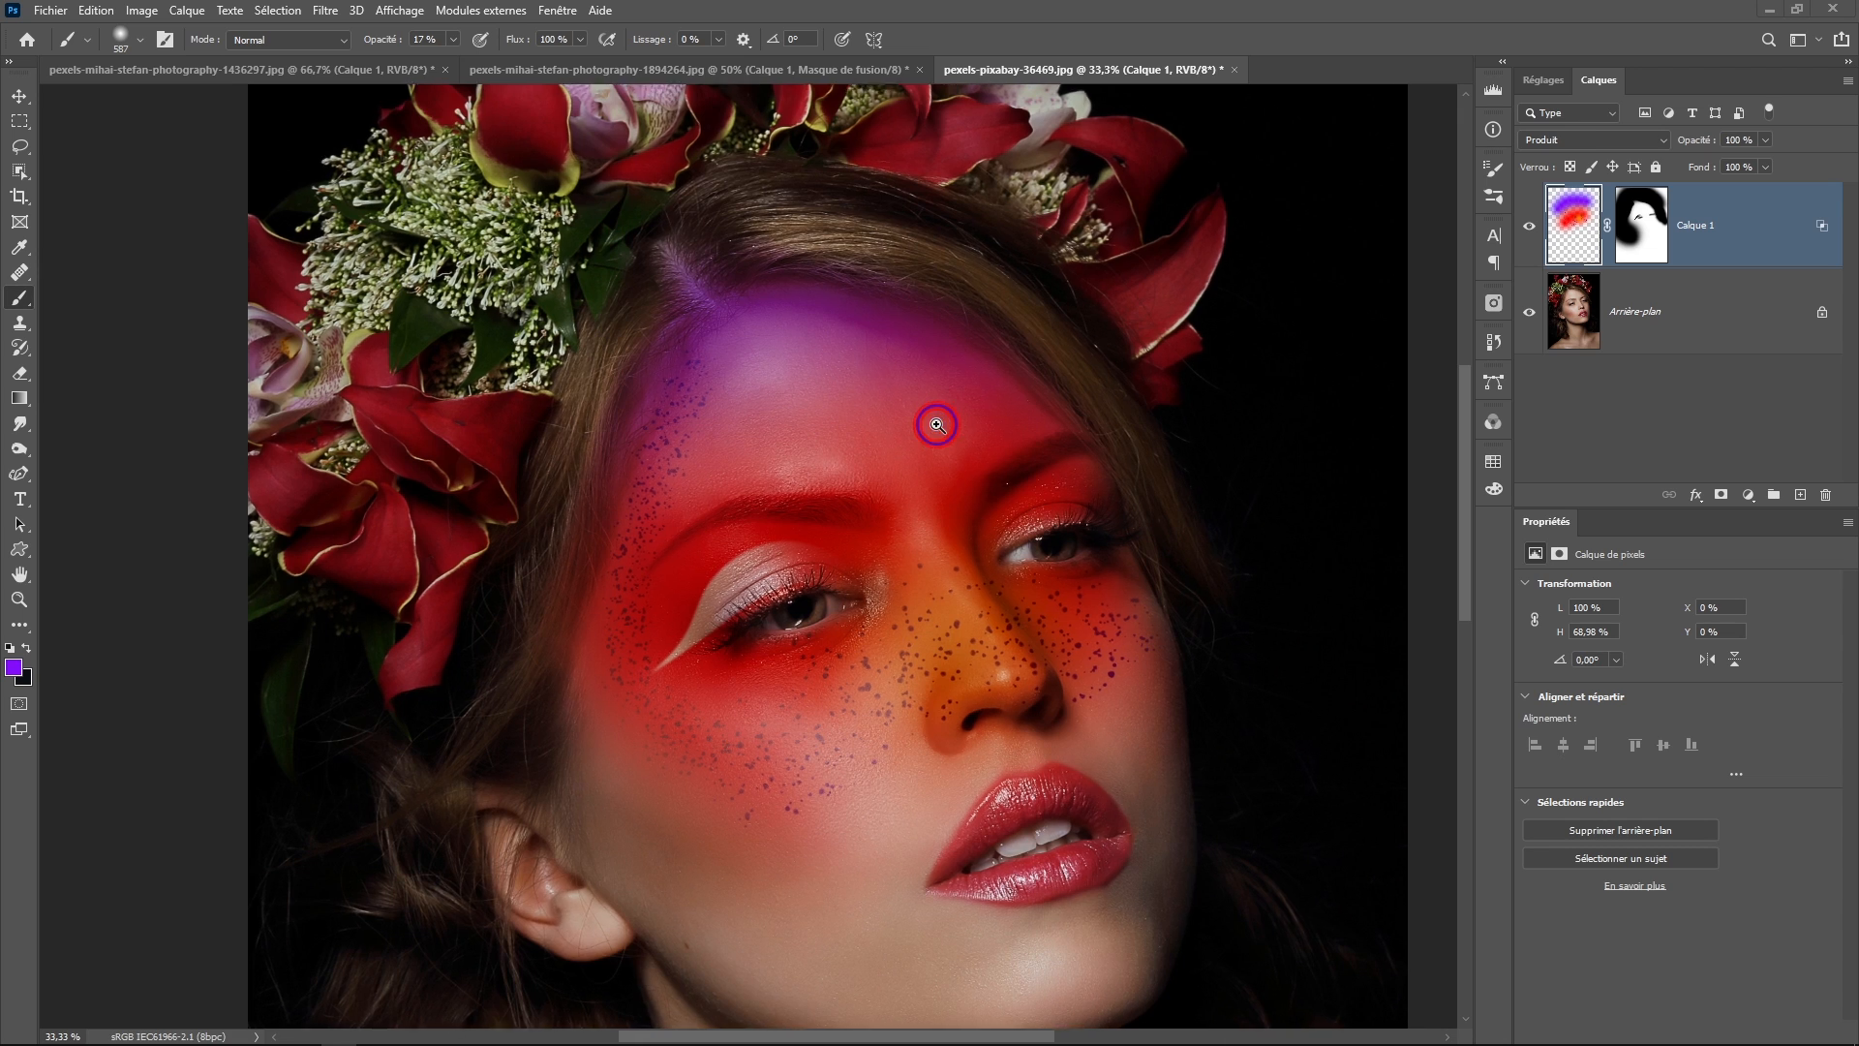
{"action": "left_click", "coordinate": [939, 424], "text": "ctrl+alt"}
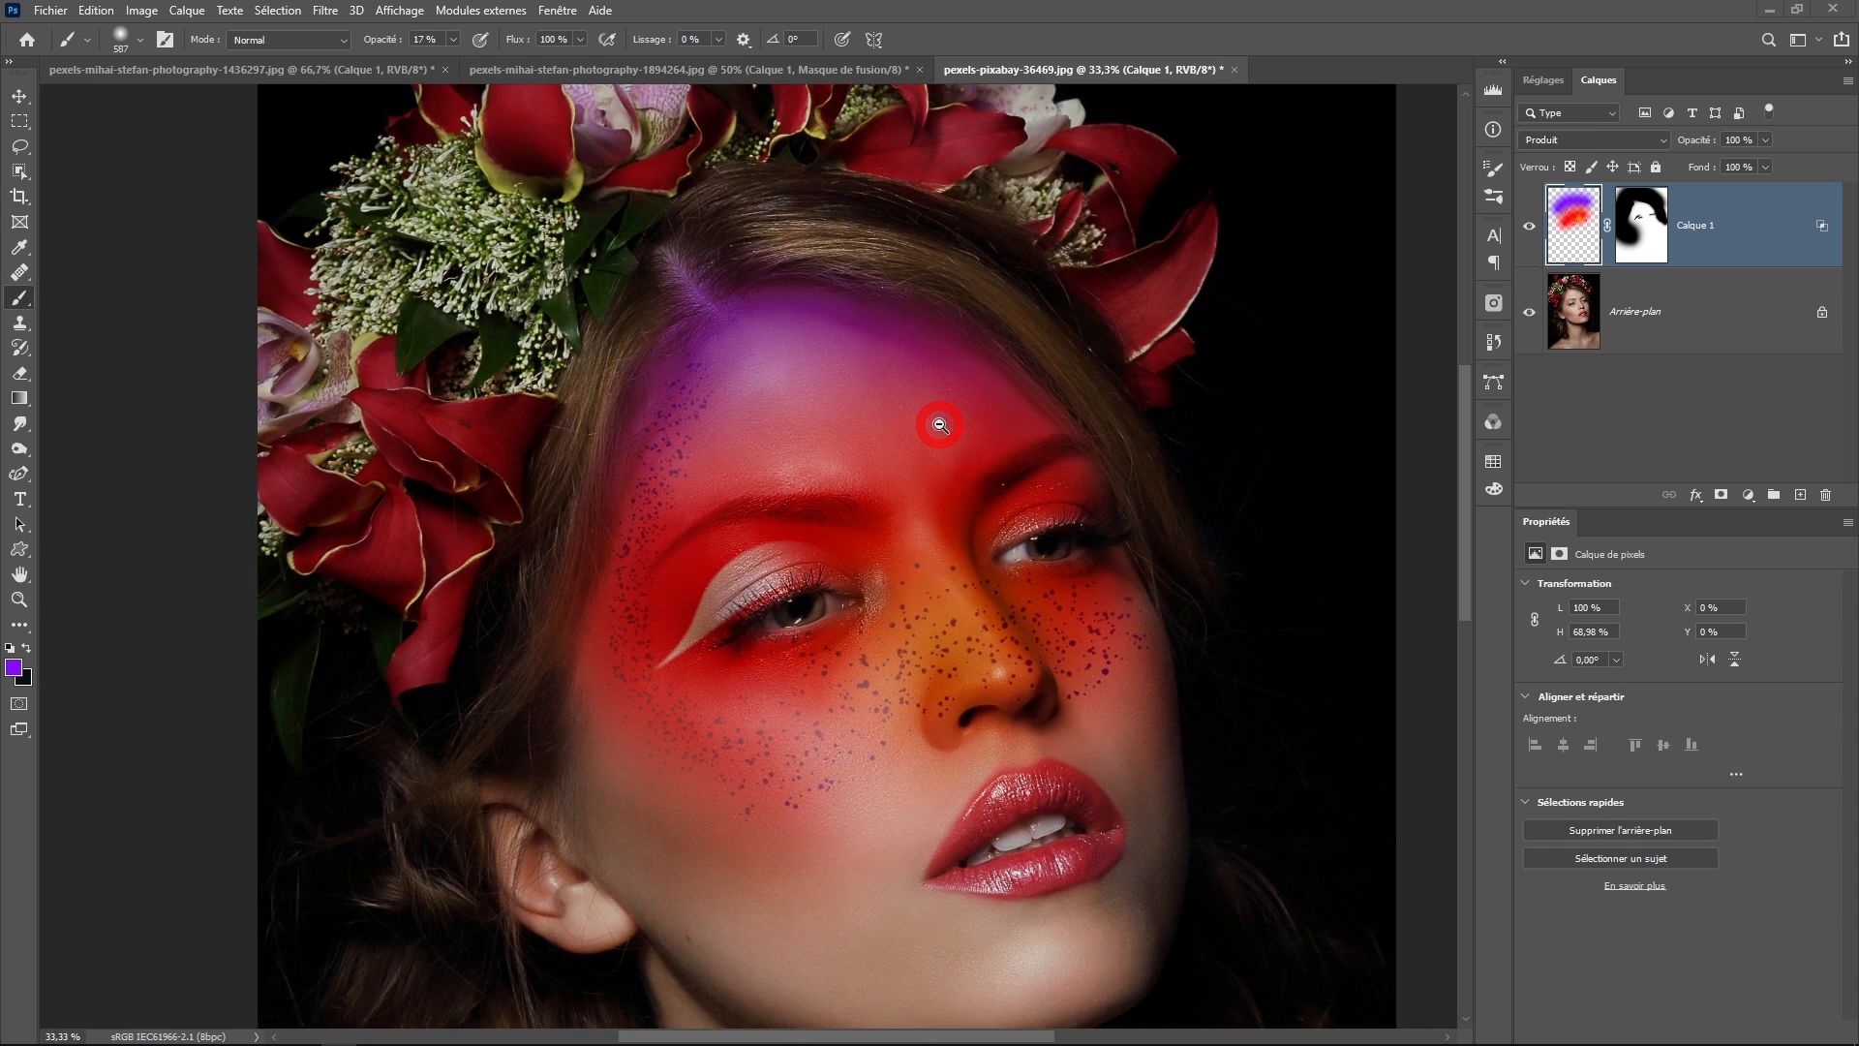
{"action": "left_click_drag", "start_coordinate": [939, 424], "coordinate": [852, 377]}
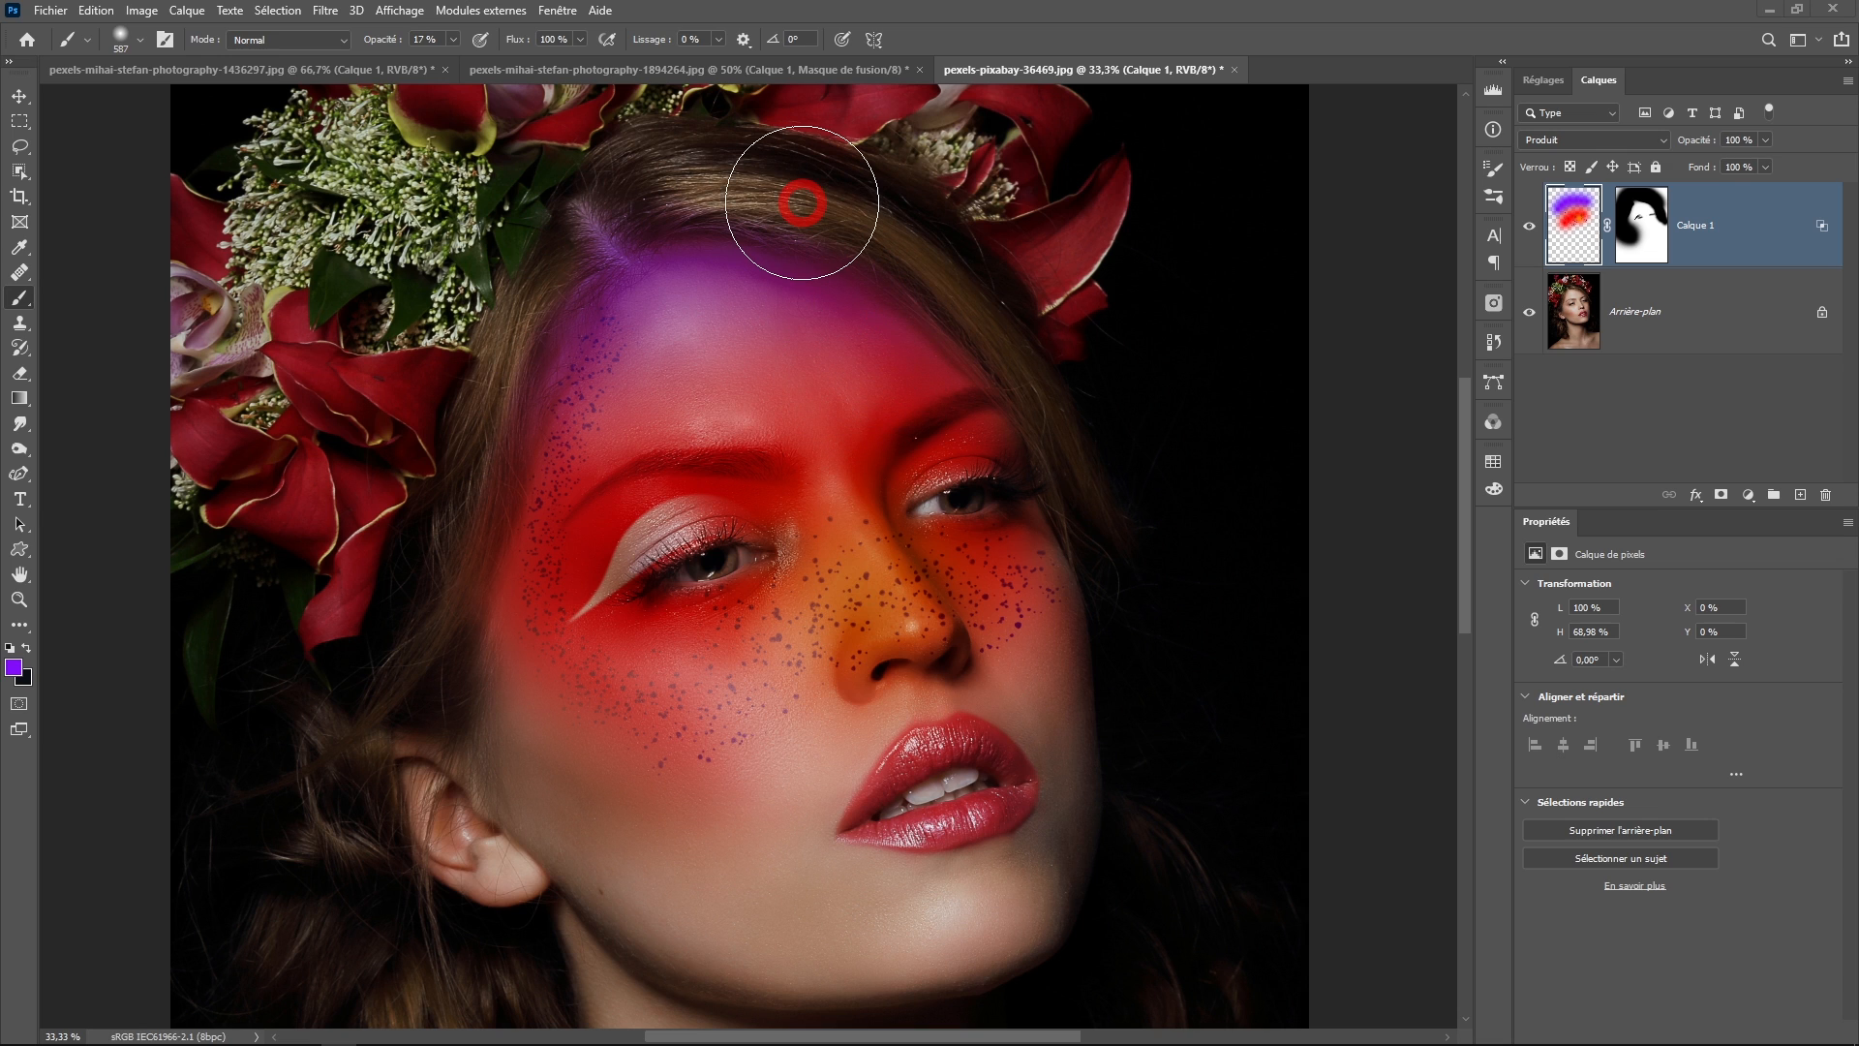
{"action": "left_click", "coordinate": [731, 74]}
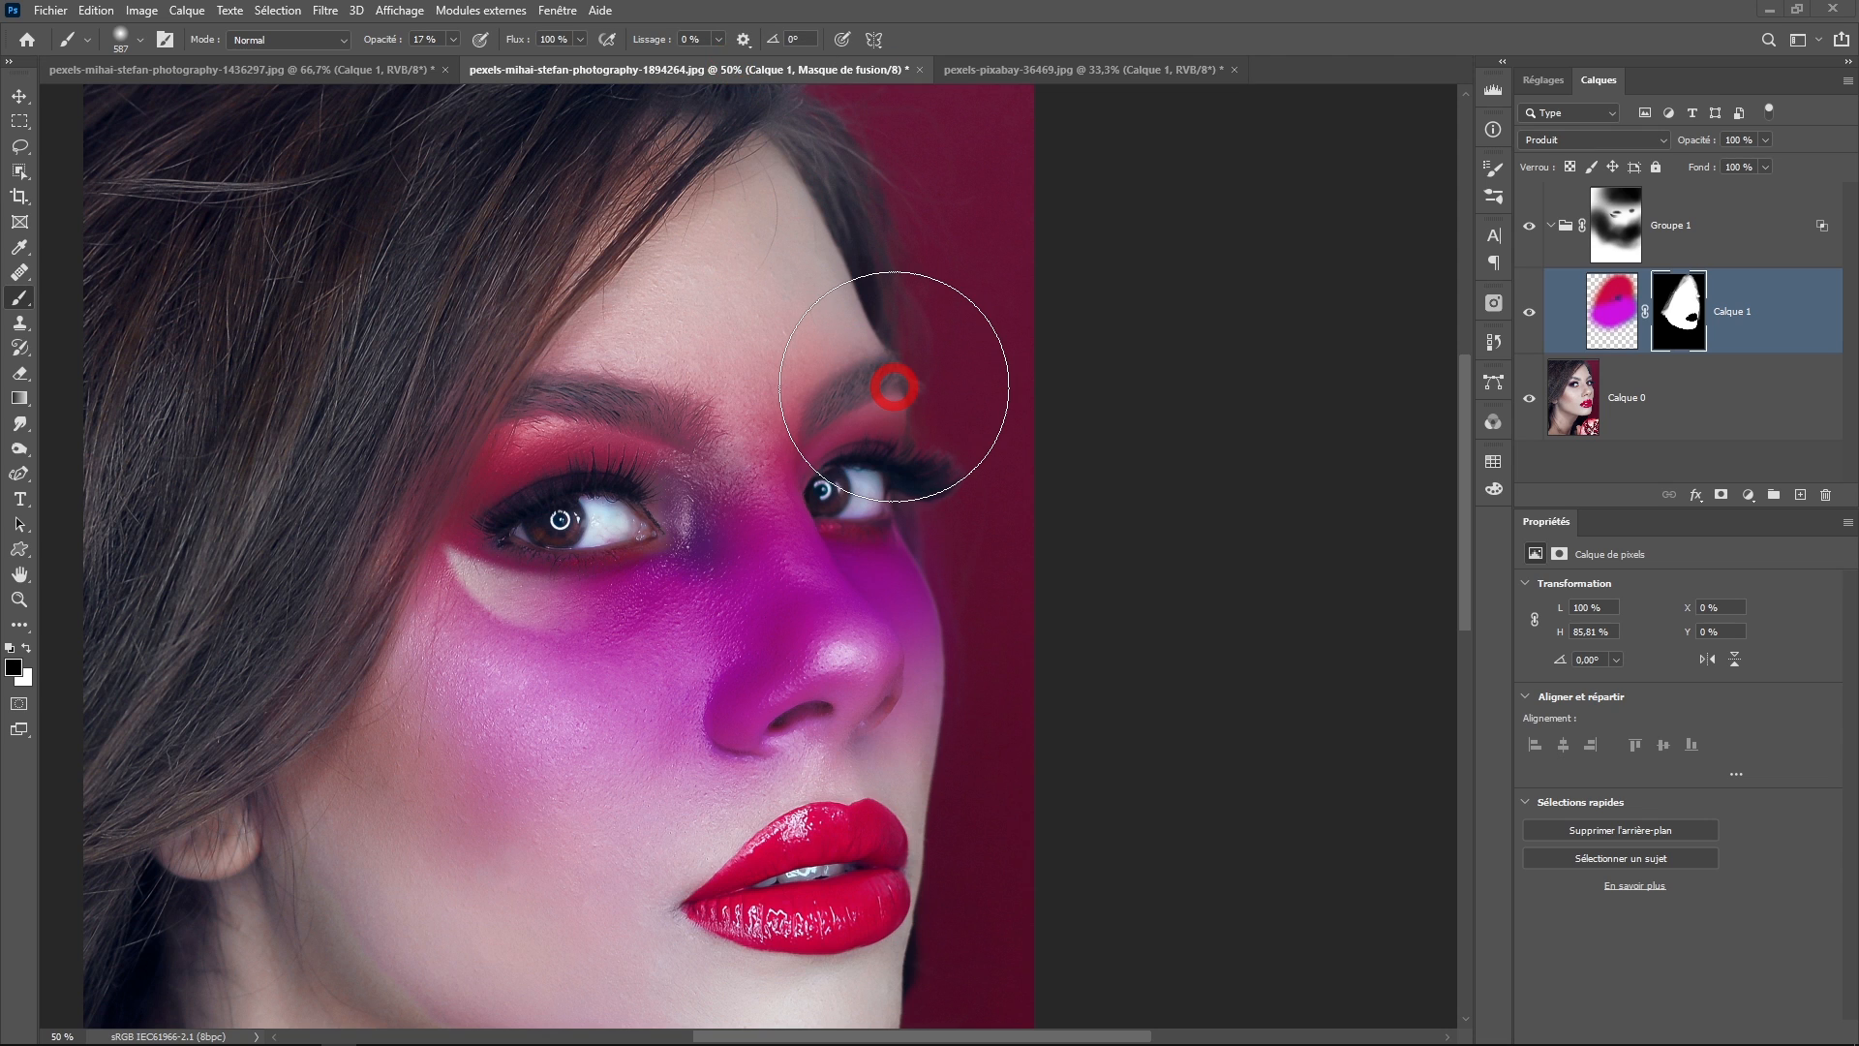
{"action": "left_click", "coordinate": [813, 471], "text": "alt"}
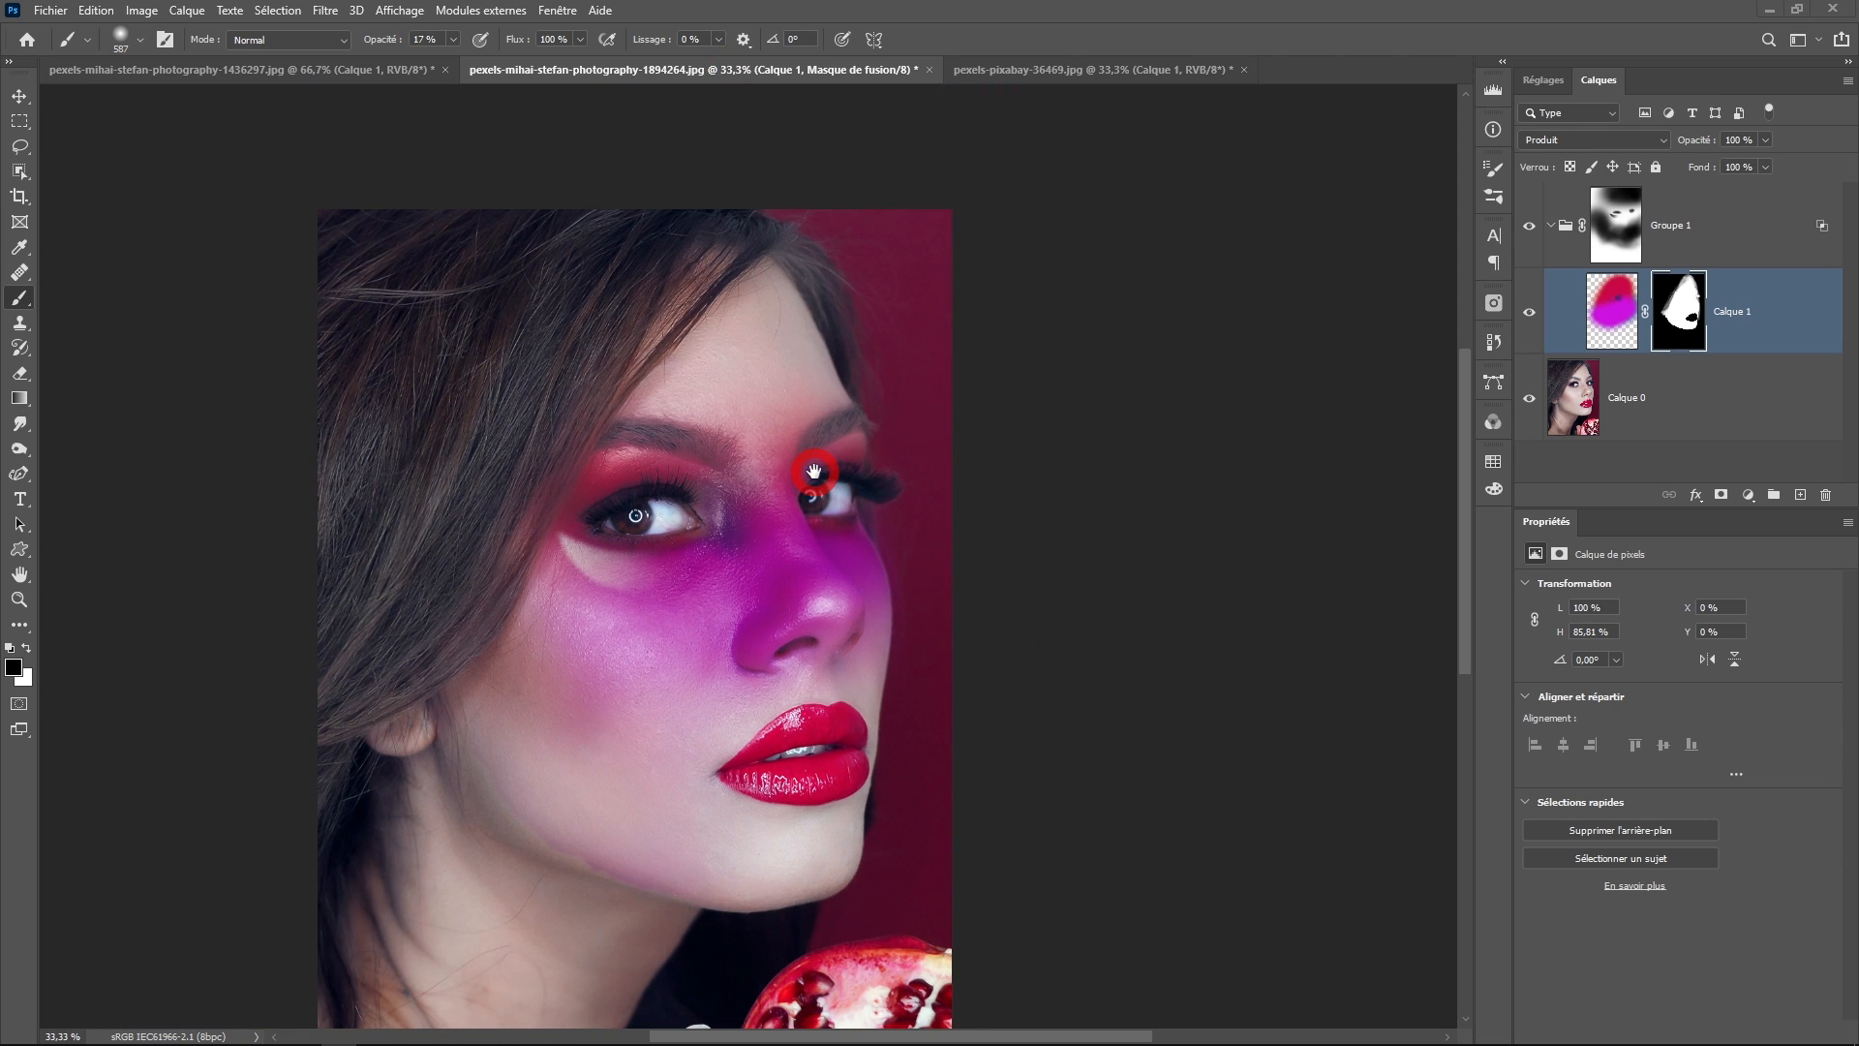
{"action": "left_click", "coordinate": [1019, 73]}
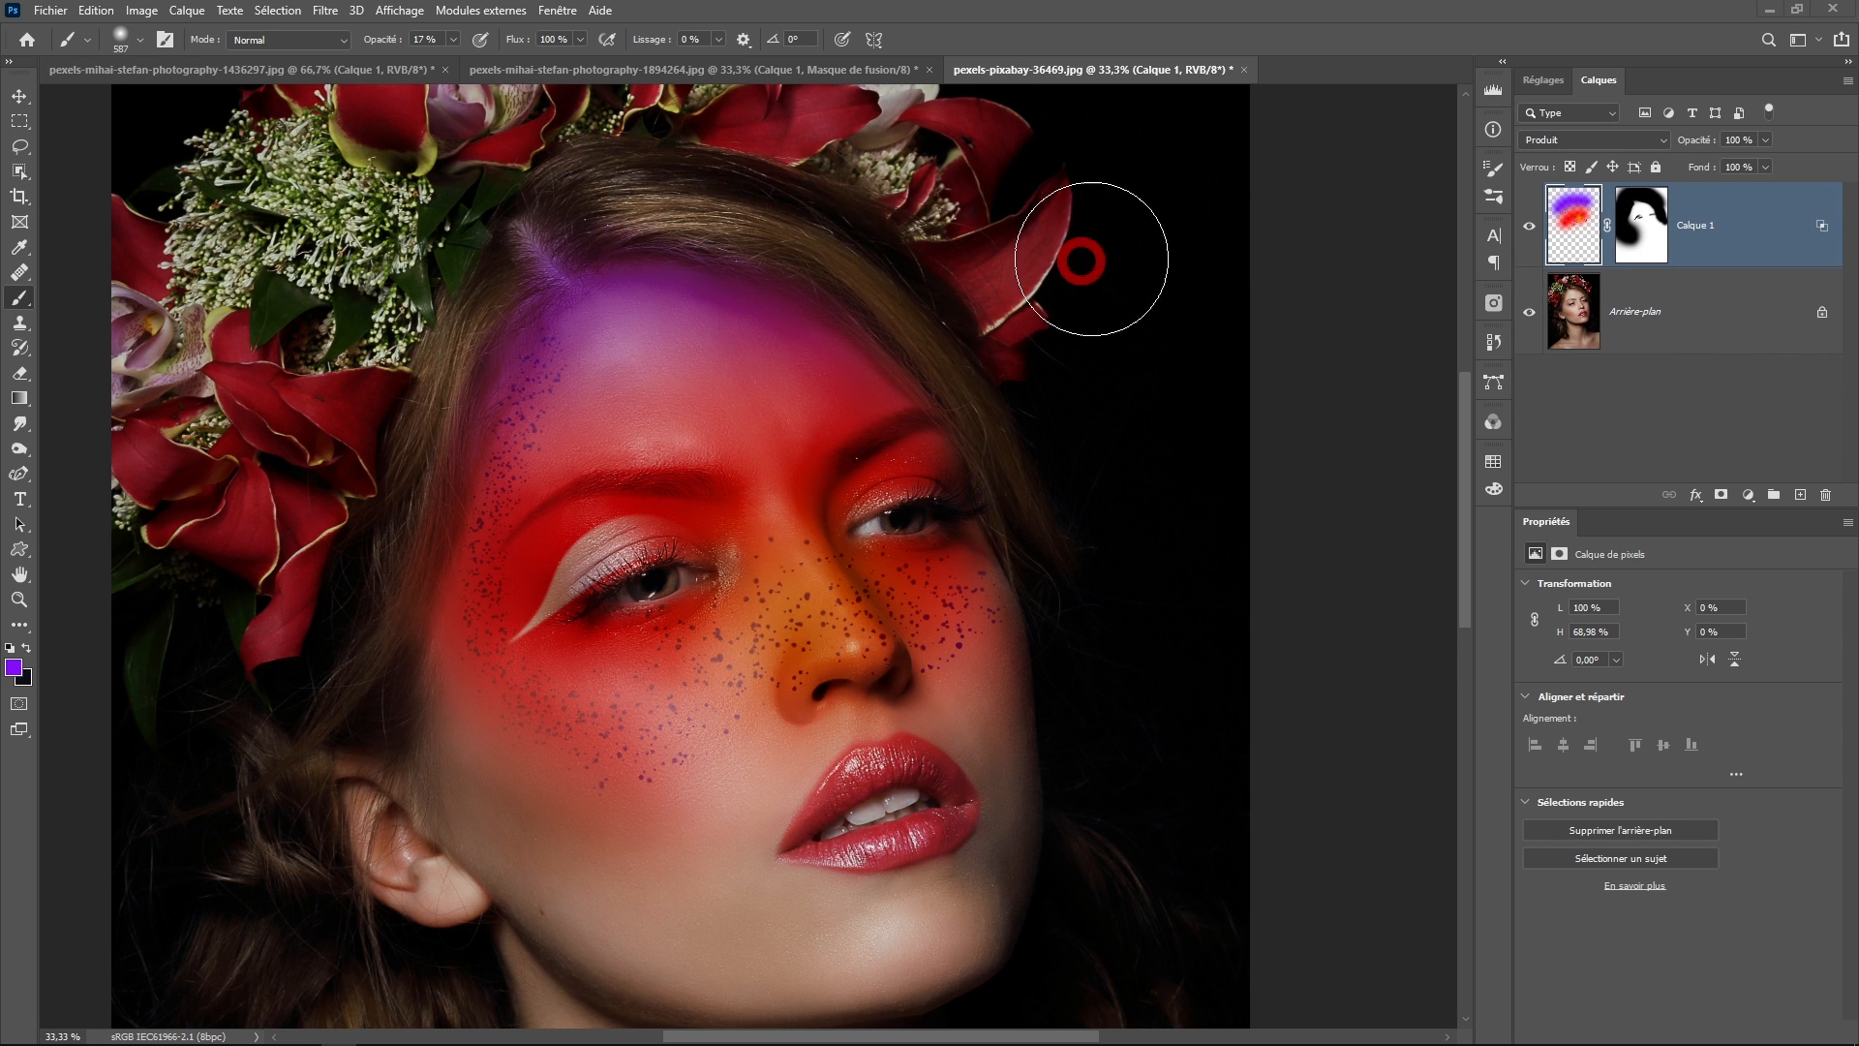